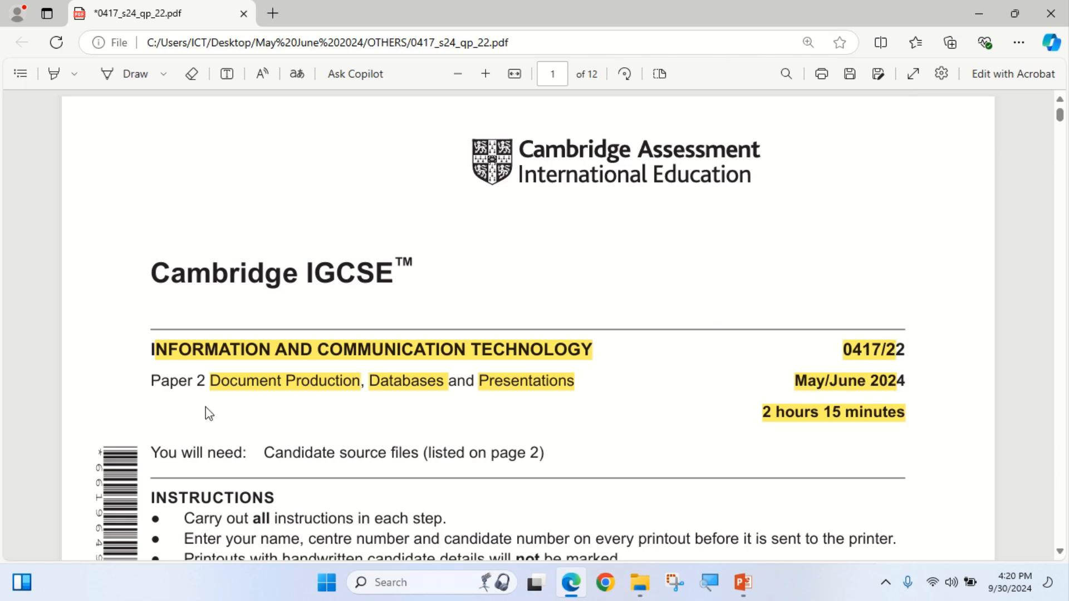
Scroll the 0417_s24_qp_22 paper from the cover page to page 2's source-file list and Task 1.
drag(213, 384, 341, 385)
right_click(341, 384)
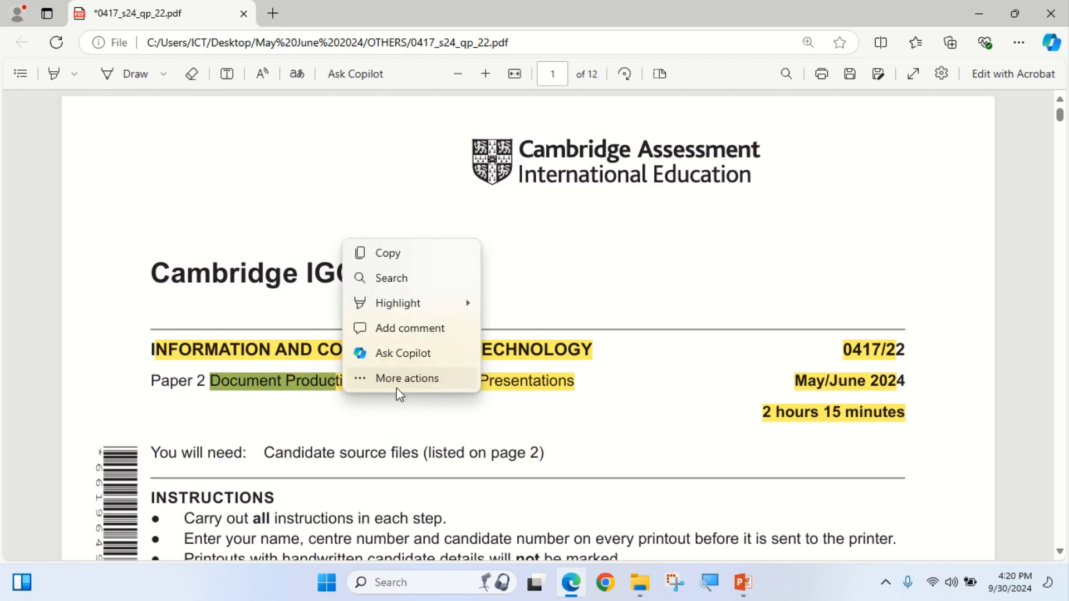
click(472, 413)
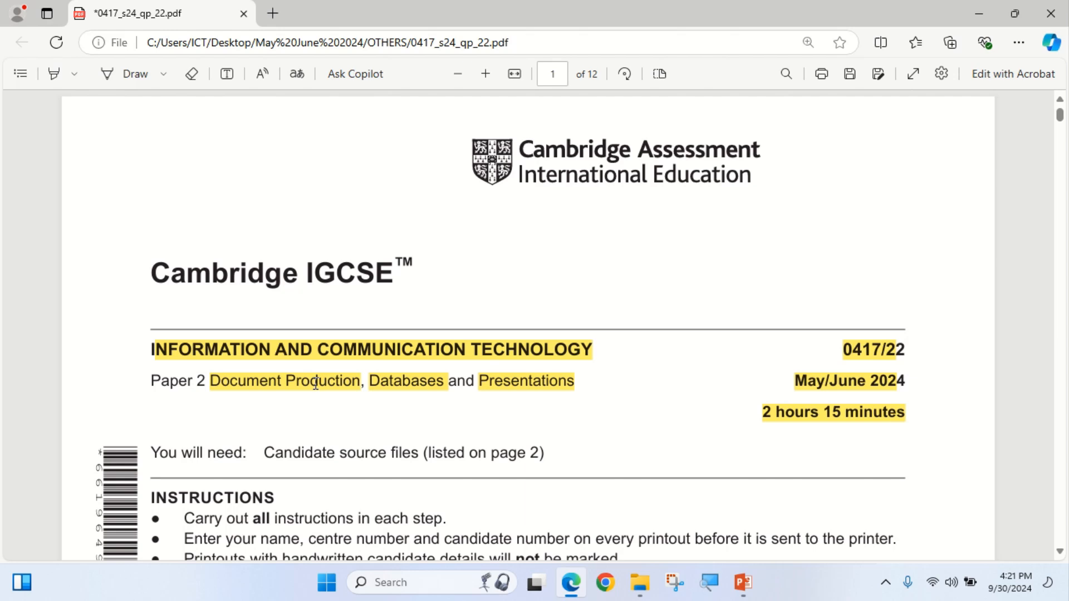
scroll(314, 381, down, 7)
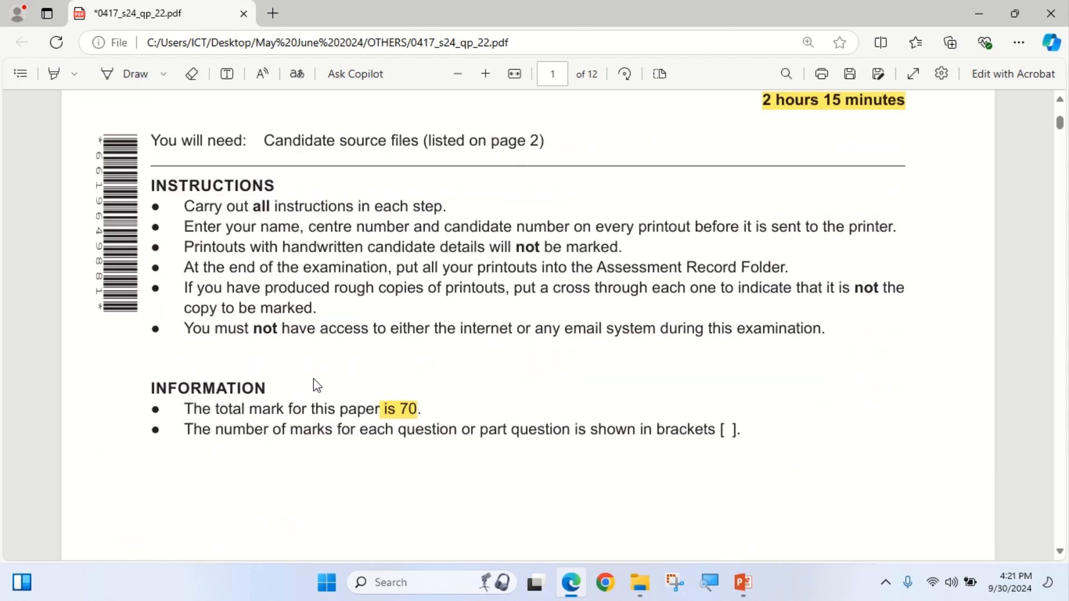
scroll(297, 390, down, 3)
scroll(296, 390, down, 8)
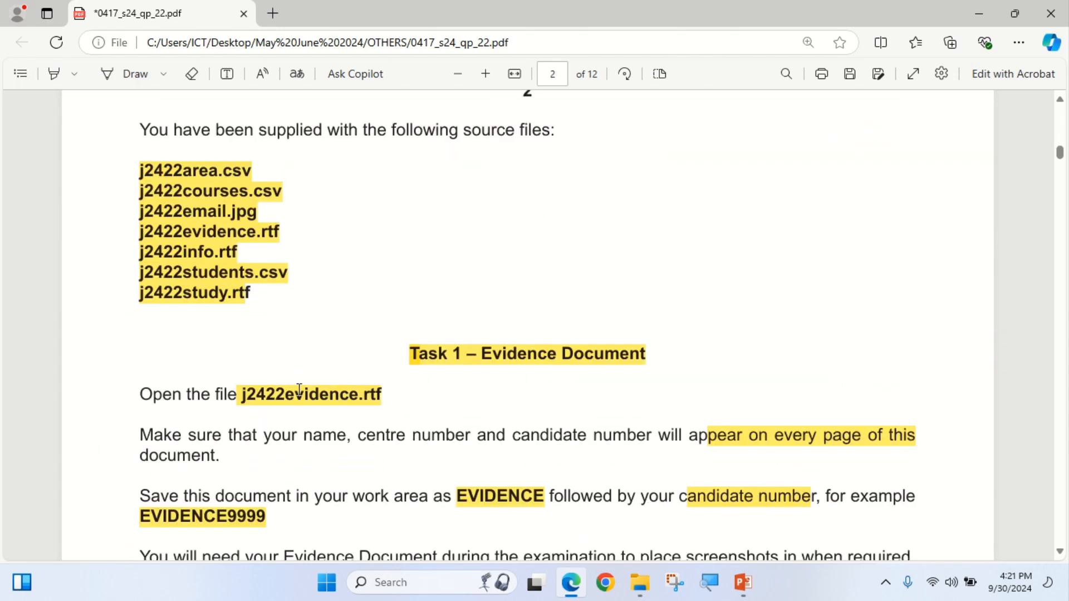
scroll(300, 380, up, 4)
scroll(267, 389, down, 1)
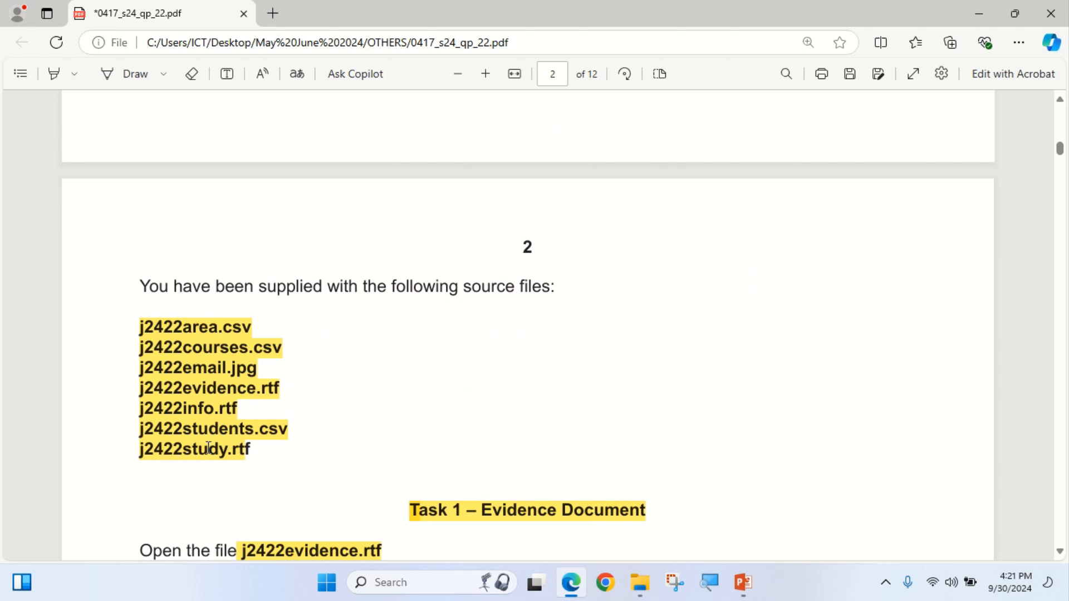
scroll(552, 498, down, 1)
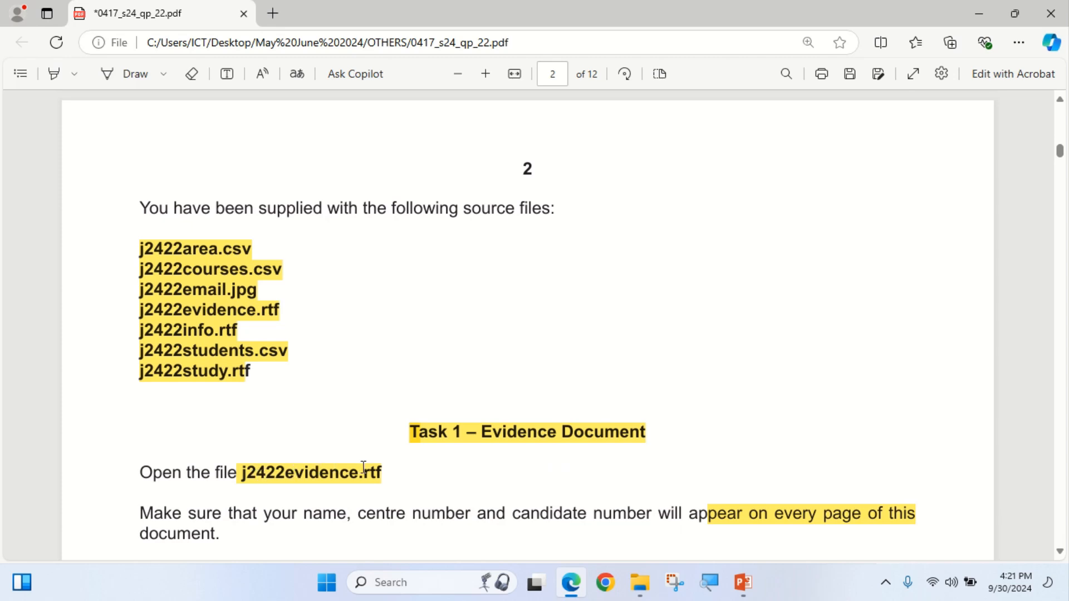
Open j2422evidence.rtf from the 0417_s24_sf_22 folder in Word, dismiss the activation notice, and return to the paper.
mouse_move(646, 579)
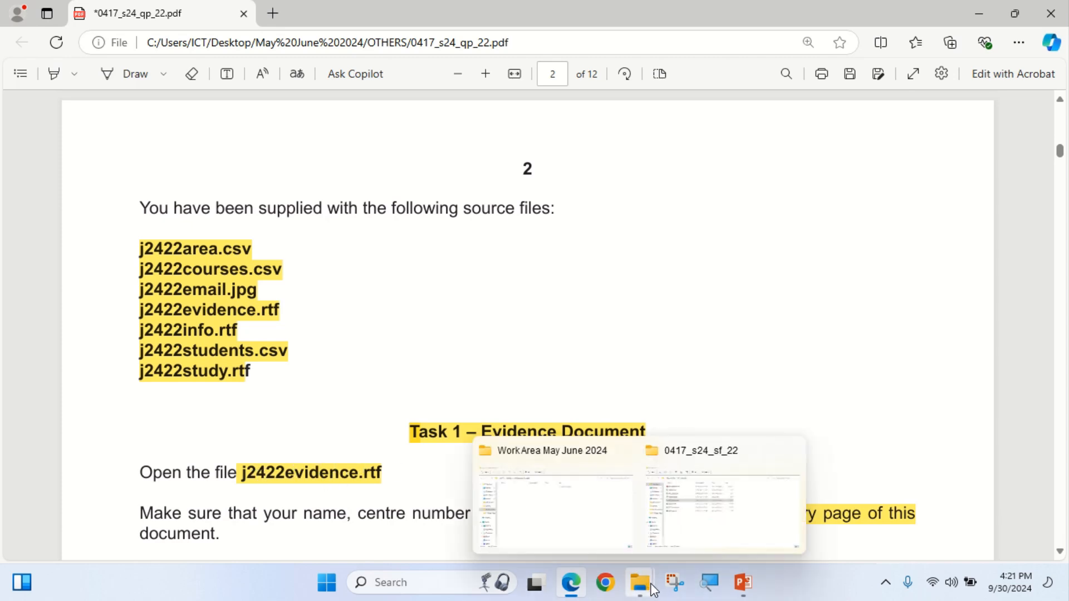
click(699, 520)
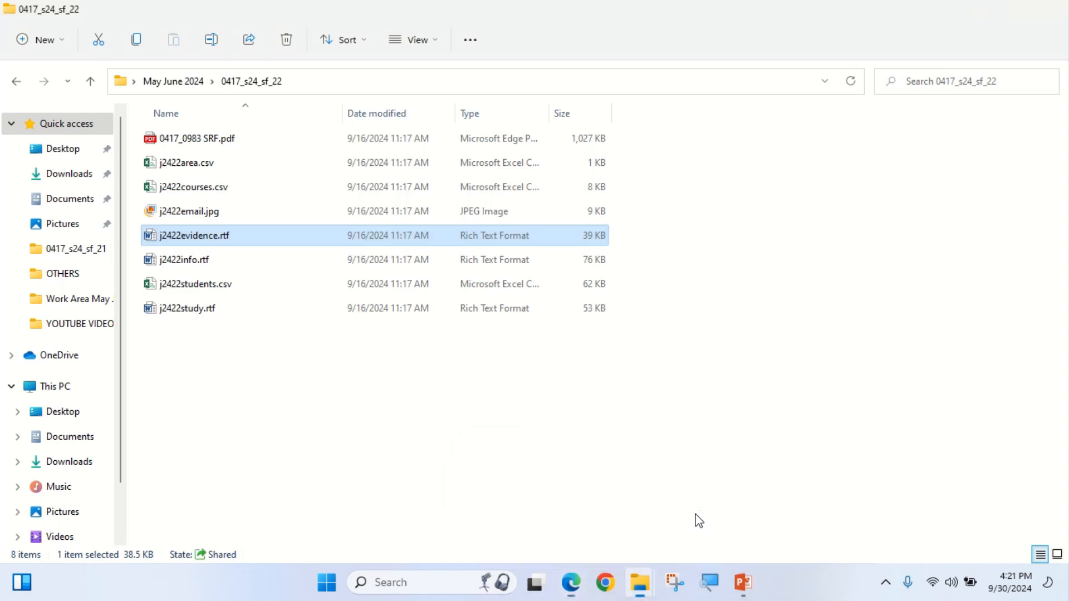
double_click(226, 242)
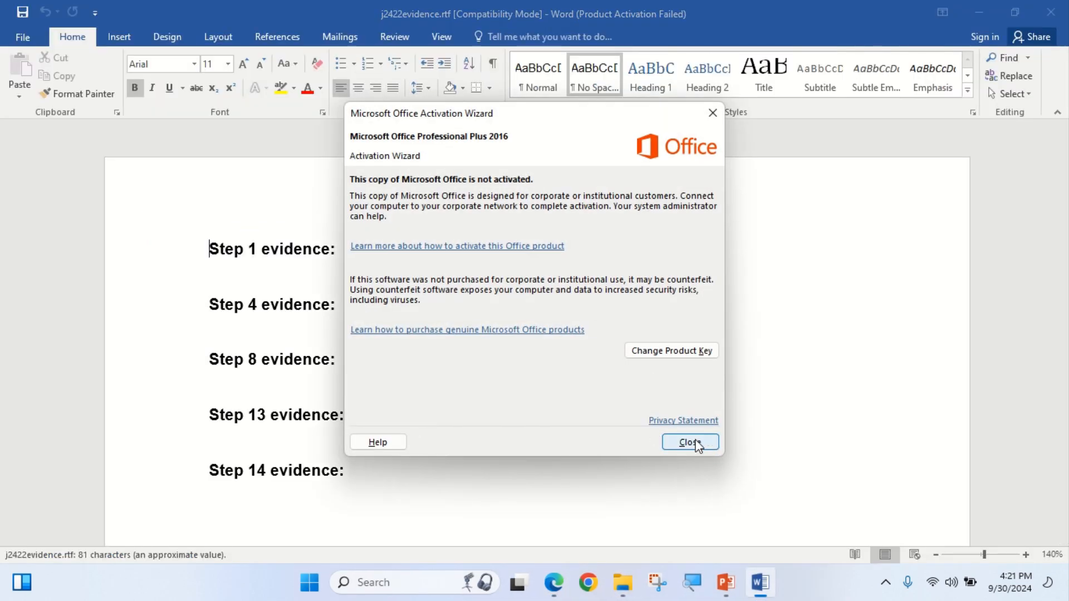
click(689, 439)
mouse_move(554, 582)
click(685, 501)
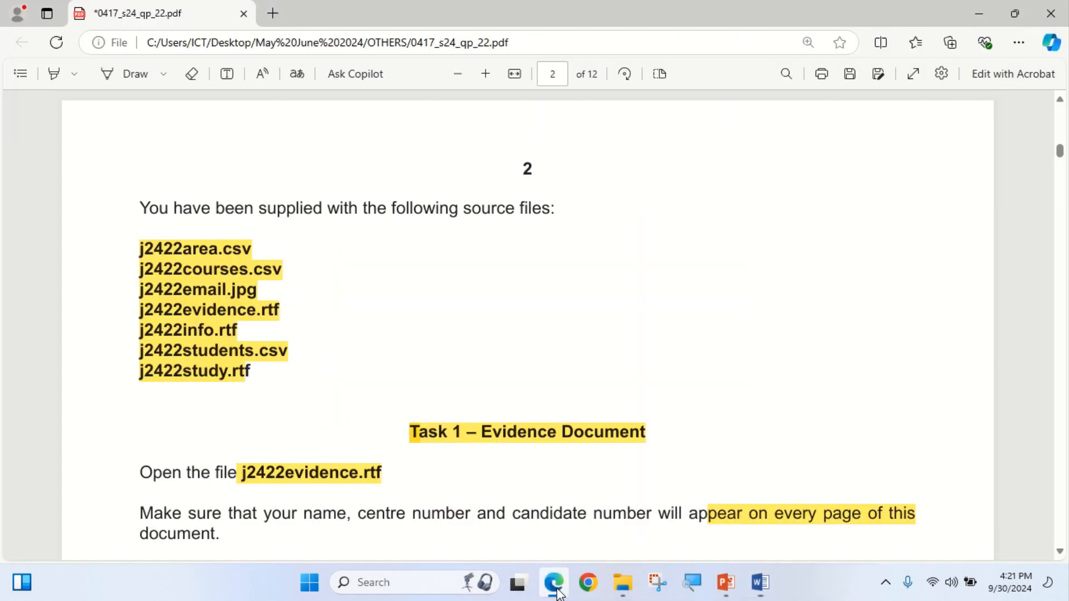
scroll(292, 344, down, 3)
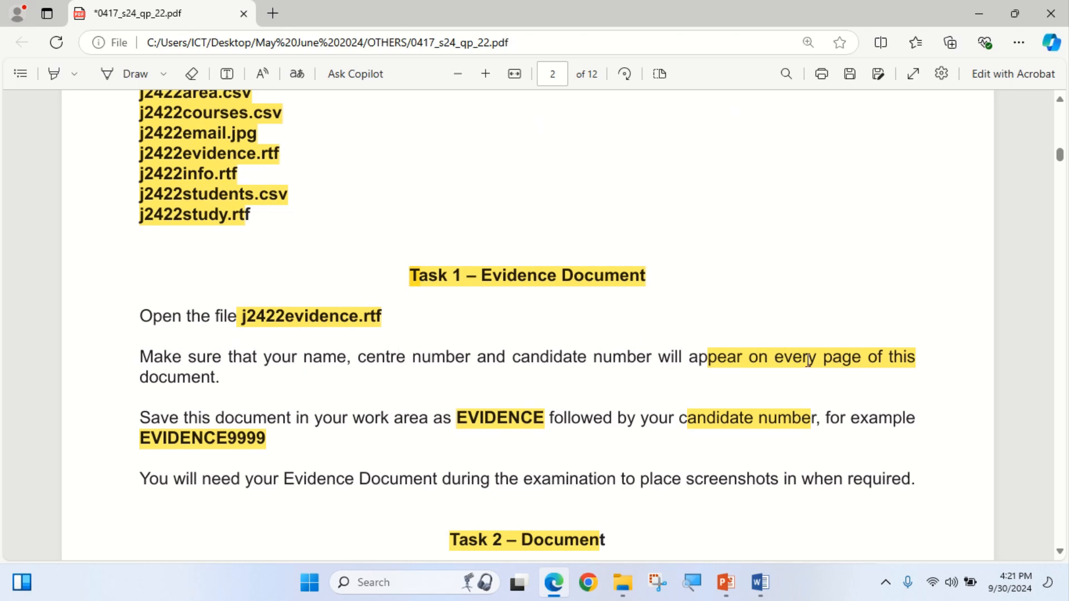
Insert a Blank (Three Columns) header into the evidence document.
click(554, 583)
click(132, 36)
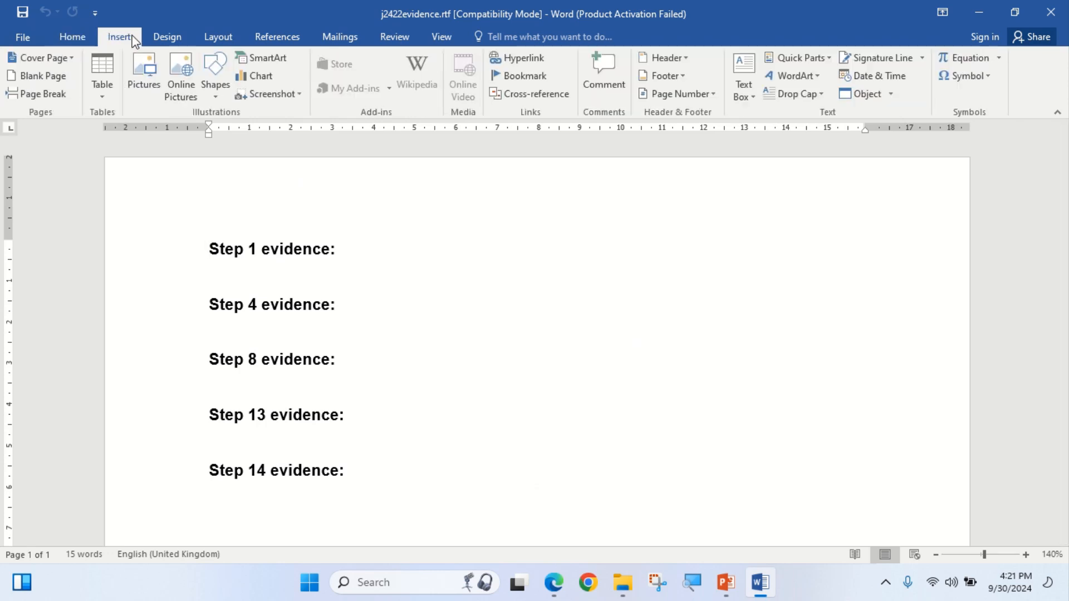
click(668, 57)
click(719, 226)
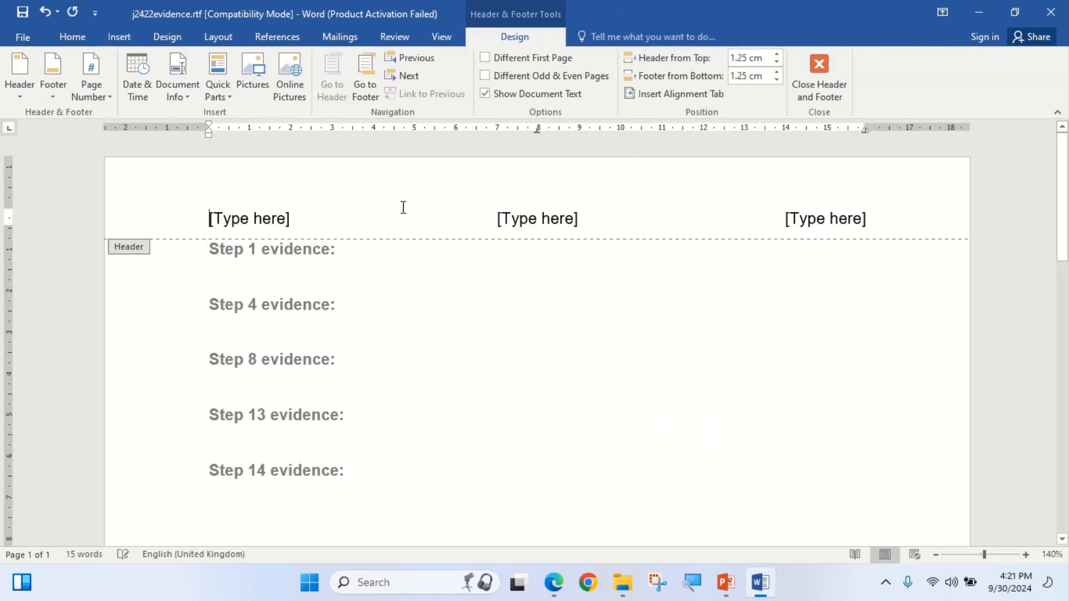
Fill the header with the candidate's name, CN and 0001, then close the header.
click(253, 217)
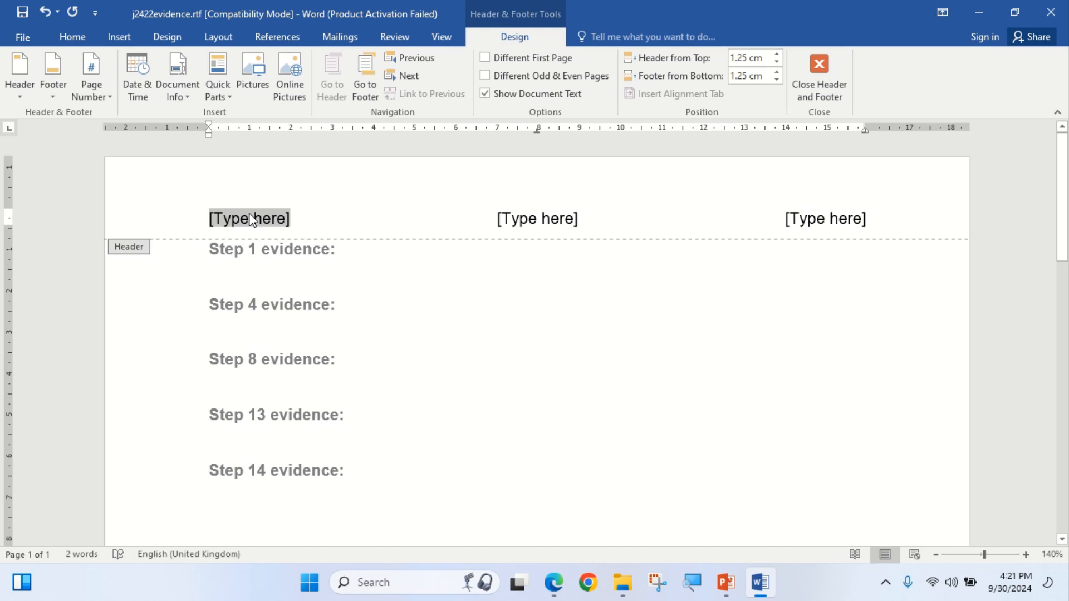
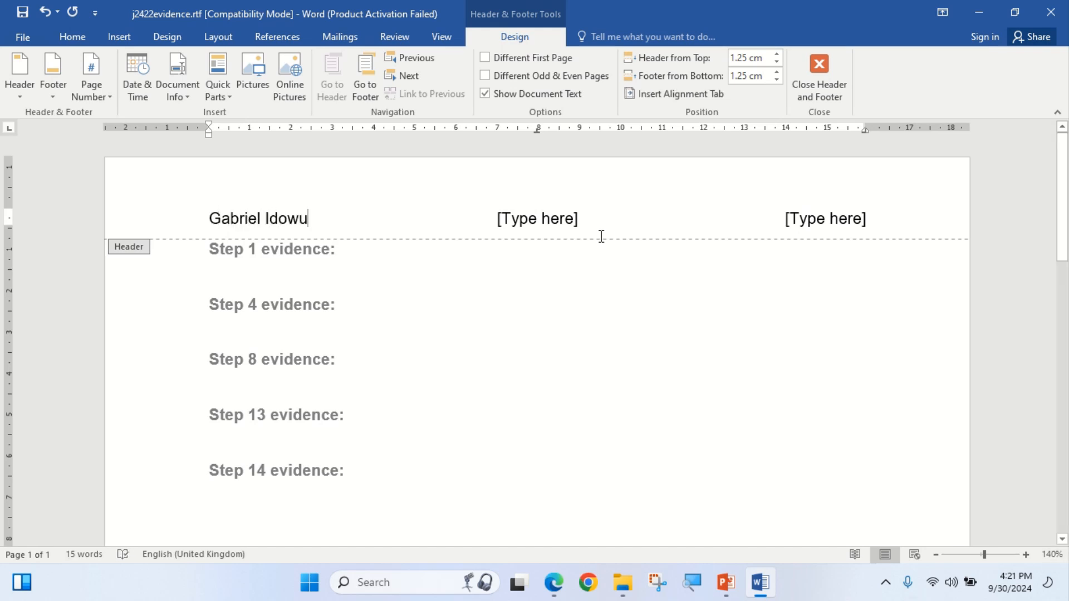
click(555, 232)
text(CN)
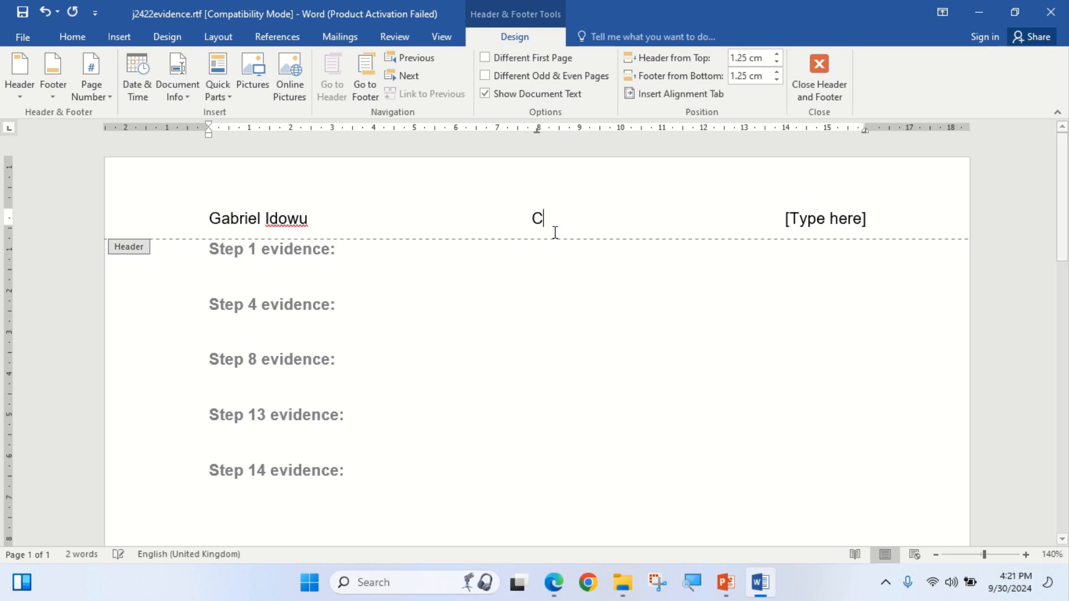
click(813, 223)
text(0001)
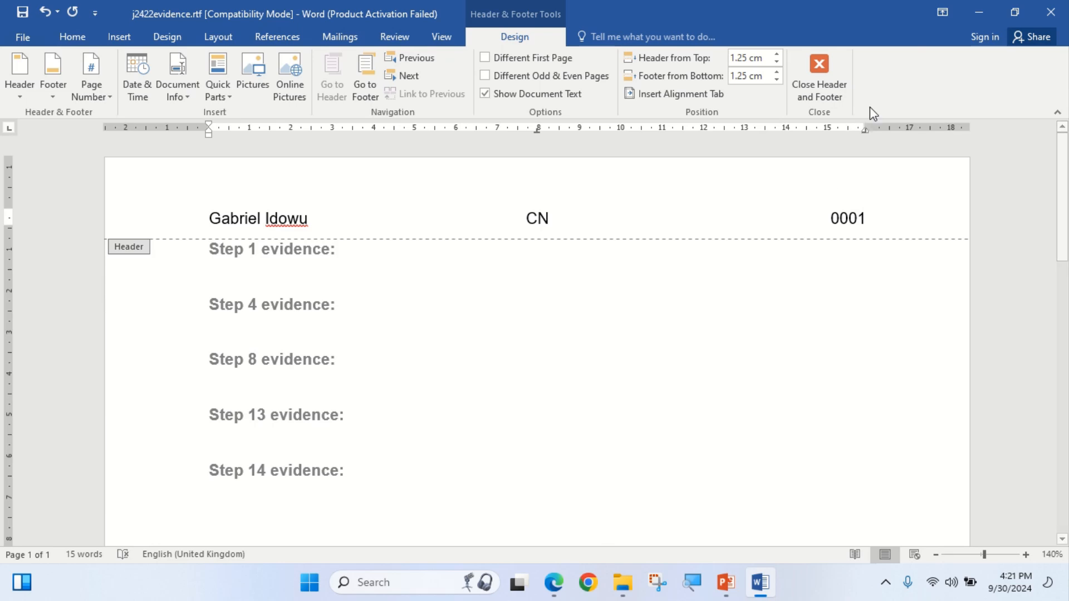
click(819, 78)
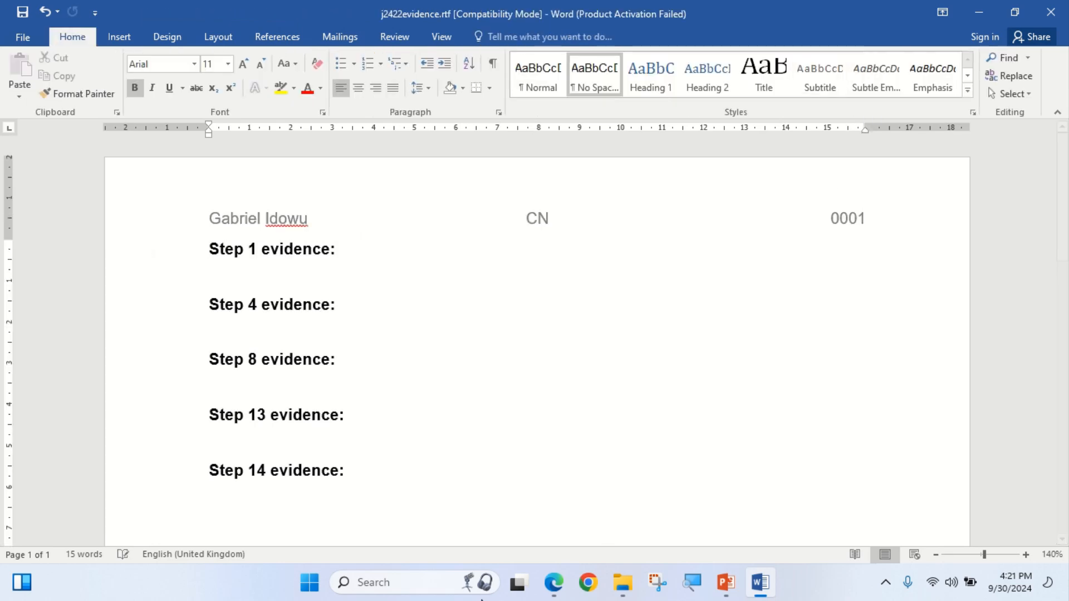
click(555, 583)
Copy the word EVIDENCE from Task 1's save instruction in the question paper.
scroll(211, 403, down, 3)
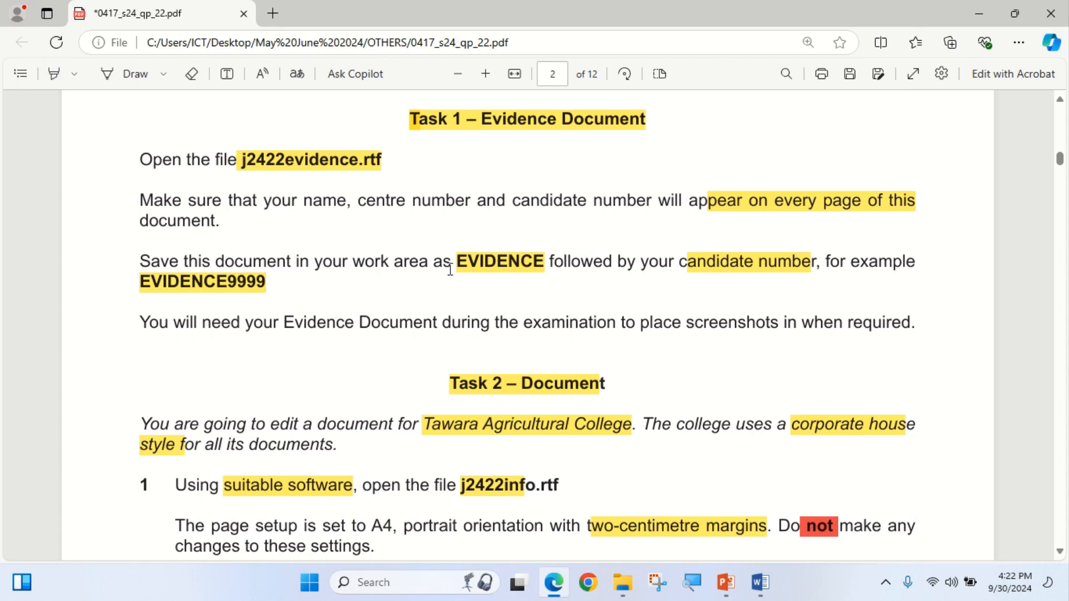
click(54, 74)
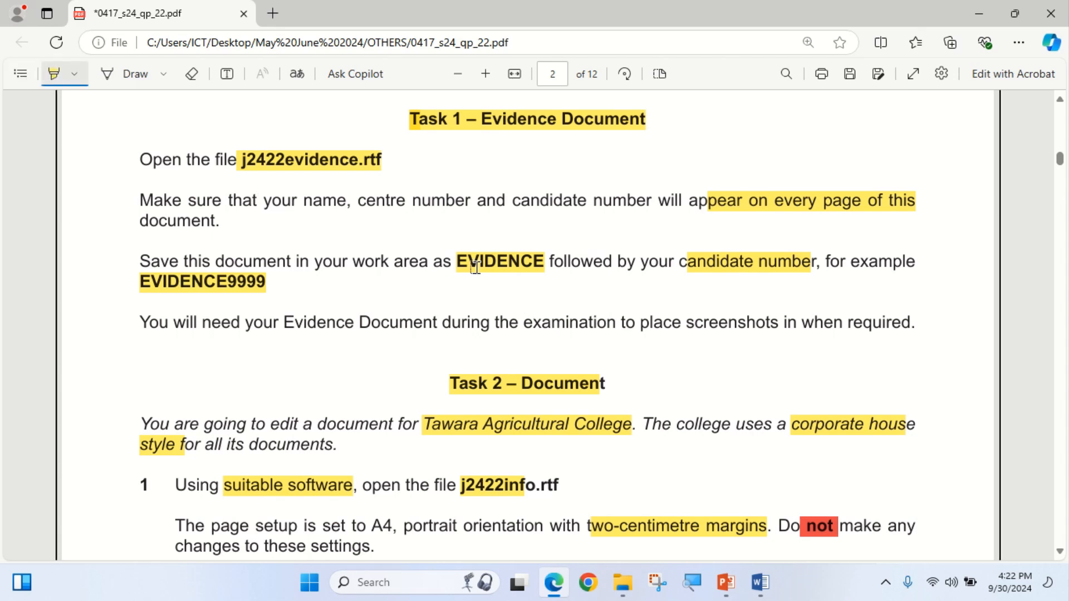
click(53, 74)
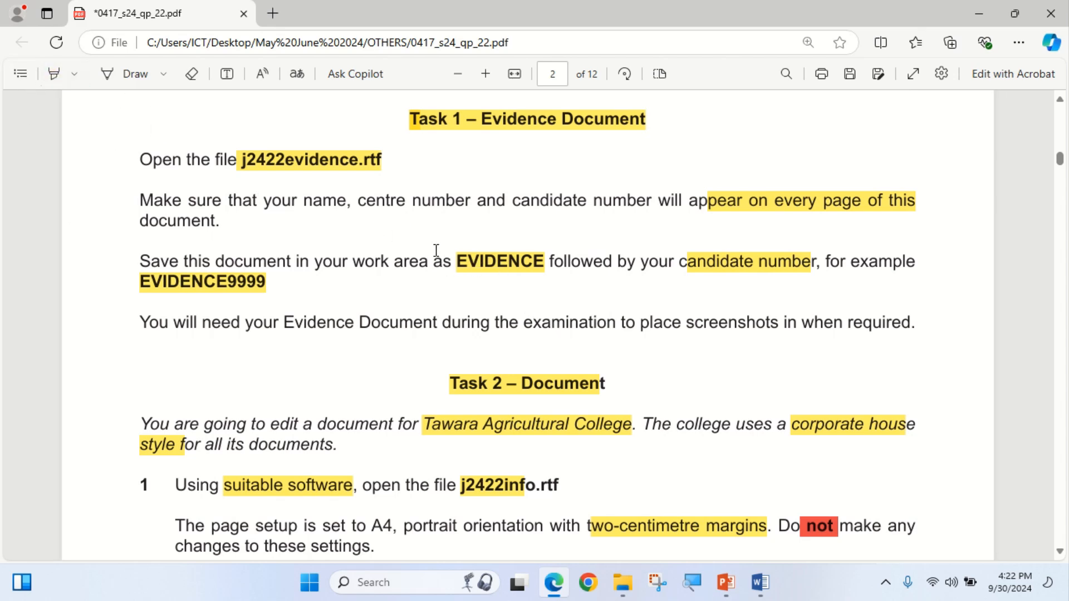
drag(457, 261, 547, 262)
key(super+c)
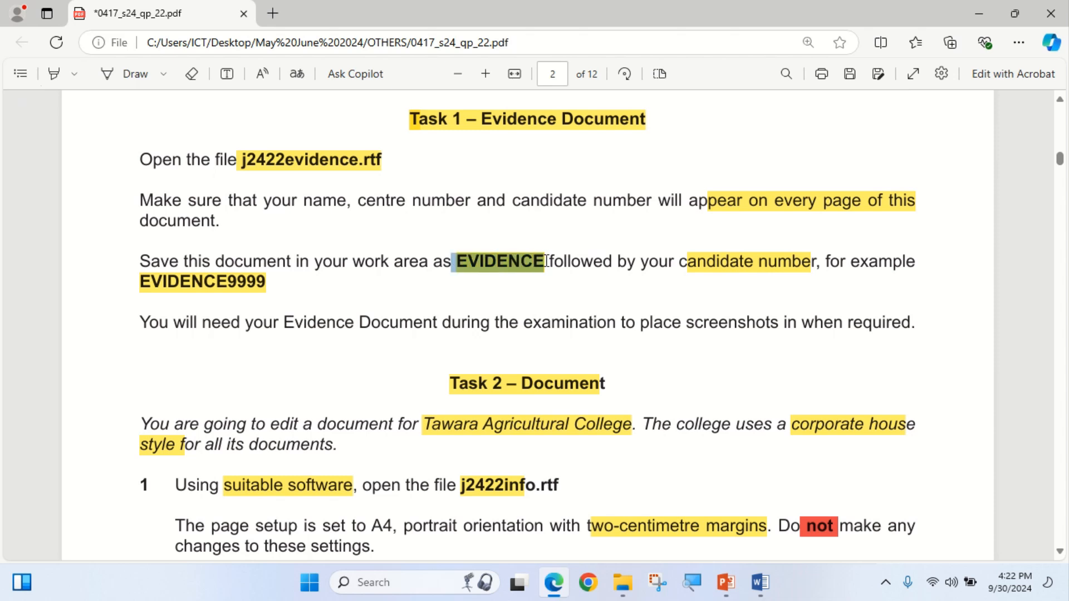
click(575, 138)
Save the evidence document as EVIDENCE0001.docx, Word Document format, in the Work Area May June 2024 folder.
key(alt+Tab)
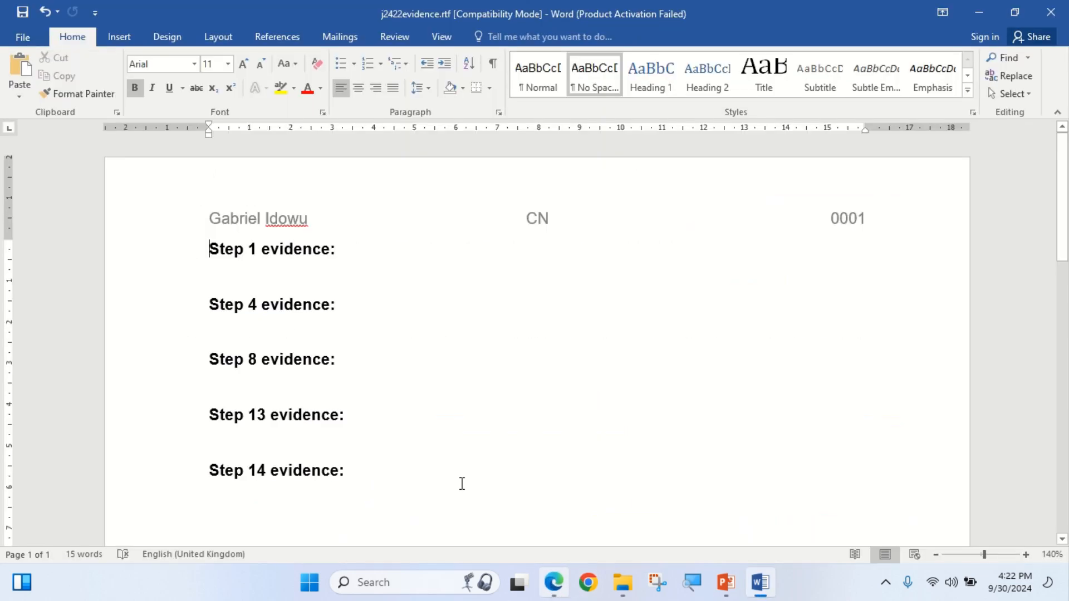
click(21, 37)
click(20, 190)
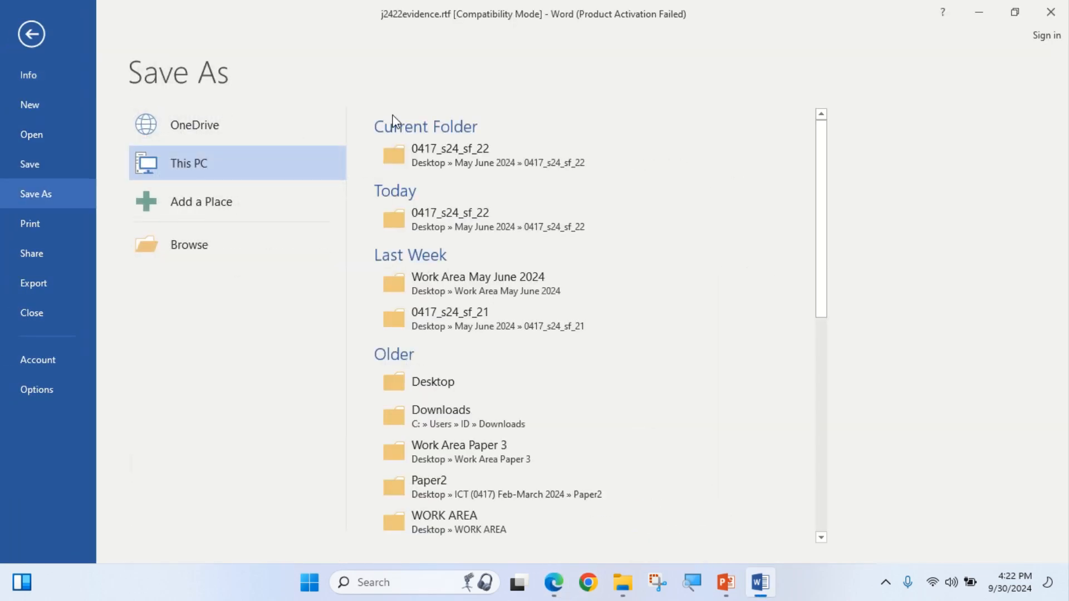
click(471, 275)
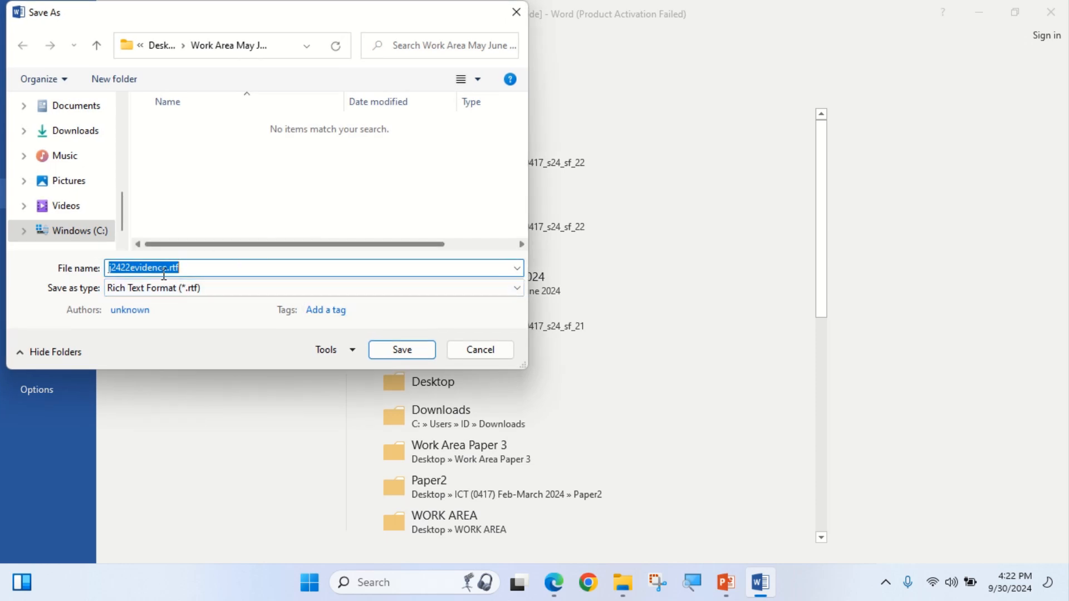
key(BackSpace)
right_click(188, 269)
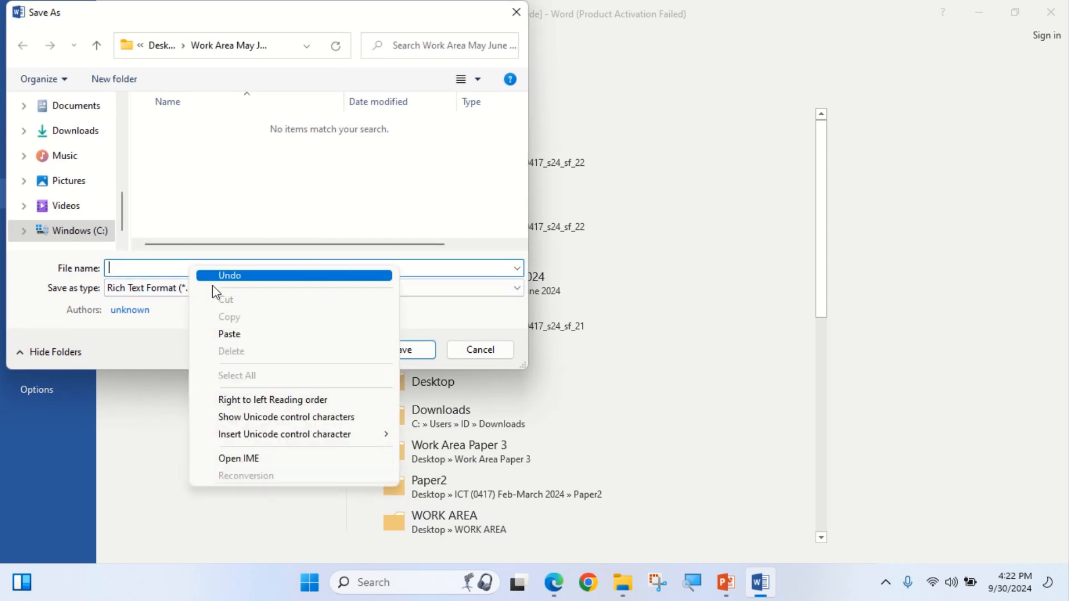
click(233, 335)
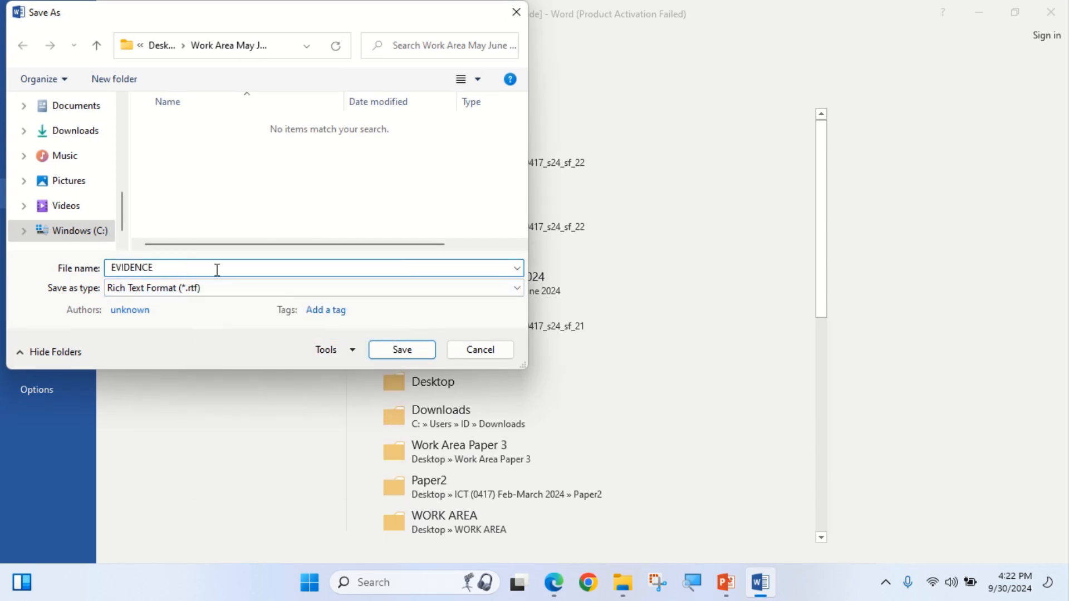
text(0)
click(228, 288)
click(195, 304)
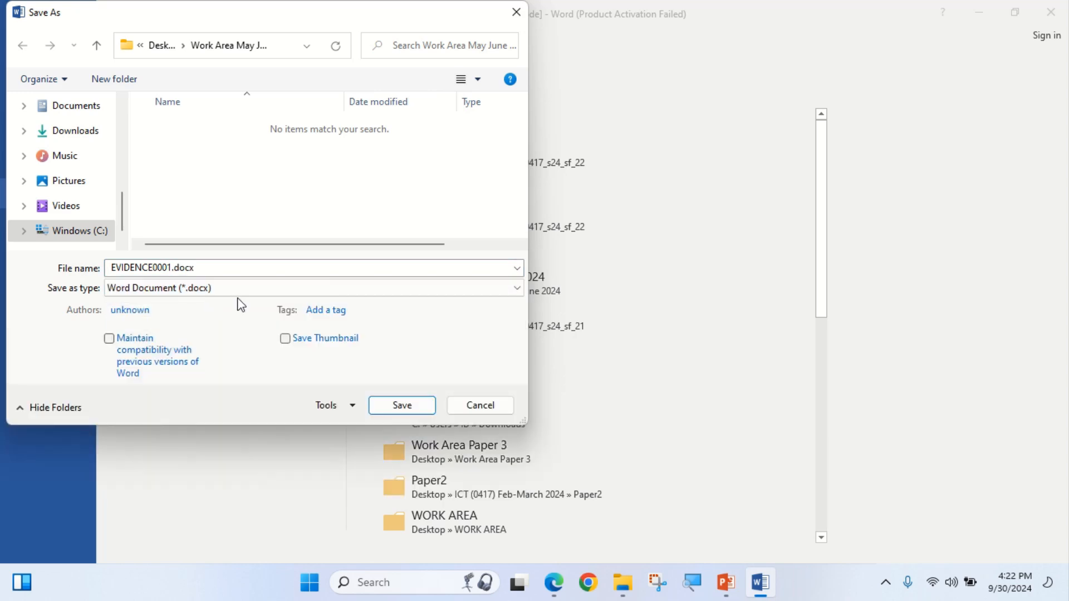
click(399, 408)
click(583, 326)
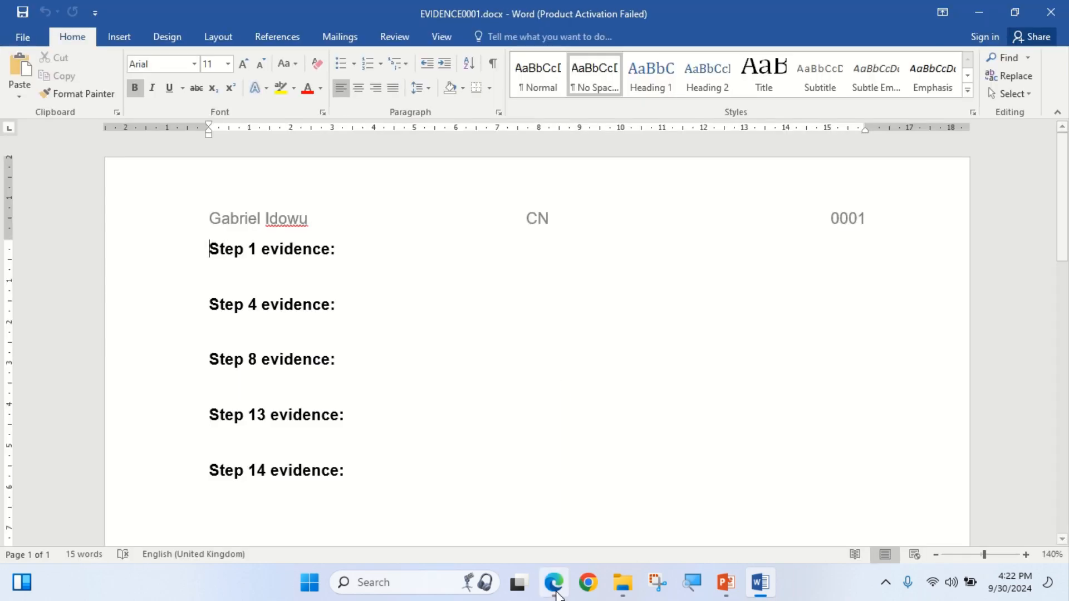
Read down to Task 2's PAMPHLET save instruction, then bring up the 0417_s24_sf_22 source folder.
click(554, 582)
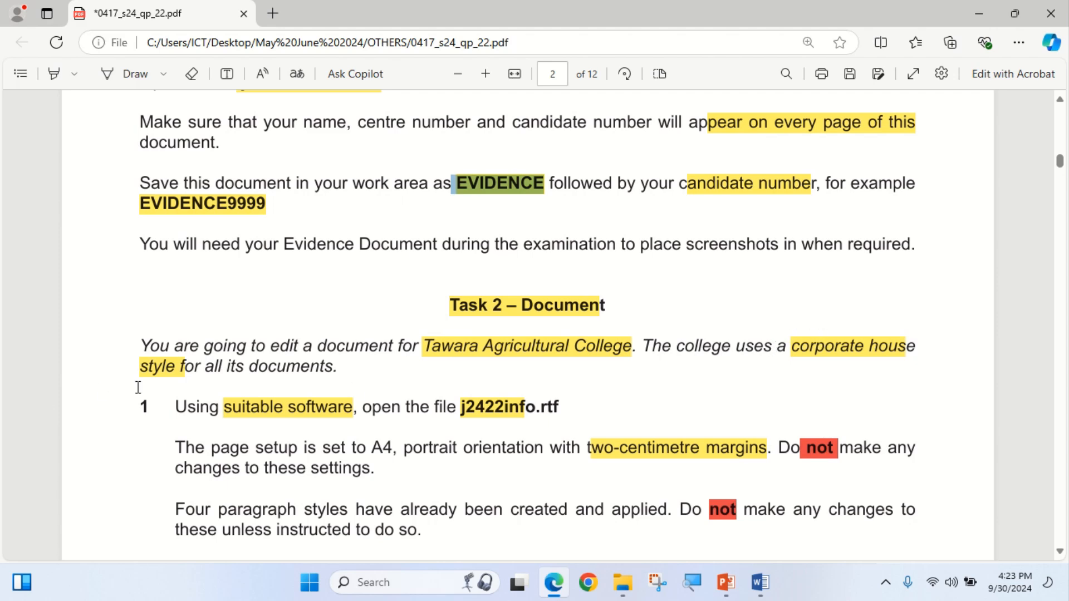
scroll(276, 365, down, 3)
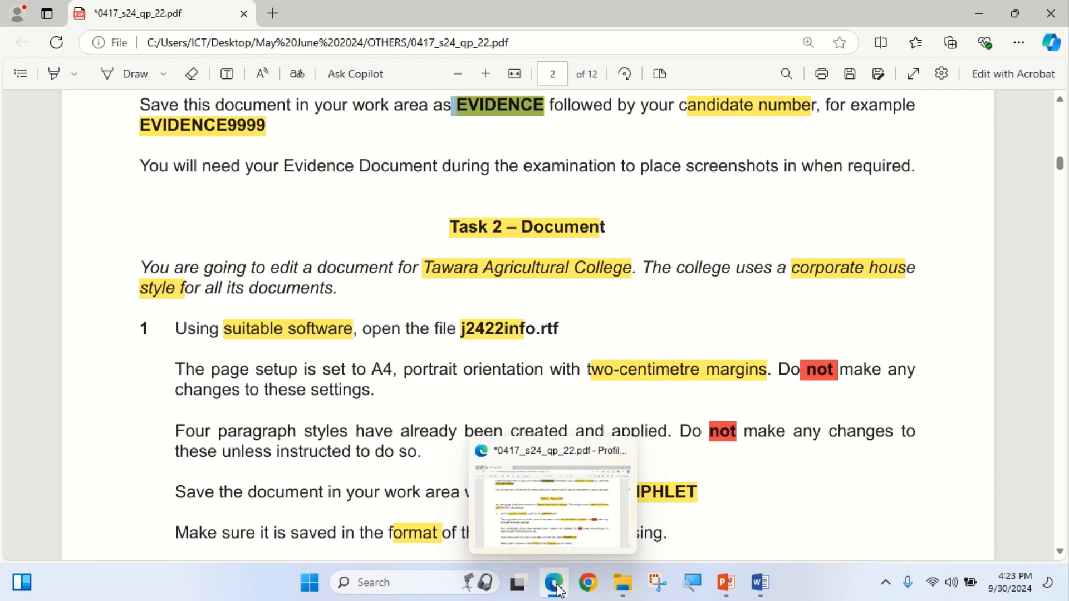
mouse_move(623, 582)
click(682, 518)
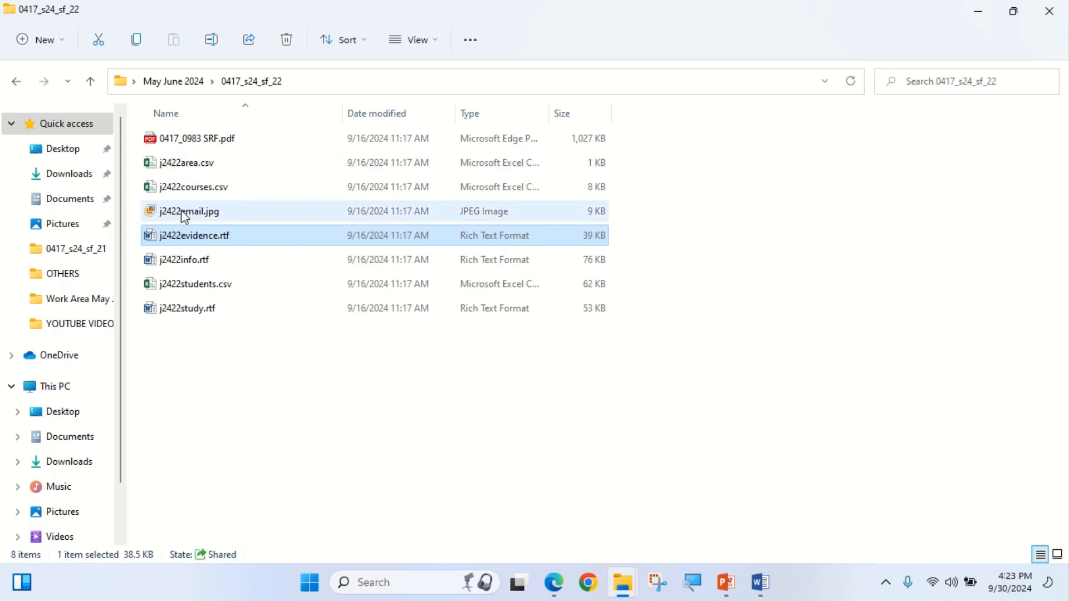
Open j2422info.rtf with editing enabled, zoom it to 150%, and return to the question paper.
click(188, 261)
double_click(188, 262)
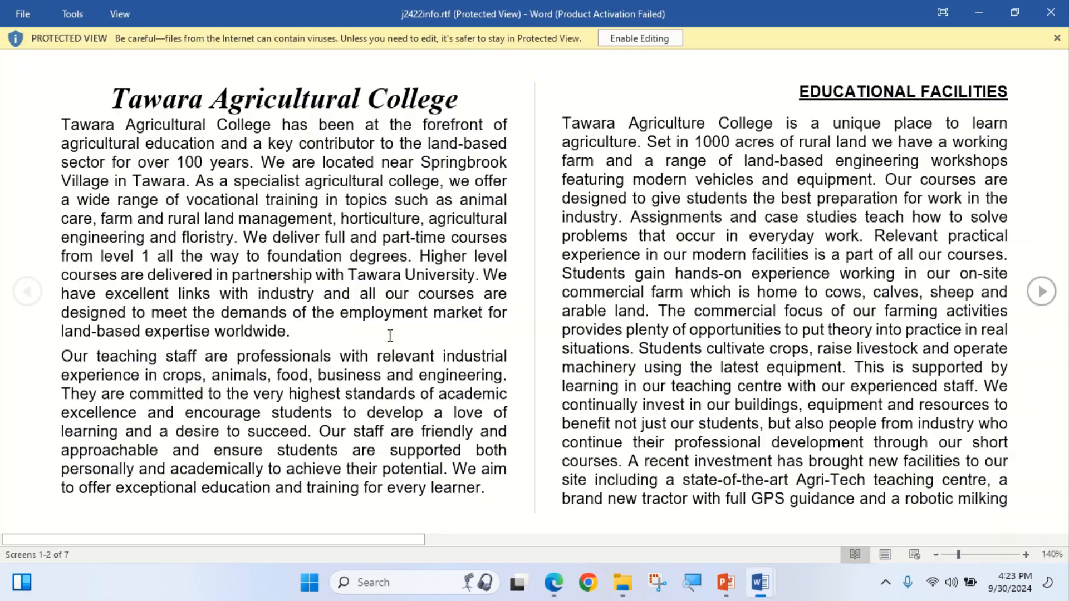
click(615, 37)
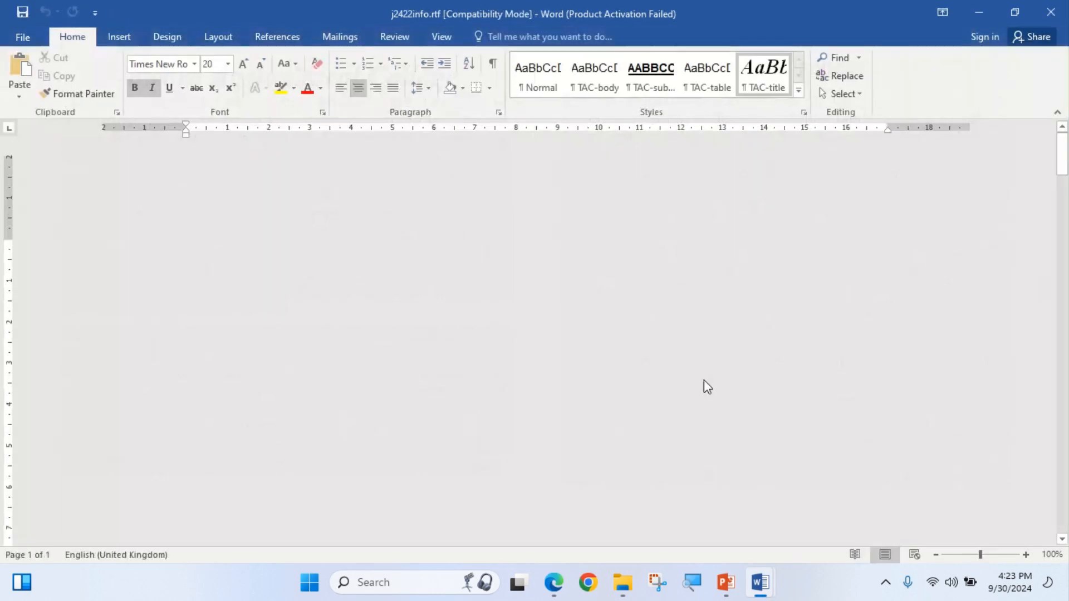
click(1027, 554)
click(1027, 553)
click(1027, 553)
click(1026, 553)
click(1027, 554)
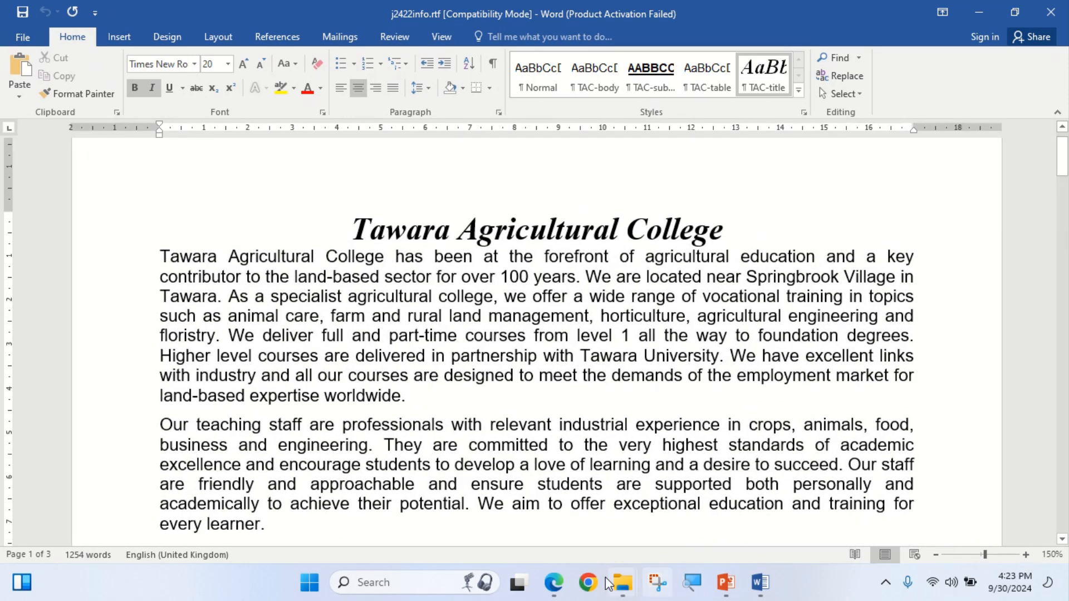
click(554, 583)
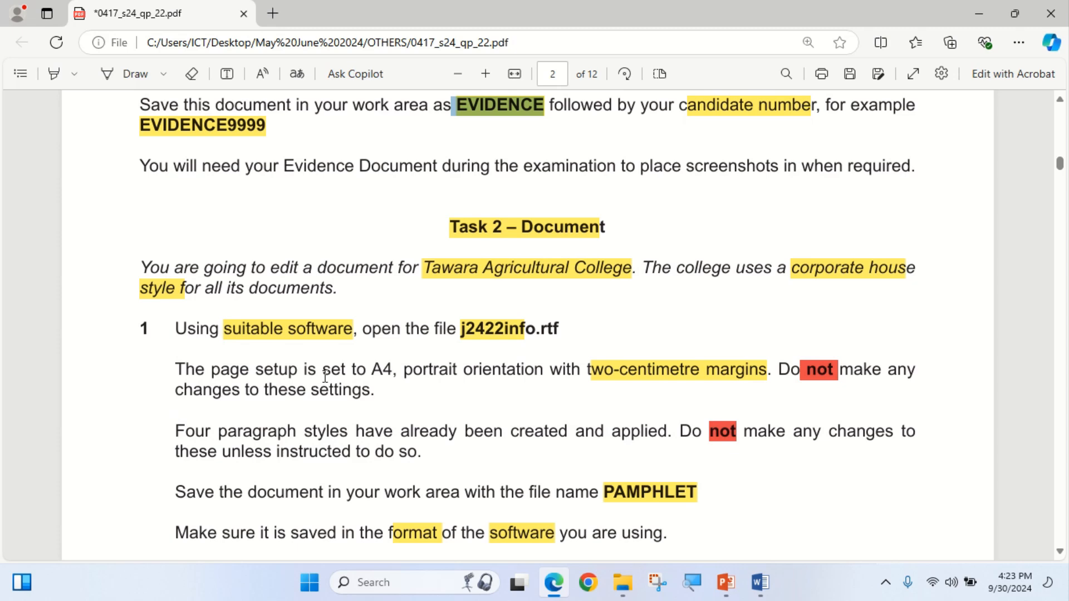
Highlight 'A4, portrait orientation' in the question paper and go back to j2422info.rtf.
click(52, 74)
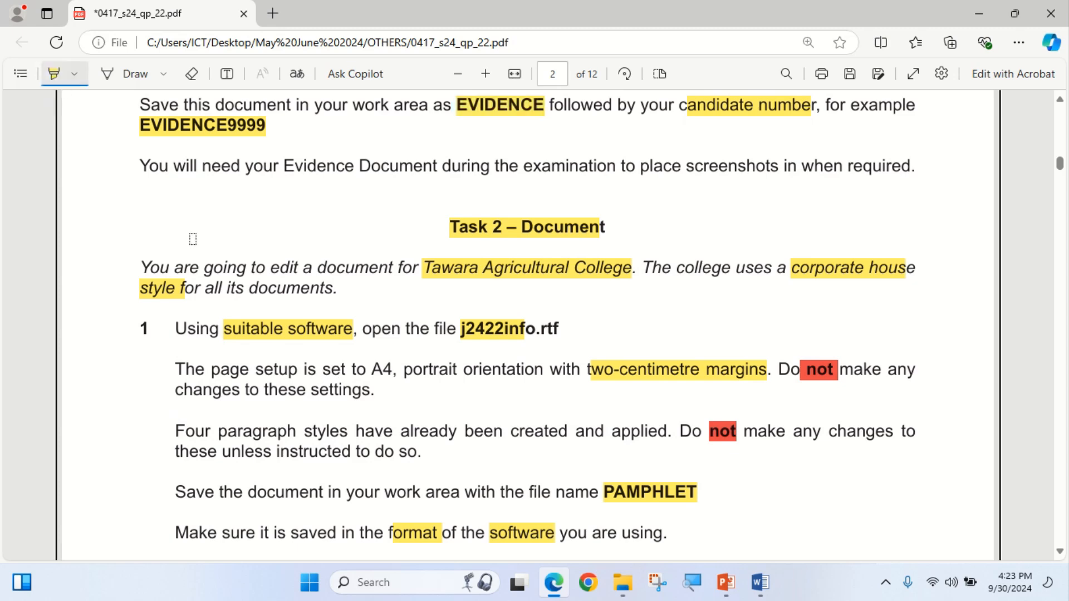
drag(358, 367, 543, 373)
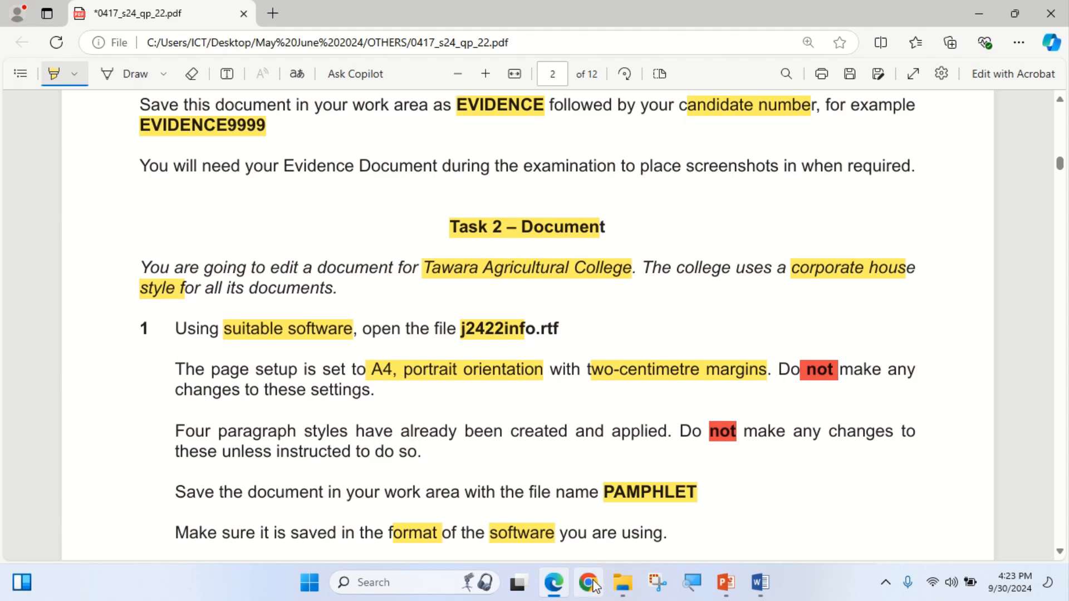
click(560, 588)
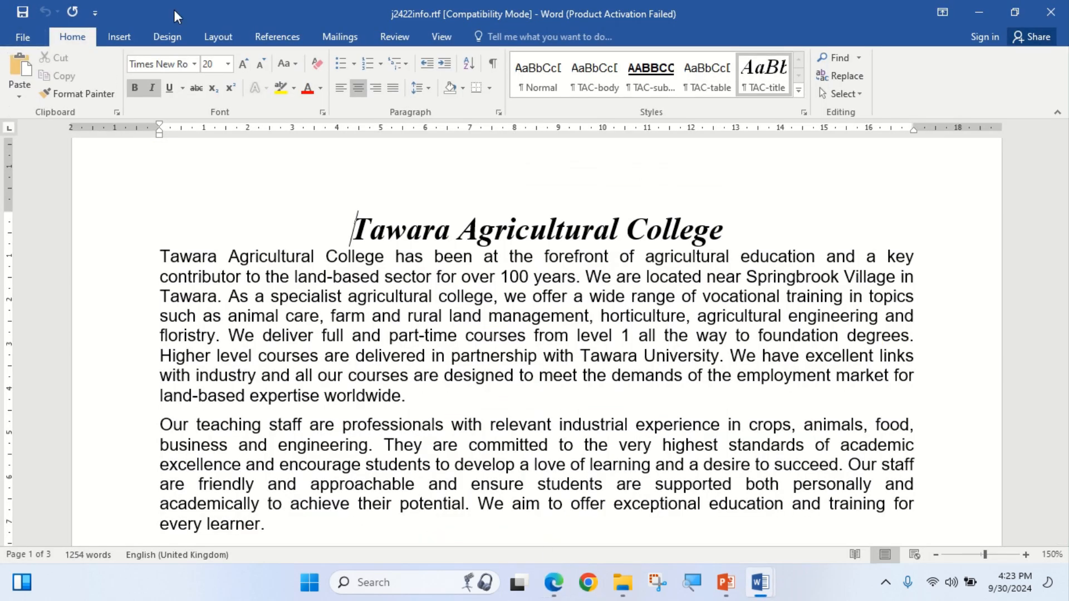
click(218, 37)
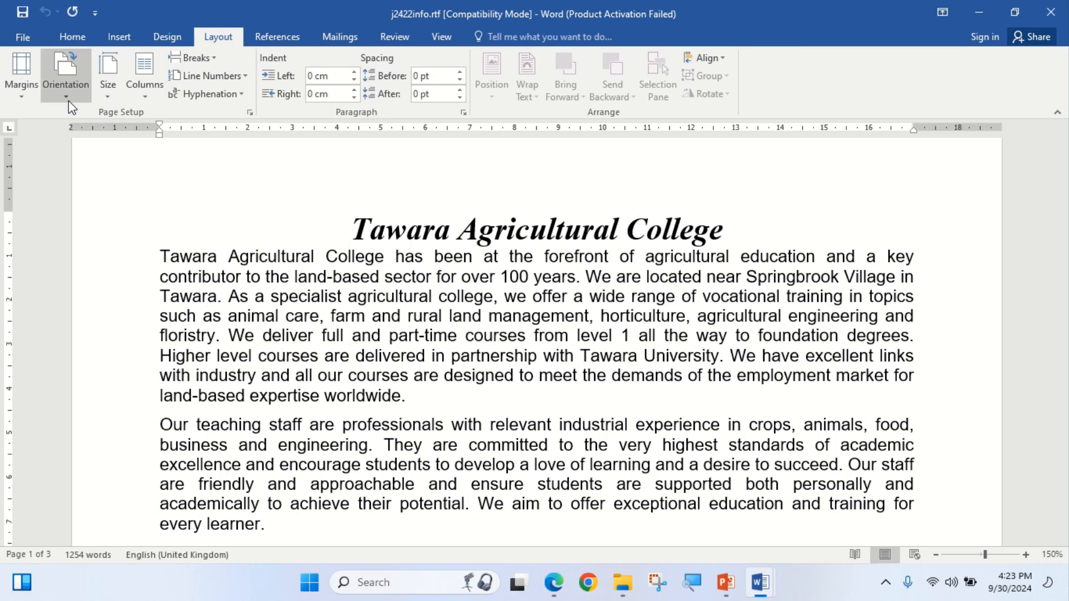
click(108, 95)
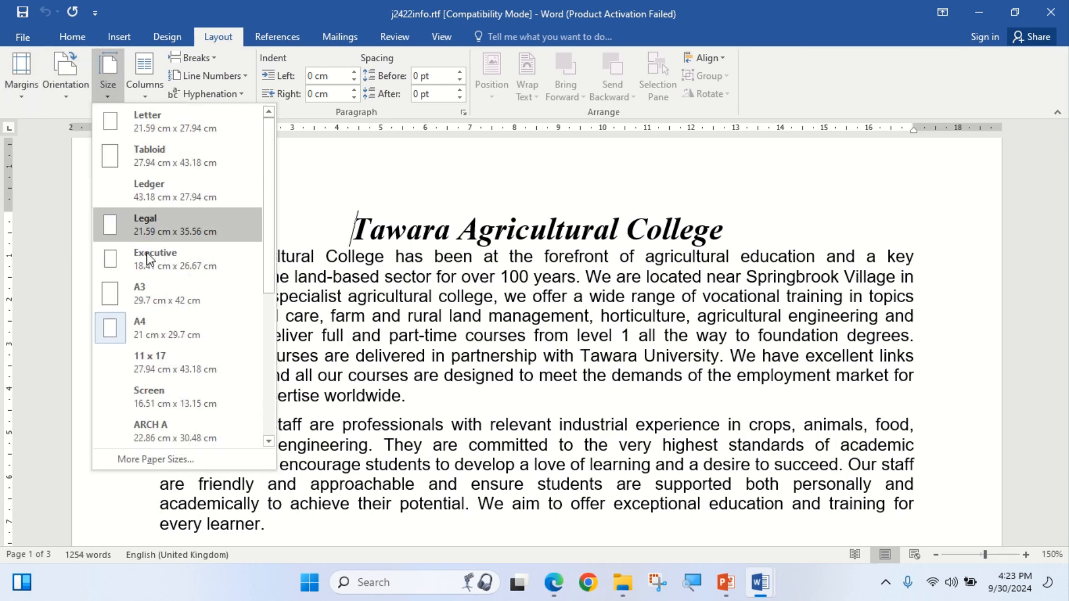
click(64, 90)
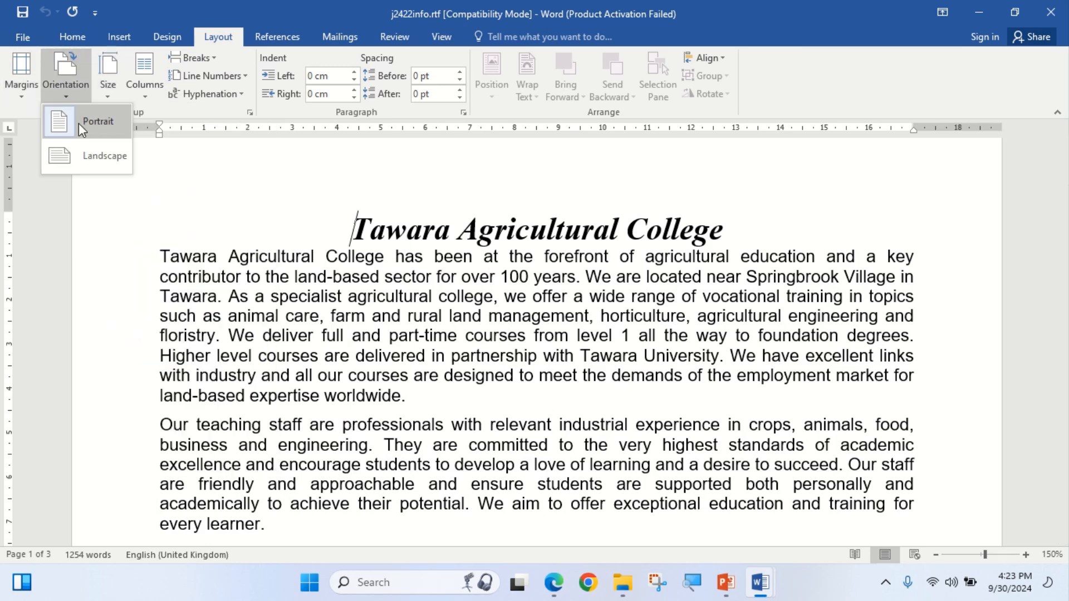
click(23, 99)
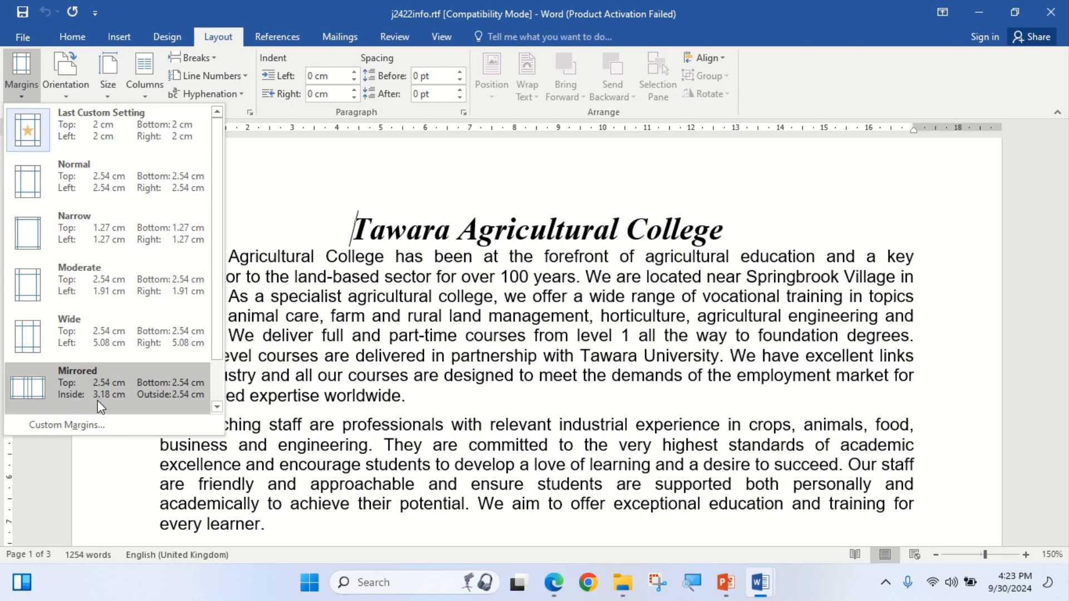
click(83, 424)
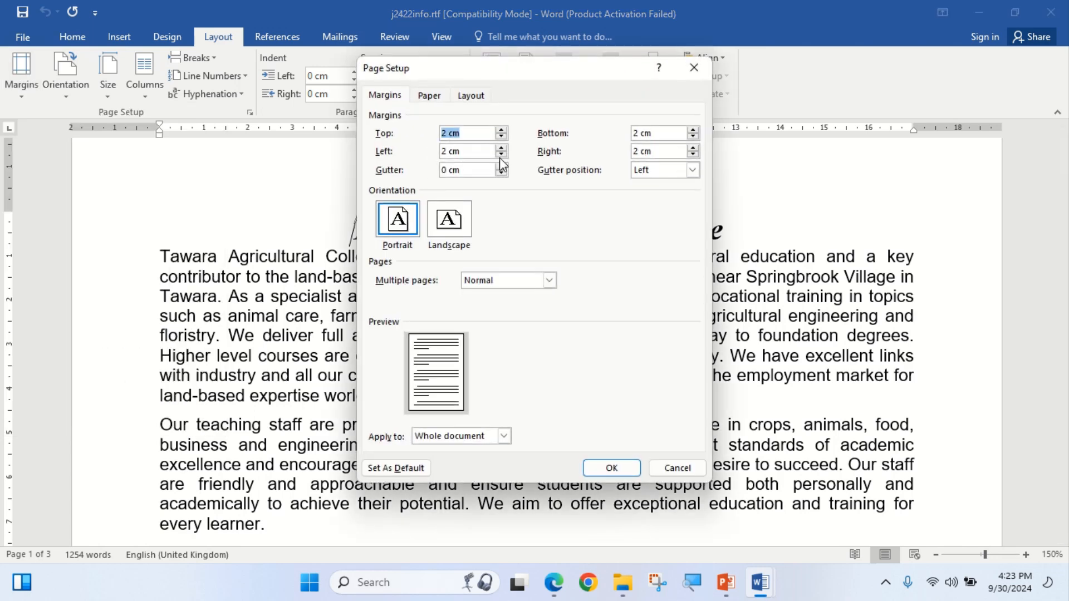
click(607, 472)
Take the file name PAMPHLET from the question's save instruction and return to Word.
click(553, 582)
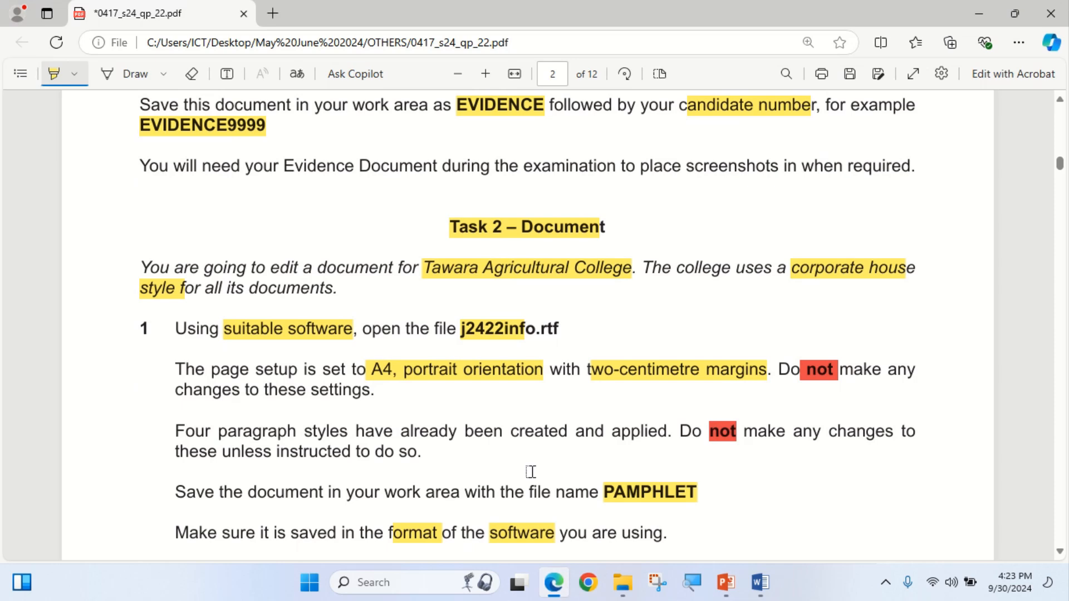
scroll(780, 440, down, 1)
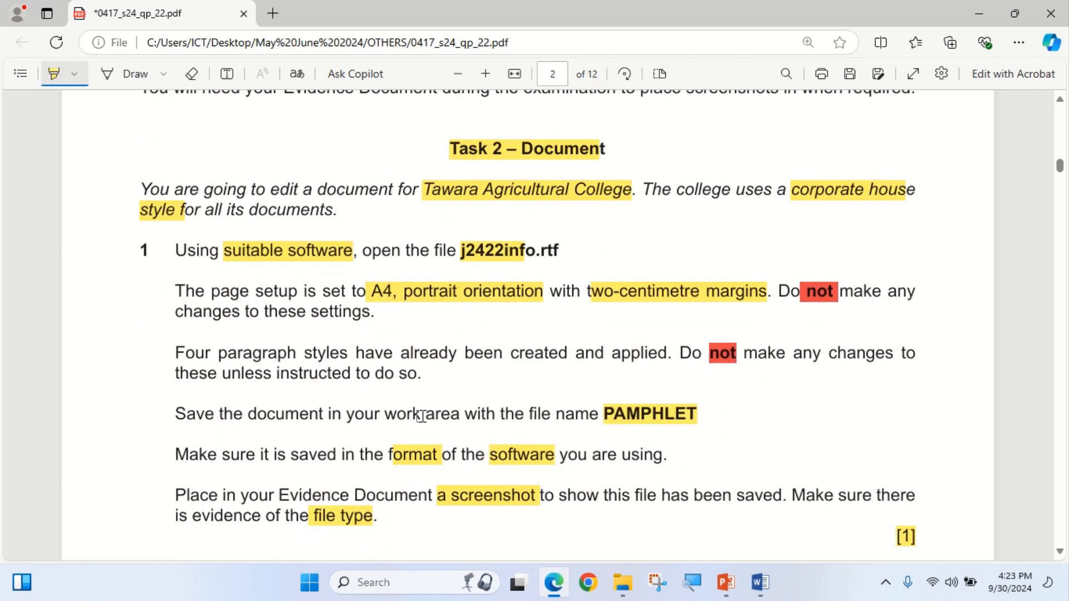
click(51, 65)
drag(607, 413, 698, 414)
key(super+c)
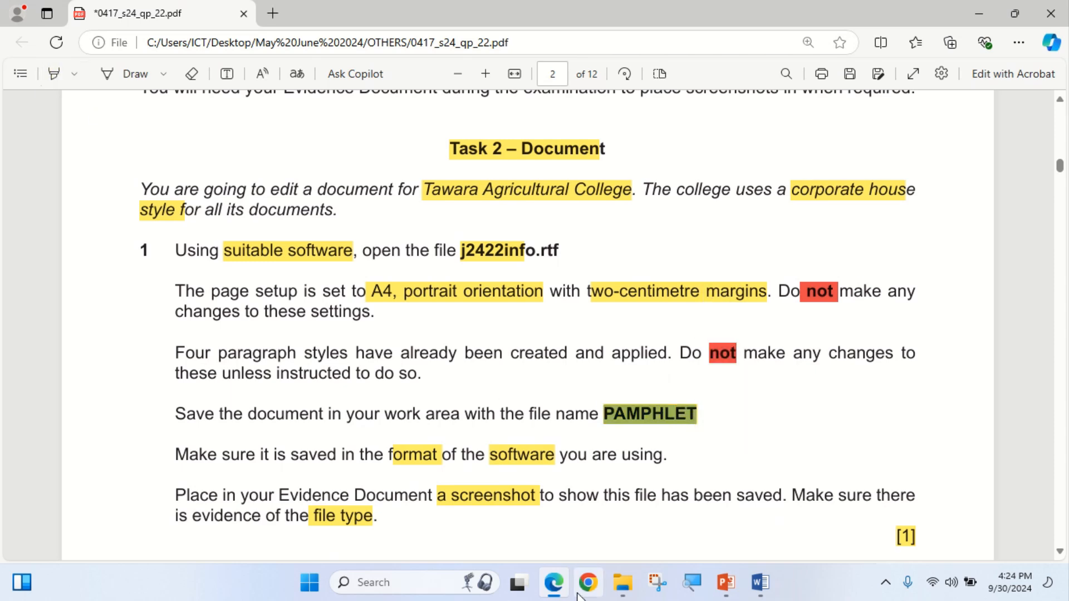
key(alt+Tab)
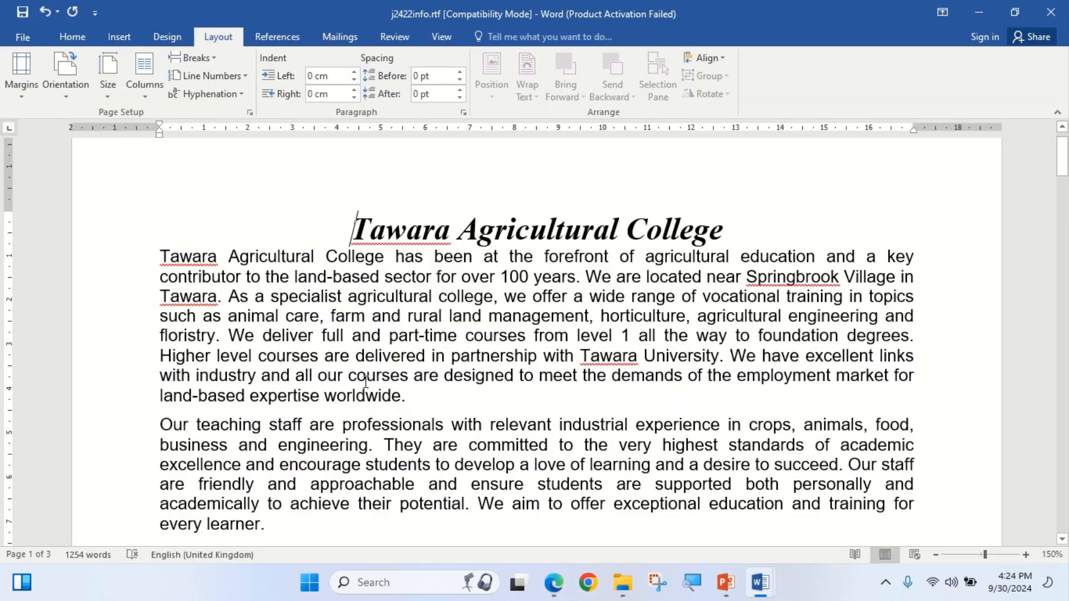
Save j2422info.rtf as PAMPHLET.docx, Word Document format, in the Work Area May June 2024 folder.
click(23, 37)
click(34, 196)
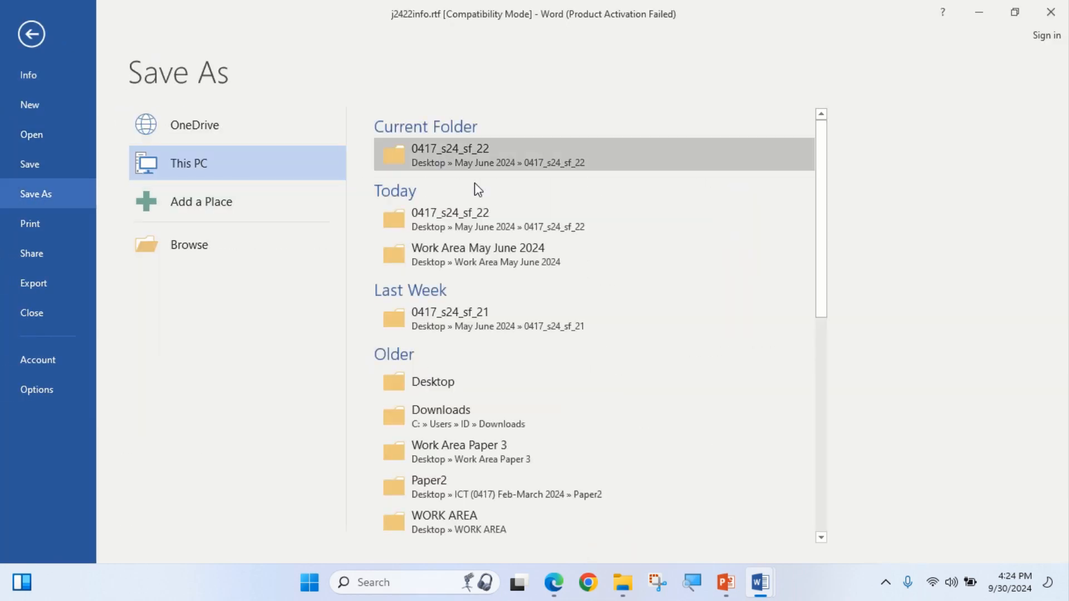
click(443, 263)
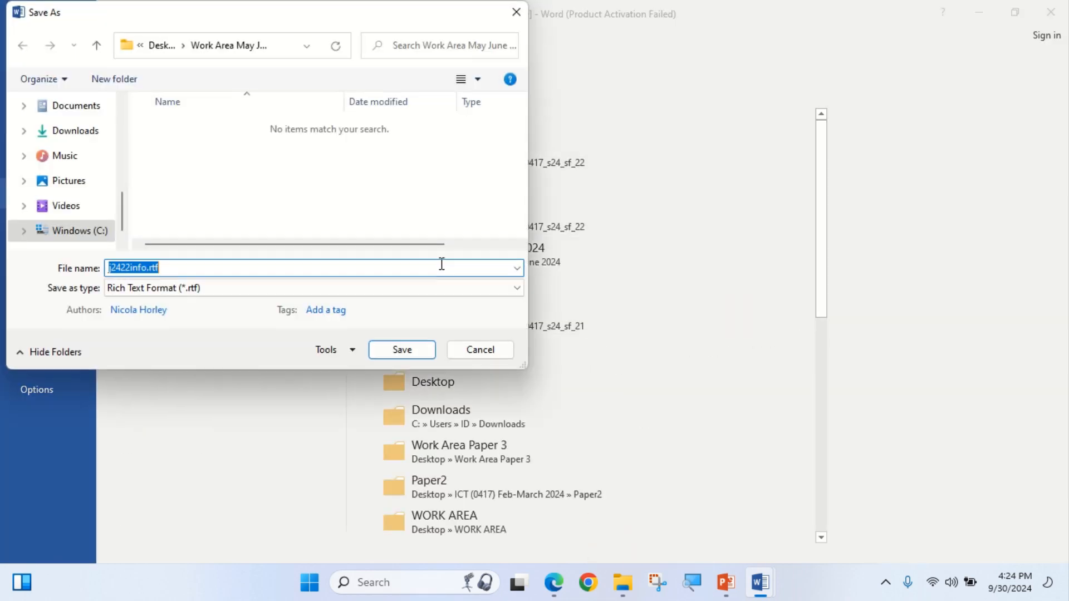
key(BackSpace)
right_click(290, 267)
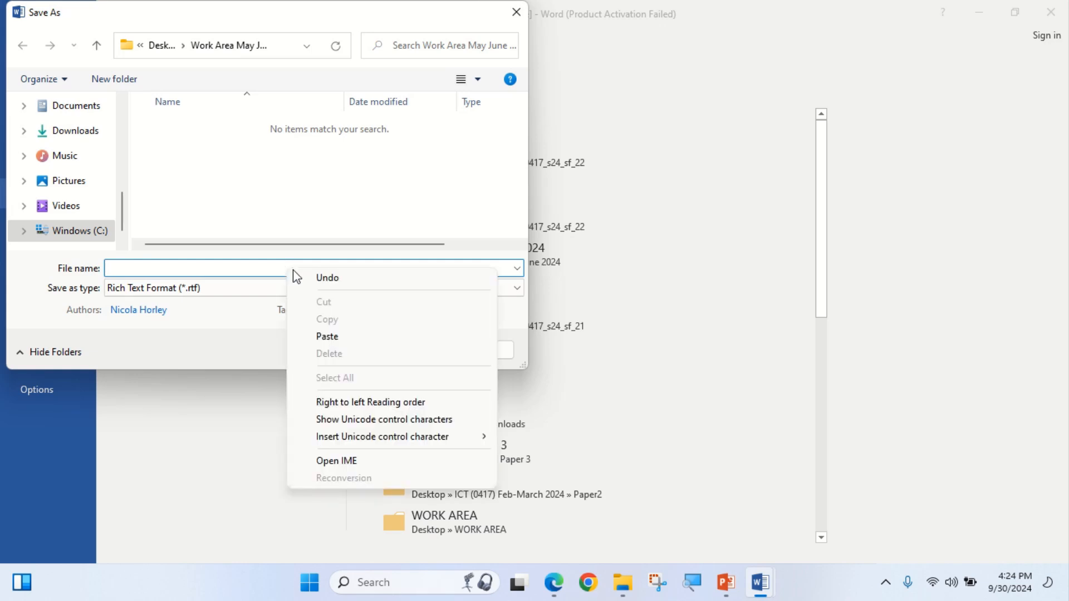
click(341, 337)
click(327, 289)
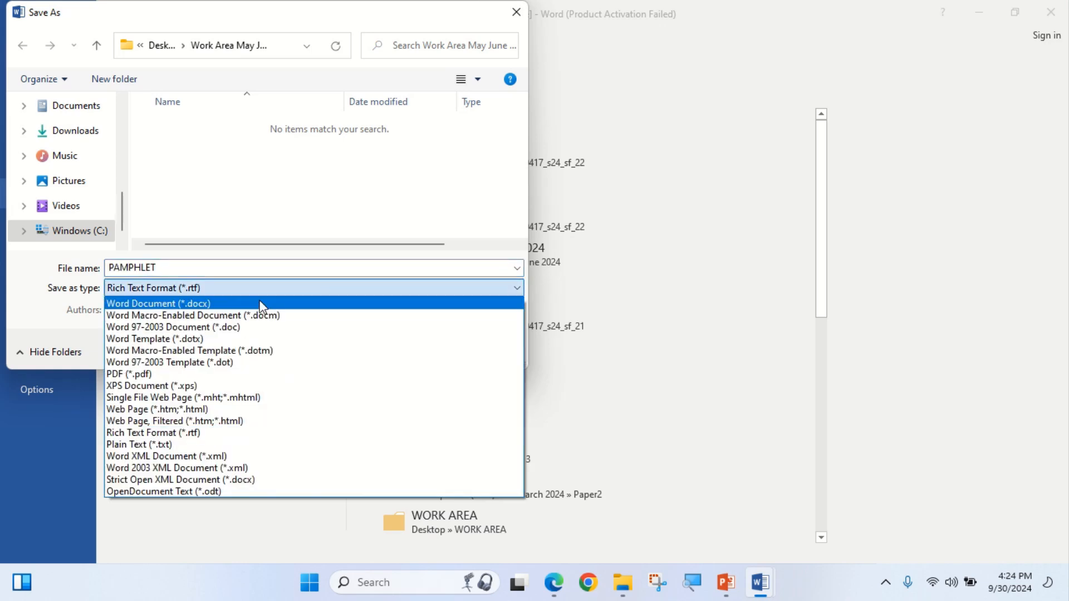
click(298, 303)
click(554, 583)
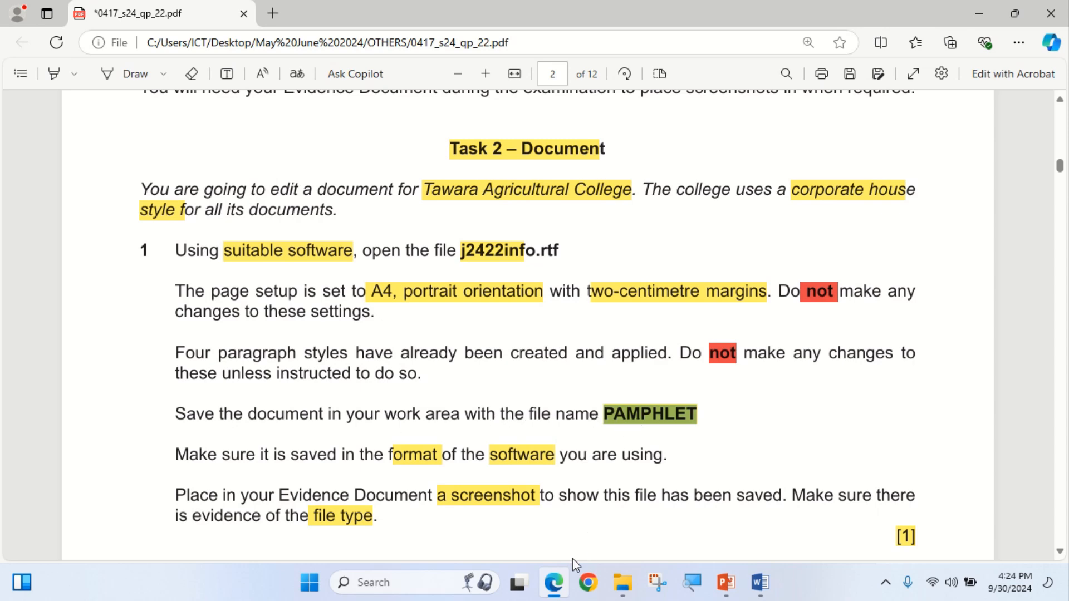
click(554, 582)
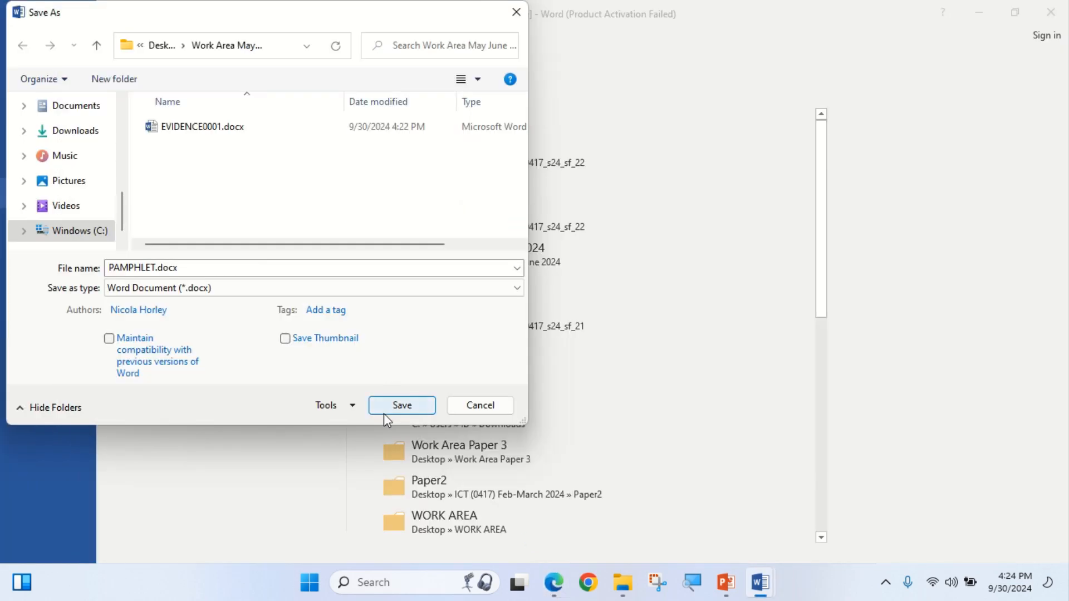
click(390, 408)
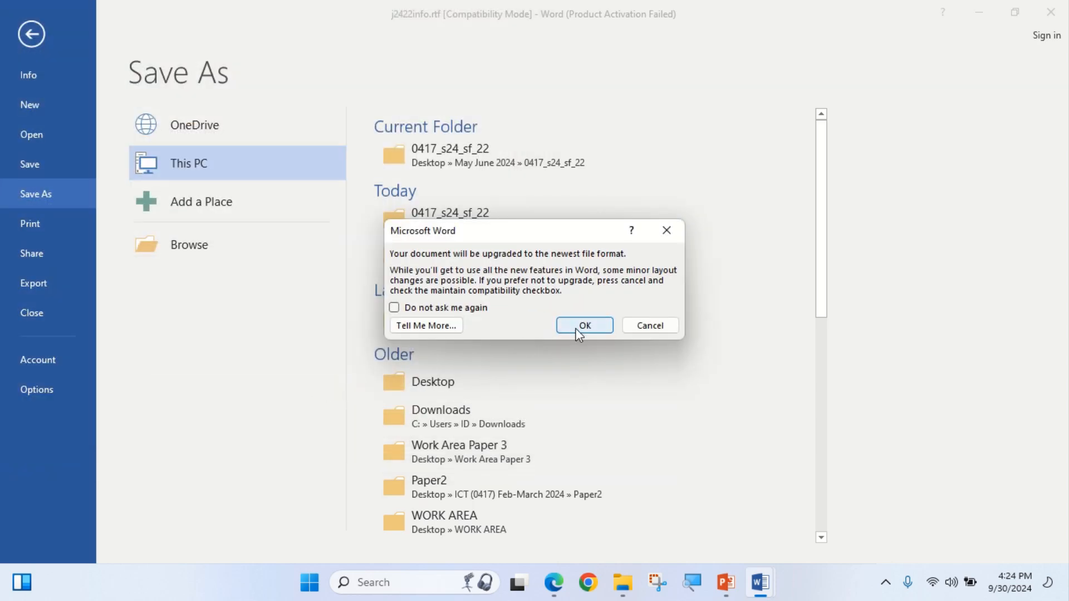
click(574, 325)
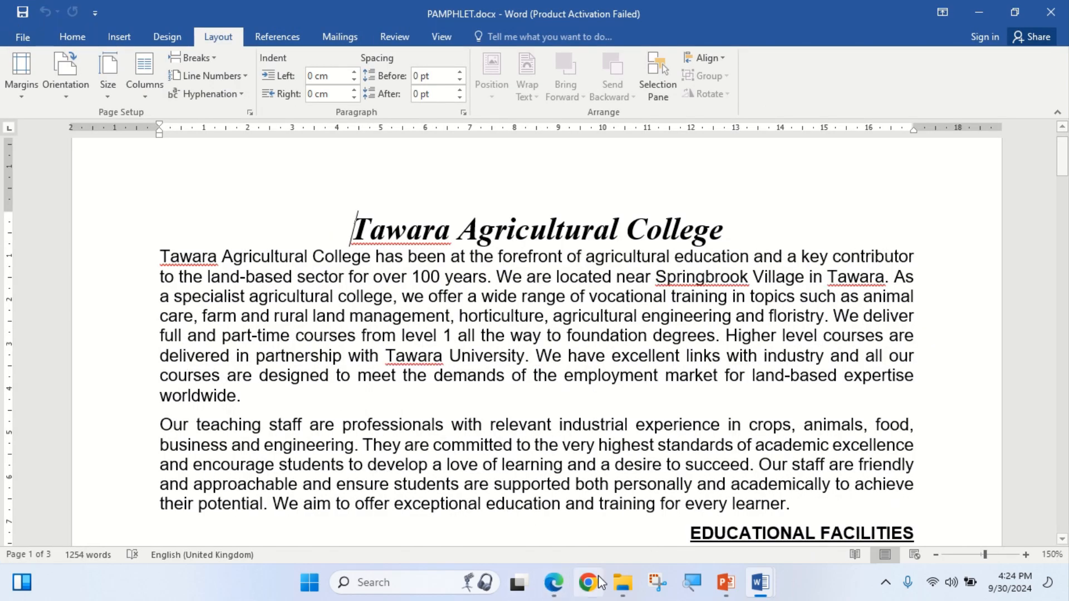
Highlight 'Four paragraph styles' in the exam question paper PDF.
click(554, 582)
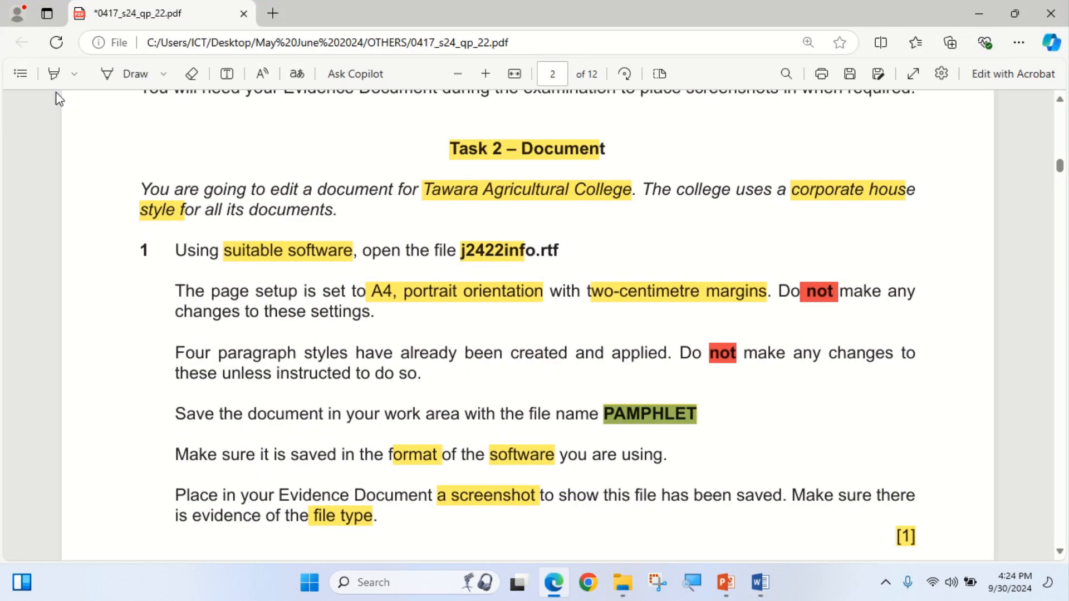
click(57, 74)
mouse_move(174, 351)
mouse_down()
mouse_move(378, 371)
mouse_move(396, 356)
mouse_up()
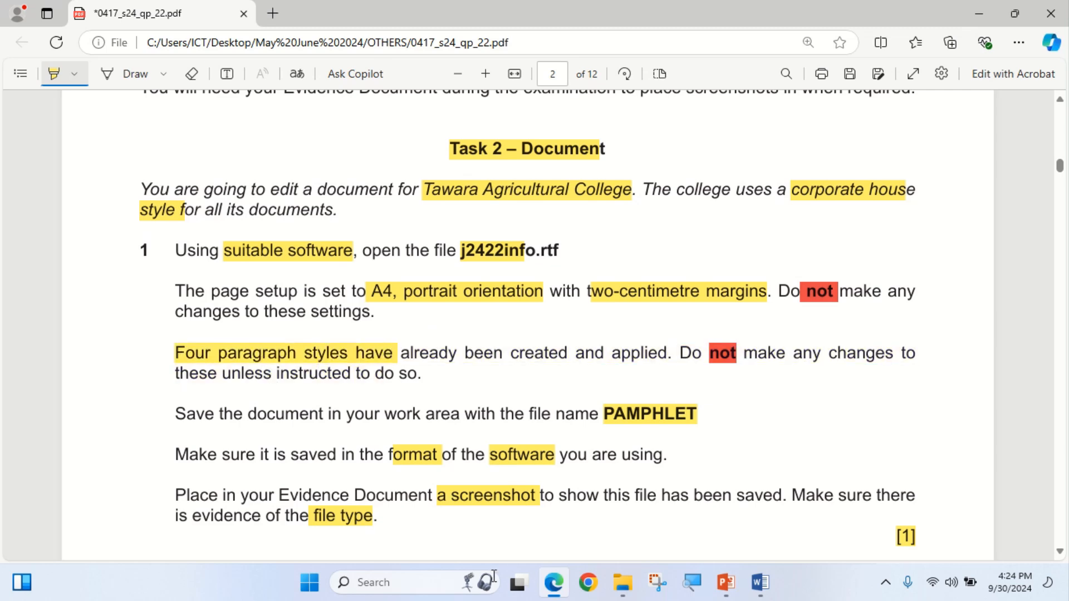
Review Word's paragraph styles in the expanded Styles gallery and the Styles pane, then return to the PDF.
click(554, 582)
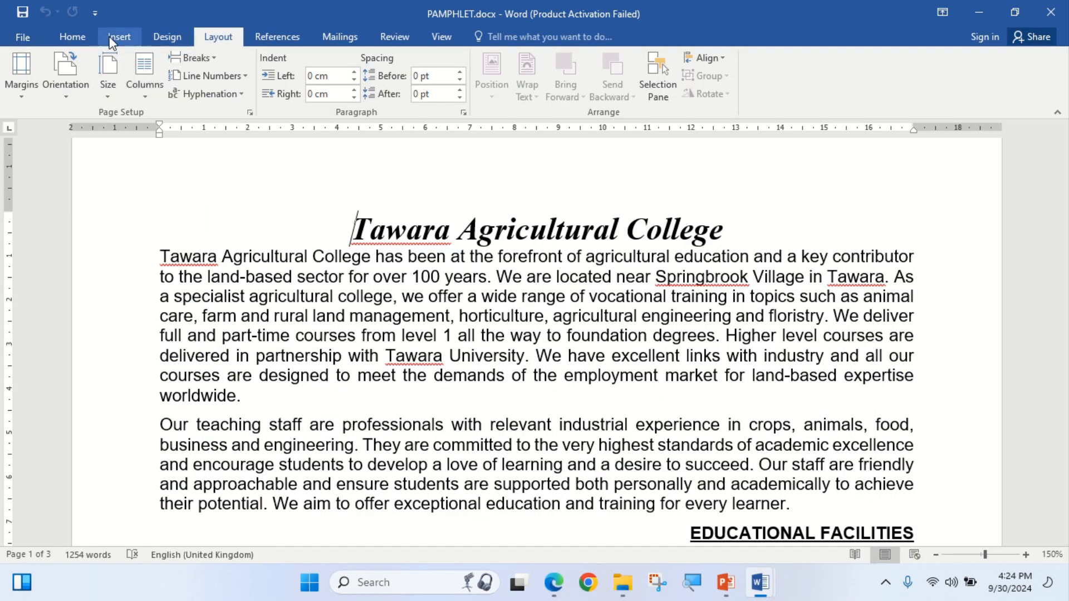
click(72, 36)
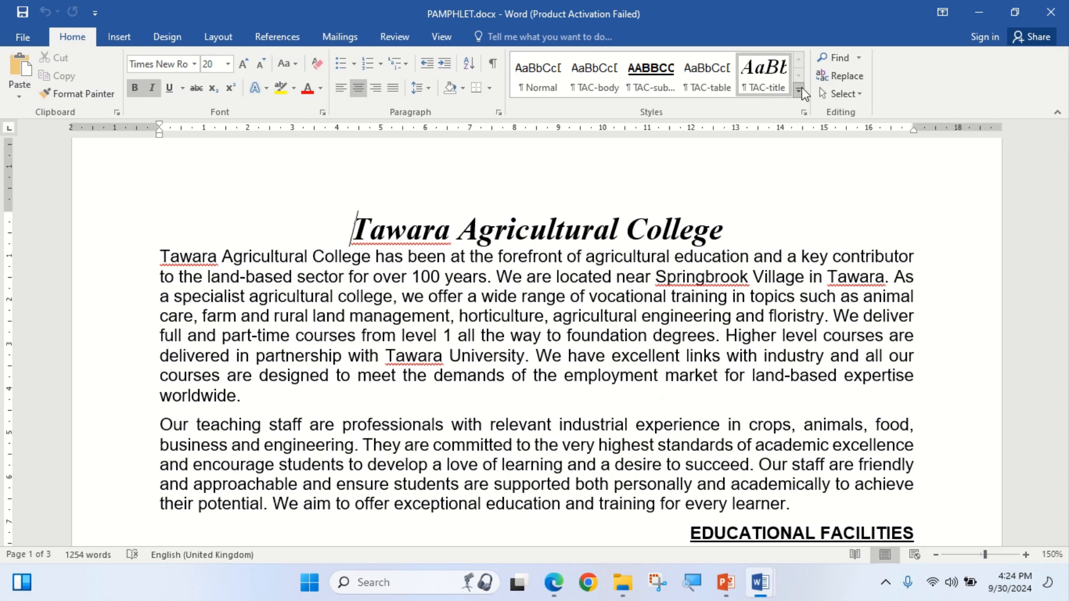
click(799, 90)
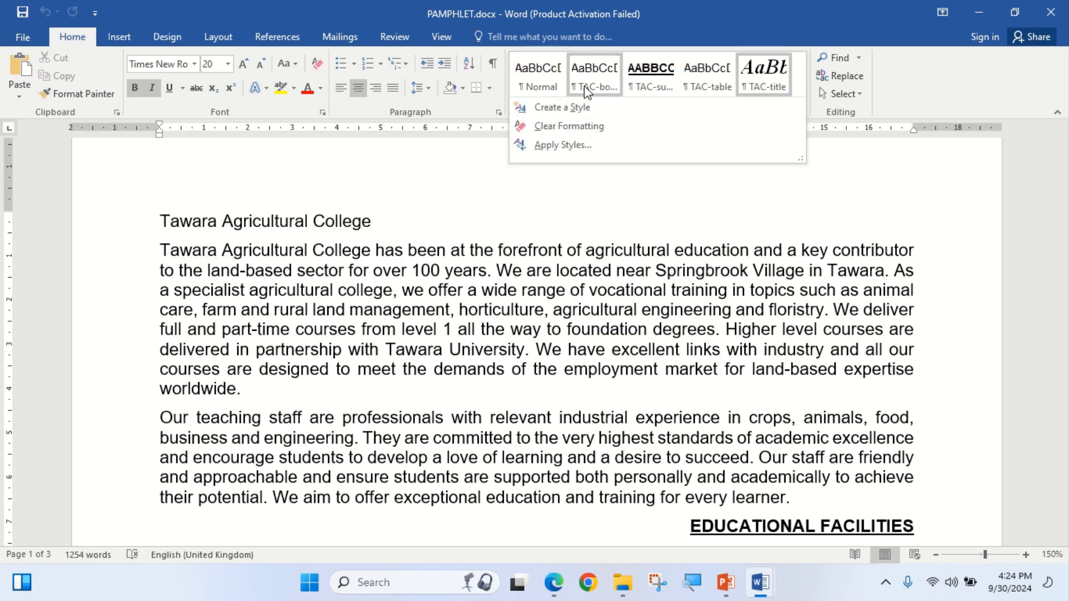
click(840, 181)
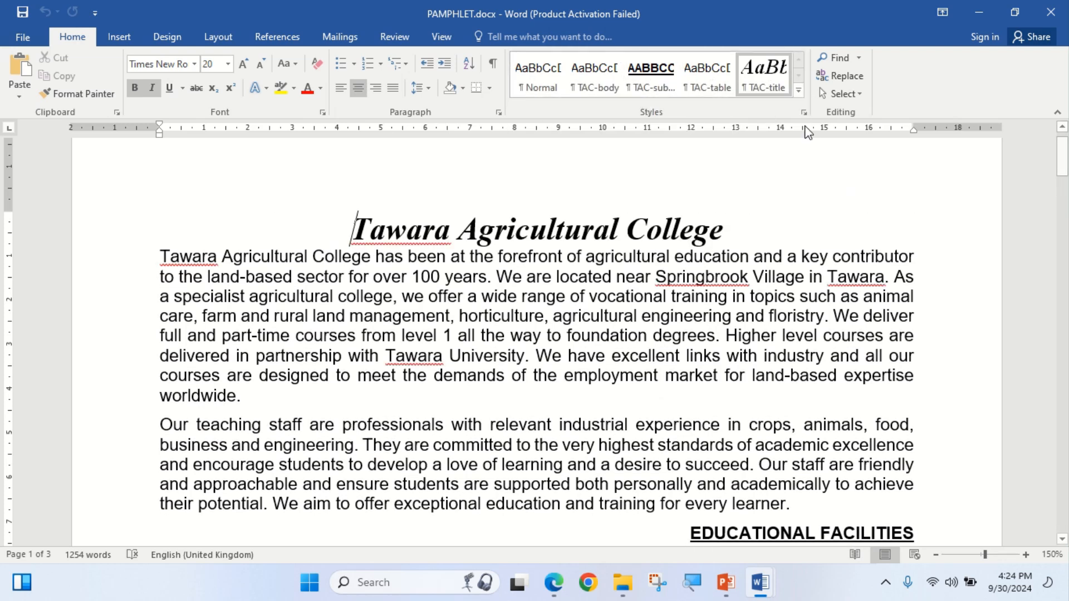
click(804, 112)
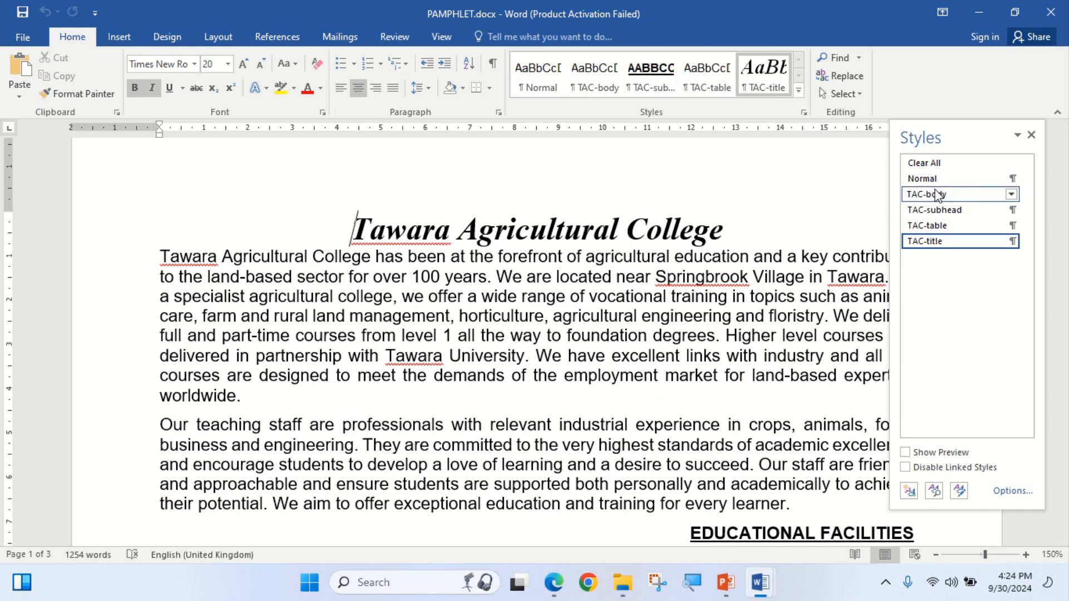
click(1031, 136)
click(554, 587)
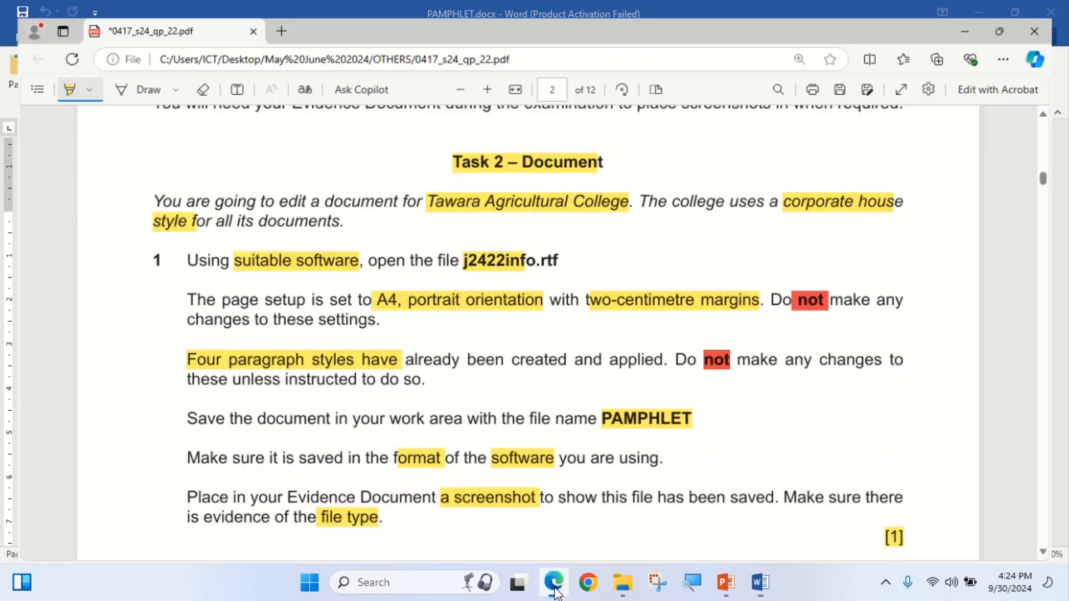
Highlight 'been saved' in question 1 of the PDF, then go to the Work Area May June 2024 folder.
scroll(410, 363, down, 1)
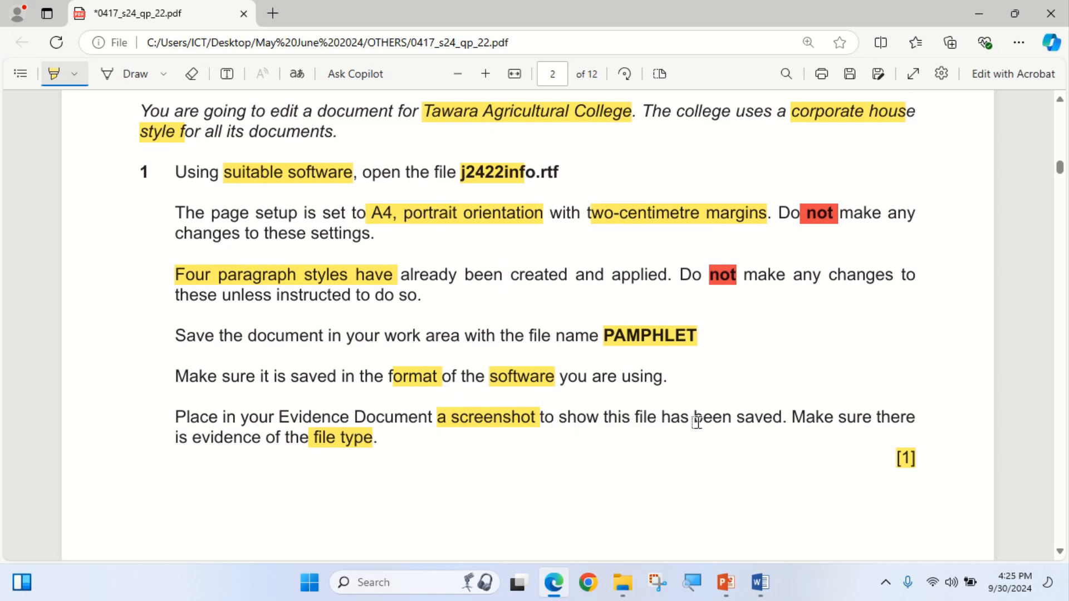
drag(694, 420, 774, 419)
mouse_move(631, 591)
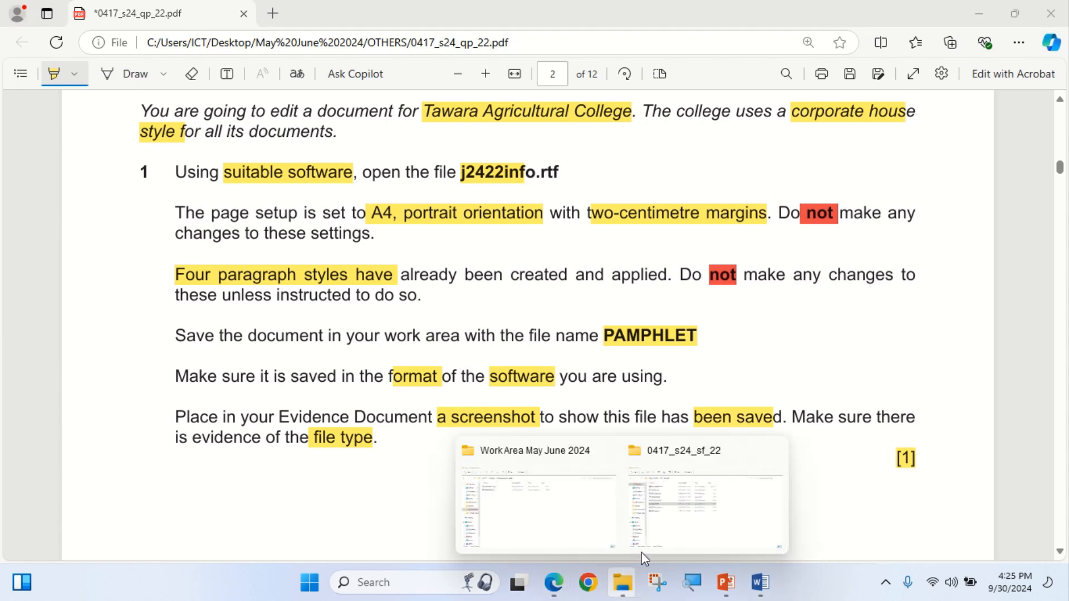
click(547, 523)
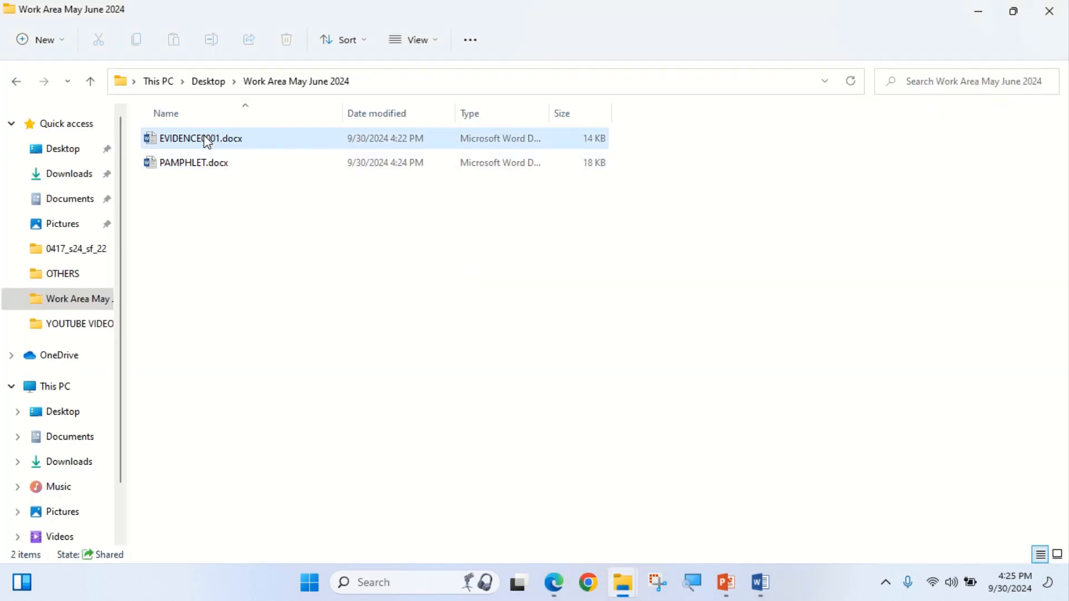
Autofit the File Explorer columns so PAMPHLET.docx's full Word Document type shows.
double_click(343, 114)
double_click(363, 114)
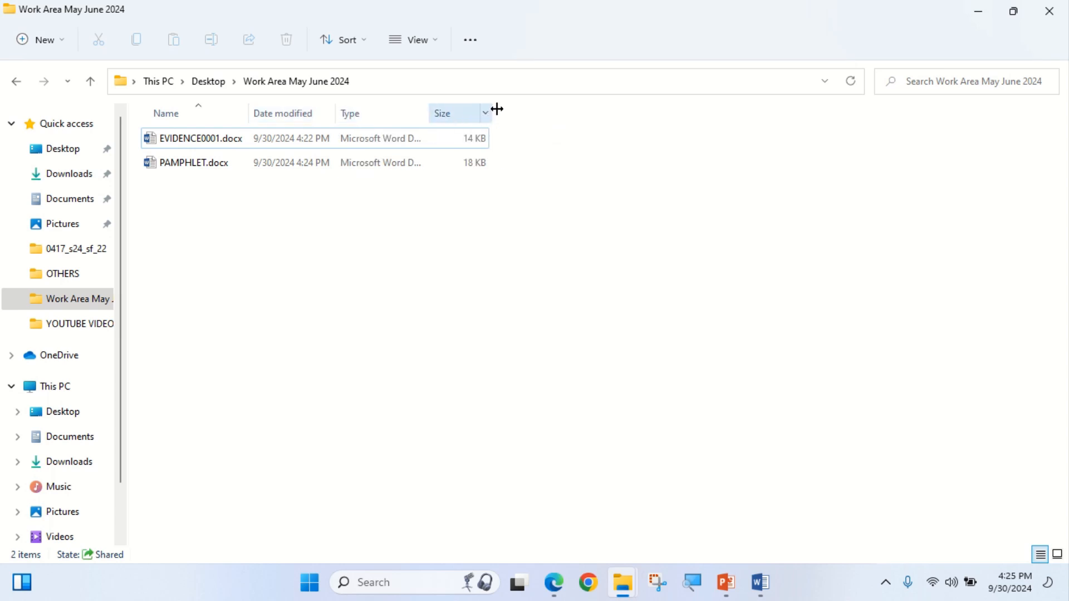
click(490, 113)
click(490, 112)
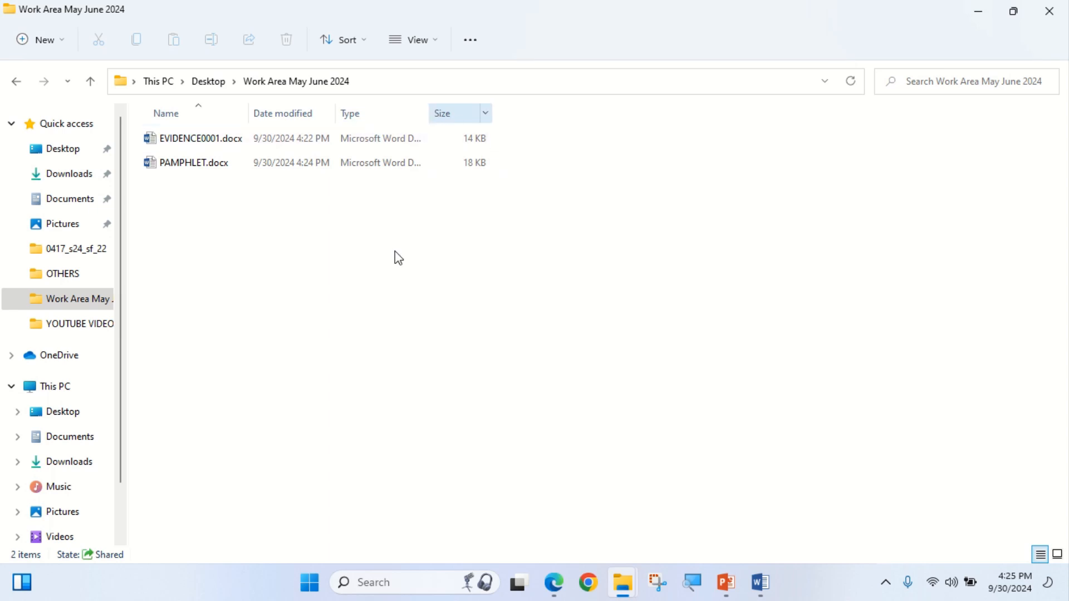
double_click(429, 111)
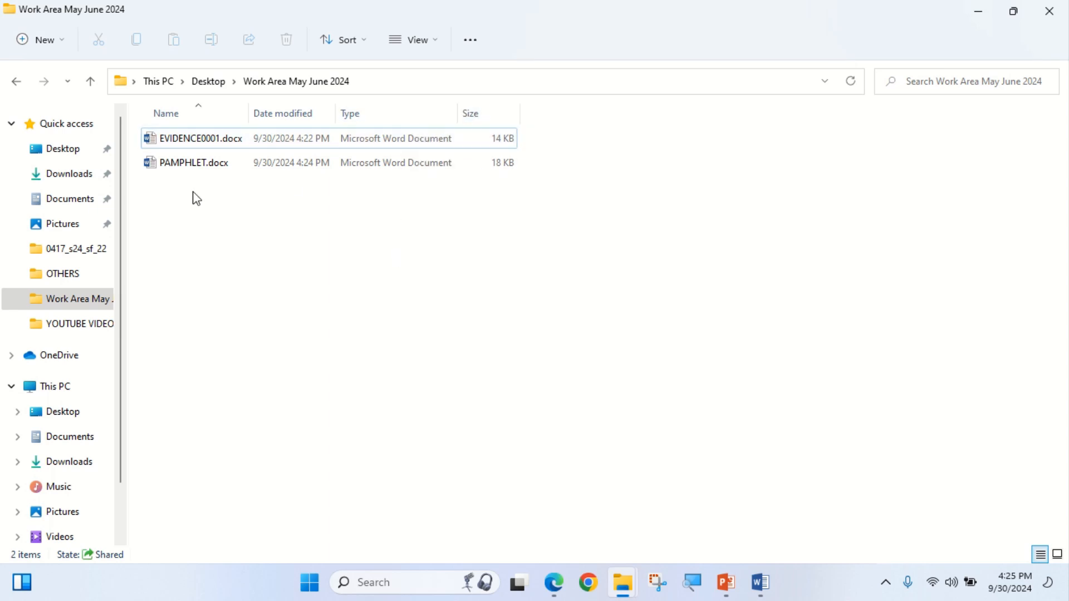
Snip the PAMPHLET.docx row and paste it under Step 1 evidence in EVIDENCE0001.
click(186, 165)
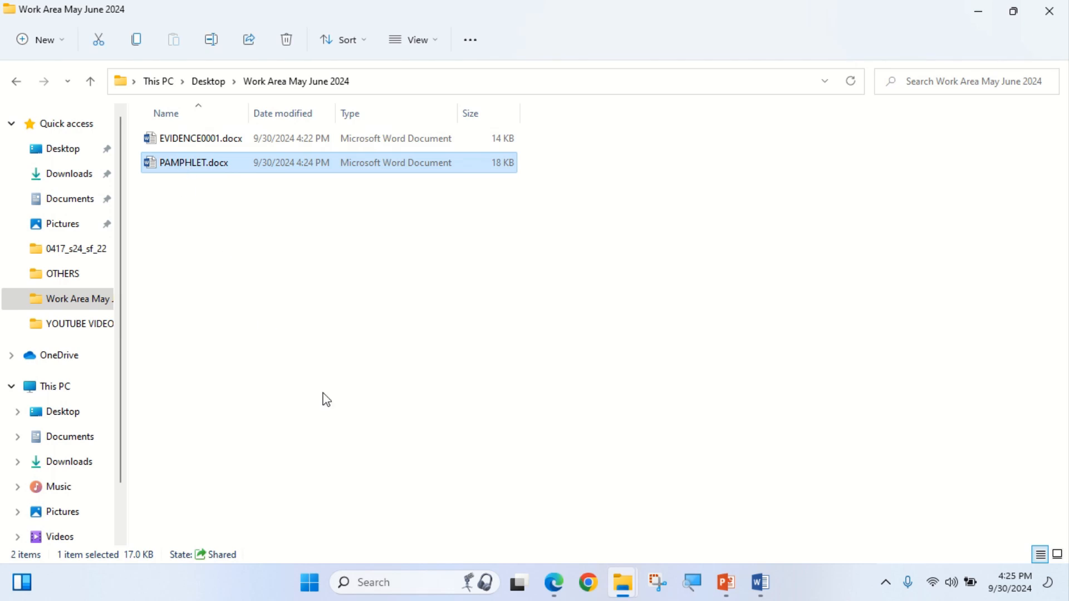
key(super+shift+s)
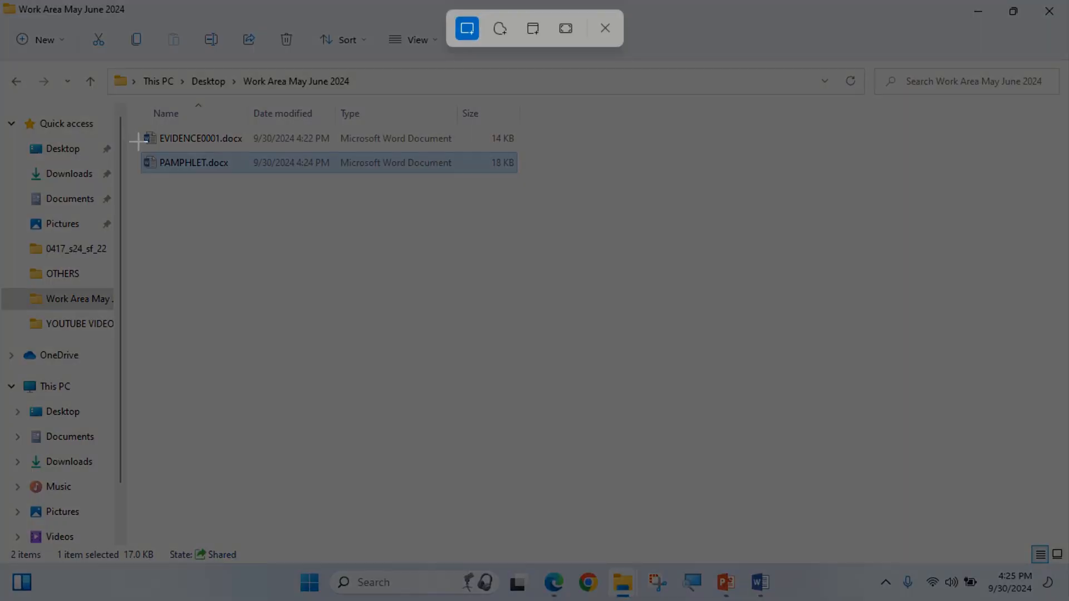
drag(135, 152, 517, 176)
mouse_move(760, 582)
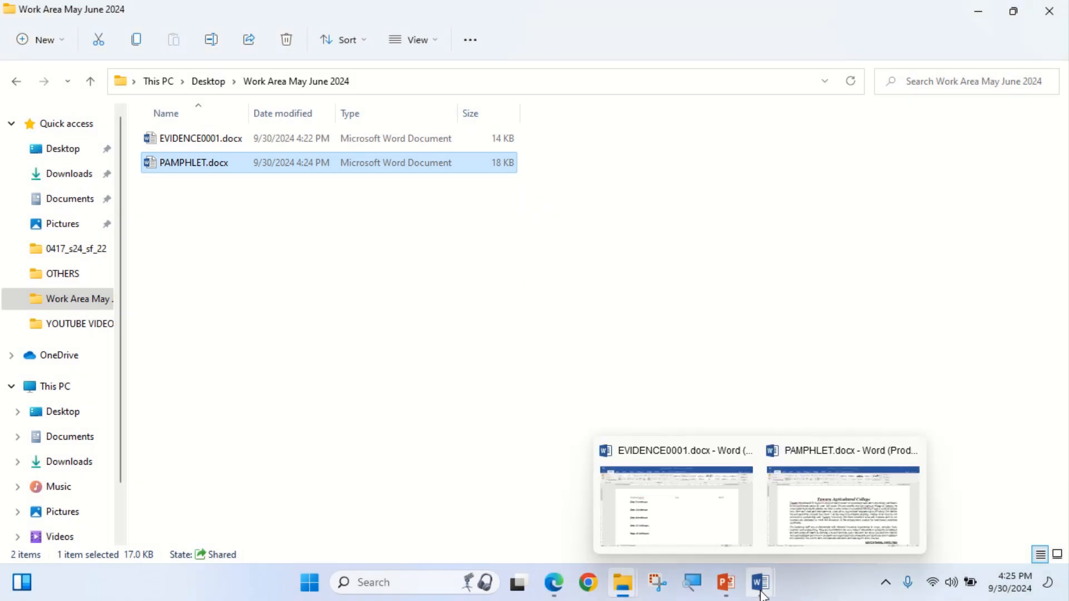
click(672, 533)
click(214, 263)
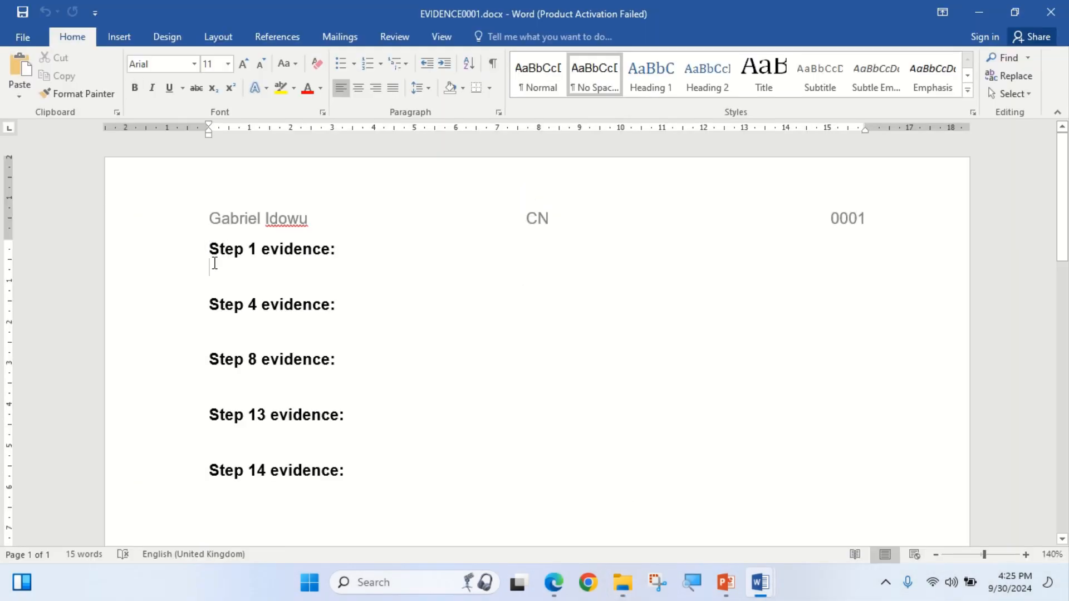
key(ctrl+v)
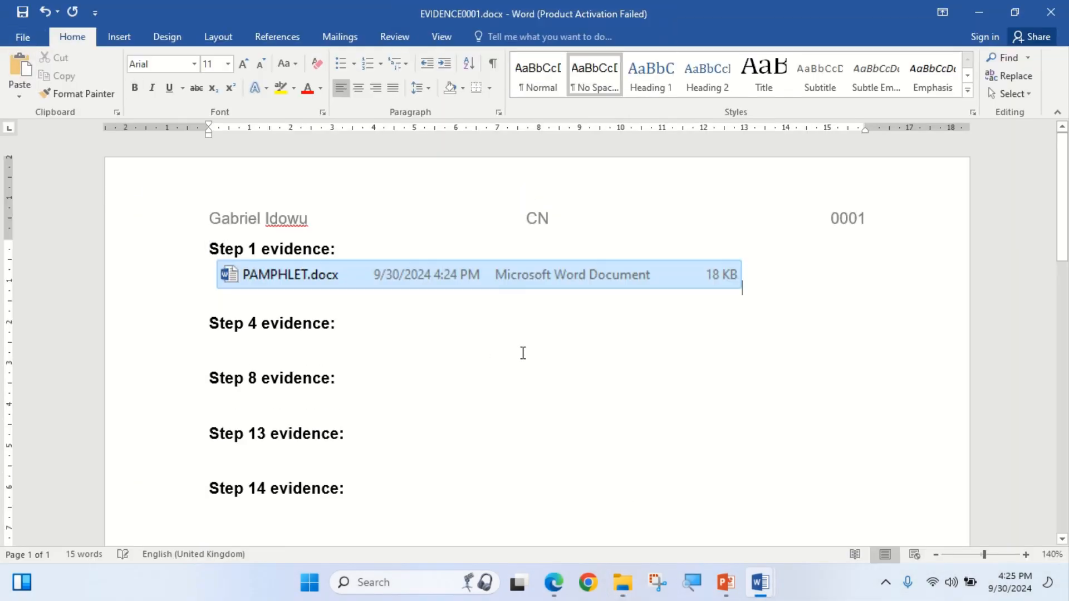
click(552, 583)
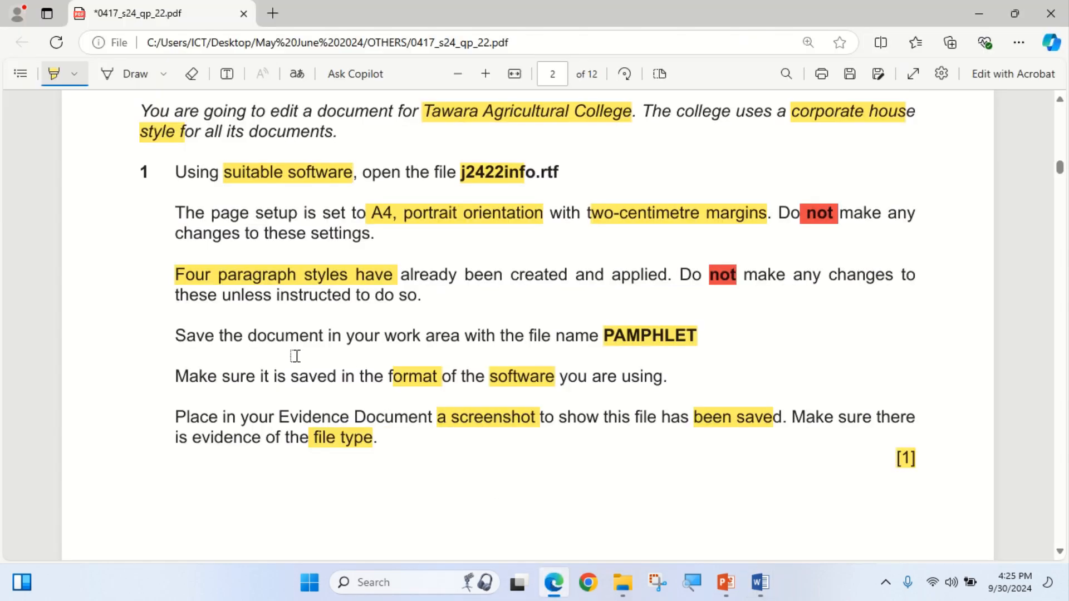
Highlight 'Information updated by:' in question 2 on page 3, then return to Word.
scroll(696, 426, down, 15)
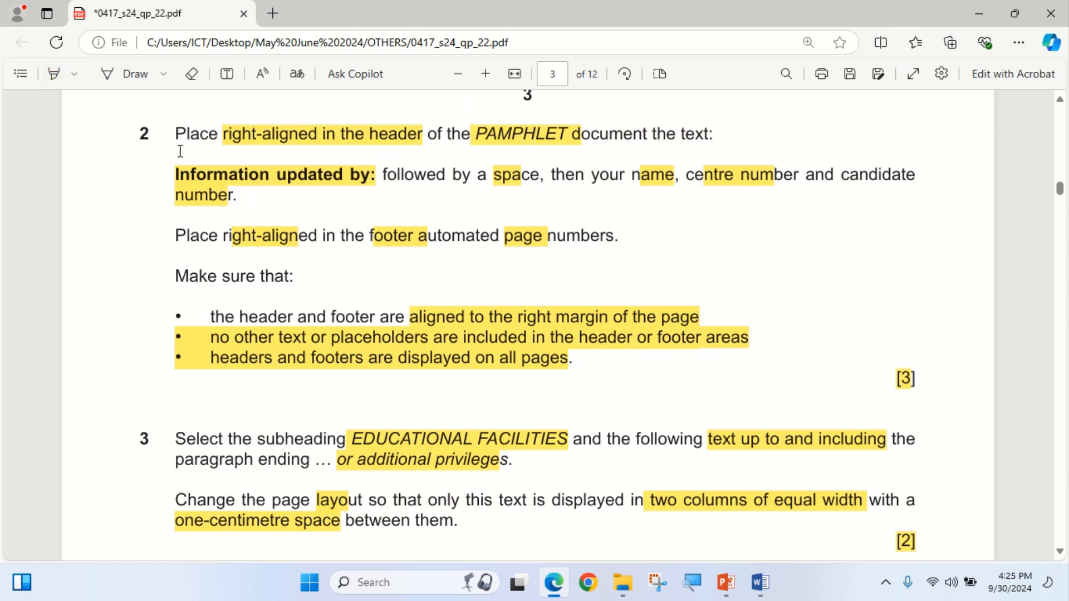
drag(171, 173, 375, 175)
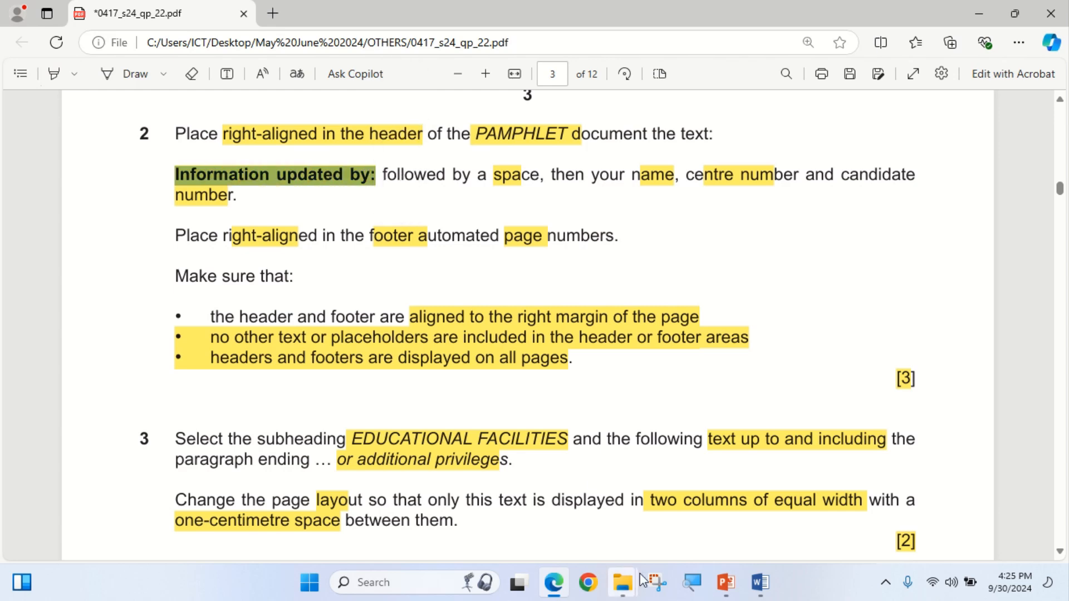
click(554, 583)
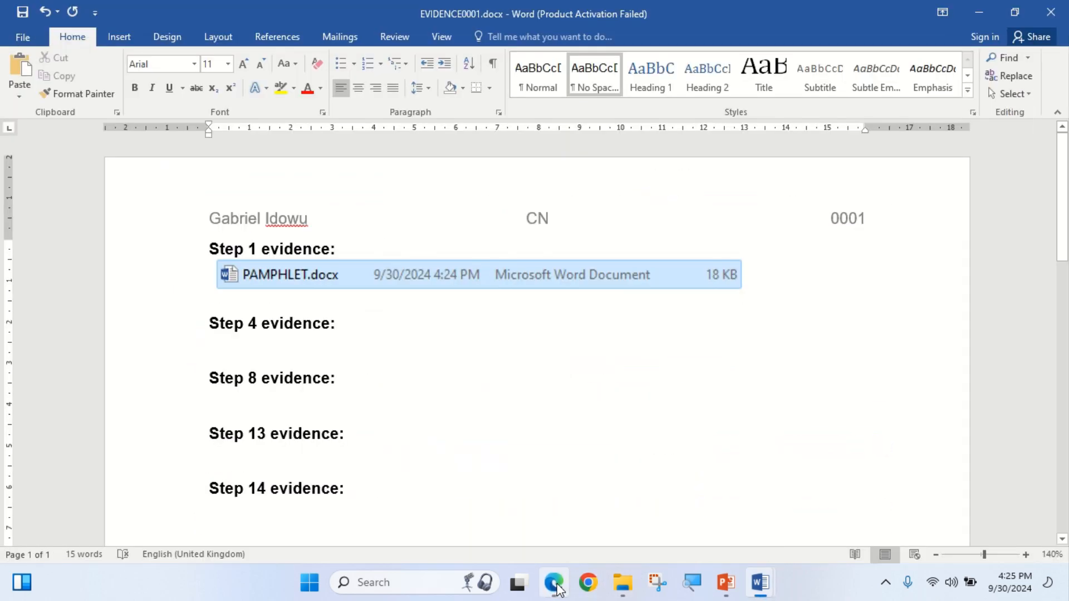
Insert a Blank (Three Columns) header into PAMPHLET.docx.
mouse_move(760, 583)
click(808, 511)
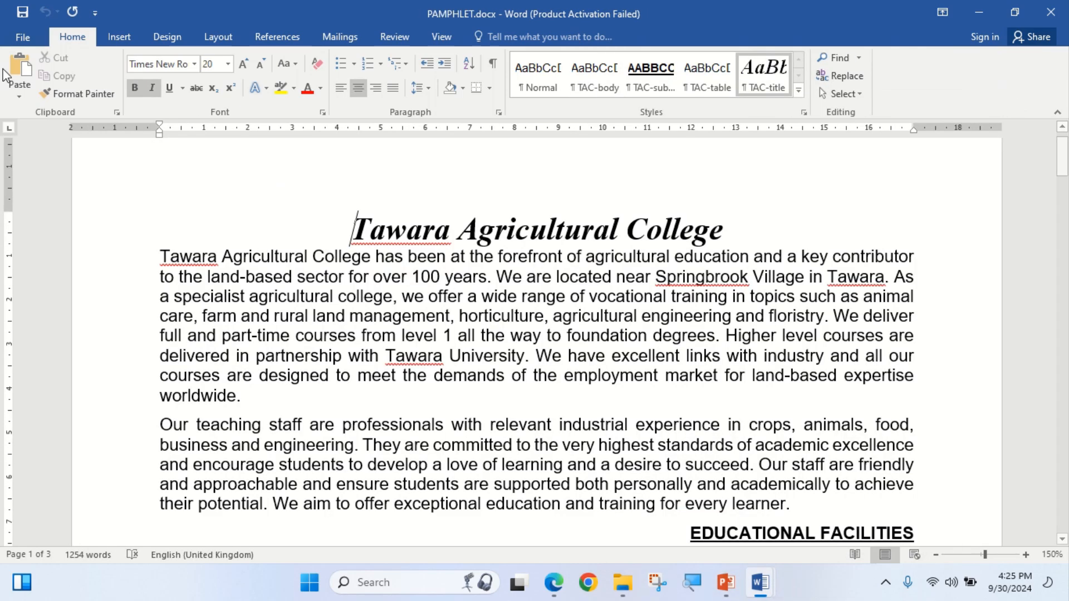
click(119, 37)
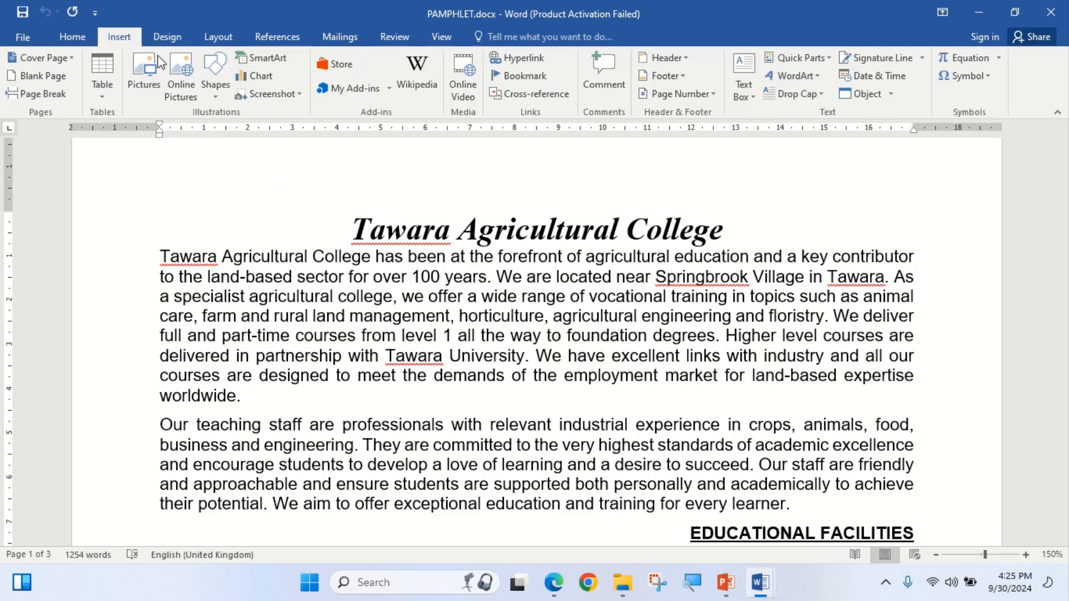
click(557, 594)
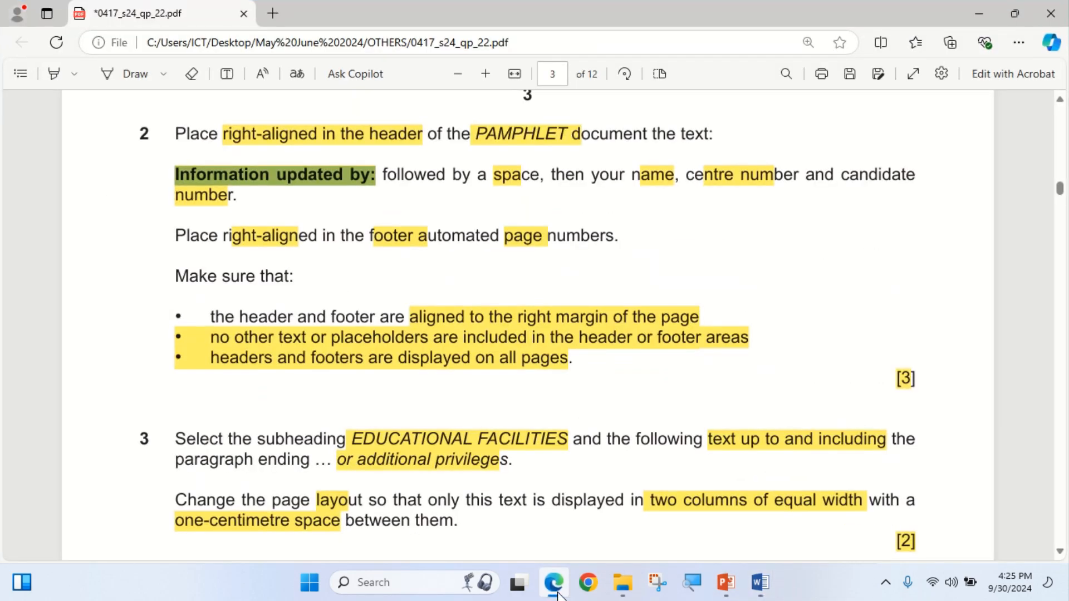
click(557, 595)
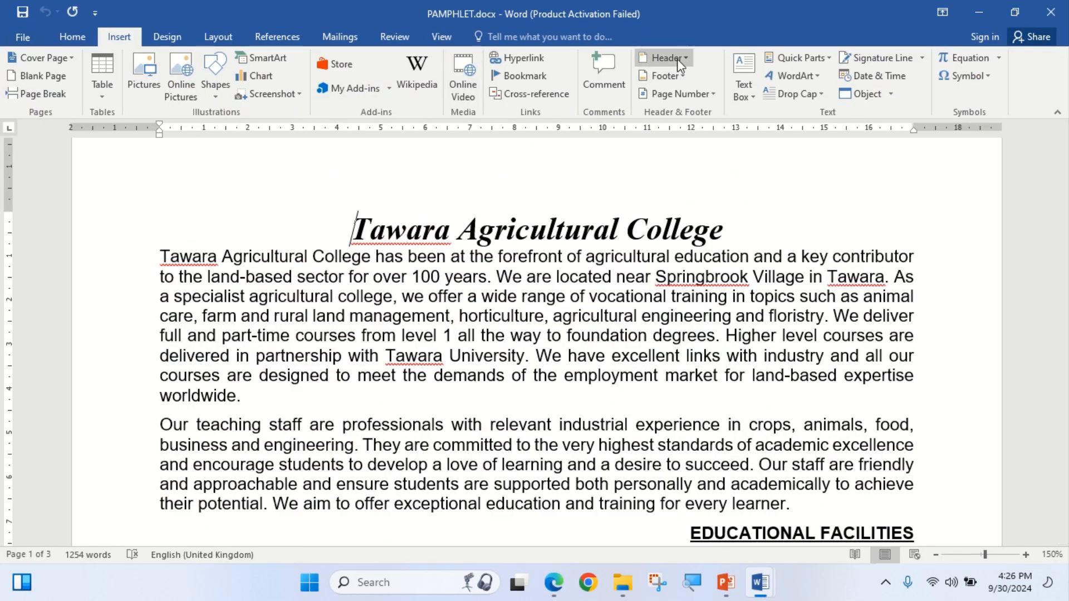
click(668, 57)
click(874, 222)
Put 'Information updated by:' in the right header slot, followed by the candidate's name and numbers.
click(875, 223)
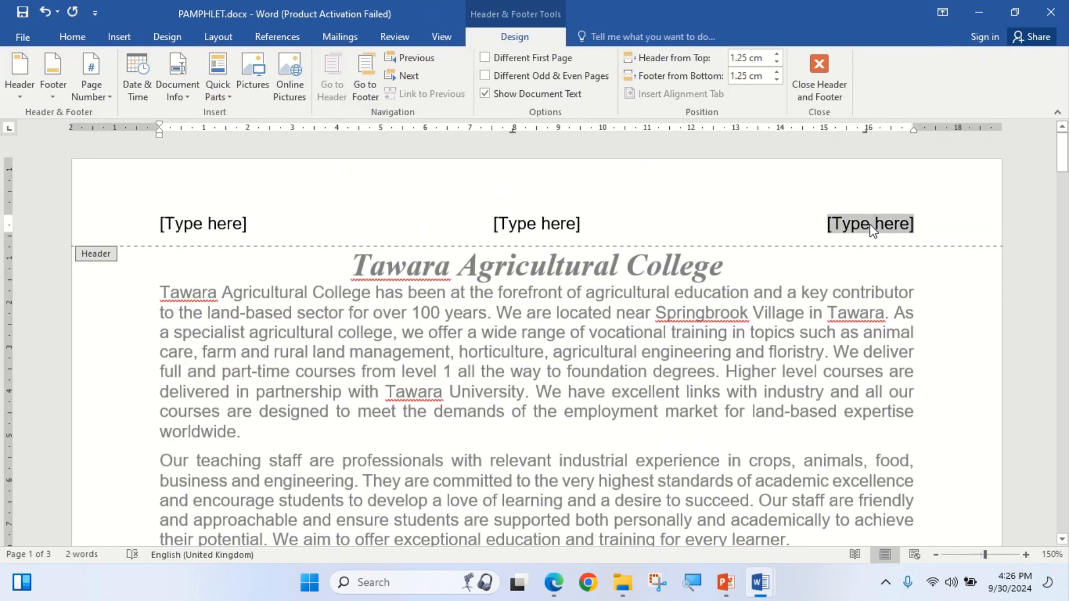
key(Delete)
right_click(876, 222)
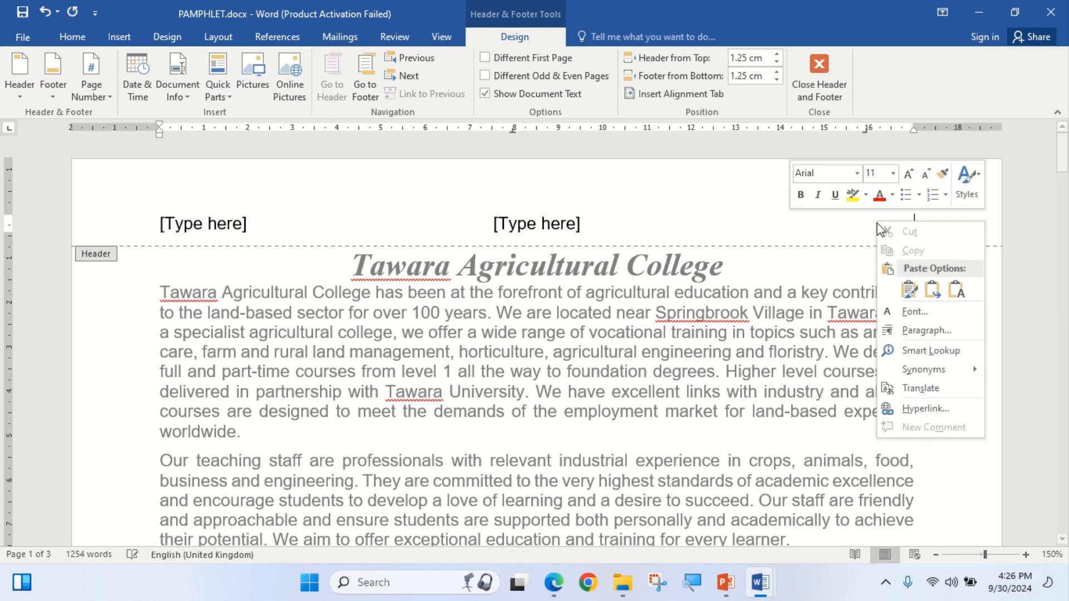
click(911, 290)
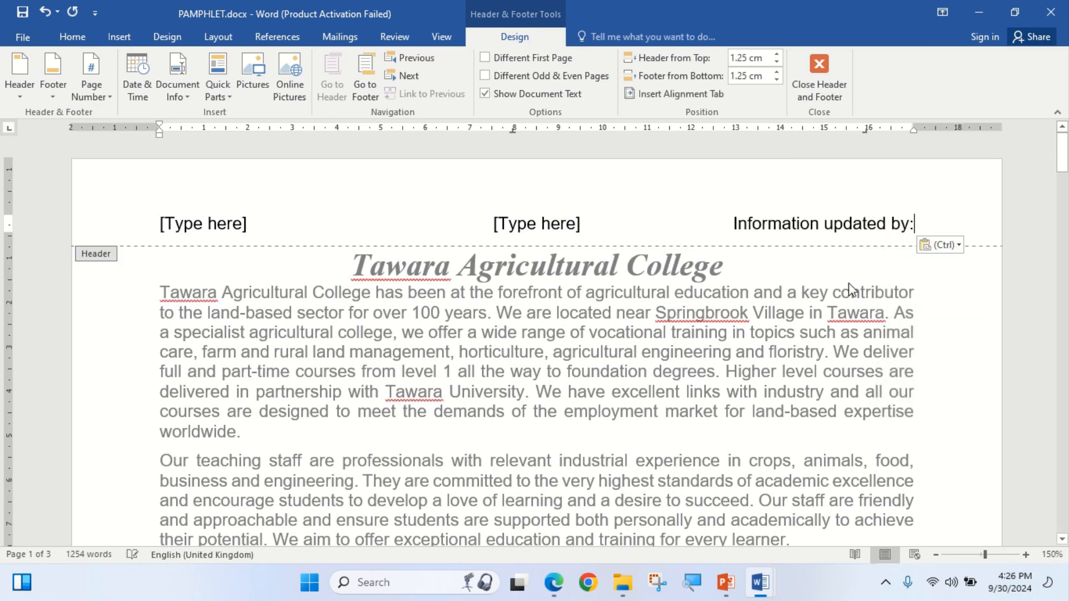
click(553, 583)
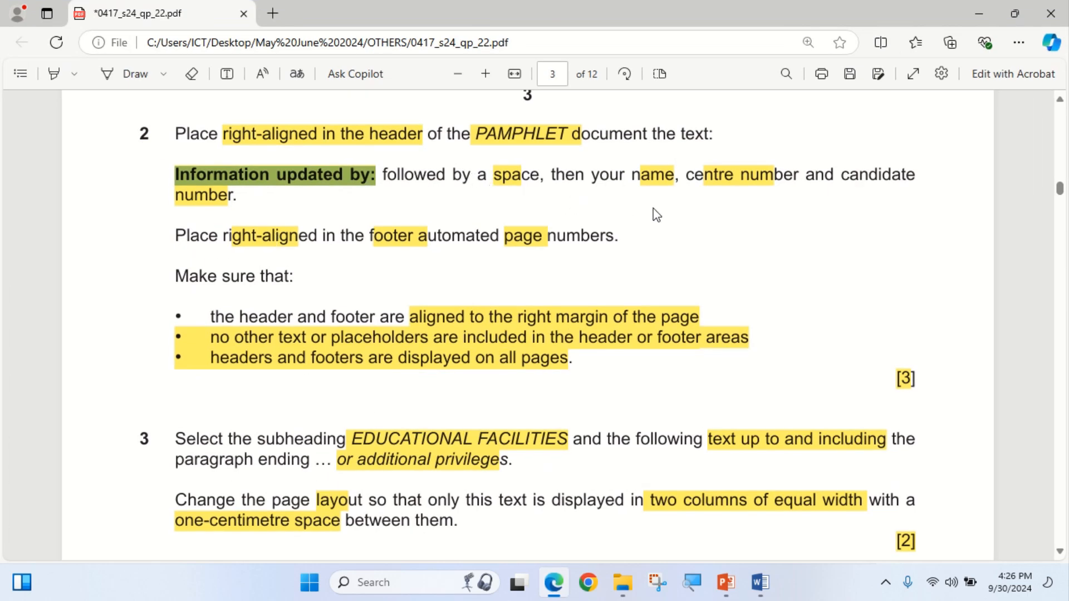
mouse_move(549, 599)
click(563, 580)
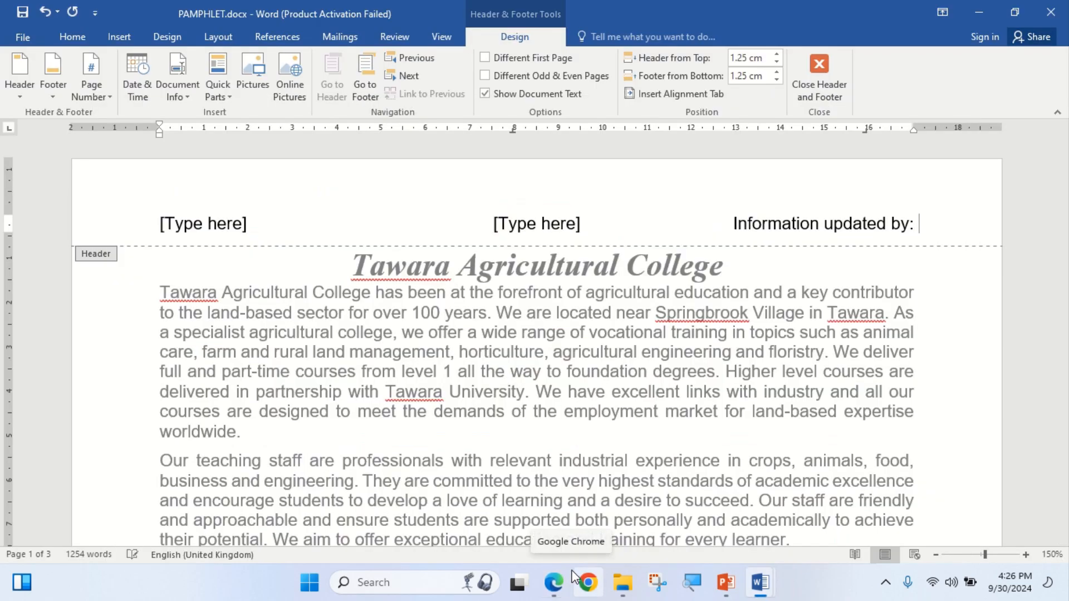
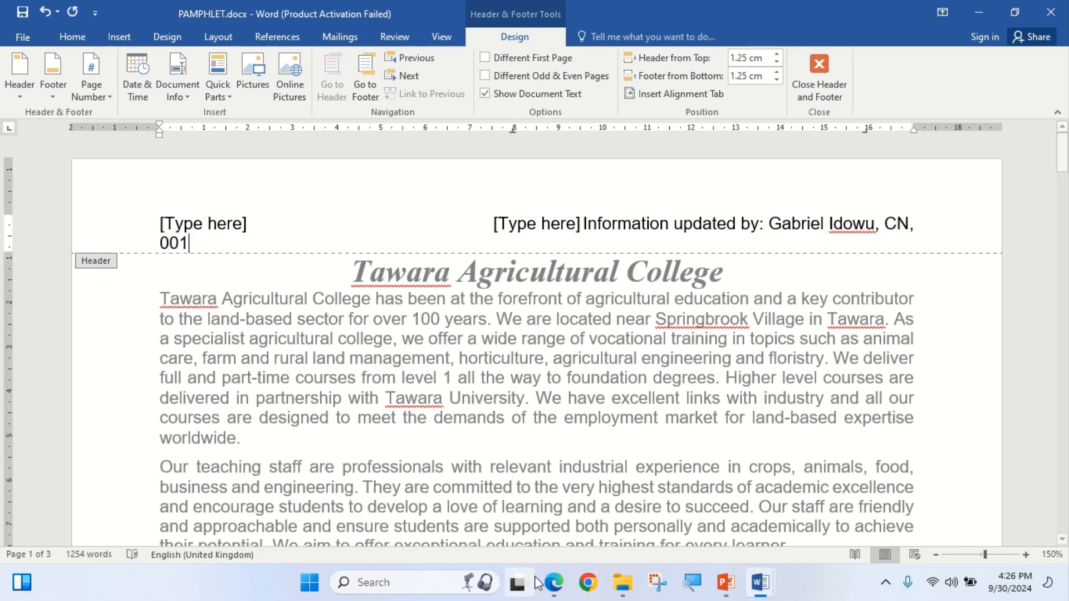
Delete the leftover right placeholder and remove the left placeholder's content control.
click(558, 589)
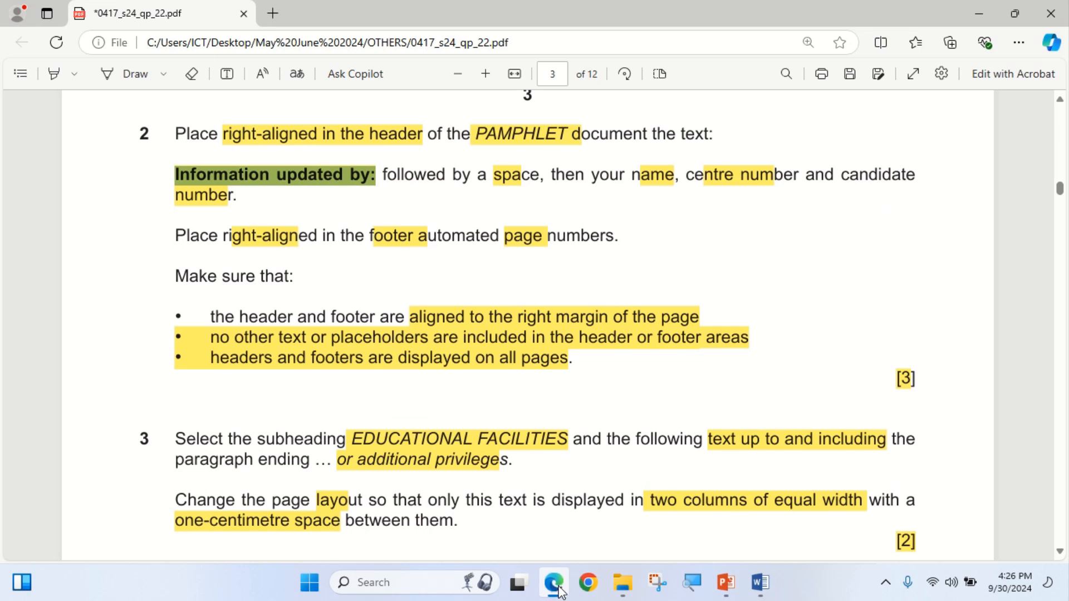
click(558, 589)
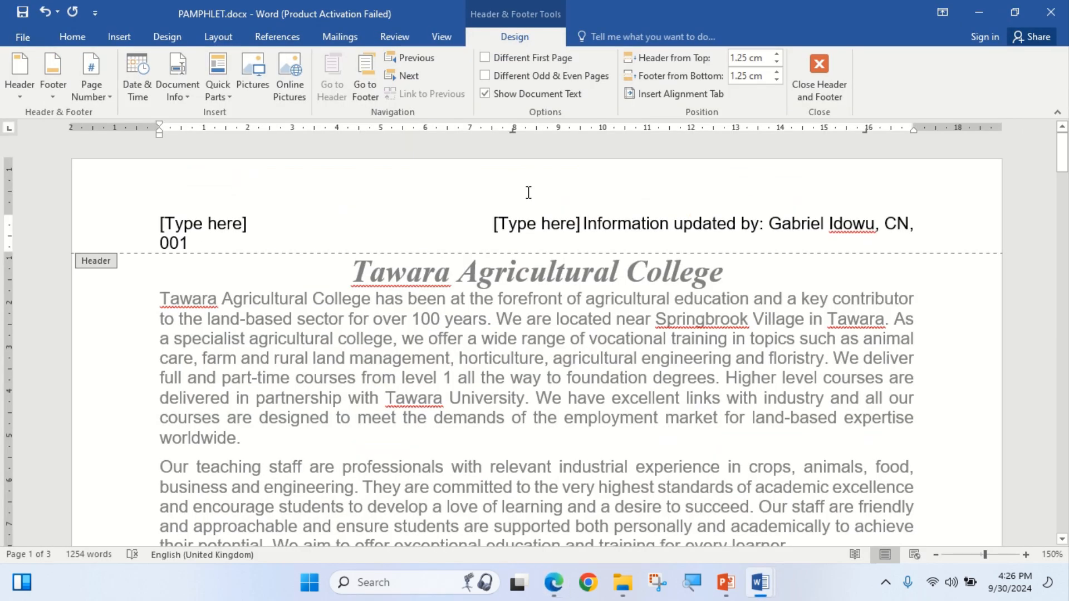
click(531, 224)
key(BackSpace)
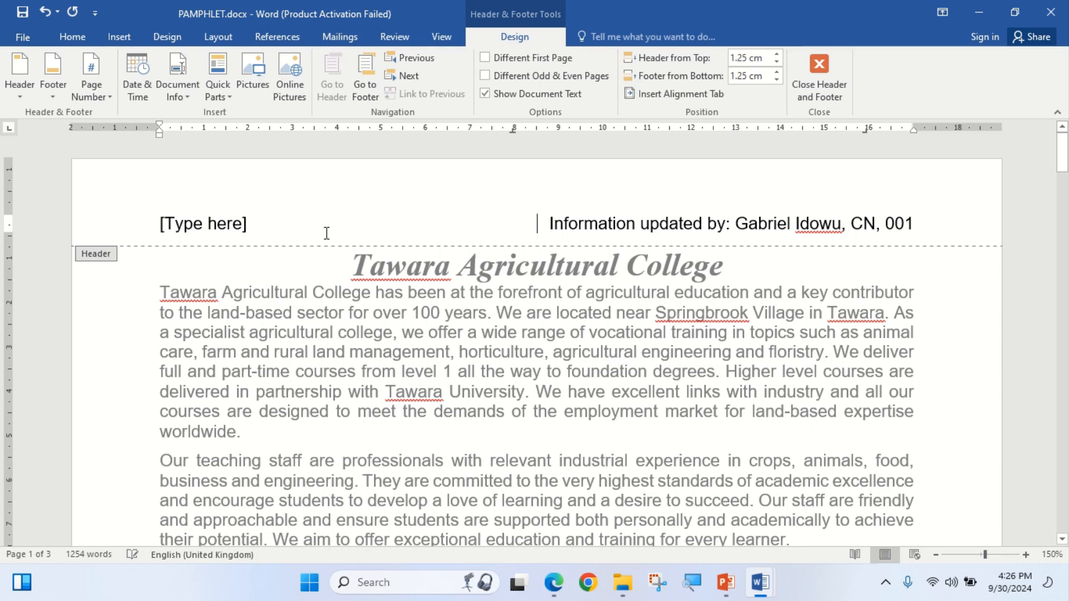
click(246, 229)
right_click(243, 227)
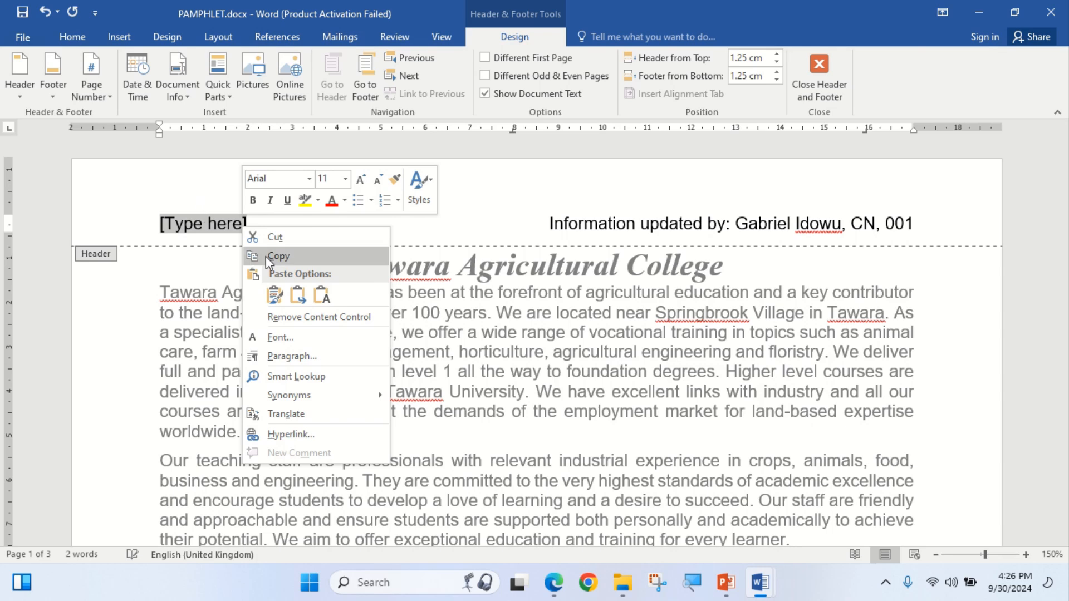
click(313, 317)
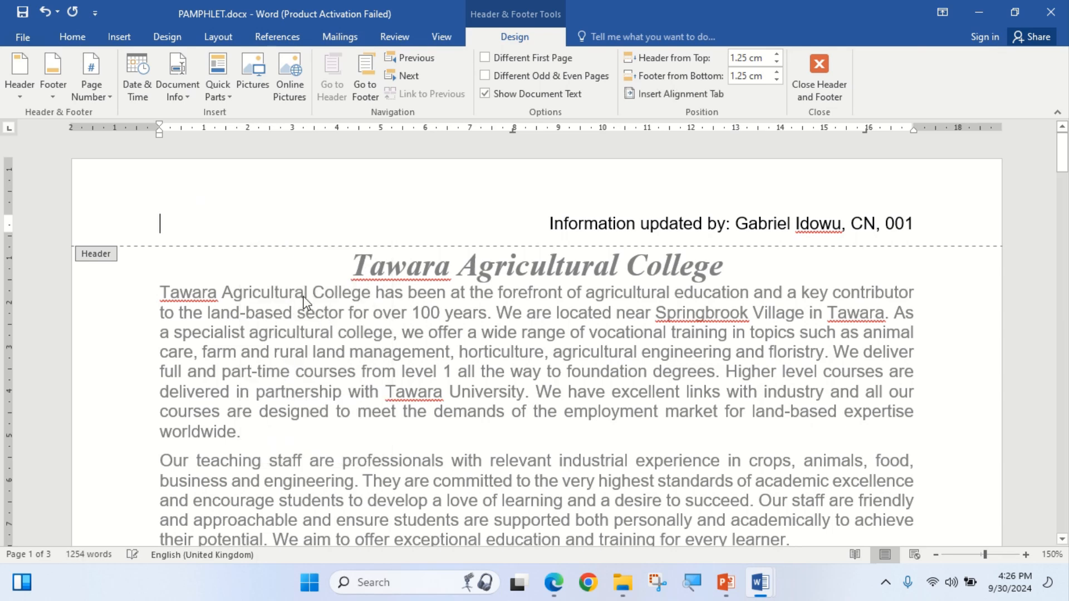
click(554, 583)
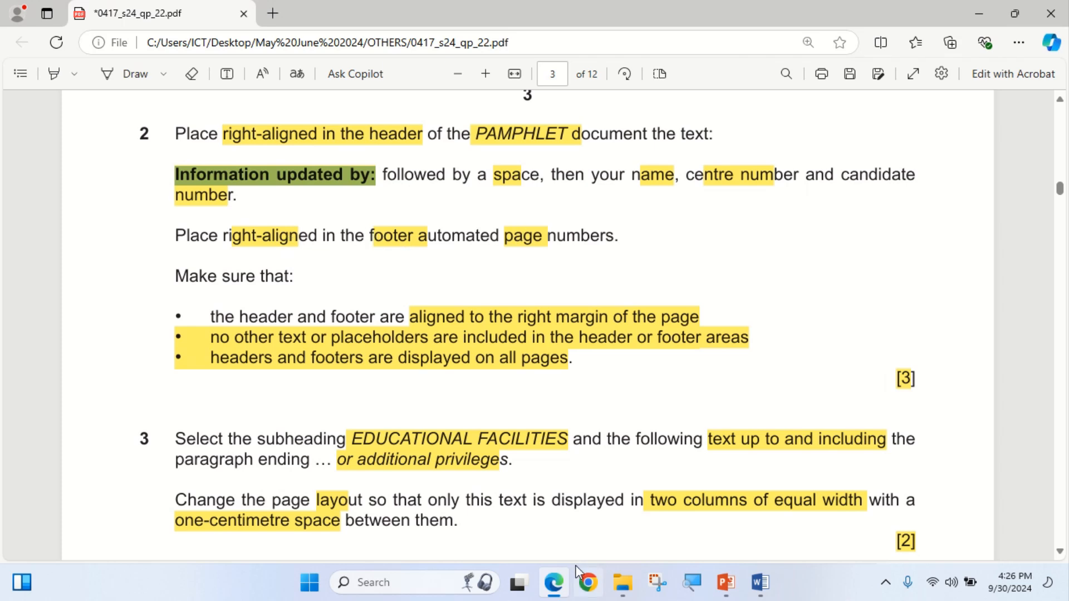
click(555, 585)
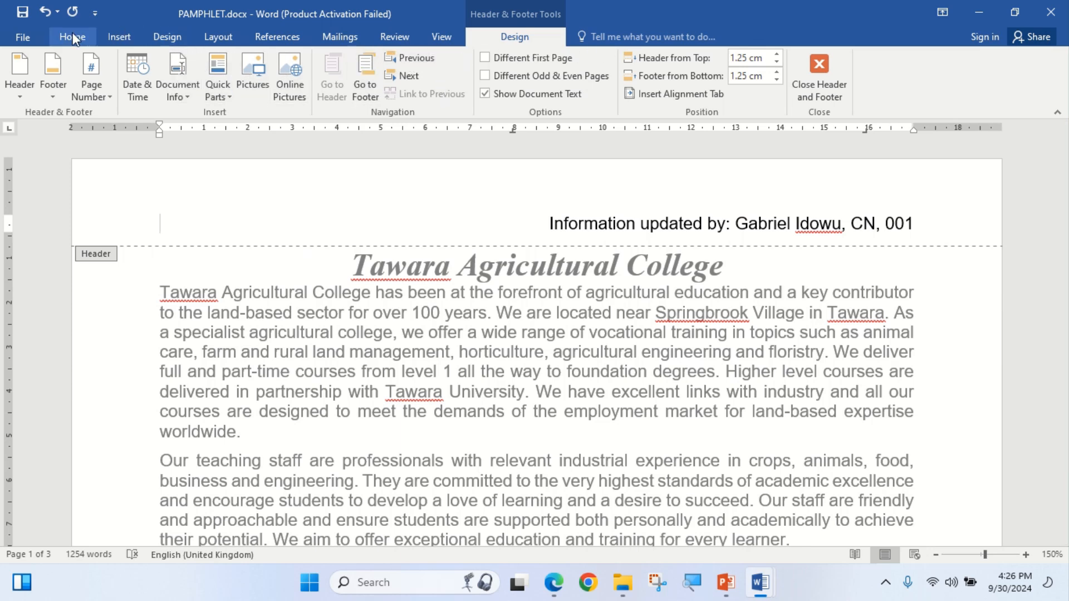
Insert a Blank (Three Columns) footer with Page X of Y numbering in the right slot.
click(362, 78)
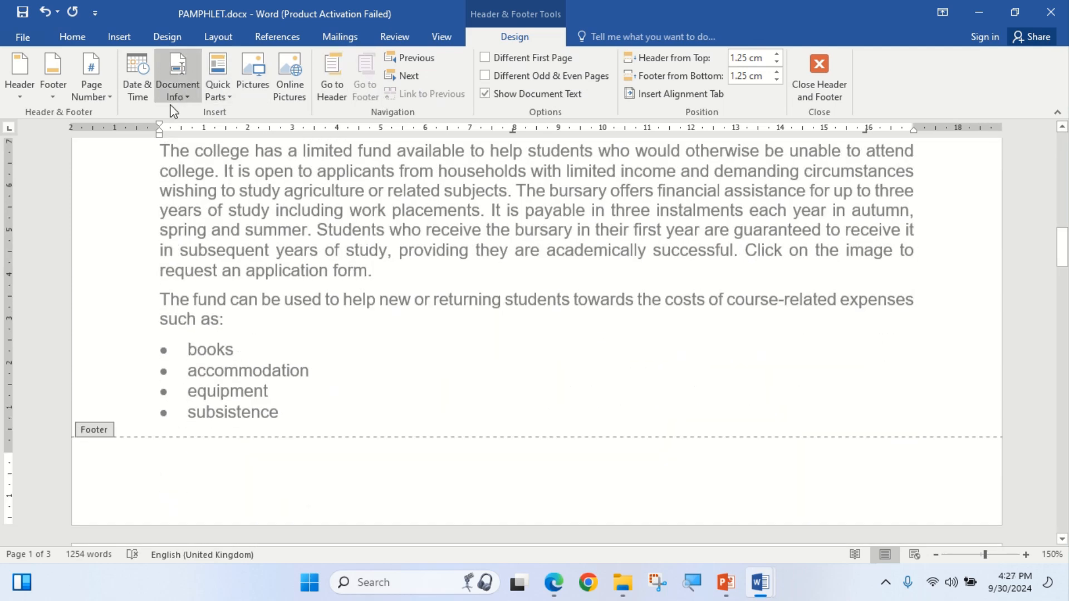
click(66, 98)
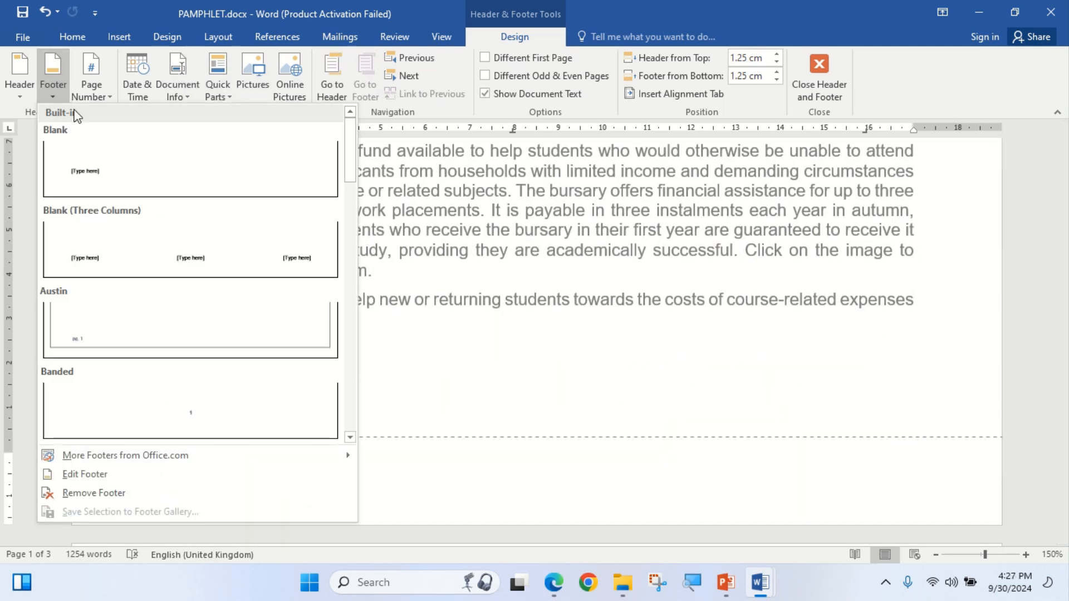
click(69, 241)
click(852, 464)
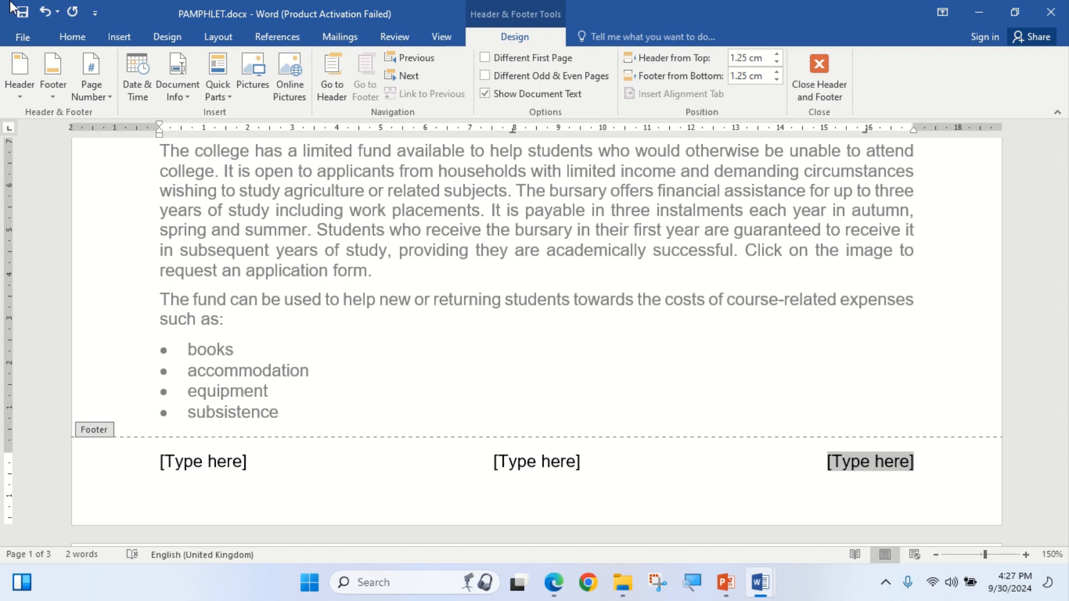
click(106, 97)
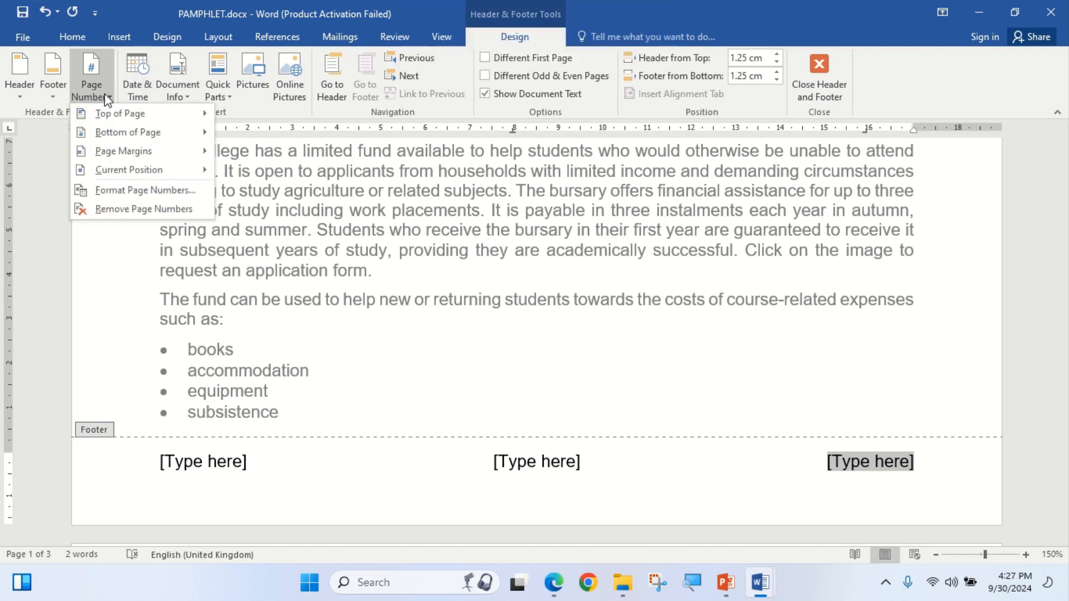
mouse_move(139, 170)
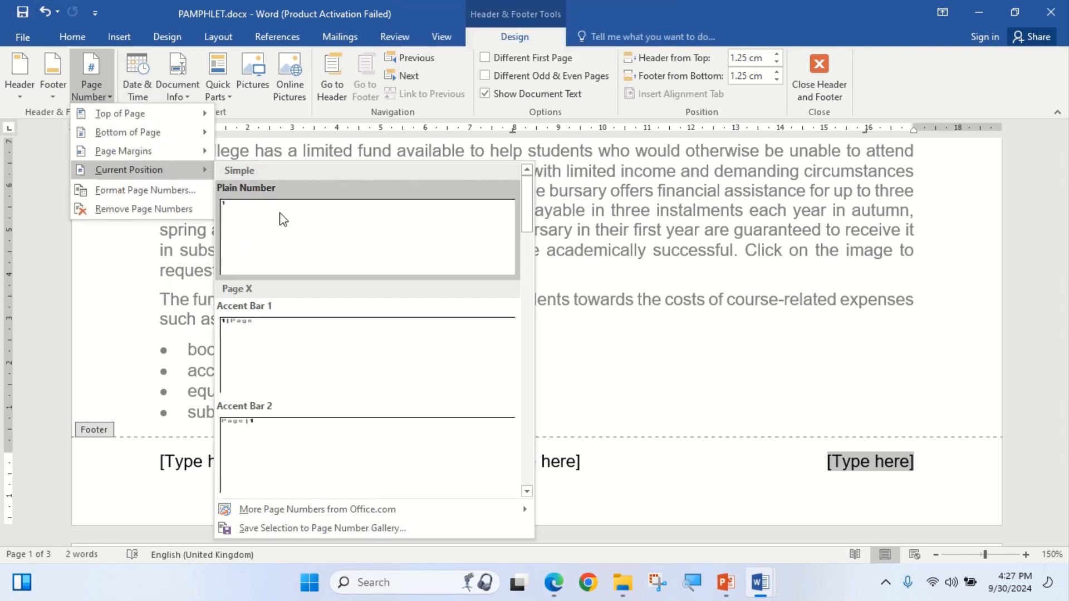
scroll(300, 336, down, 5)
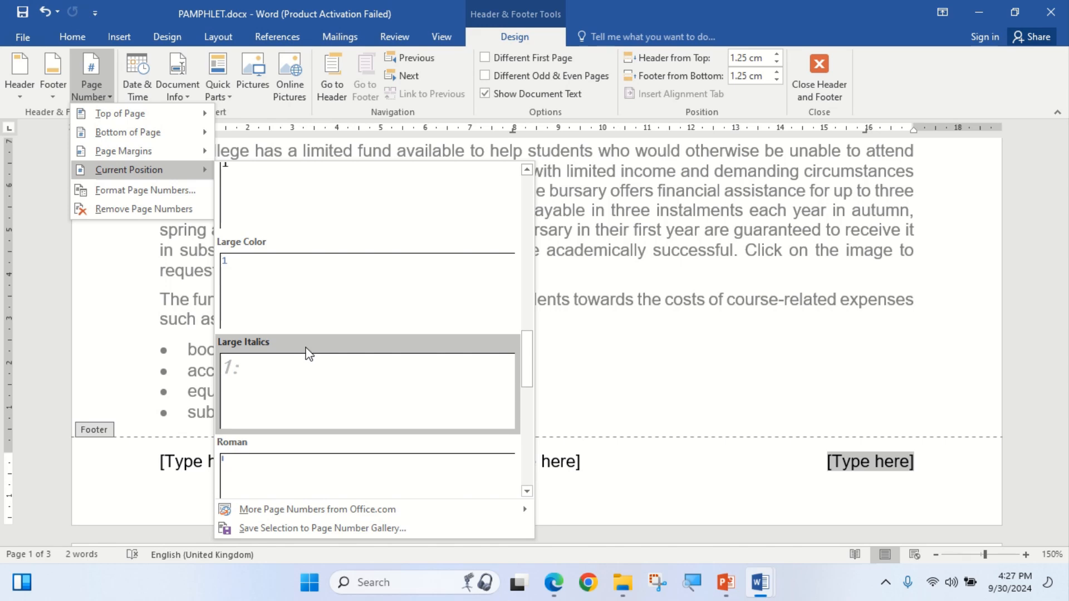
scroll(306, 340, down, 2)
scroll(308, 337, up, 3)
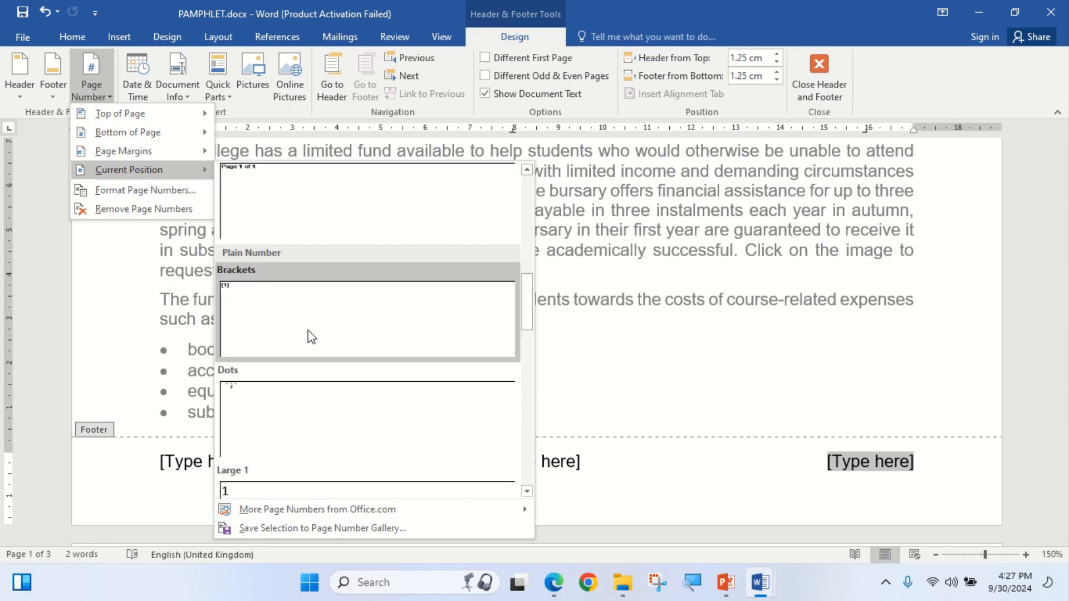
click(312, 216)
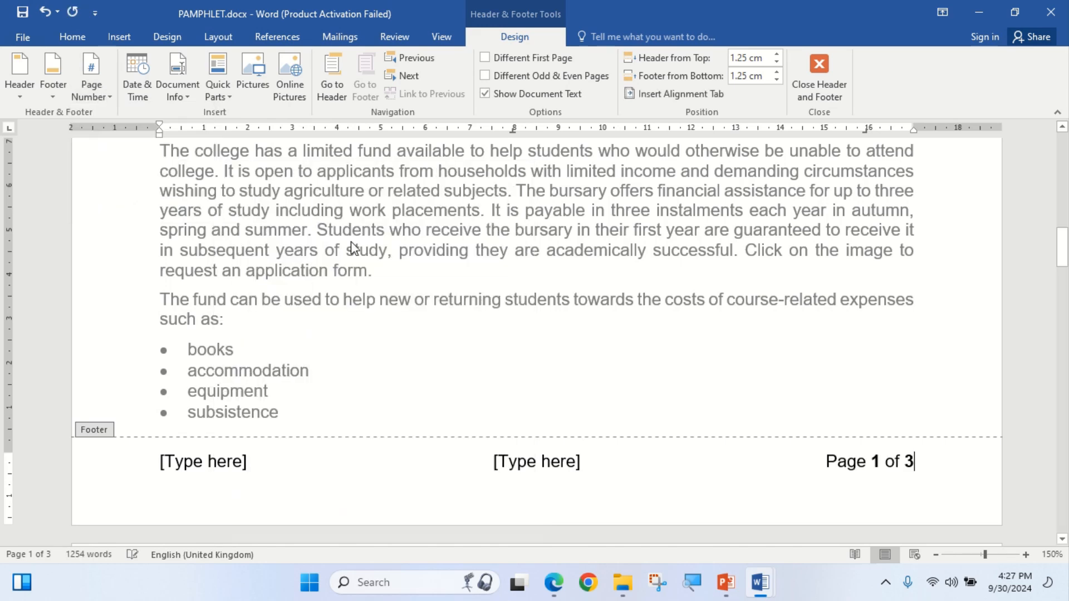
Remove the middle and left footer placeholders and close Header and Footer.
click(556, 591)
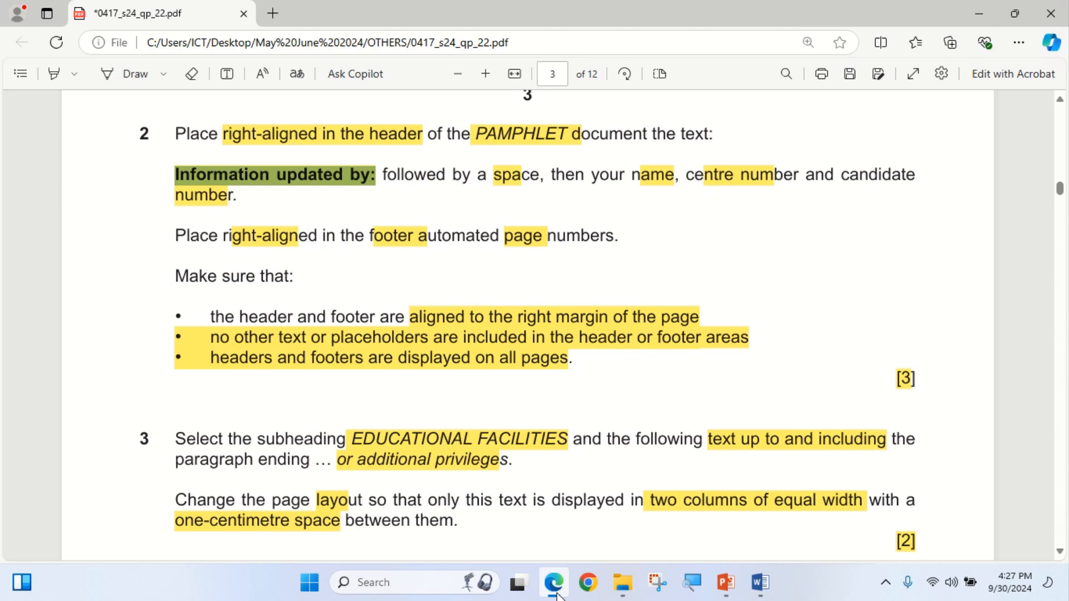
click(557, 594)
click(538, 464)
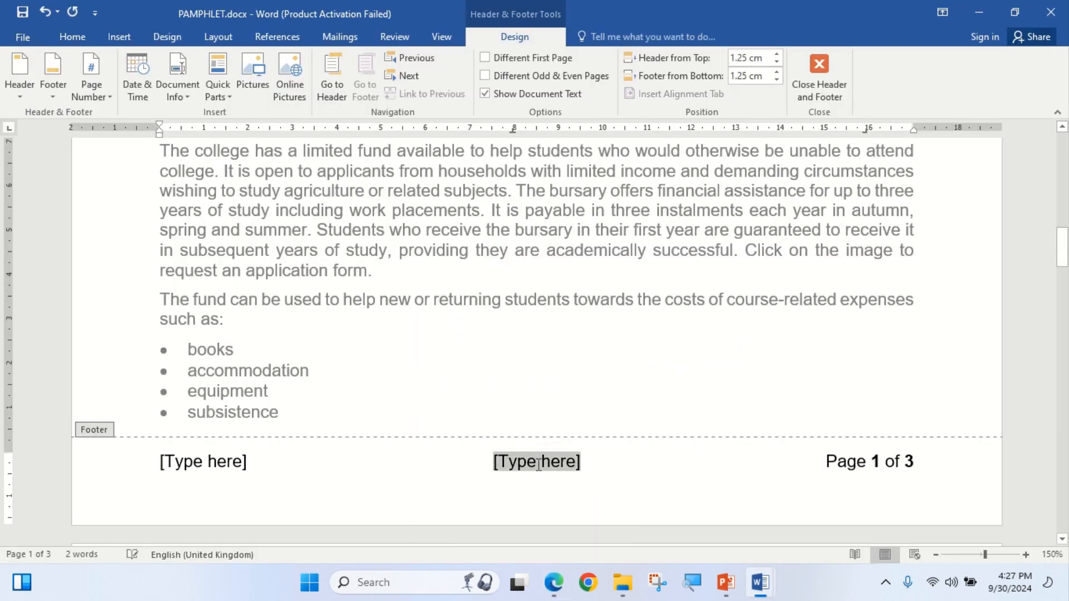
right_click(538, 464)
click(625, 316)
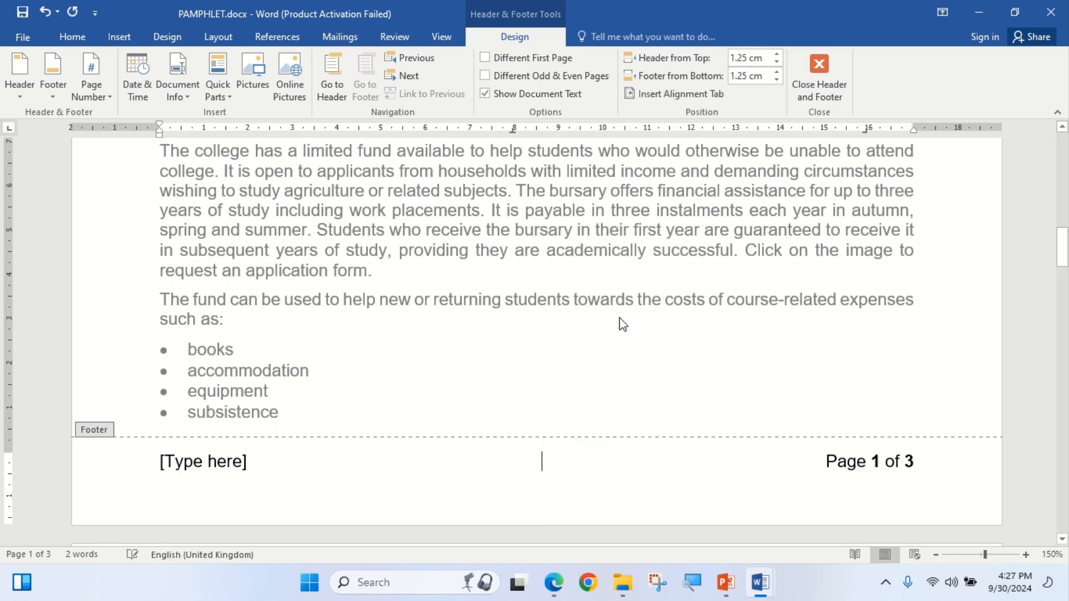
right_click(216, 461)
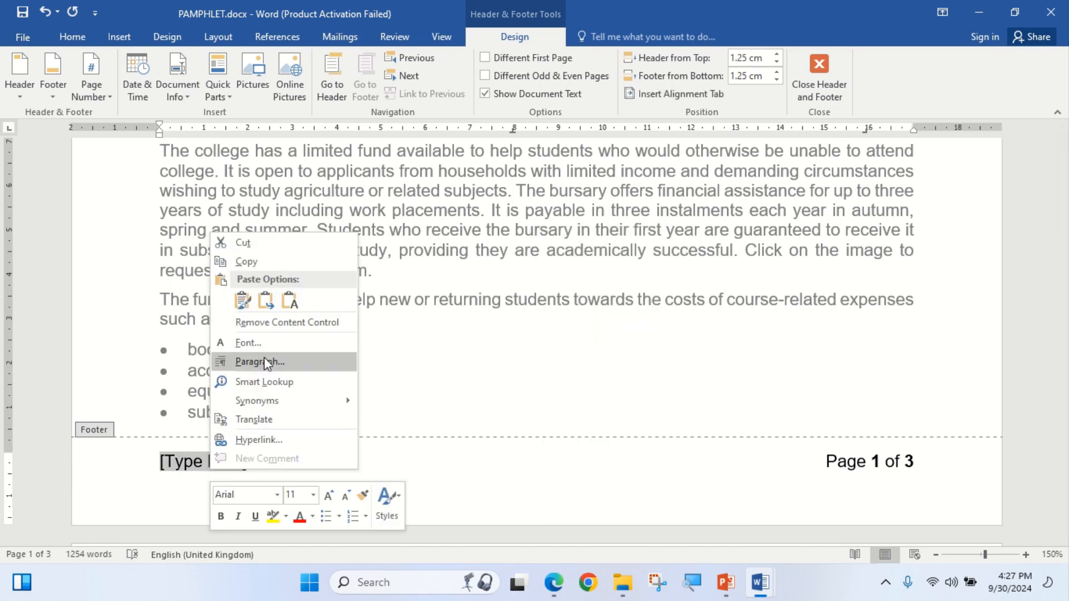
click(287, 322)
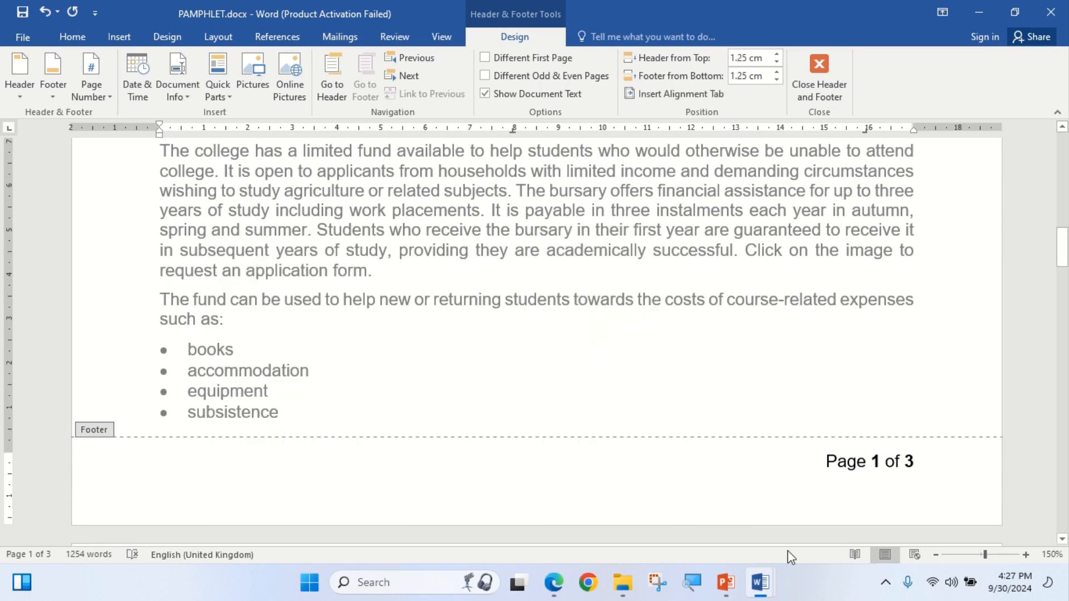
scroll(796, 502, up, 15)
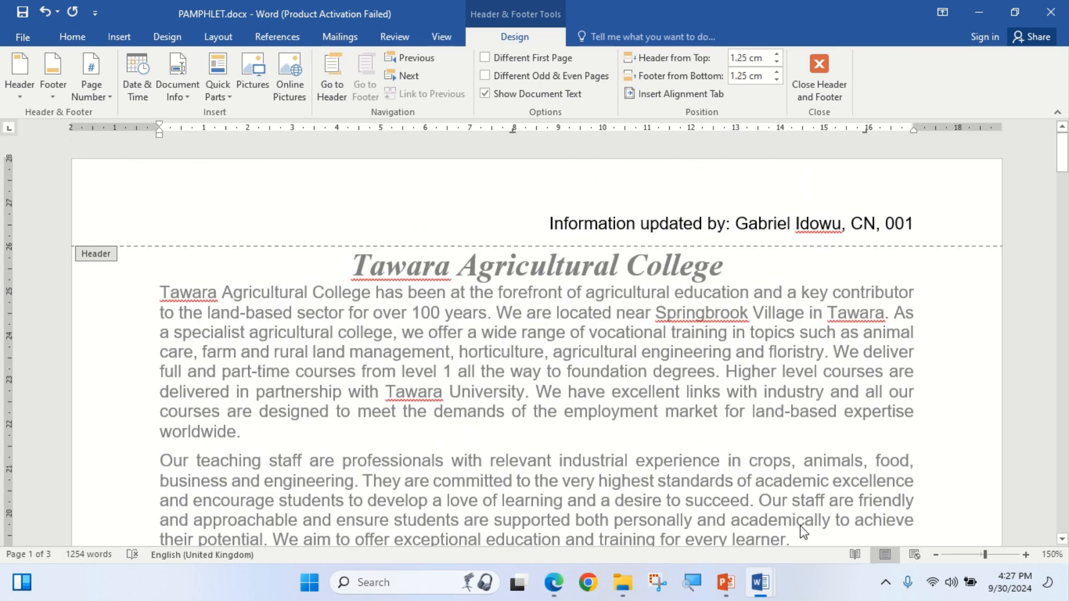
click(819, 75)
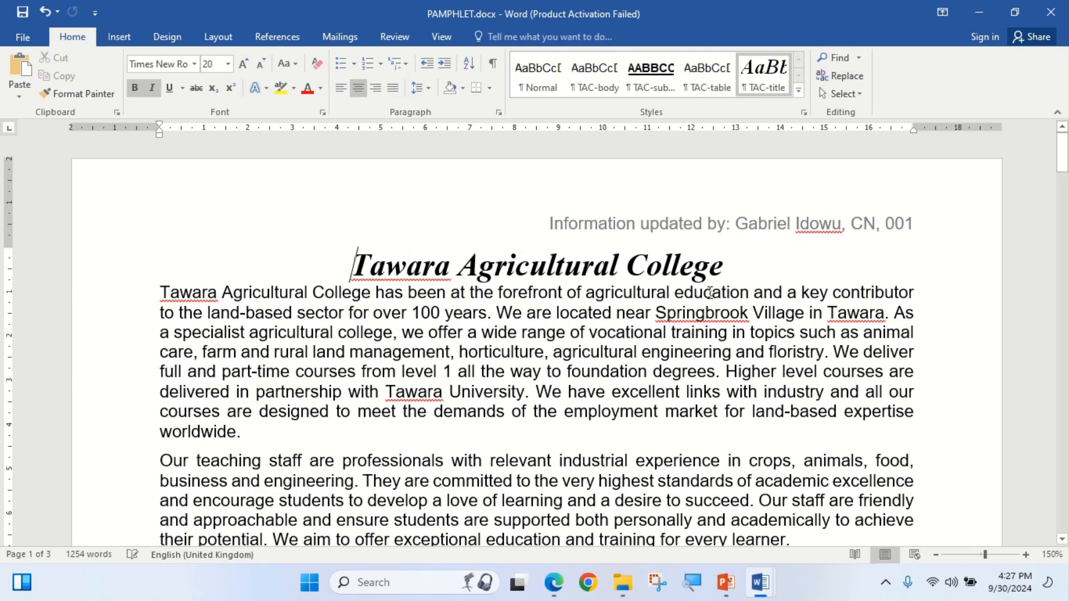
Highlight question 3's first line and 'or additional privileges' in yellow, then return to Word.
scroll(560, 388, down, 3)
scroll(560, 388, down, 8)
click(554, 582)
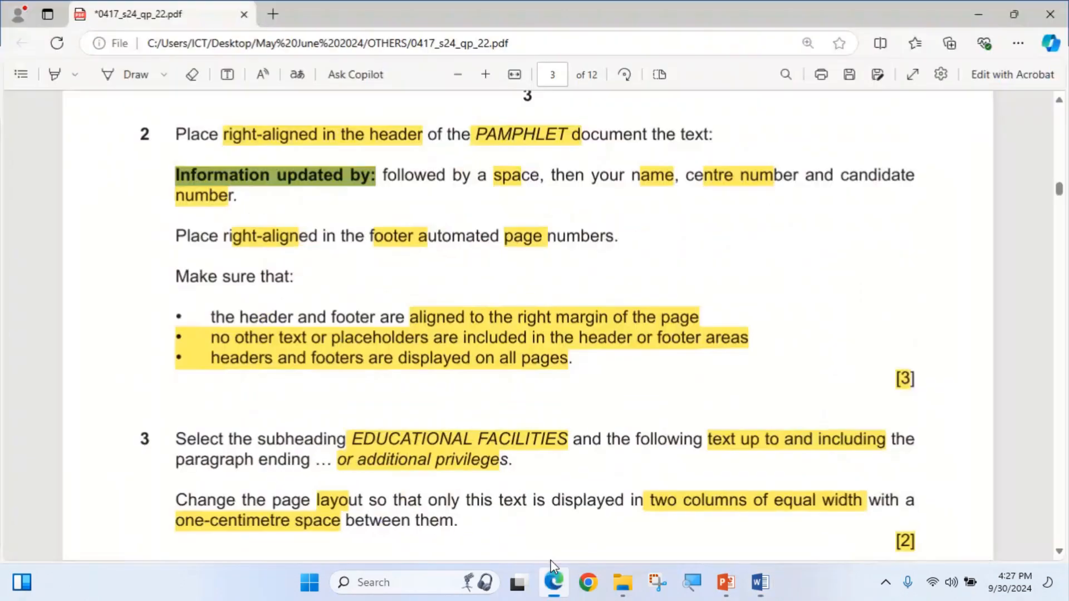
scroll(293, 367, down, 3)
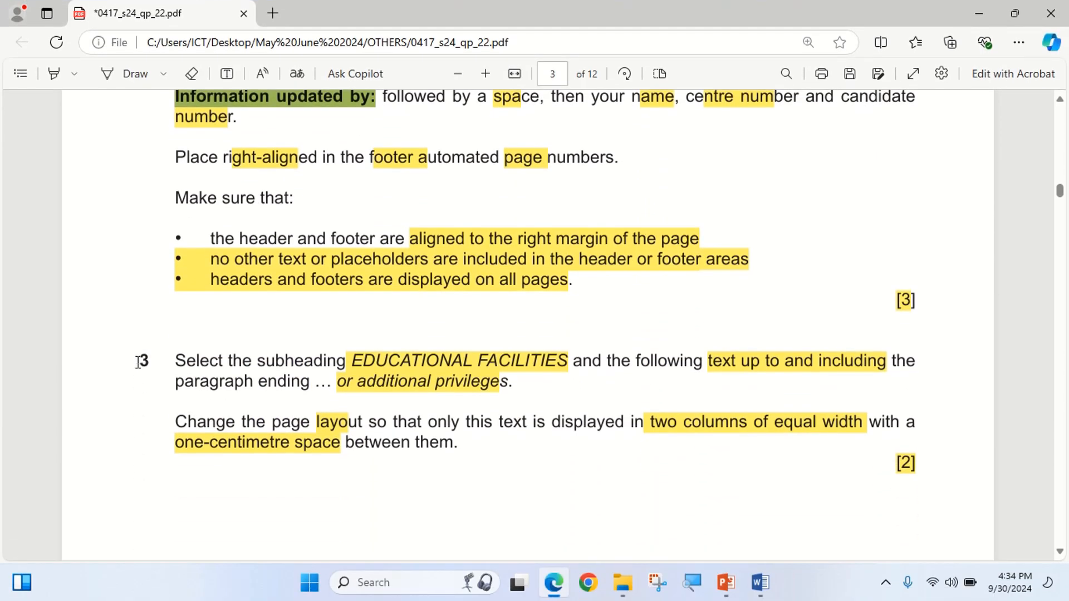
click(53, 73)
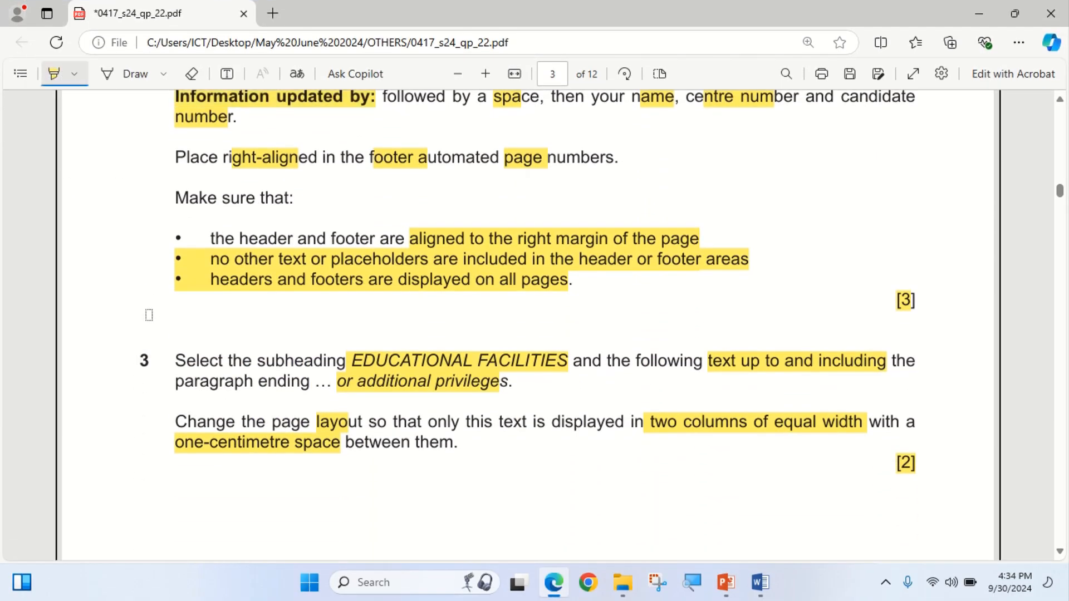
mouse_move(140, 360)
mouse_down()
mouse_move(284, 378)
mouse_move(294, 363)
mouse_up()
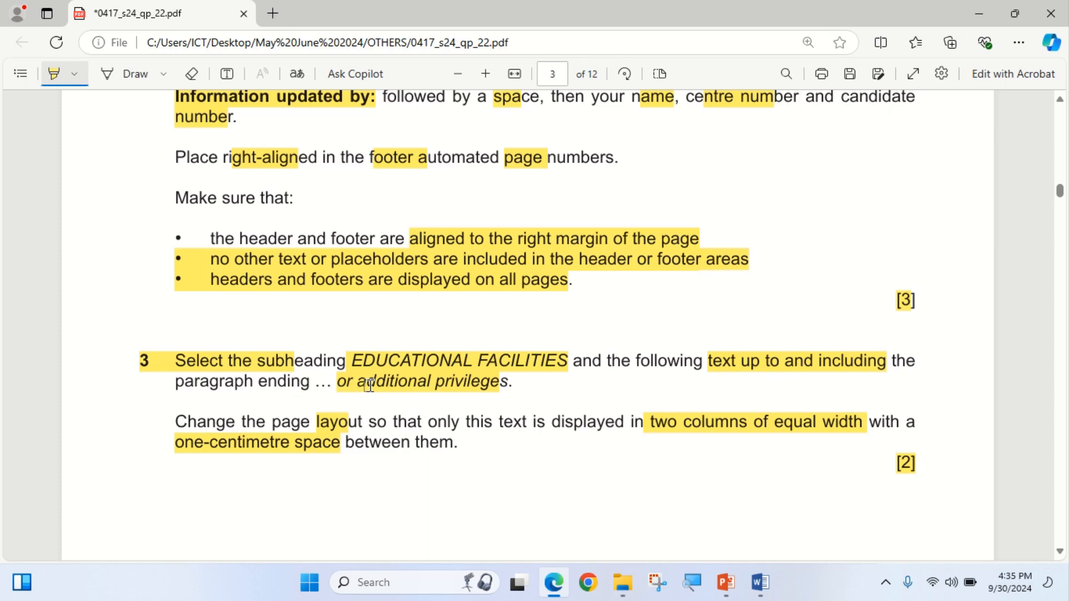
drag(337, 385, 506, 380)
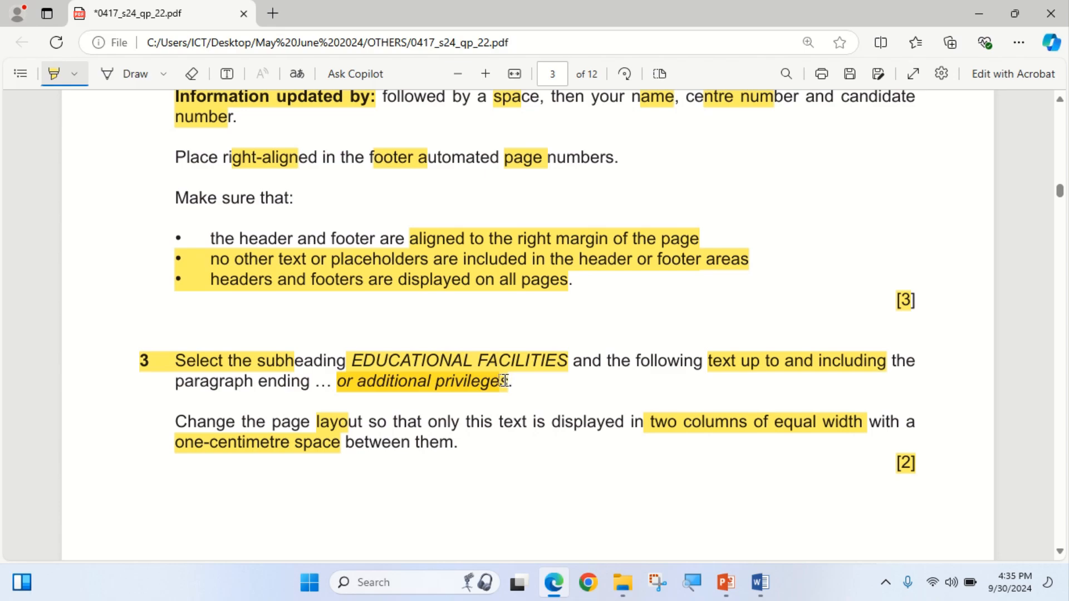
click(555, 583)
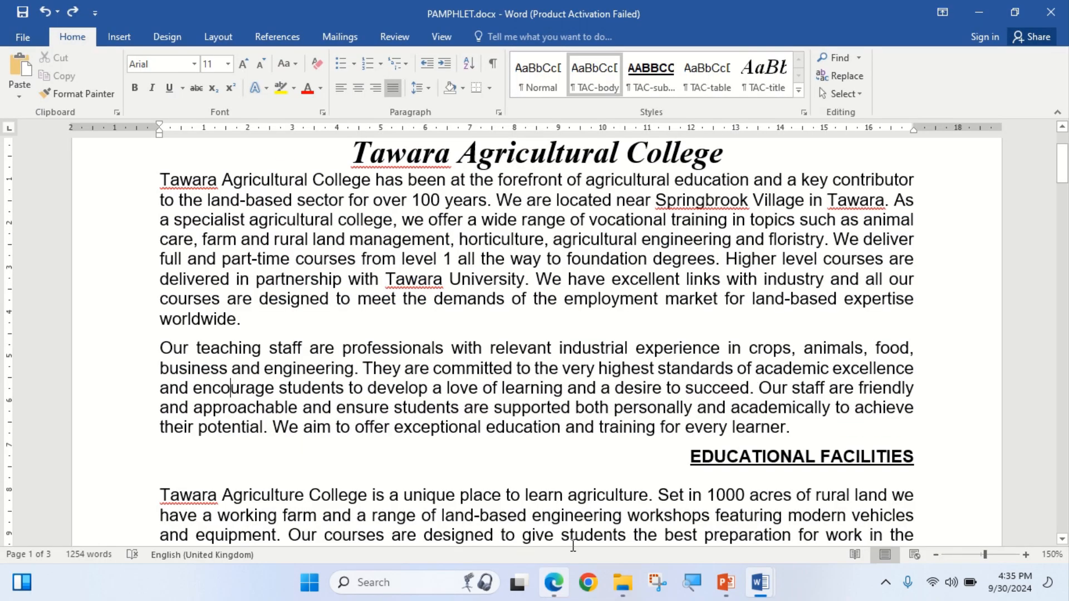
Select the EDUCATIONAL FACILITIES text through 'or additional privileges' and choose Two in More Columns.
drag(692, 458, 342, 343)
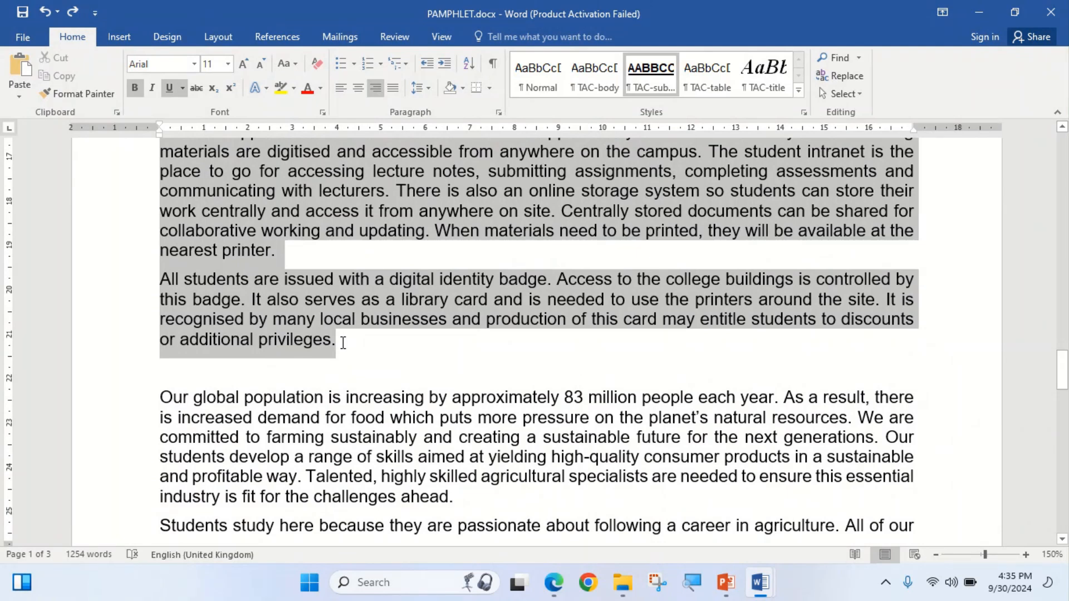
drag(342, 343, 343, 343)
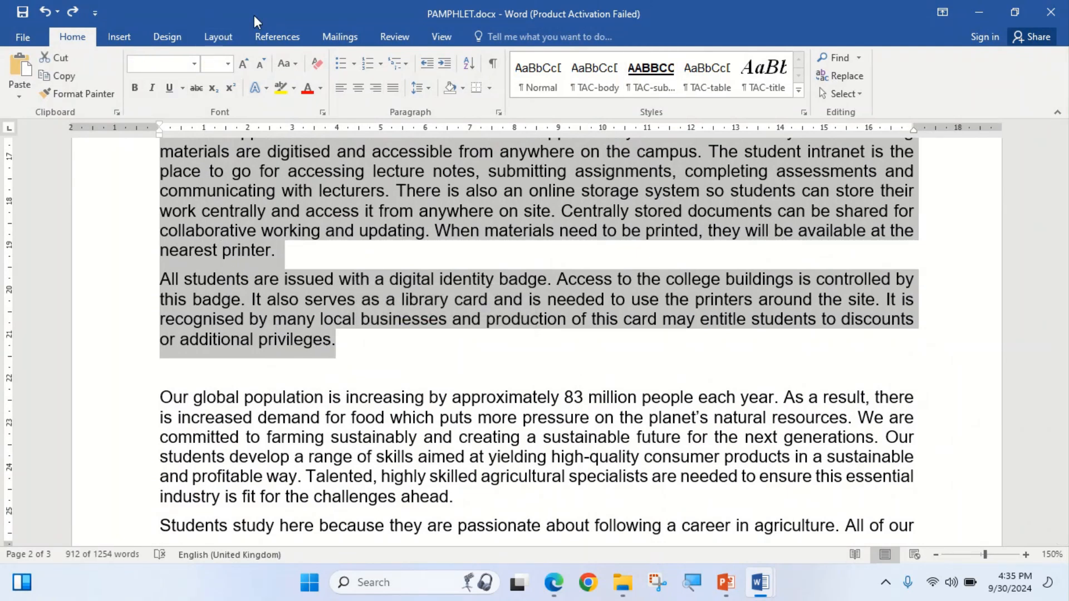
click(217, 36)
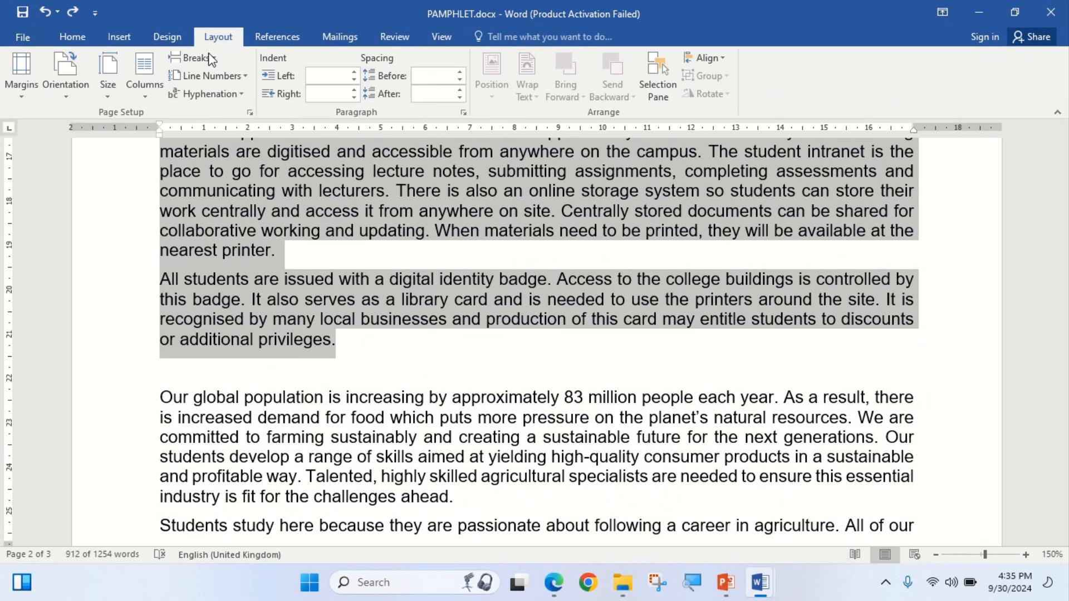
click(146, 97)
click(198, 285)
click(484, 196)
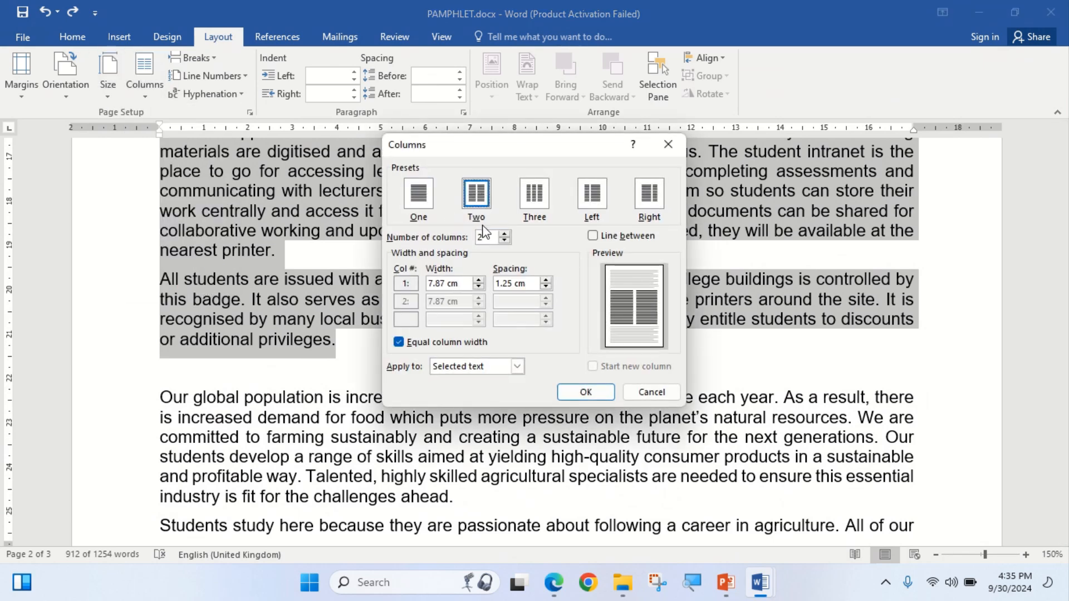
Set 1cm spacing with equal column width and apply the two-column layout.
click(564, 596)
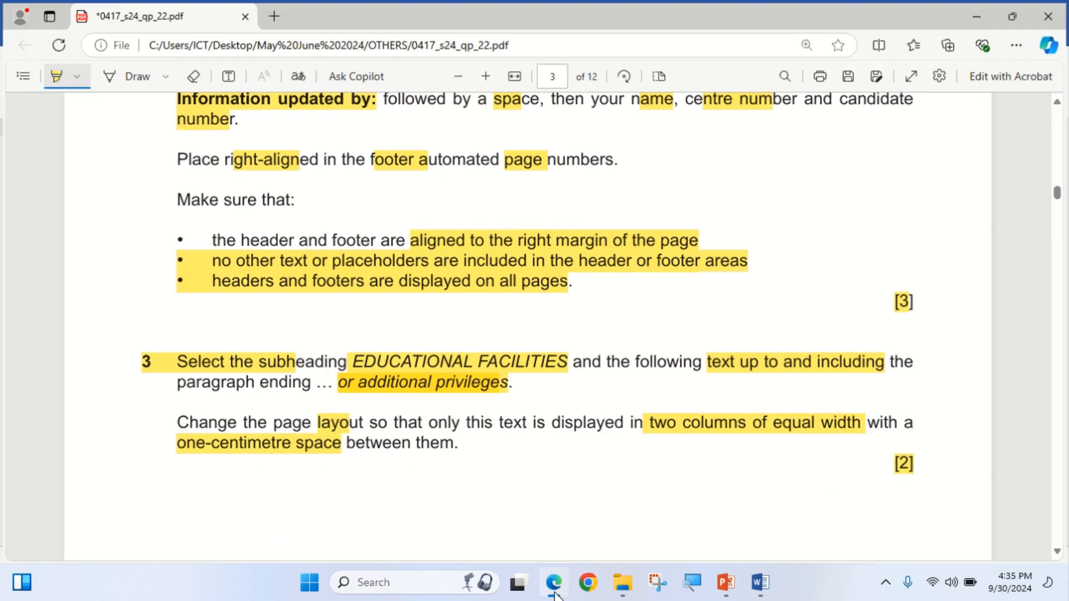
key(alt+Tab)
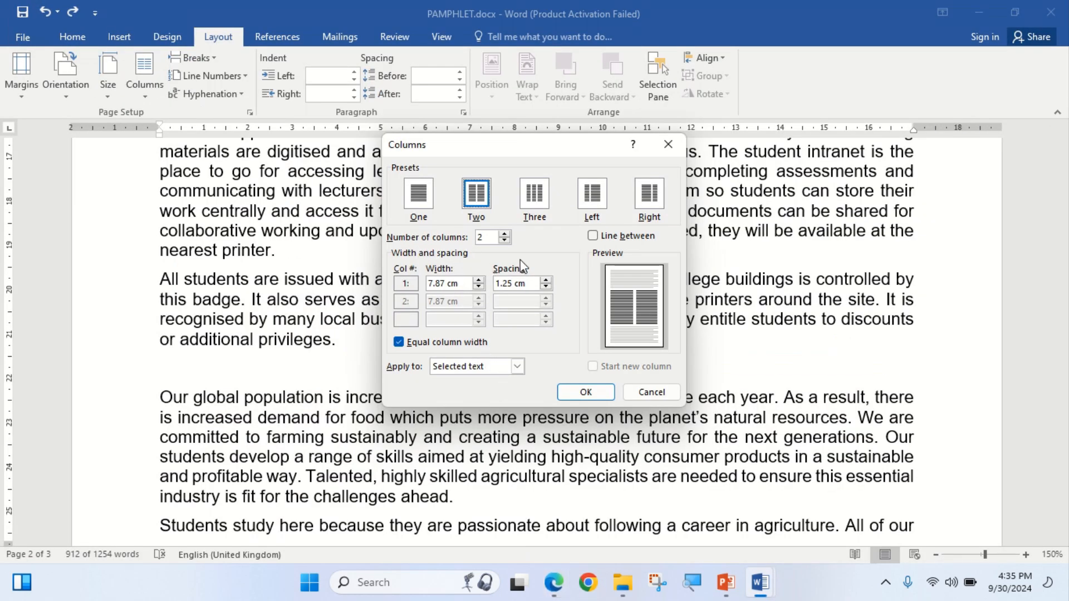
click(523, 285)
drag(523, 285, 480, 284)
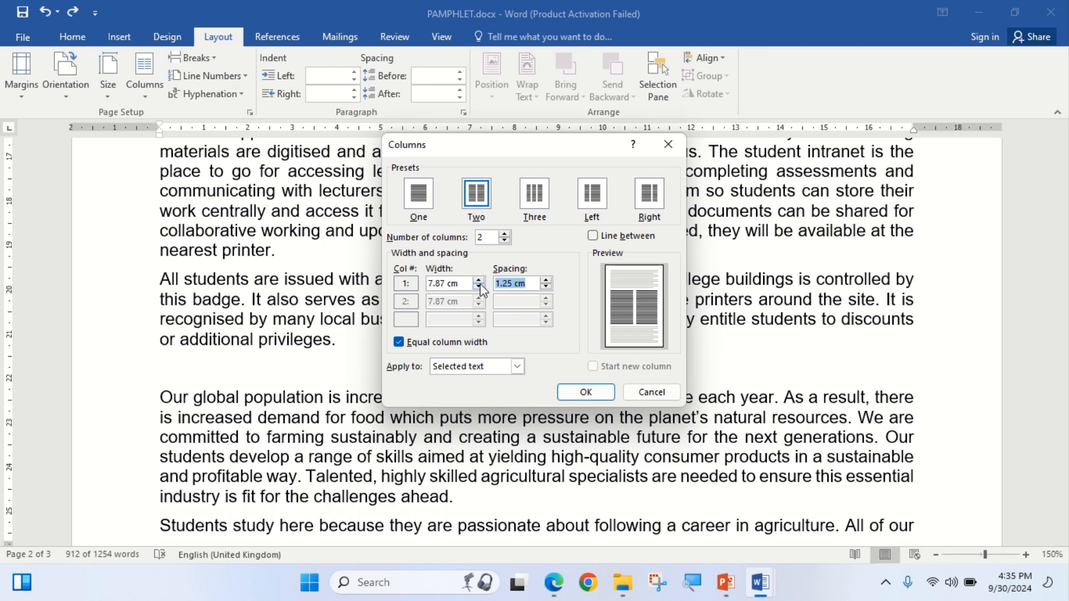
text(1cm)
click(573, 393)
scroll(528, 221, up, 5)
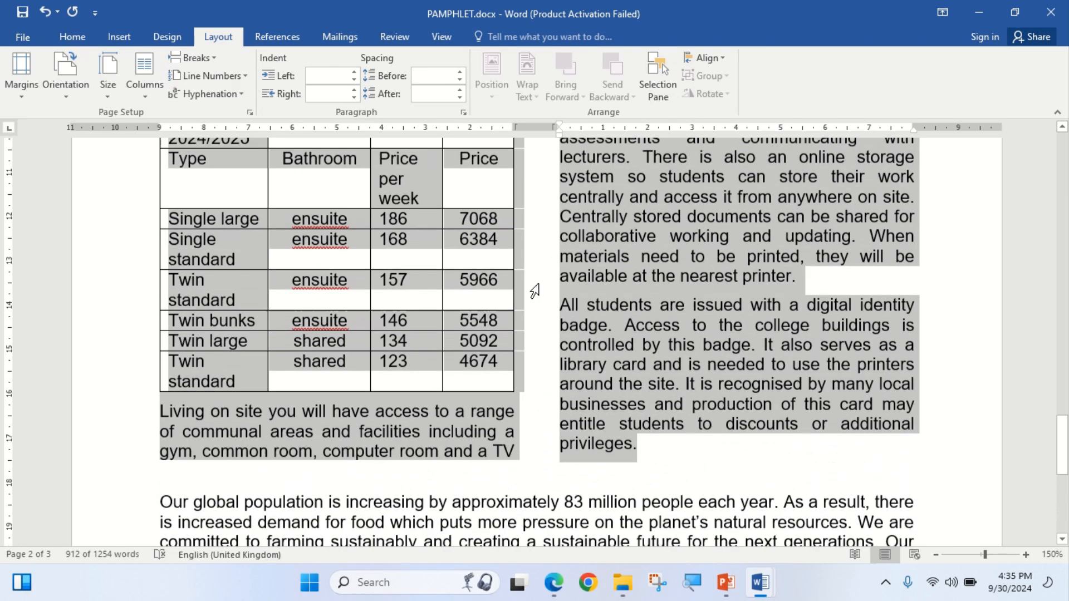
click(554, 582)
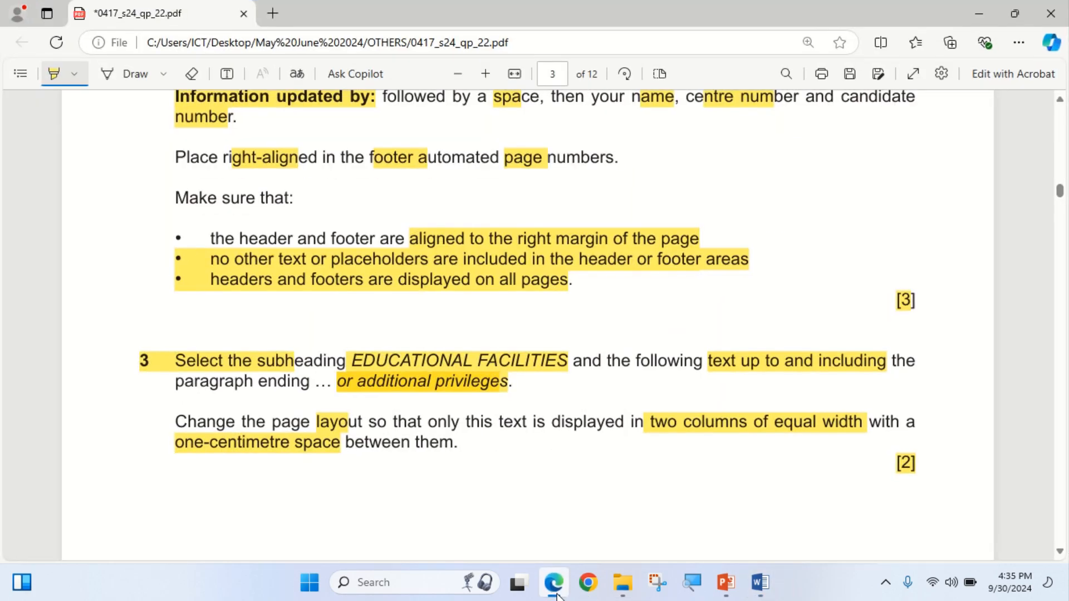
Extend the highlight over 'only' in question 4's TAC-subhead instruction, then return to Word.
scroll(507, 441, down, 3)
scroll(507, 441, down, 10)
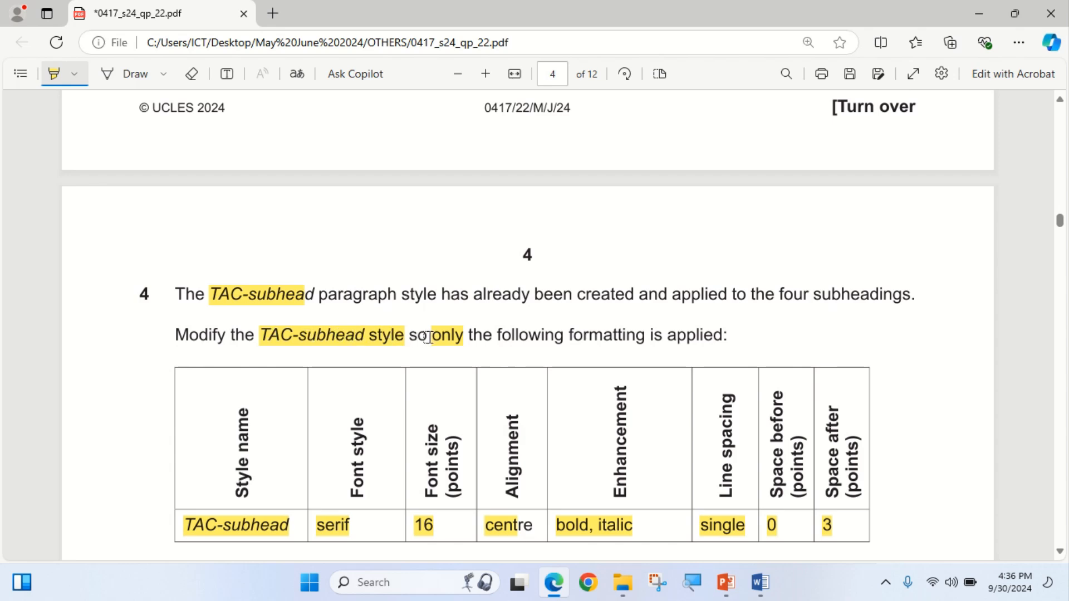
drag(434, 335, 471, 335)
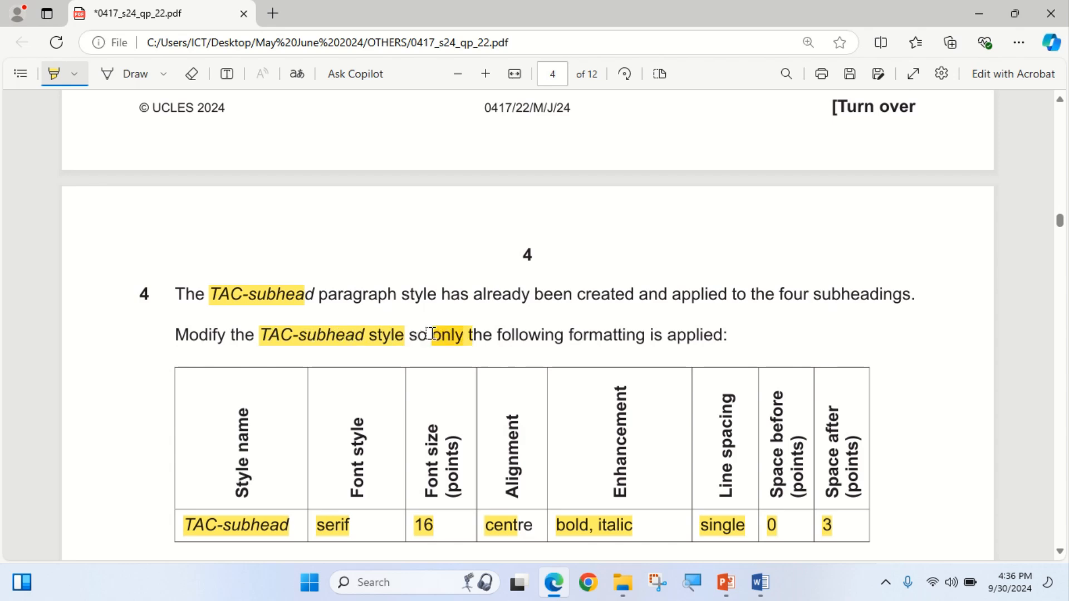
scroll(626, 361, down, 3)
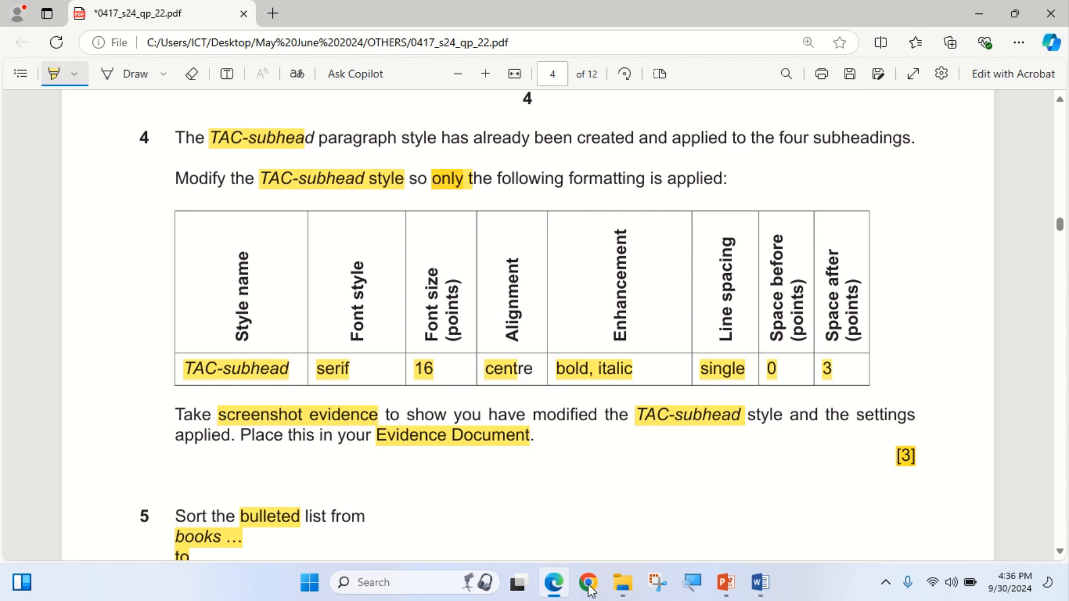
click(554, 582)
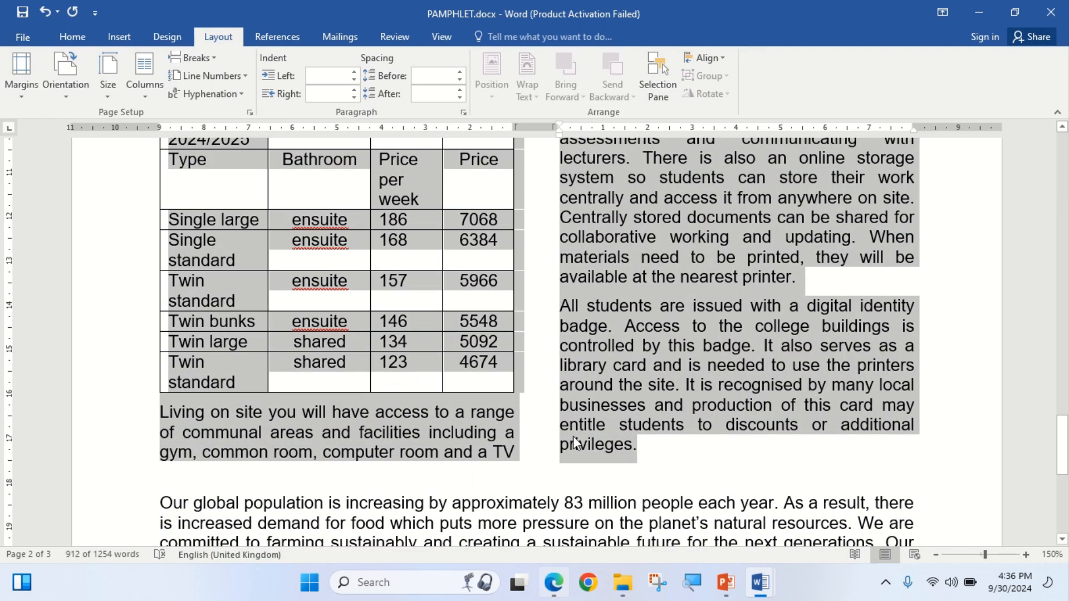
Open Modify Style for TAC-subhead from the TAWARA BURSARY subheading.
click(638, 366)
scroll(638, 368, up, 3)
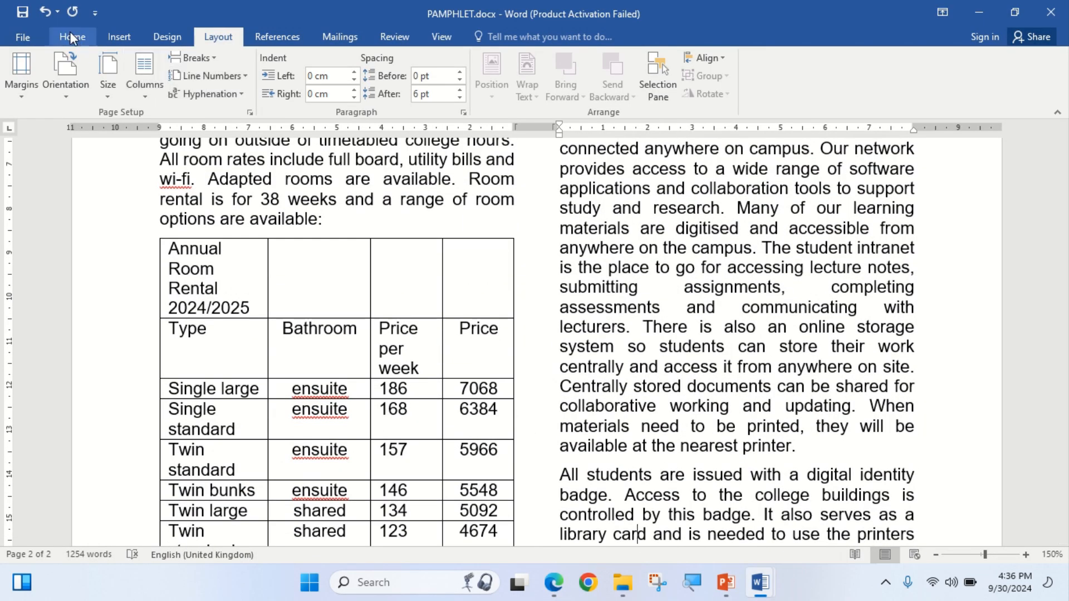
click(71, 37)
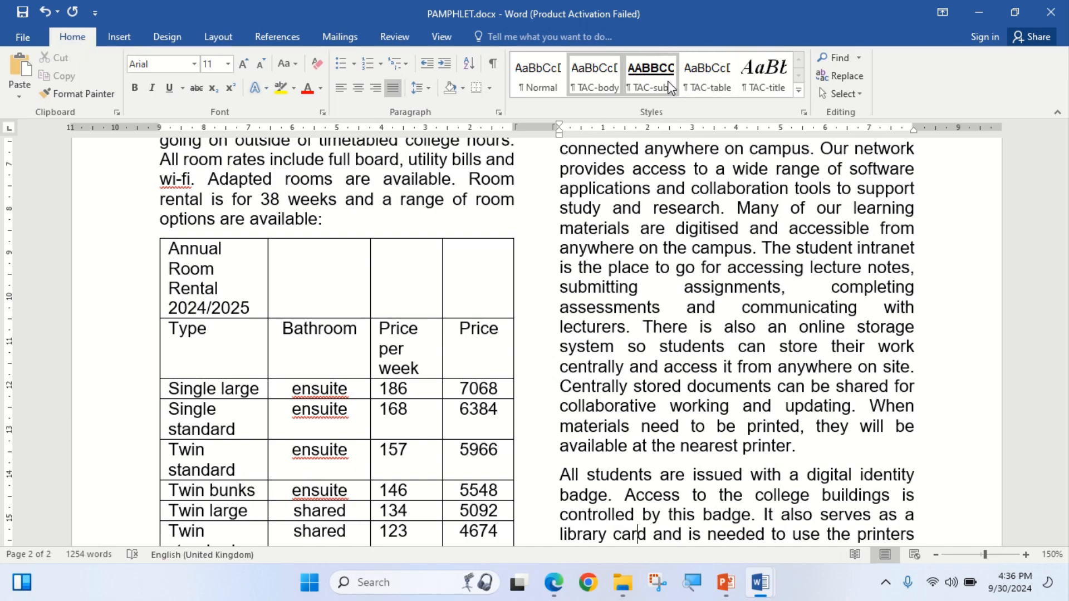
scroll(411, 377, down, 8)
scroll(411, 377, down, 3)
scroll(418, 373, up, 18)
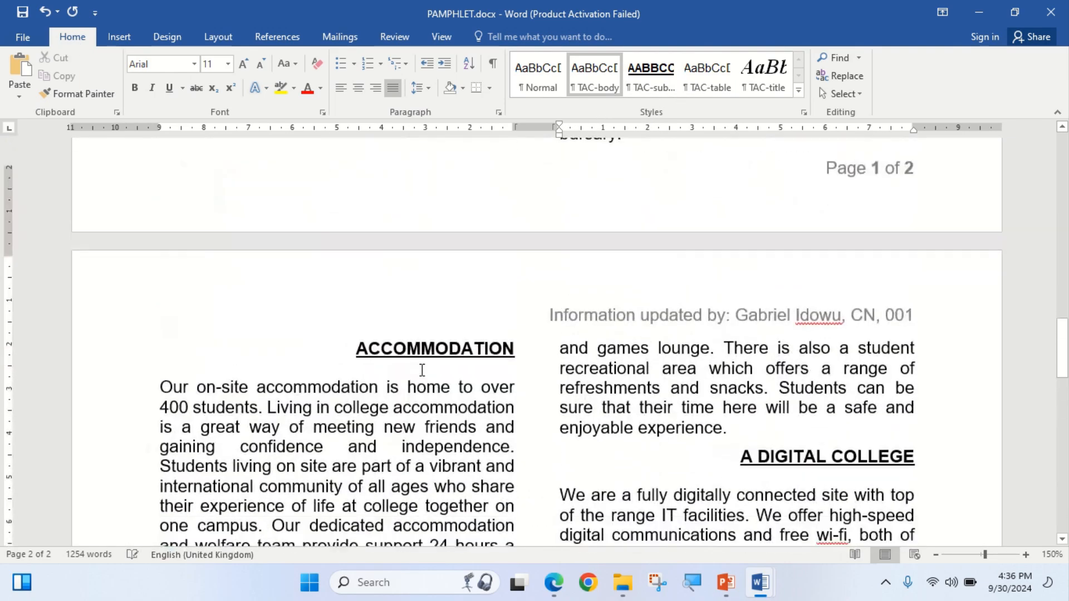
scroll(421, 371, up, 15)
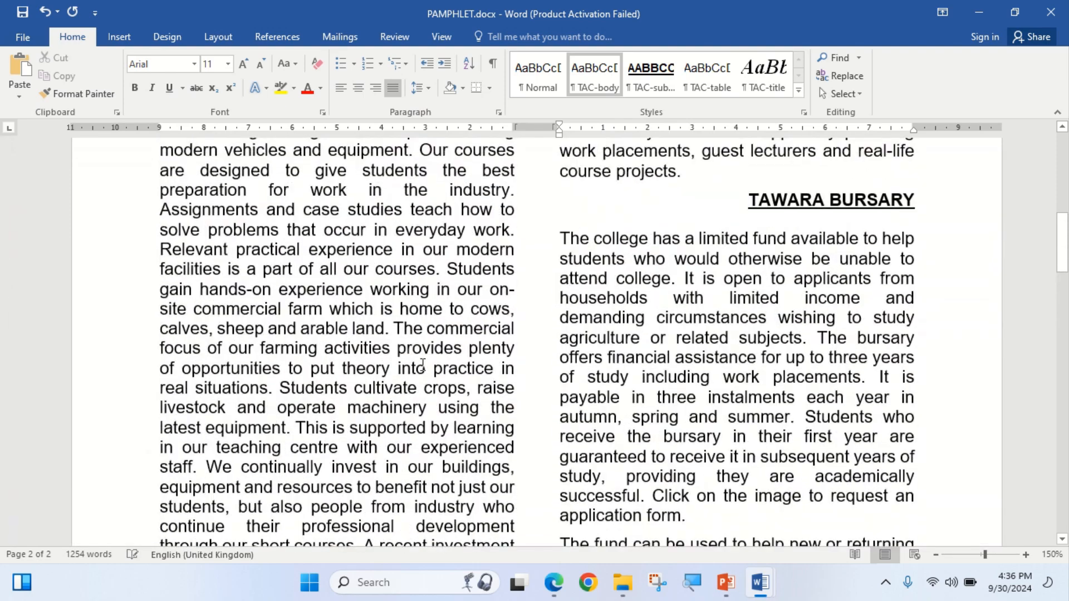
scroll(744, 355, up, 3)
click(750, 313)
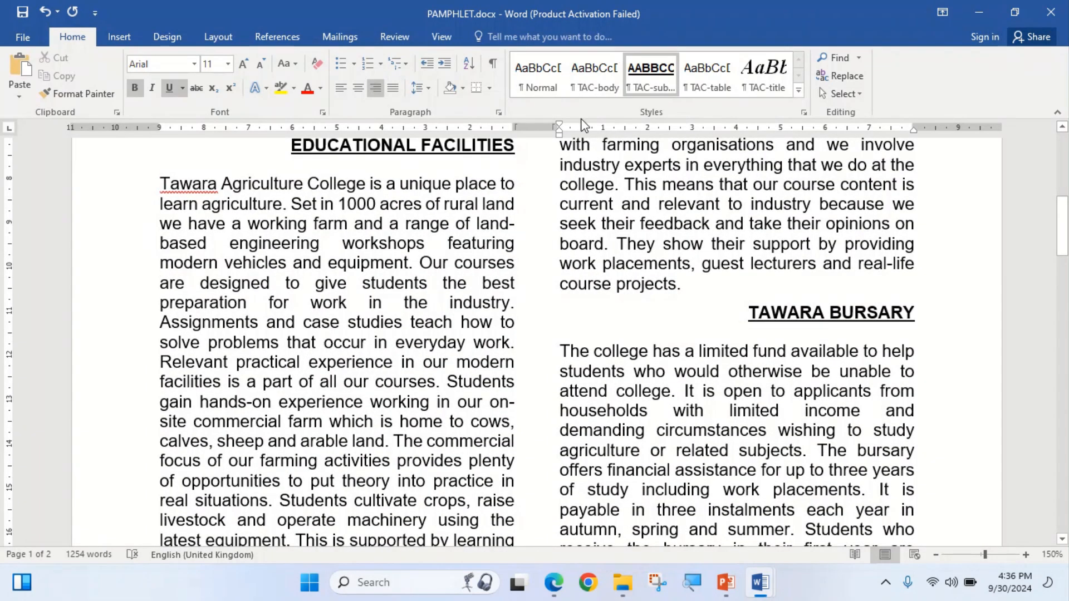
right_click(650, 77)
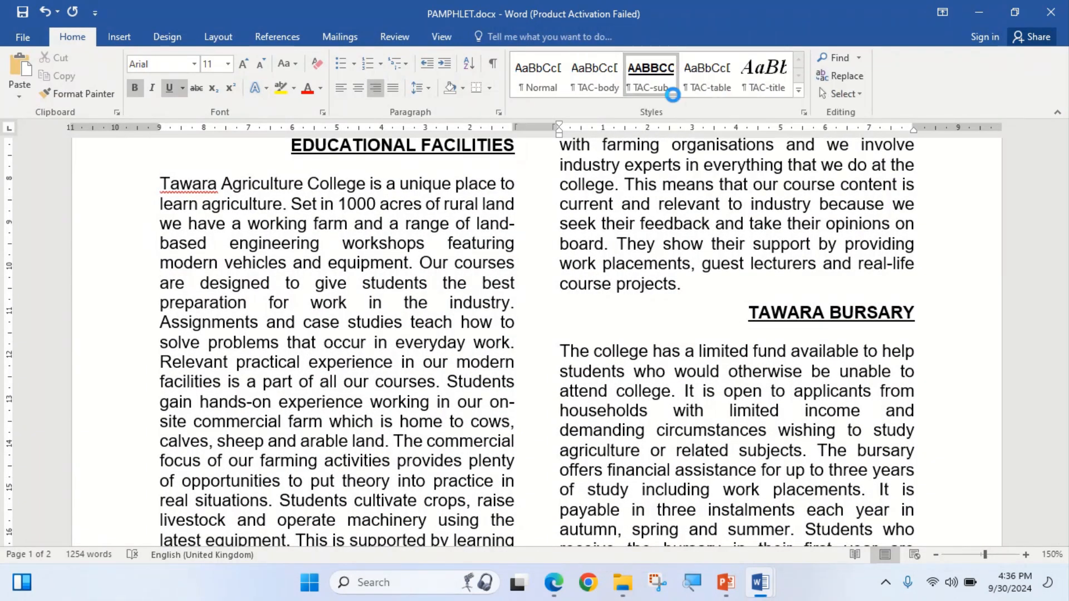
click(673, 94)
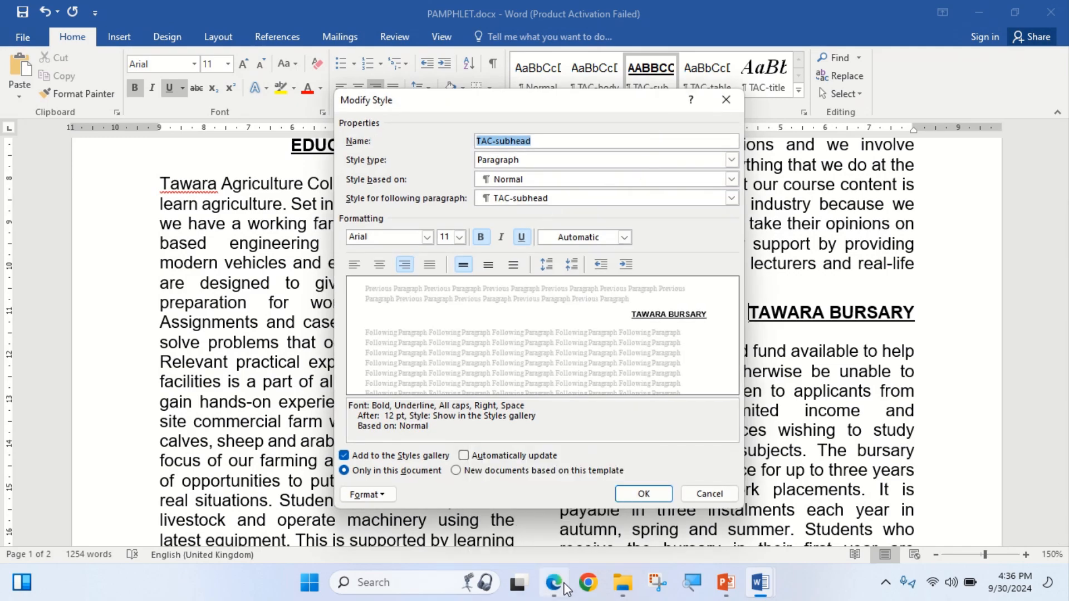
Set the TAC-subhead style to Times New Roman, 16 pt, centred.
click(564, 583)
click(566, 587)
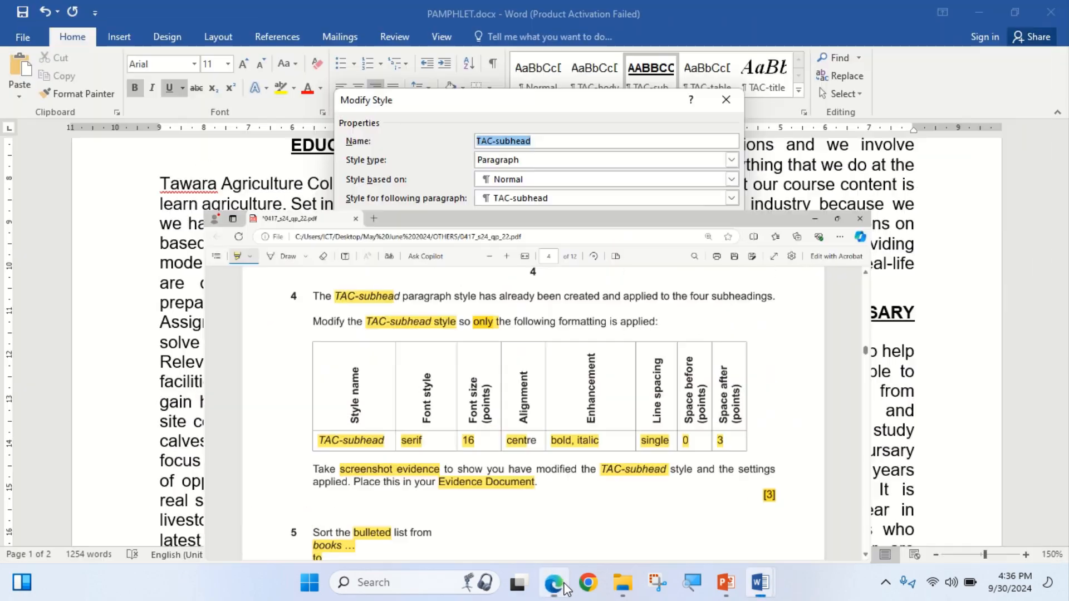
click(555, 585)
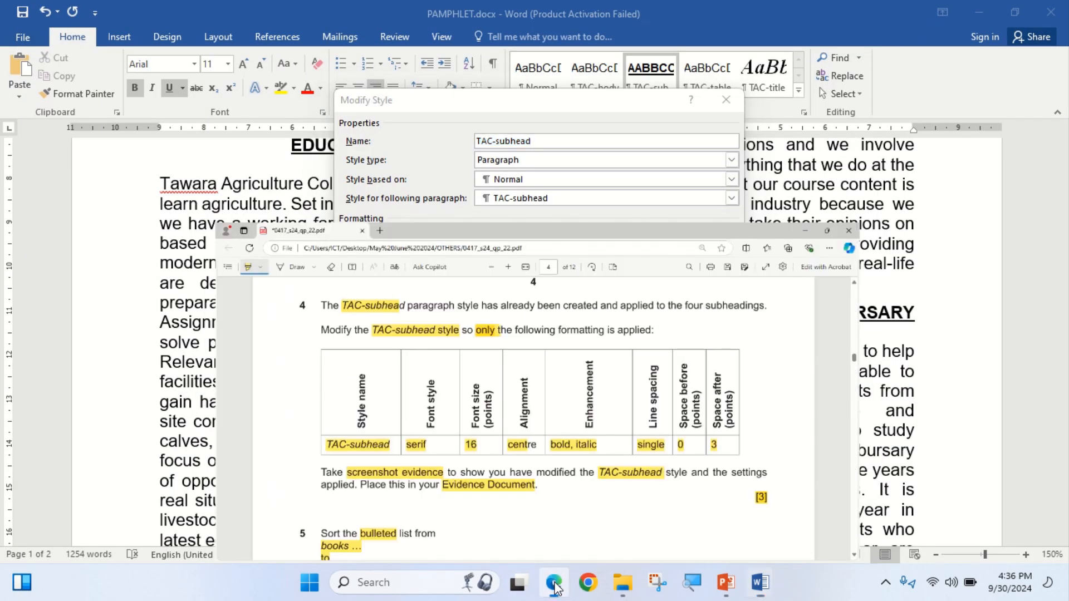
click(557, 585)
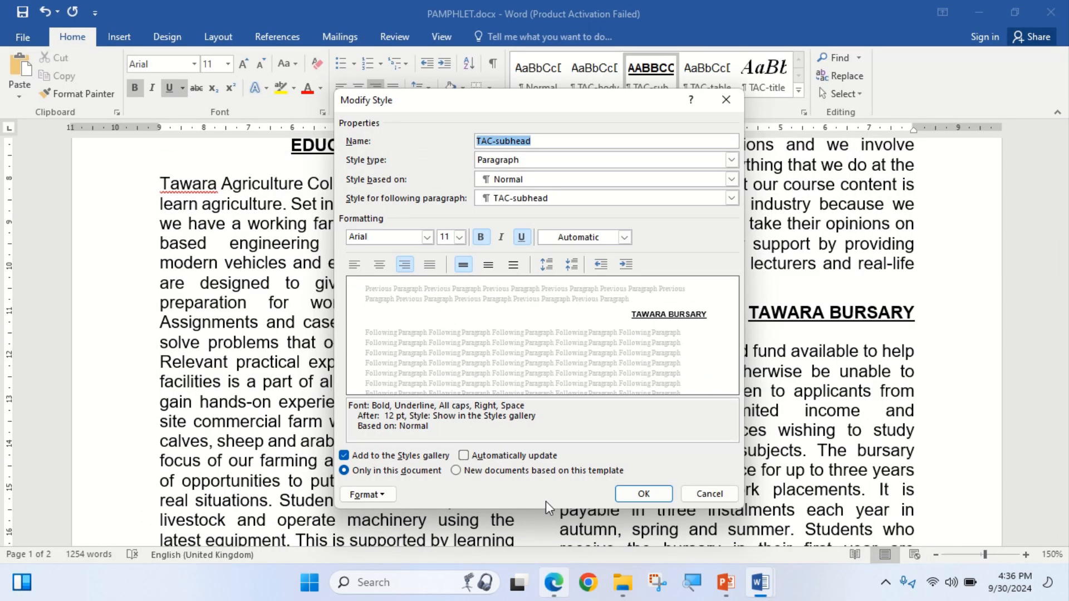
click(427, 238)
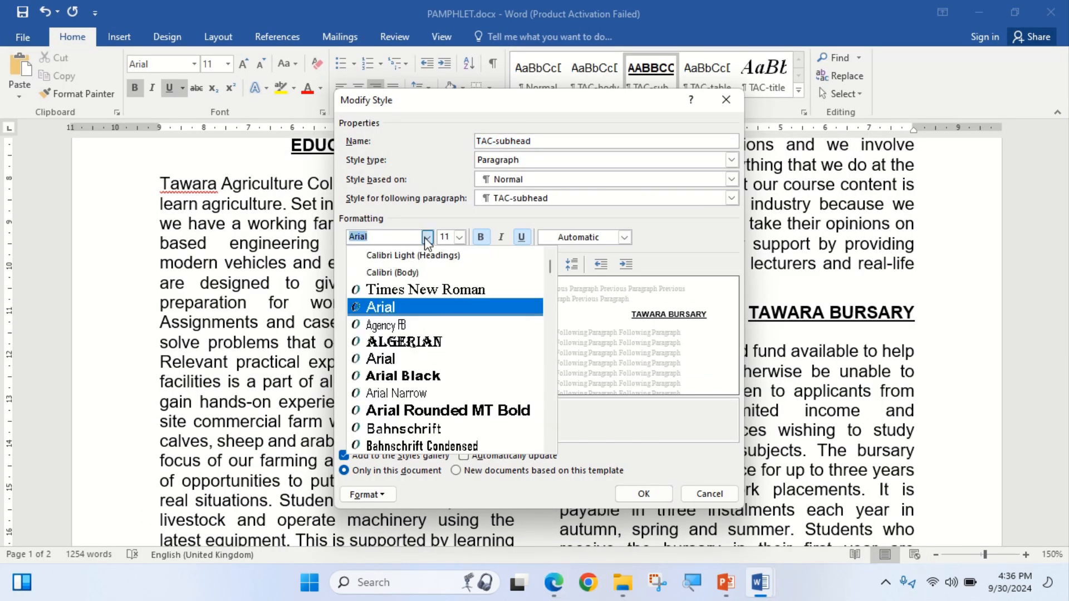
click(399, 288)
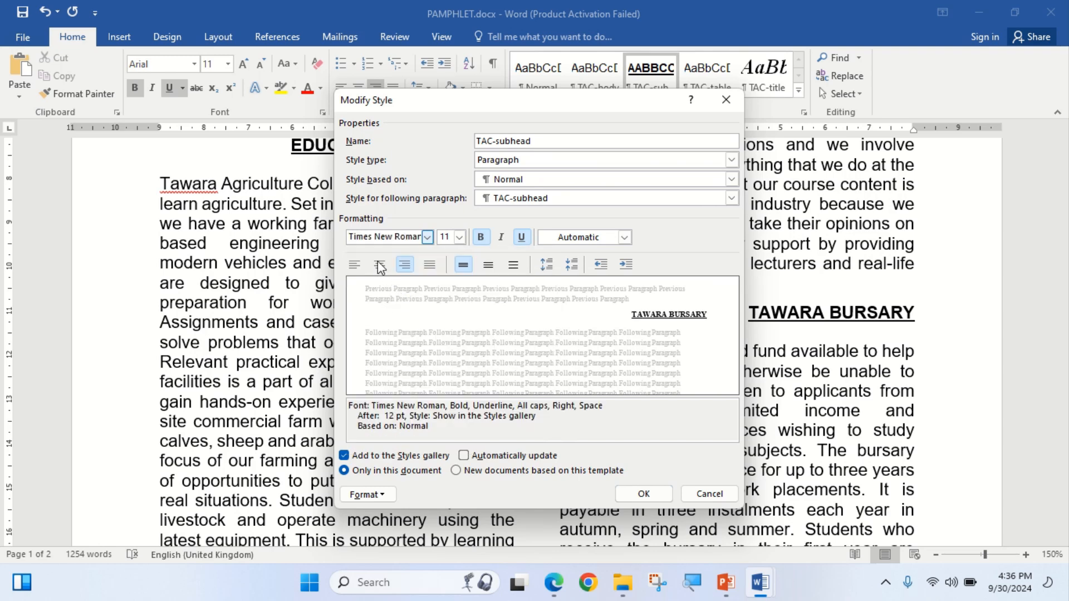
click(555, 586)
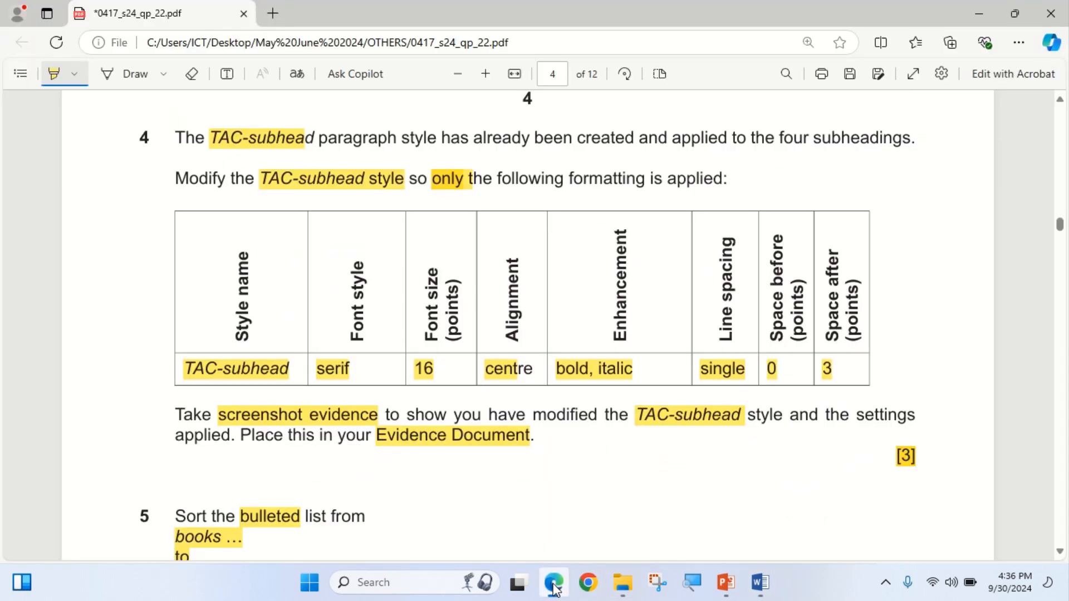
click(555, 585)
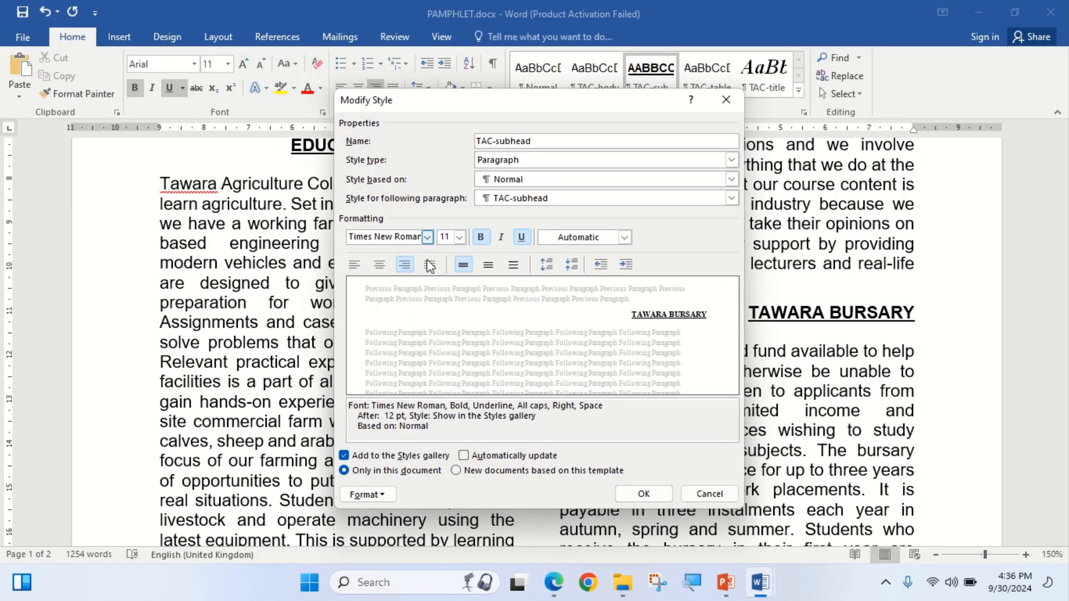
click(458, 239)
click(443, 314)
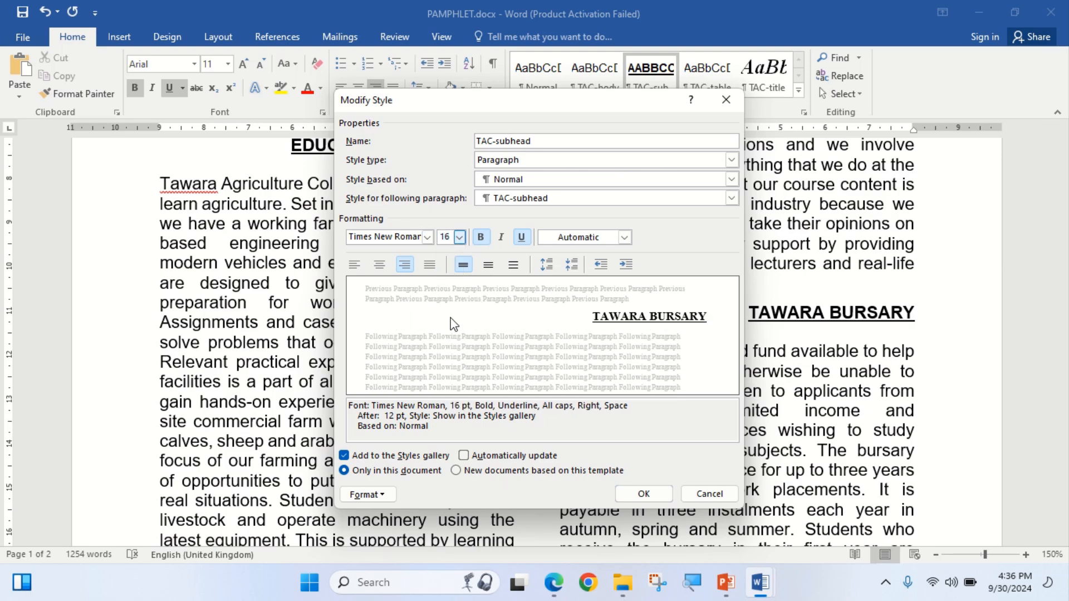
click(555, 585)
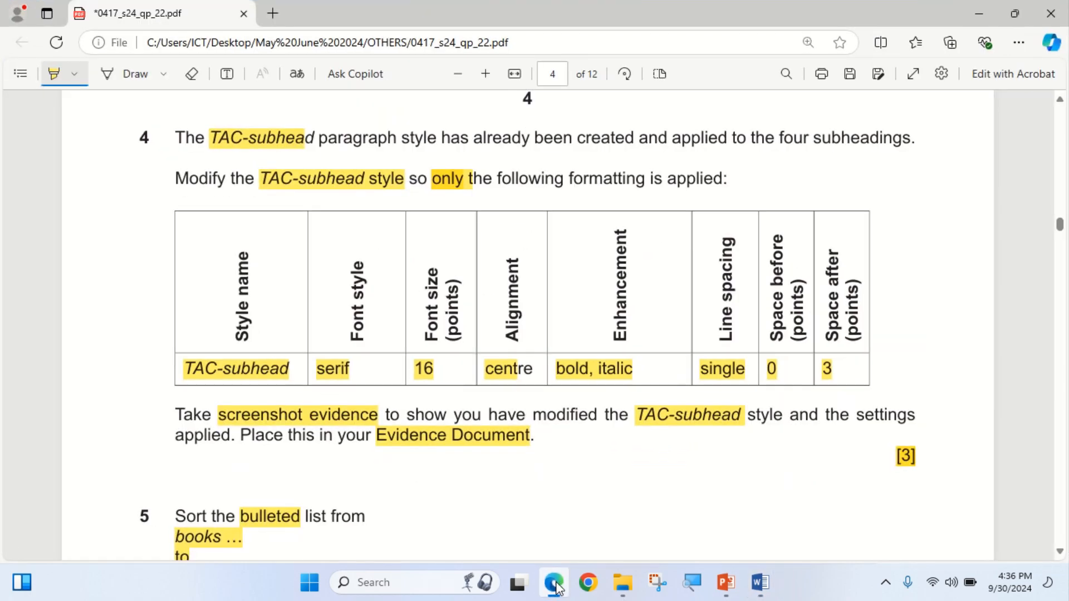
click(555, 586)
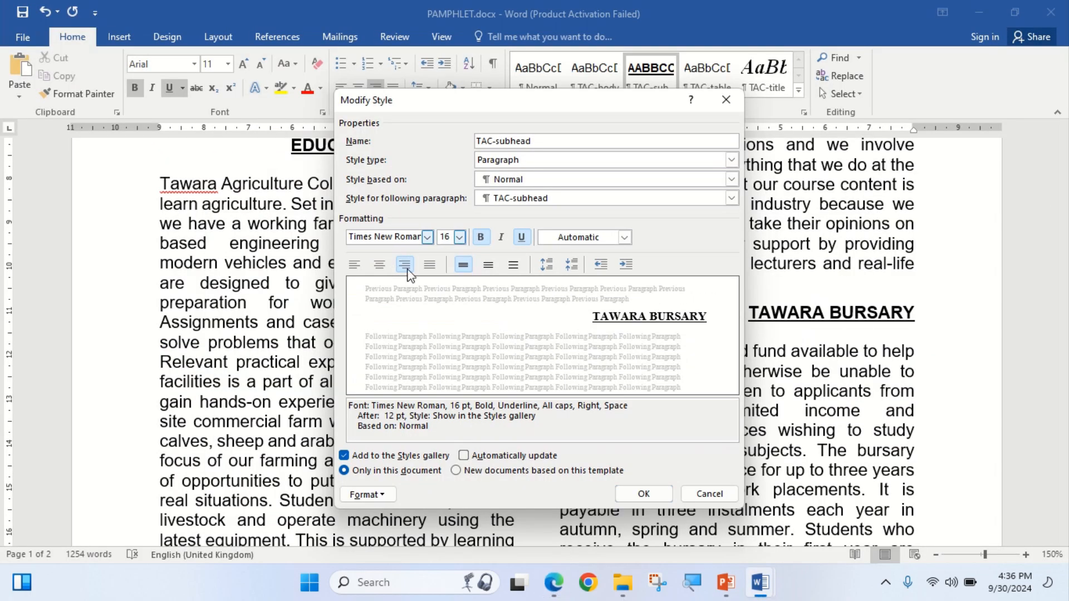
click(380, 266)
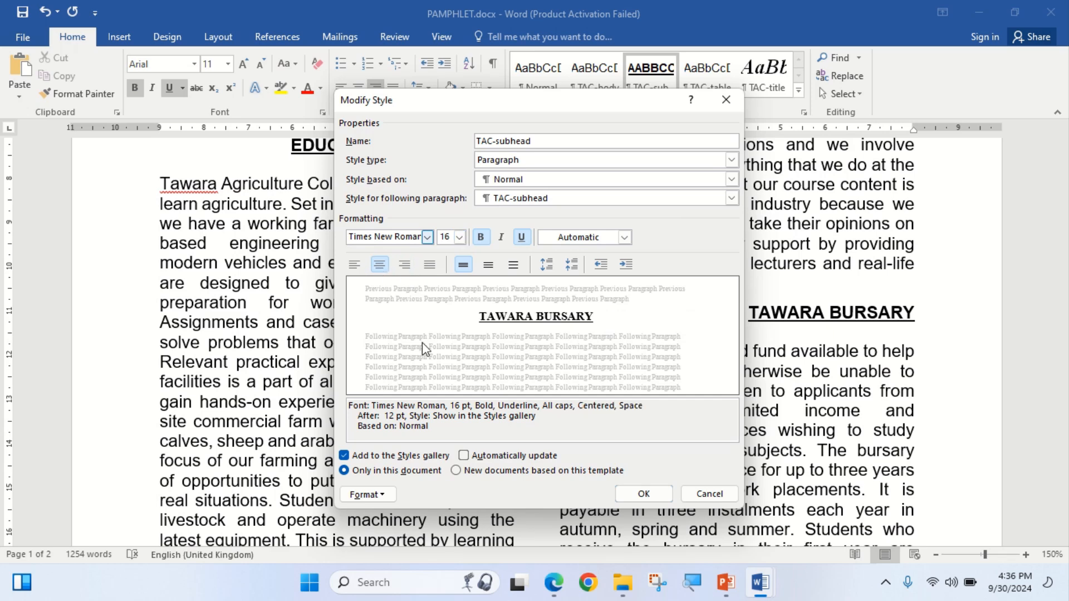
Replace the style's underline with italic and open Format > Paragraph.
click(551, 585)
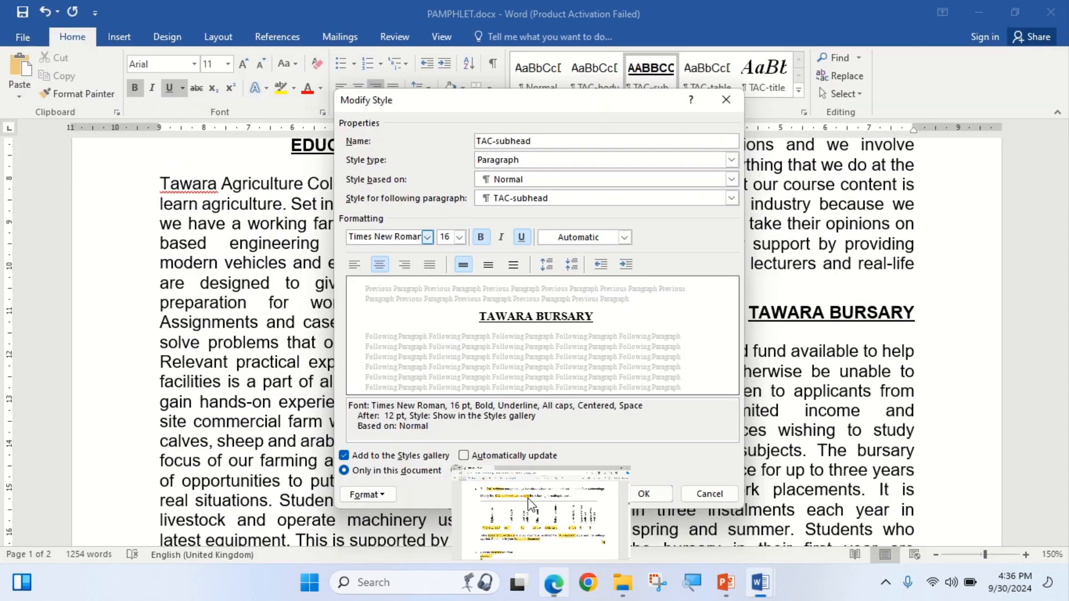
click(553, 583)
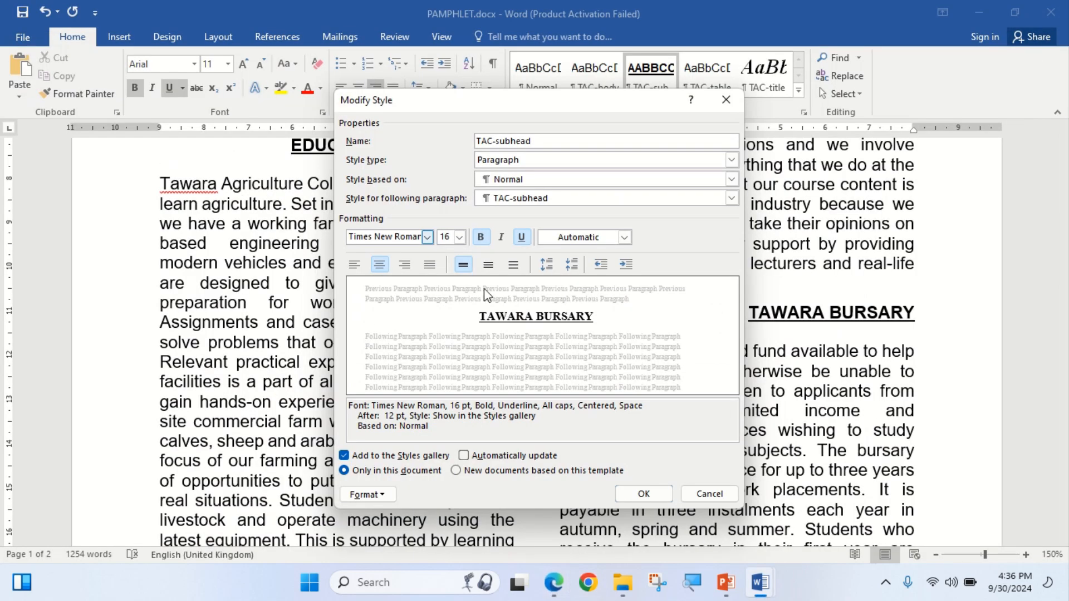
click(521, 240)
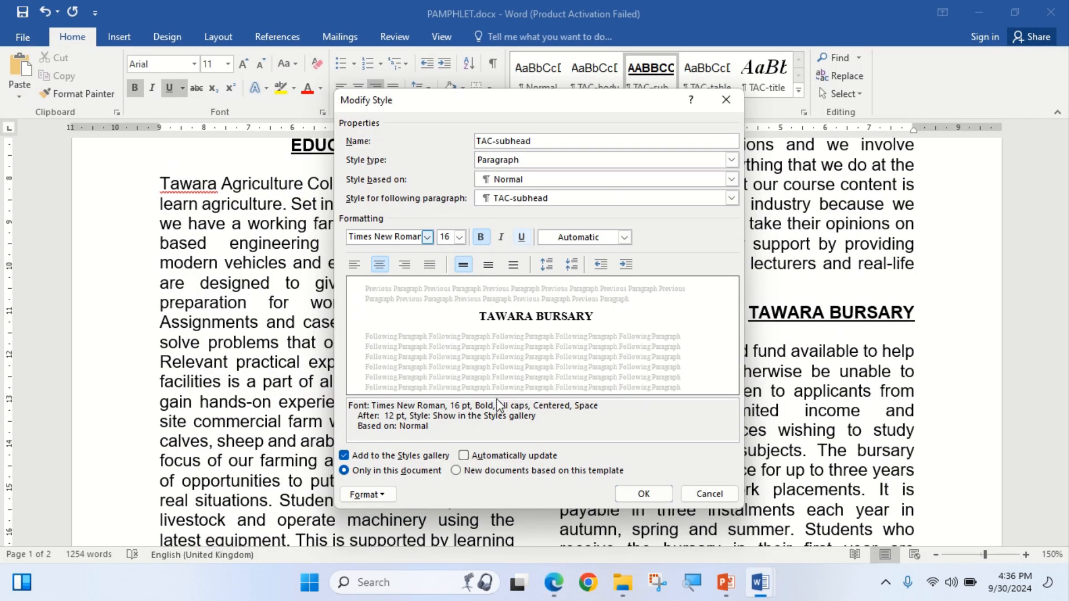
click(503, 238)
click(552, 581)
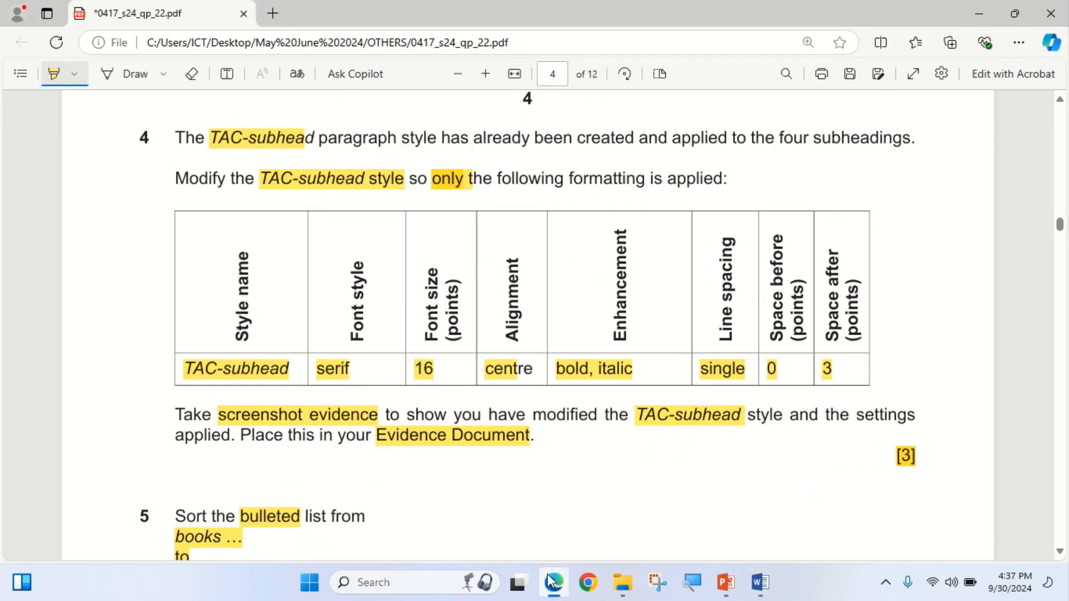
click(550, 581)
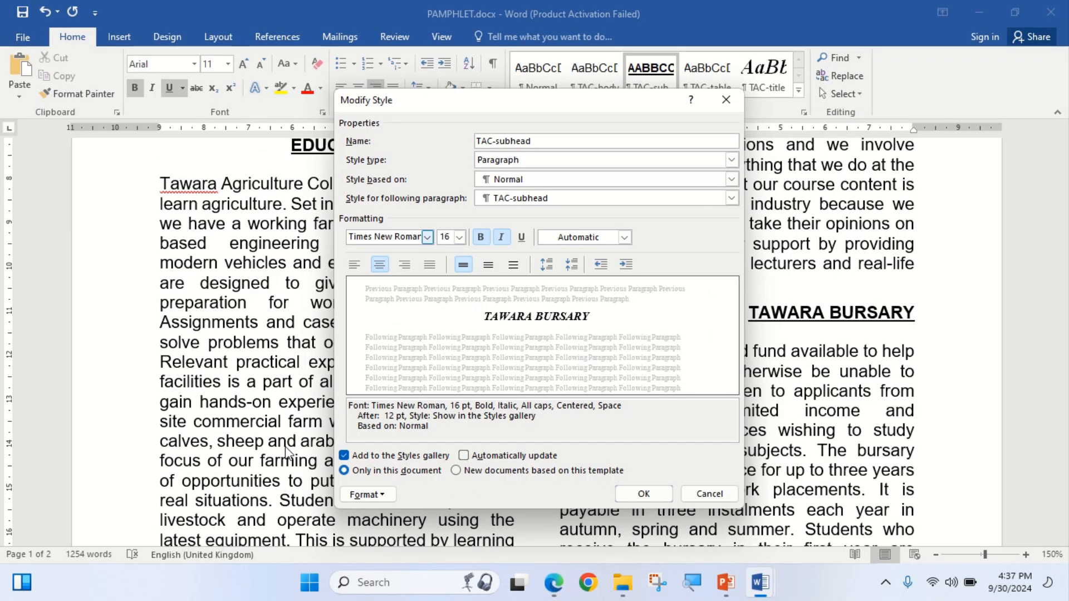
click(370, 494)
click(404, 349)
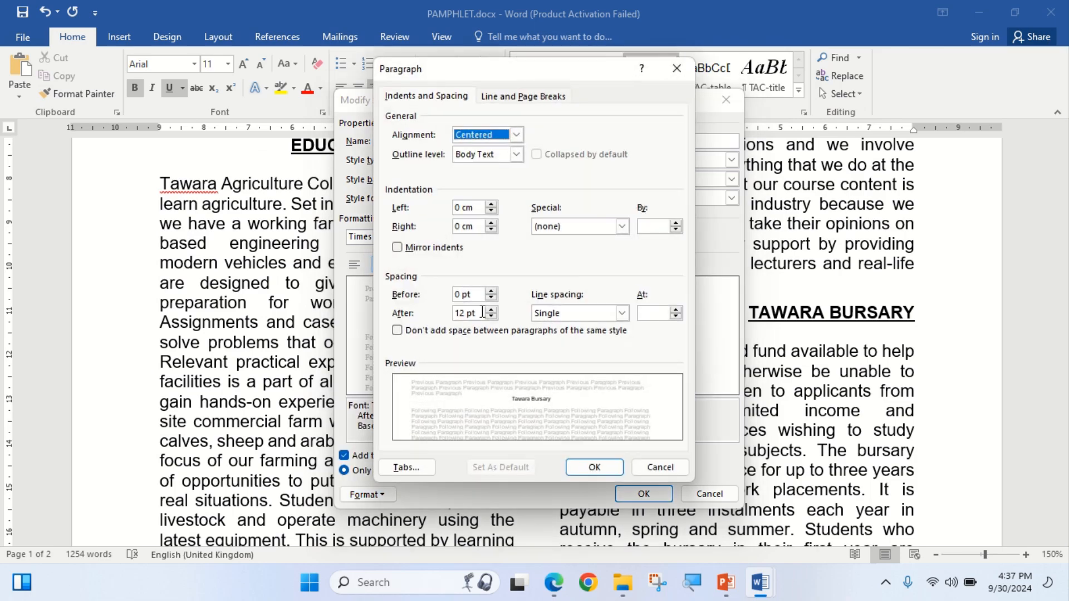
Change TAC-subhead's paragraph Spacing After to 3 pt and confirm back to Modify Style.
click(553, 582)
click(551, 583)
click(552, 584)
click(552, 583)
click(491, 310)
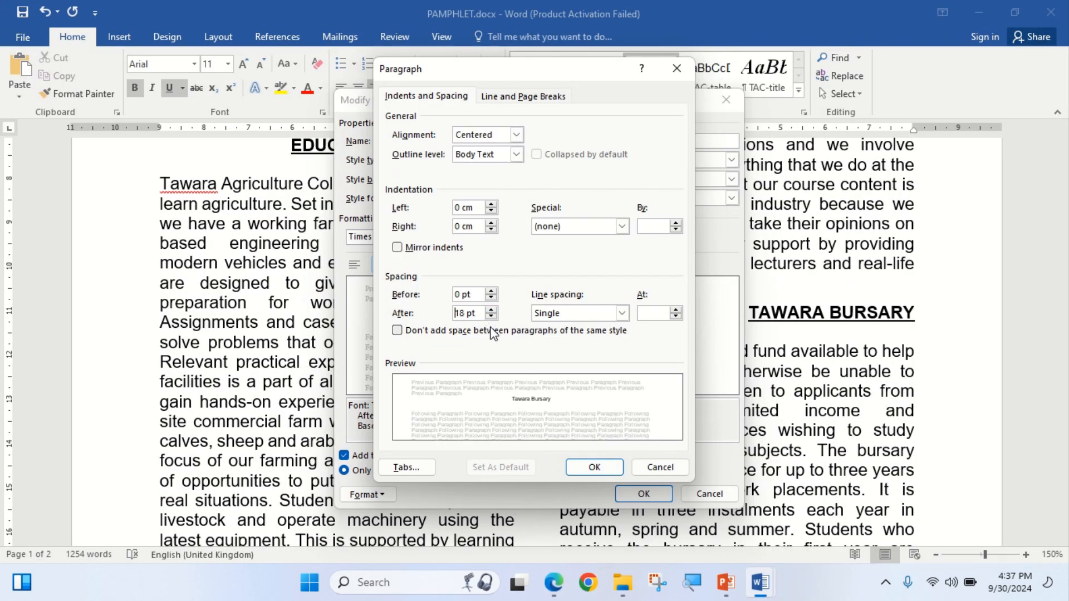
click(491, 316)
click(491, 317)
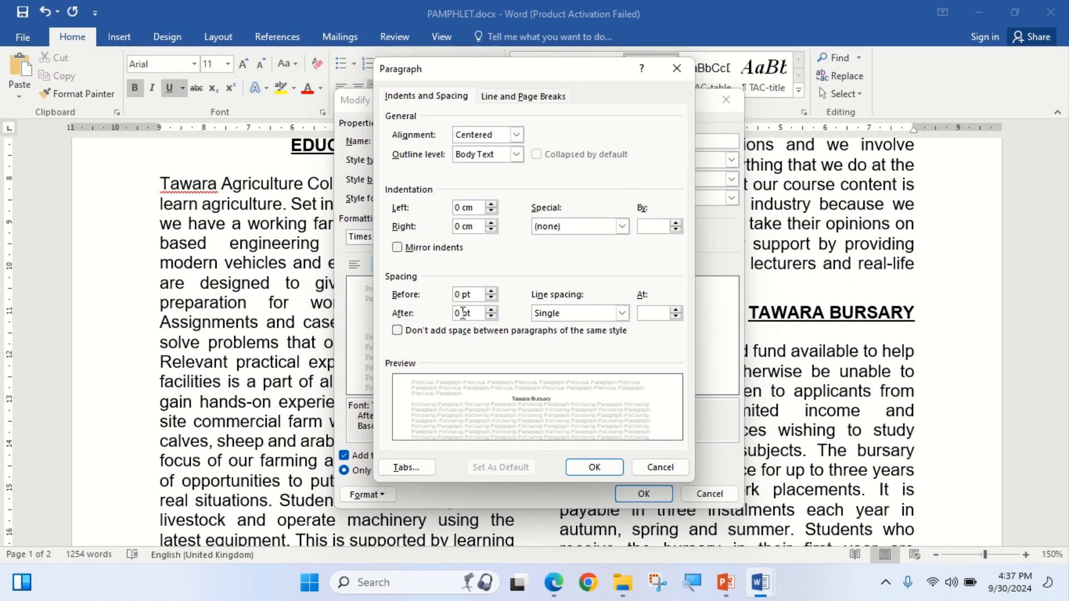
text(3)
click(552, 592)
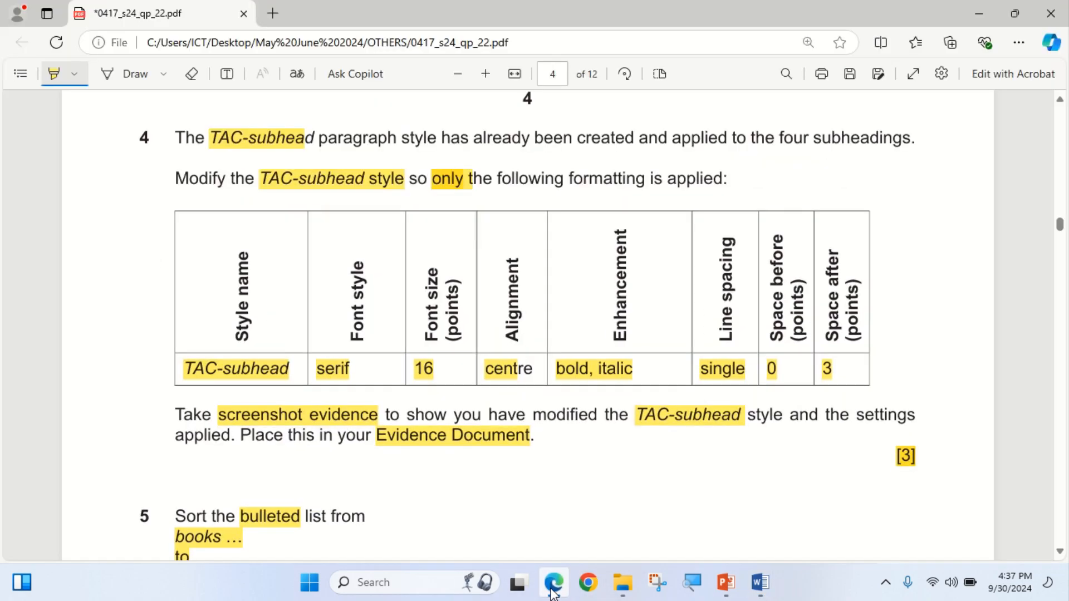
click(554, 591)
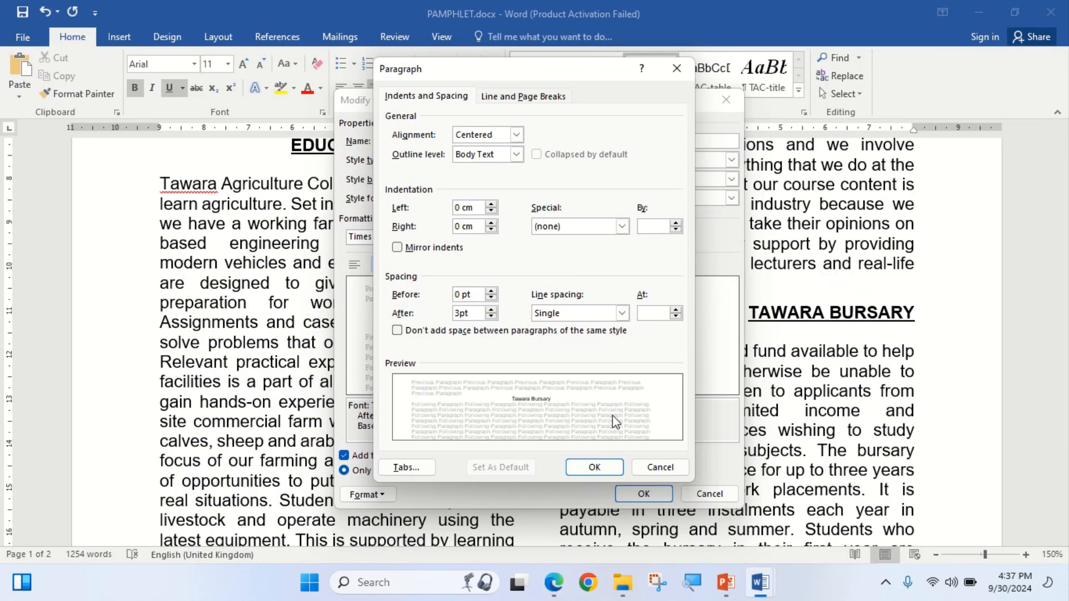
click(593, 468)
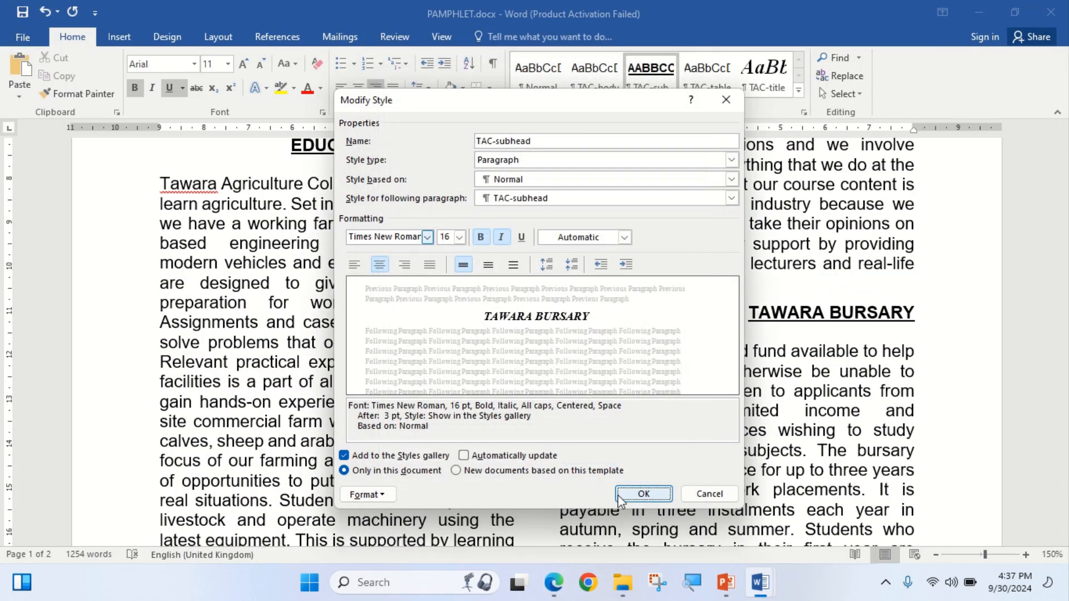
click(557, 589)
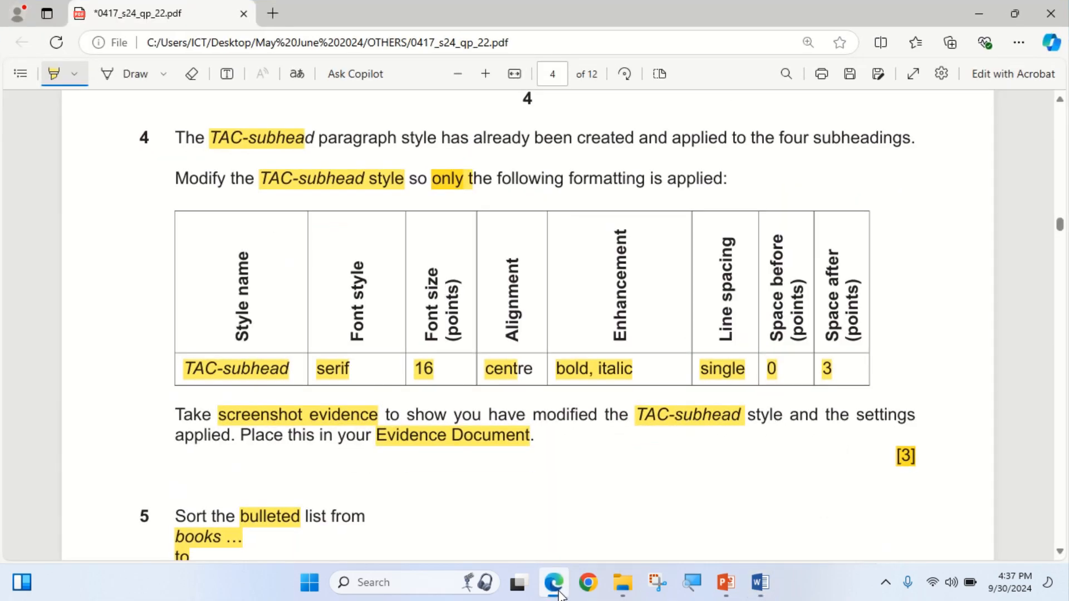
click(559, 592)
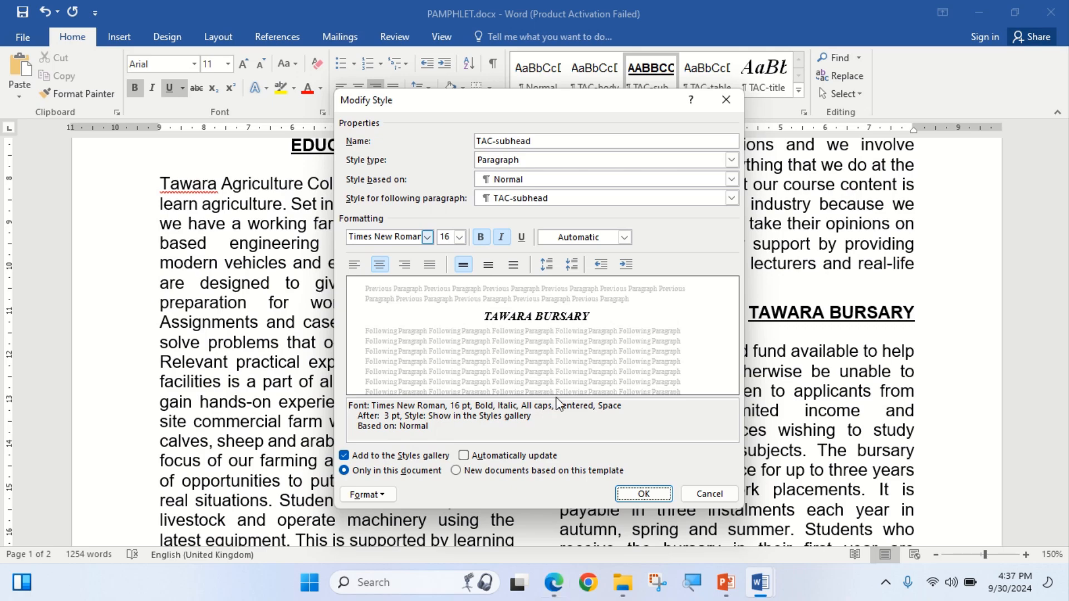
Snip the TAC-subhead Modify Style dialog with Win+Shift+S and apply the modified style.
key(super+shift+s)
drag(332, 92, 737, 509)
mouse_move(765, 590)
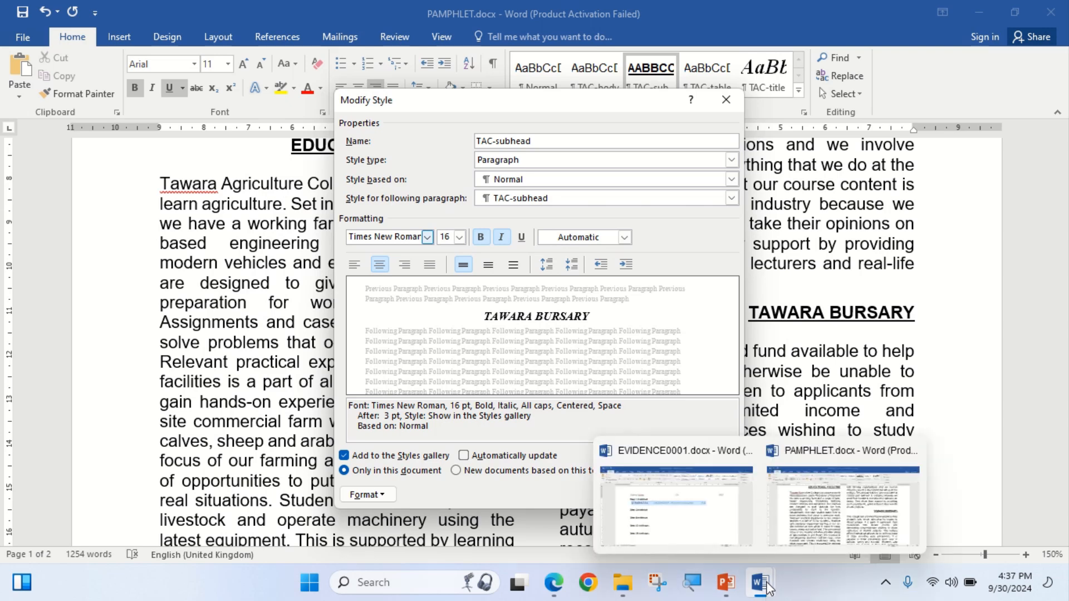
click(705, 526)
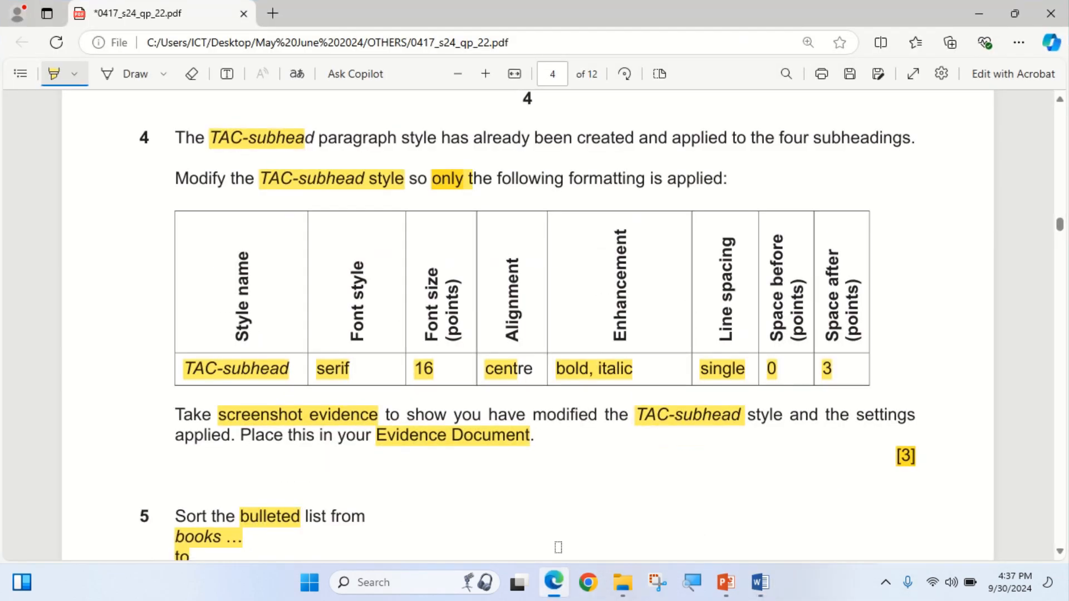
click(554, 582)
mouse_move(763, 583)
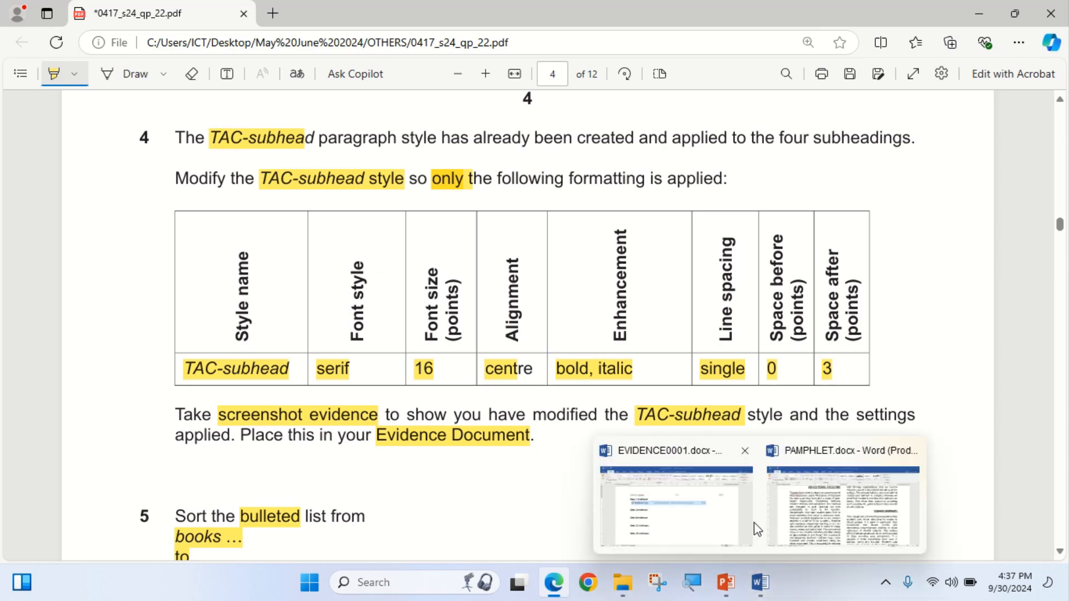
click(834, 514)
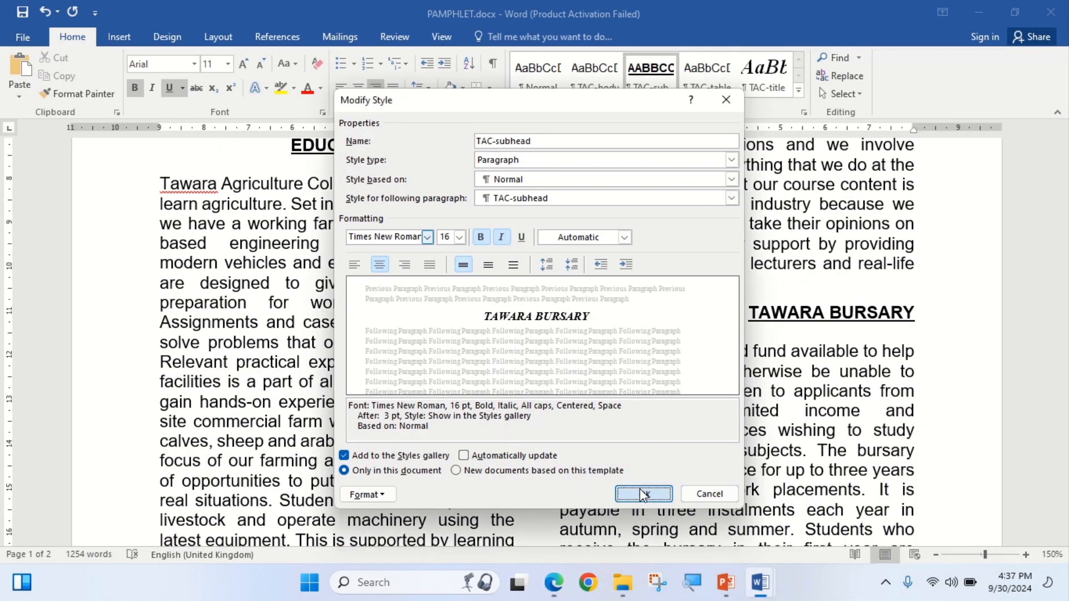
click(644, 494)
Paste the style screenshot under Step 4 evidence in EVIDENCE0001.docx.
mouse_move(760, 582)
click(668, 509)
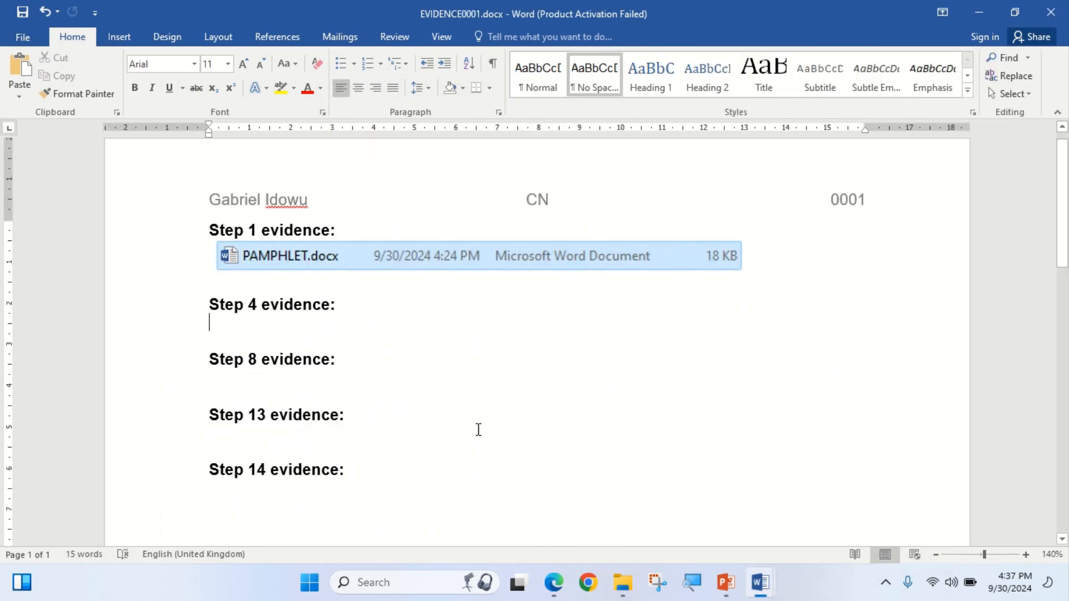
click(19, 69)
Read question 5's books-to-travel list in the exam paper, then return to PAMPHLET.docx.
click(553, 587)
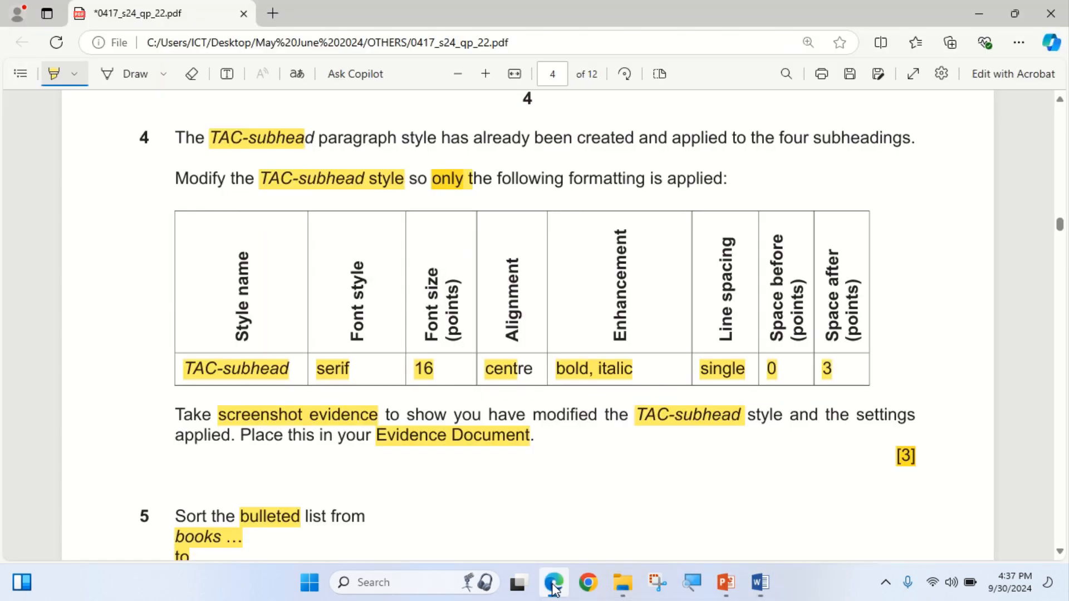
scroll(374, 387, down, 4)
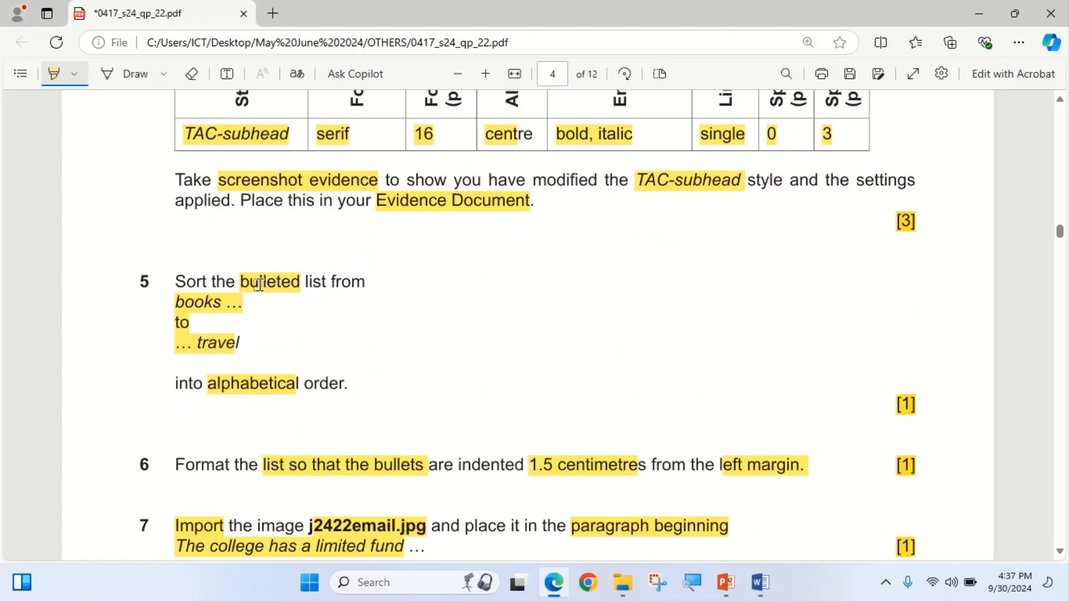
drag(168, 304, 241, 339)
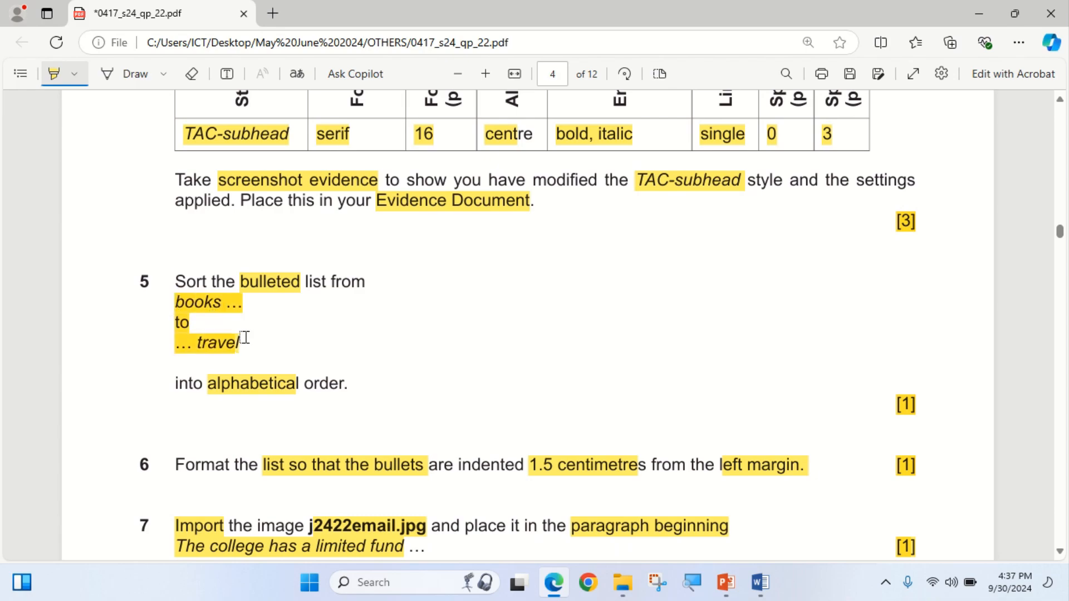
click(552, 587)
mouse_move(773, 597)
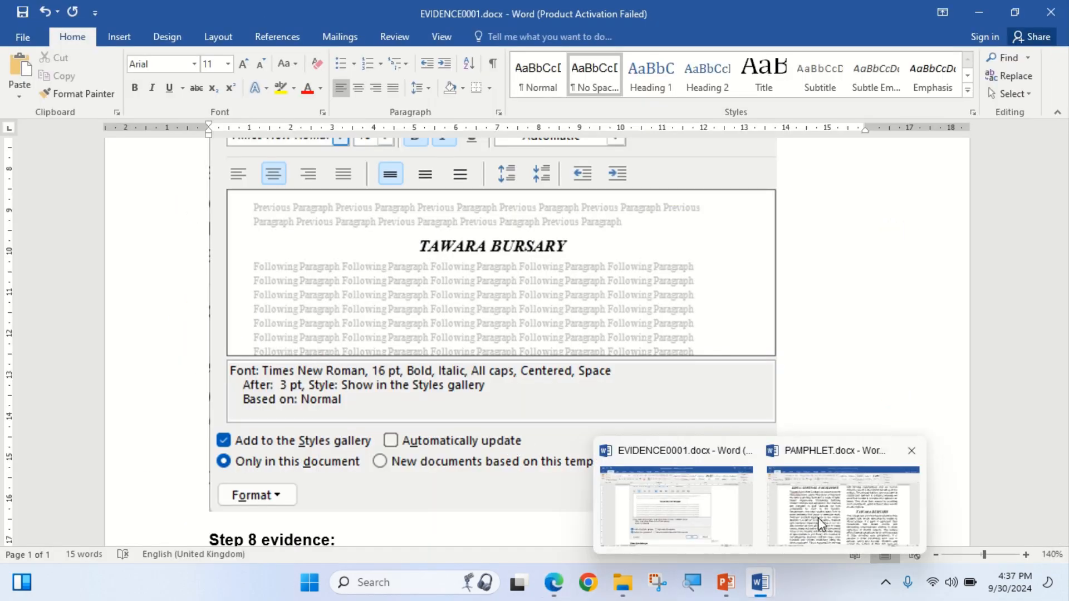
click(825, 501)
scroll(384, 397, up, 10)
scroll(384, 396, down, 10)
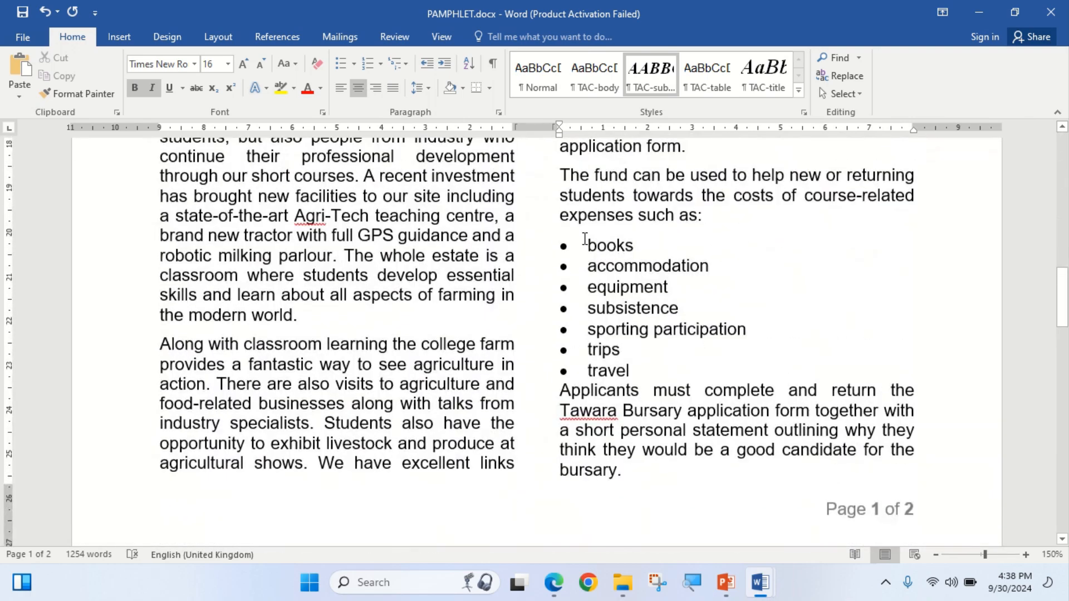
Sort the bullet list from books to travel into ascending alphabetical order.
drag(589, 246, 644, 370)
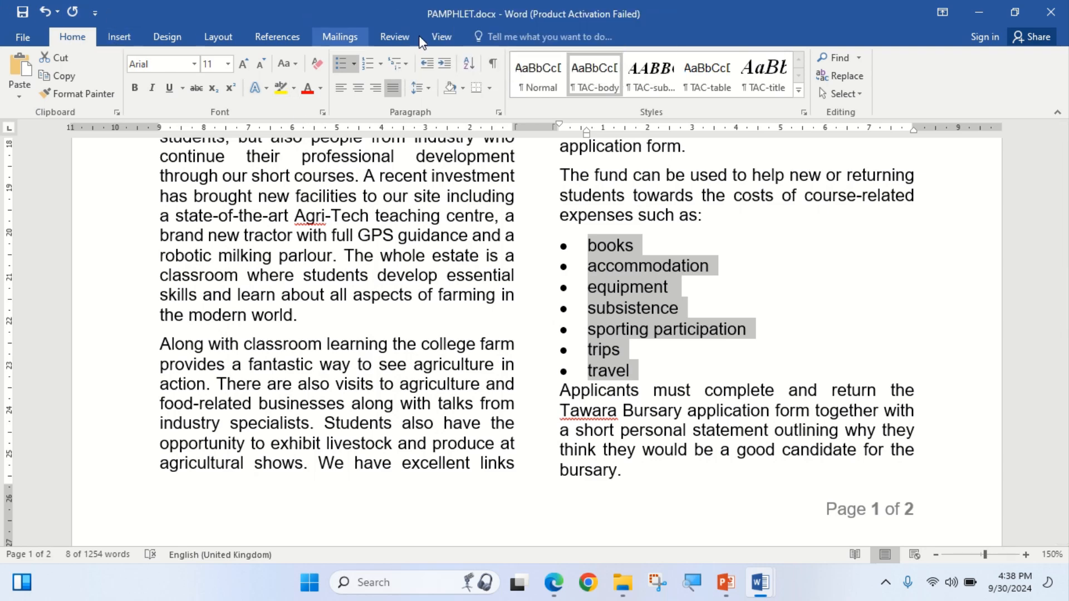
click(468, 65)
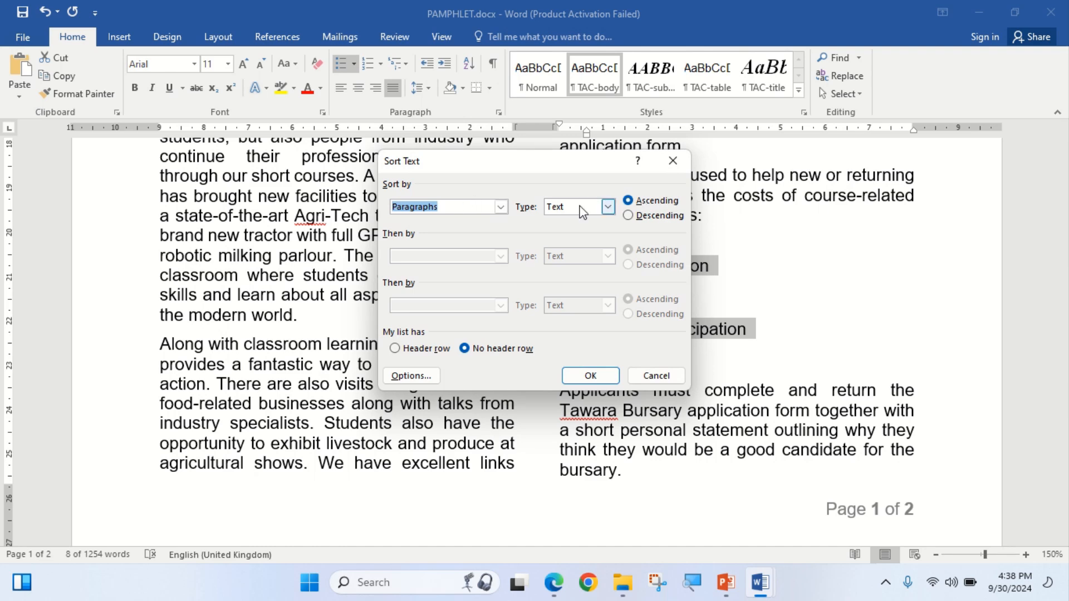
click(580, 377)
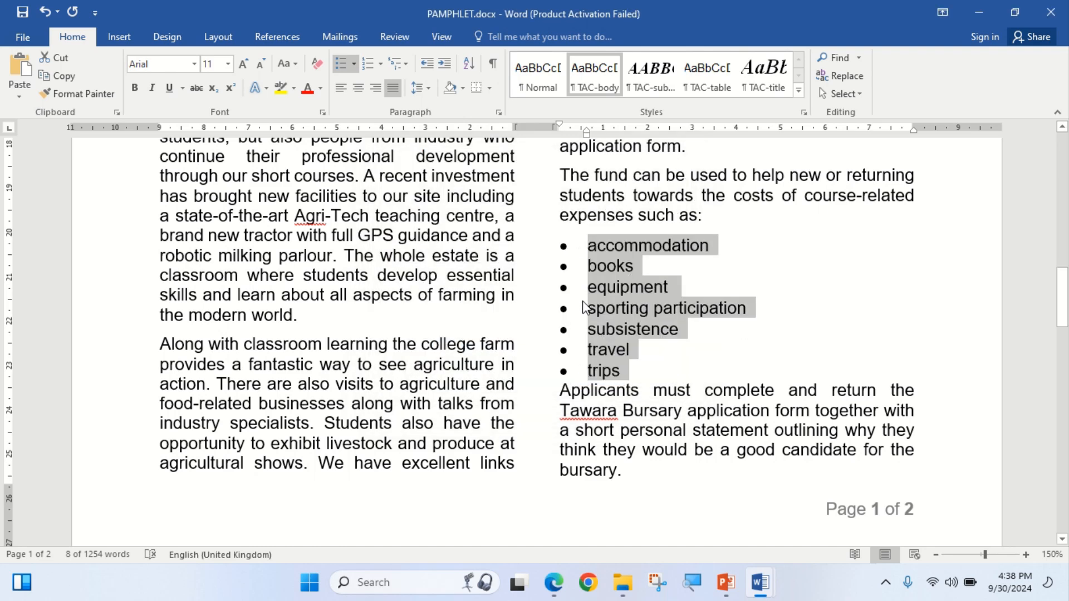
Read the next question, then open the Paragraph settings for the sorted list.
click(564, 580)
scroll(475, 386, down, 1)
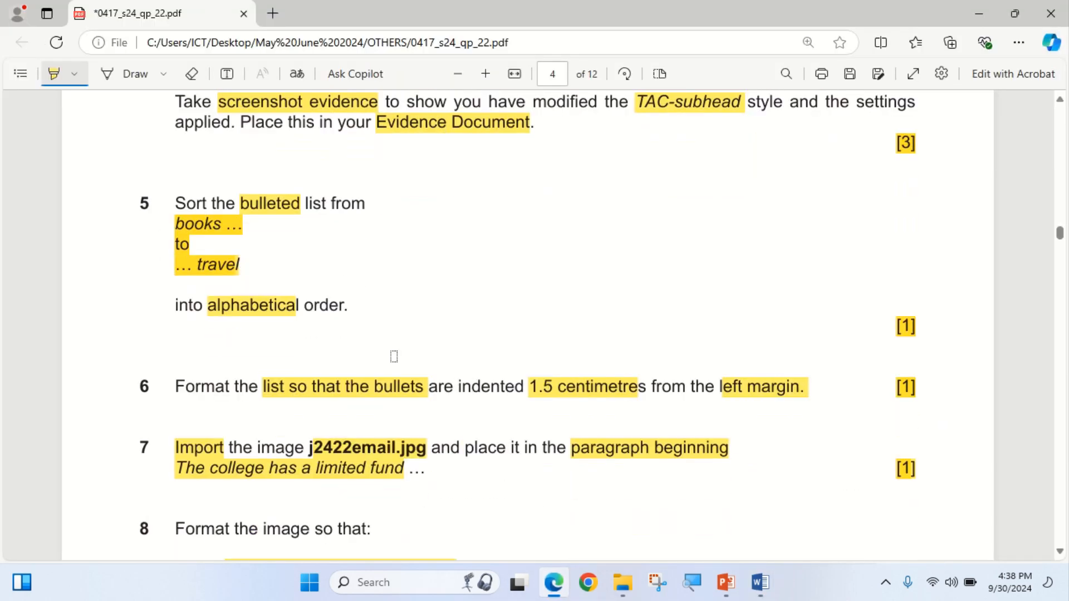
scroll(298, 384, down, 2)
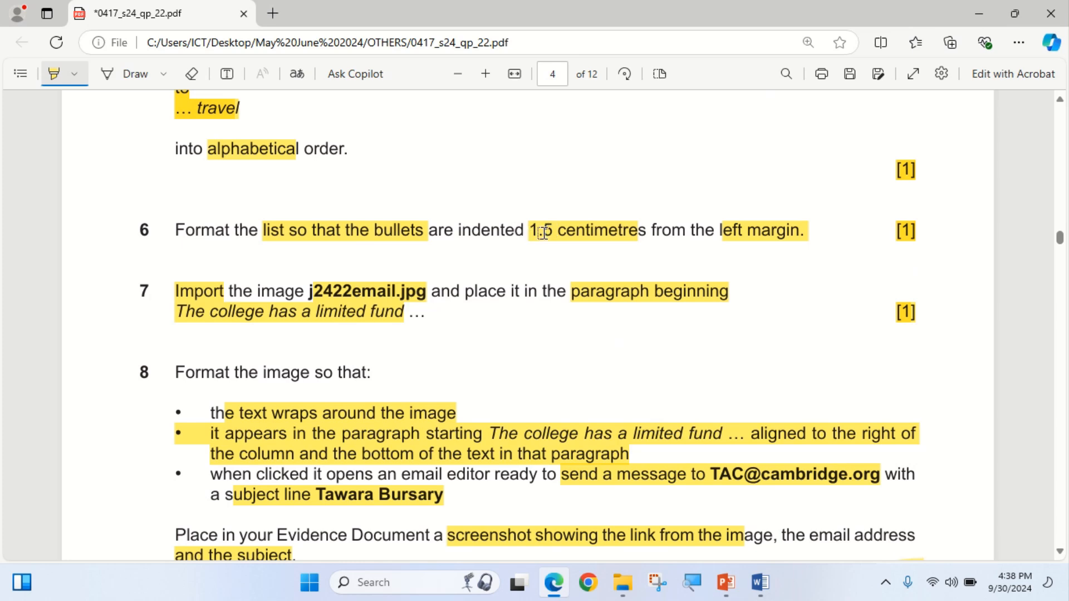
click(554, 583)
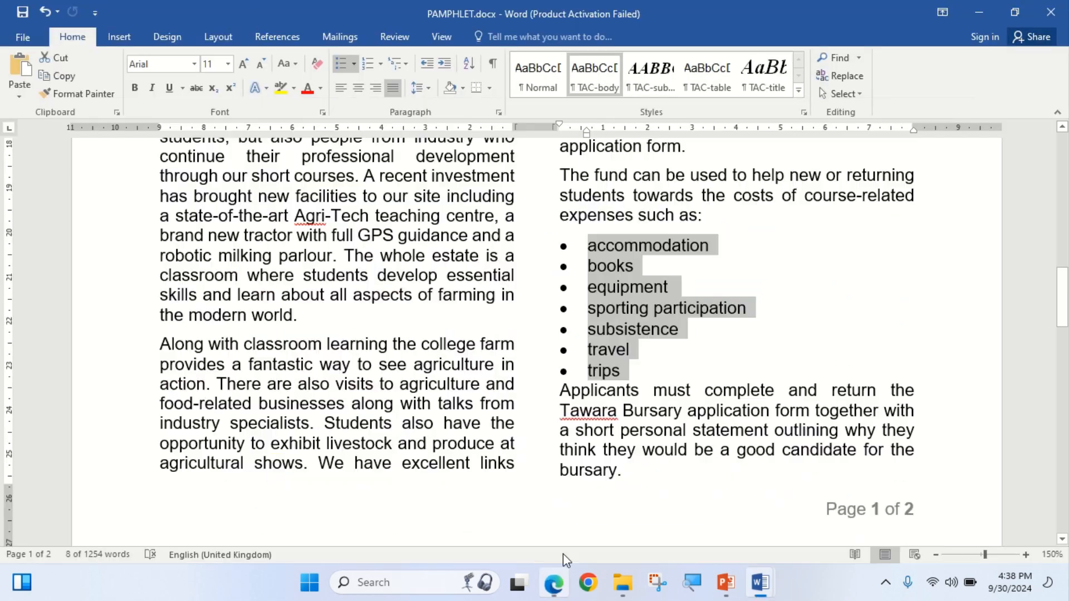
right_click(617, 303)
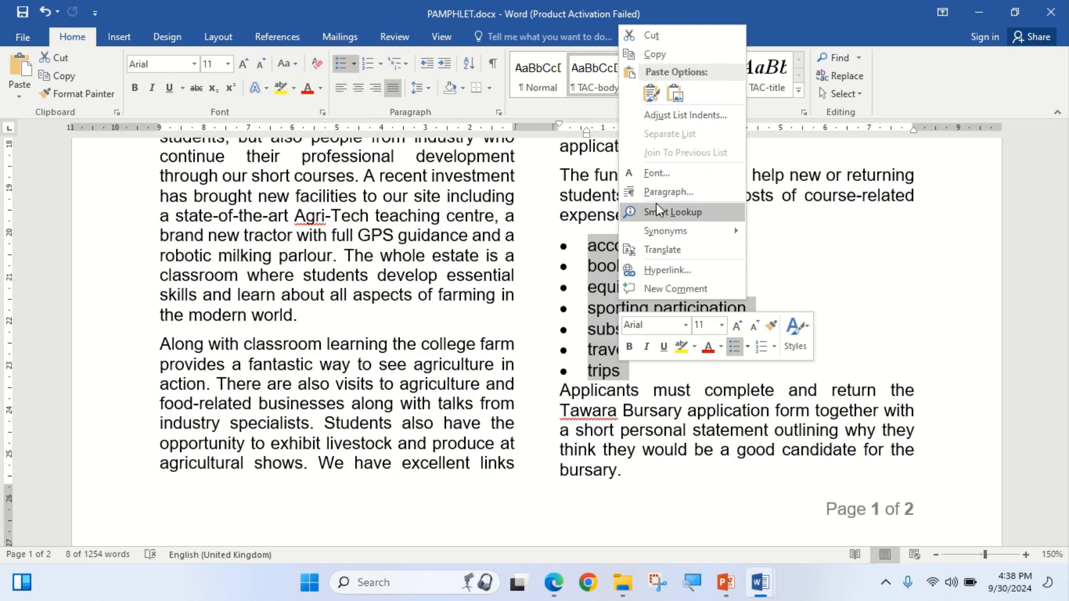
click(671, 194)
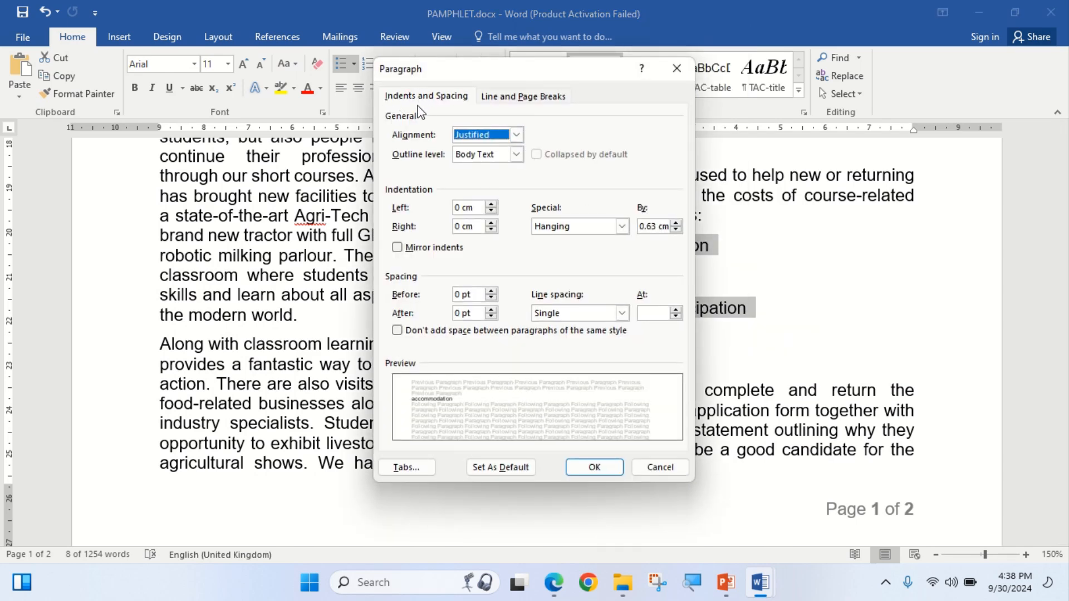
Set the bullet list's left indentation to 1.5 cm and confirm.
click(554, 582)
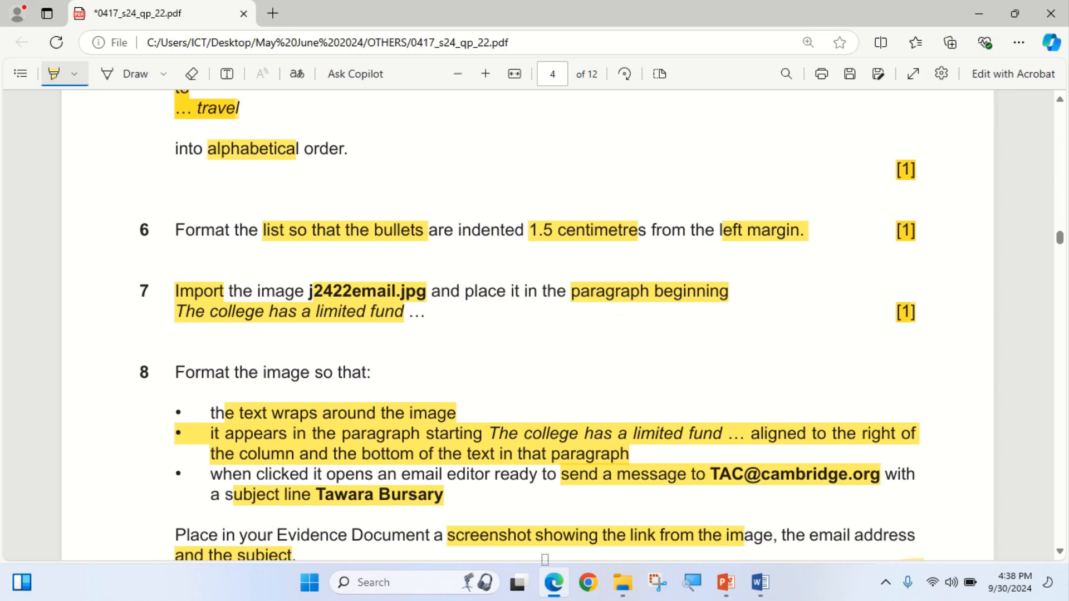
click(554, 583)
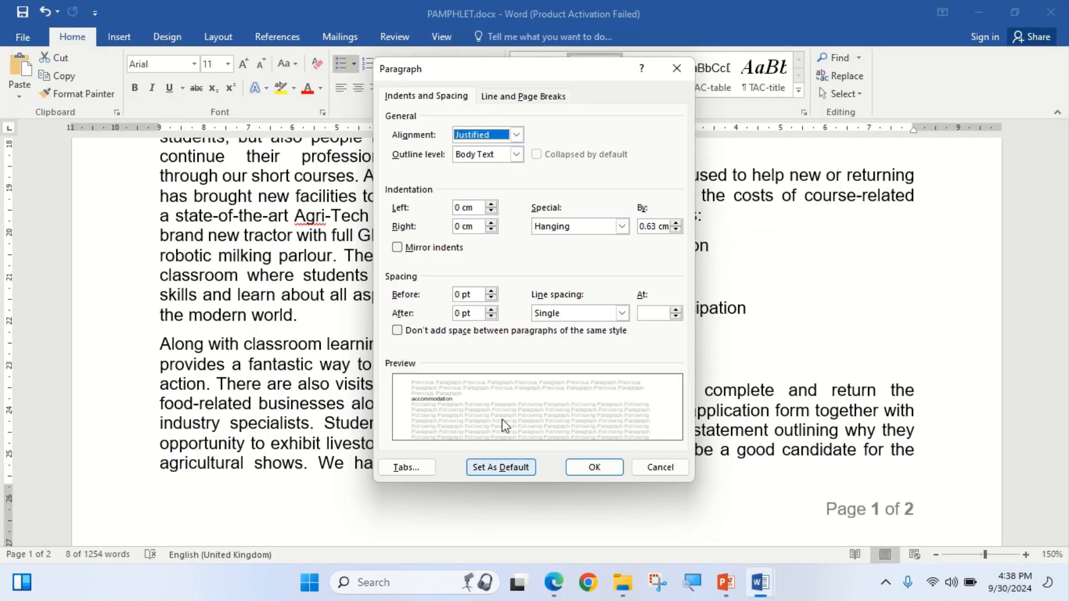
click(459, 208)
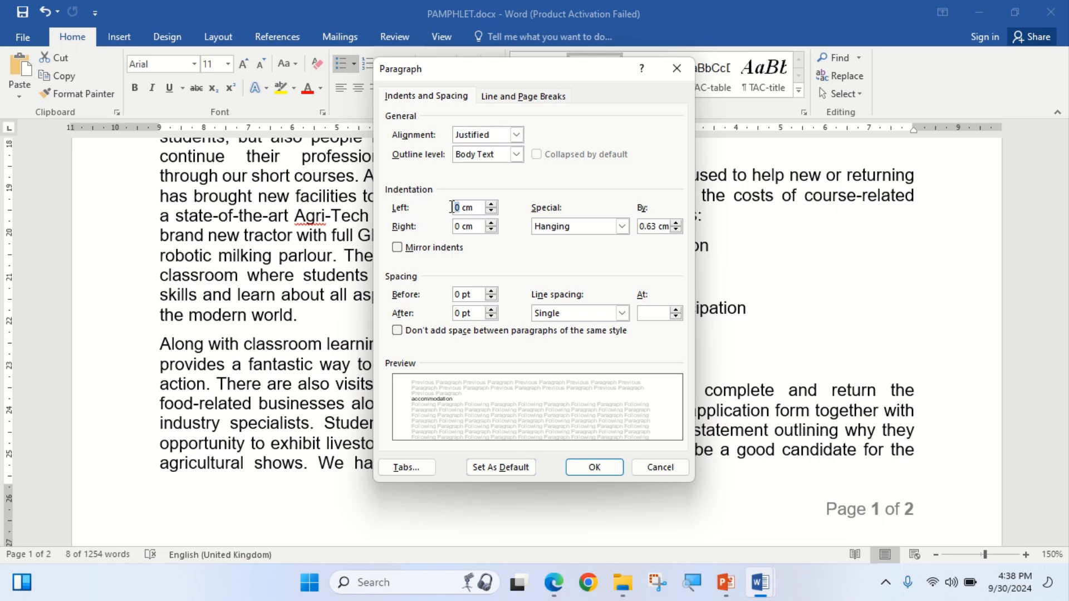
text(1.)
click(554, 583)
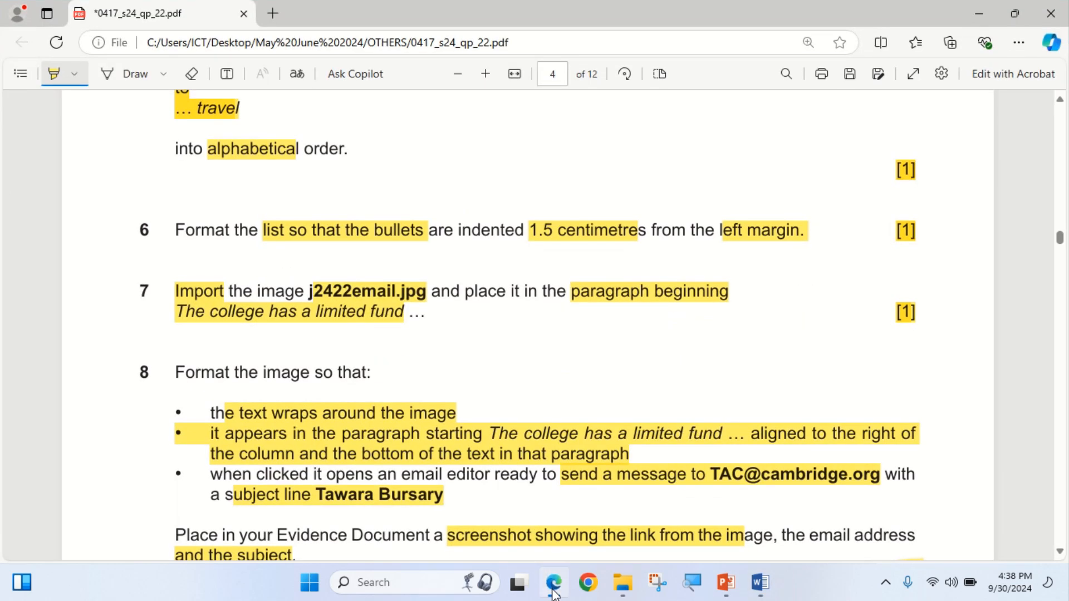
click(554, 583)
click(595, 465)
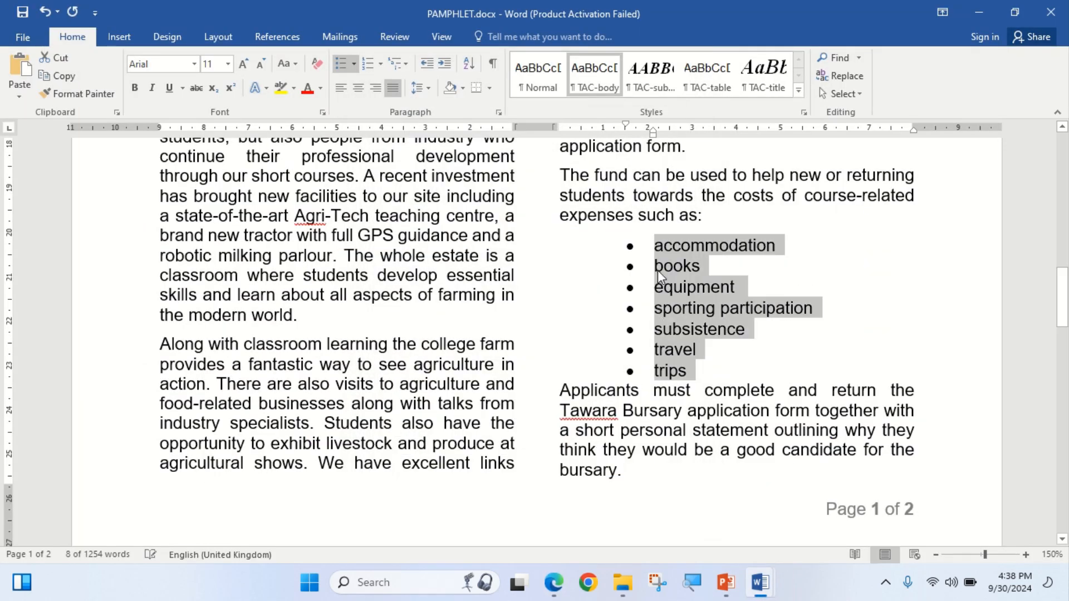
click(554, 583)
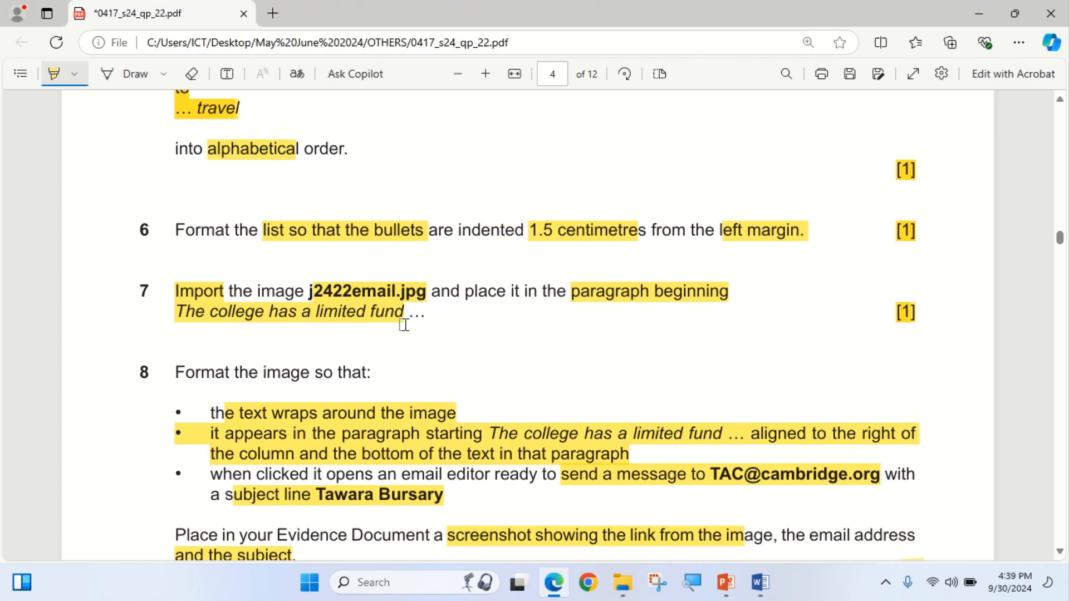
click(545, 588)
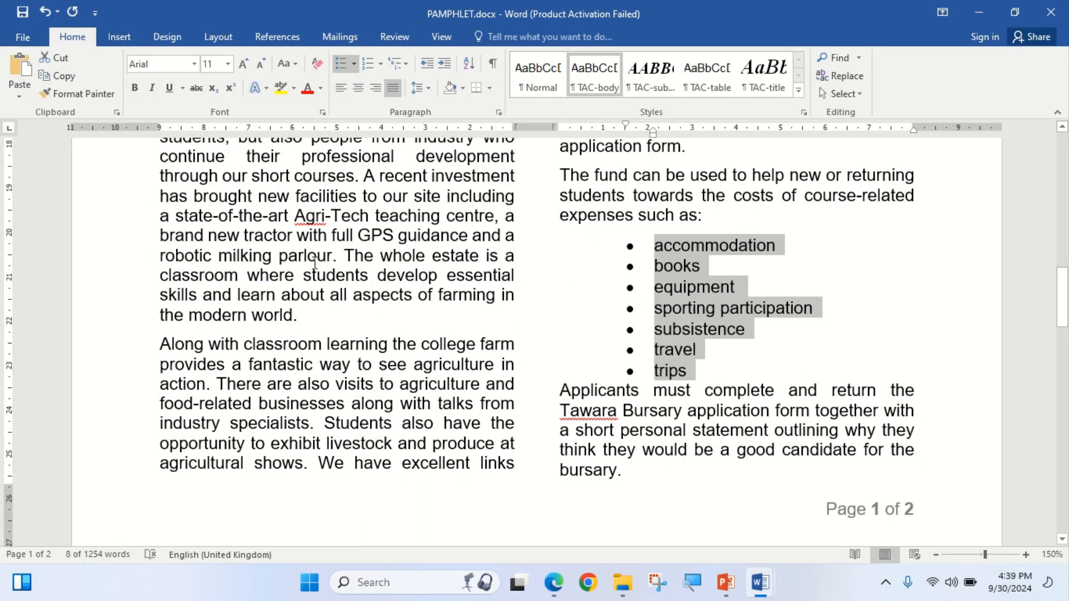
Search for 'the college' and put the cursor before 'The college has a limited fund'.
click(298, 256)
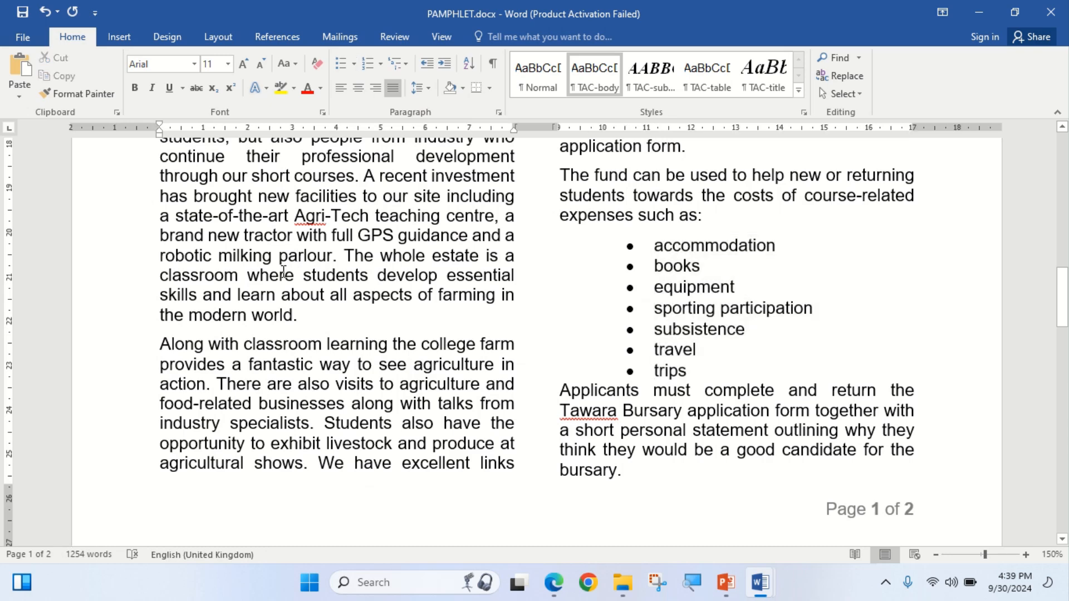
key(ctrl+f)
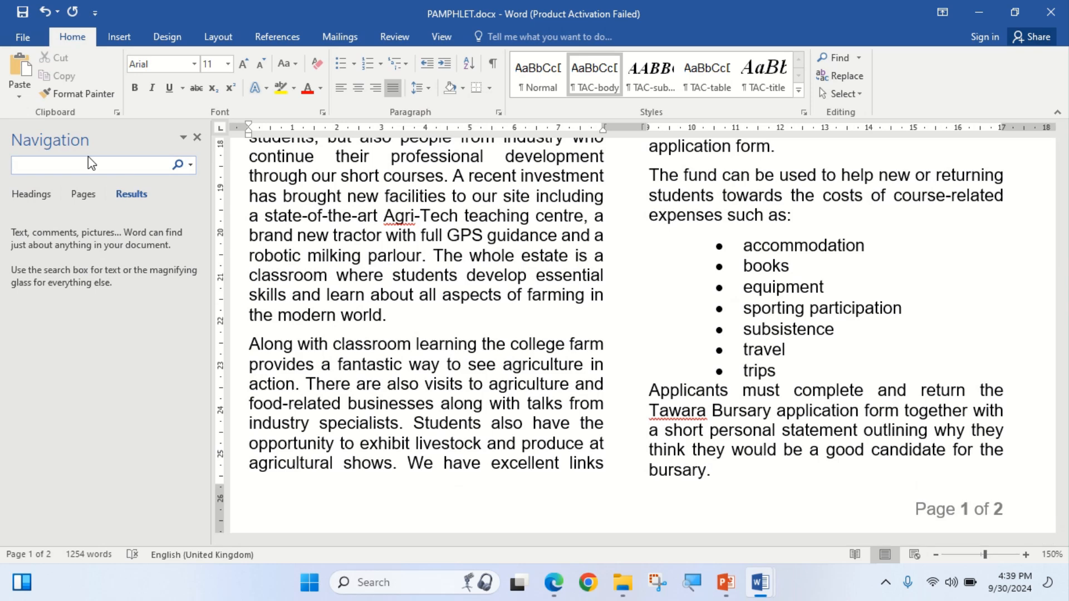
text(the colleg)
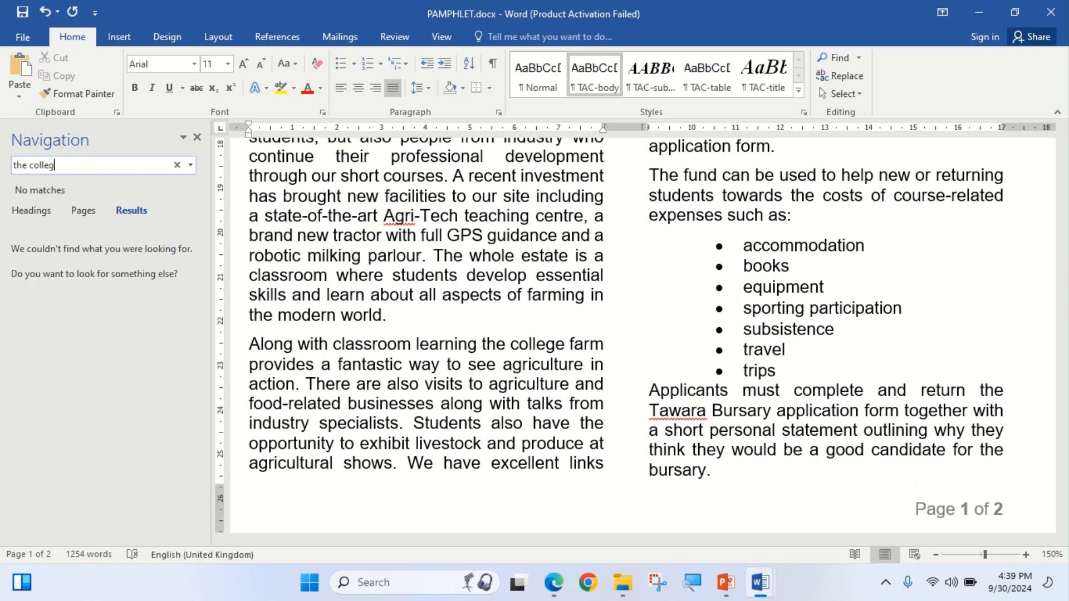
text(e)
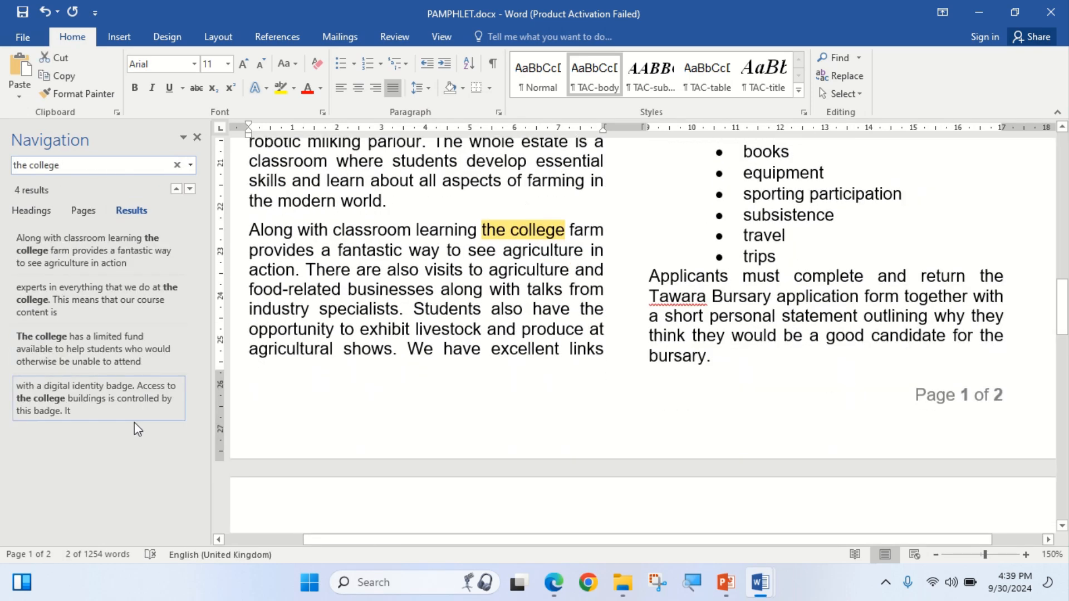
click(73, 348)
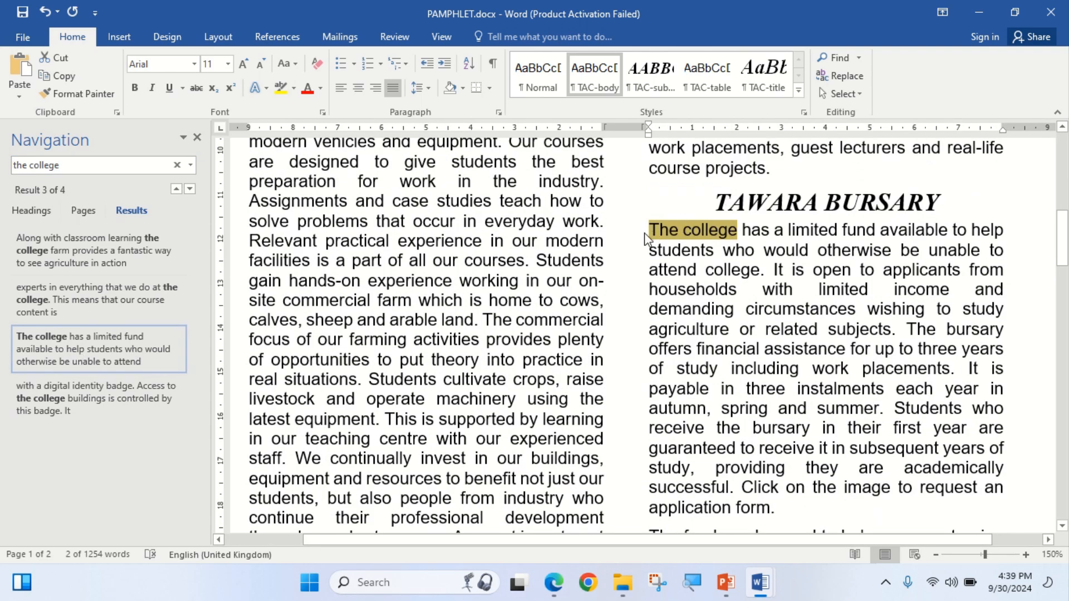
click(653, 232)
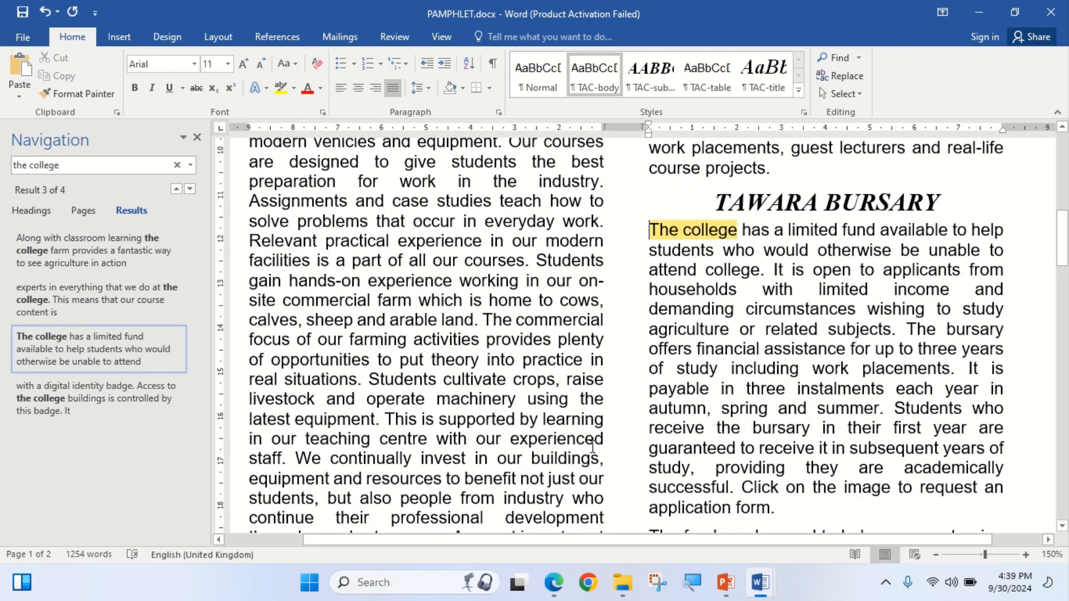
click(555, 591)
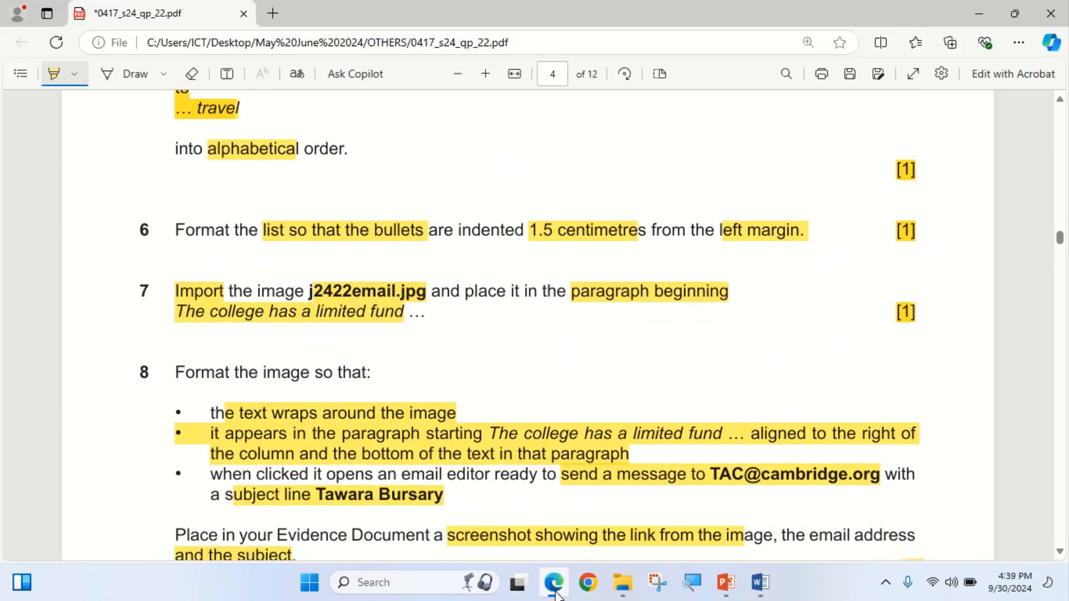
click(555, 592)
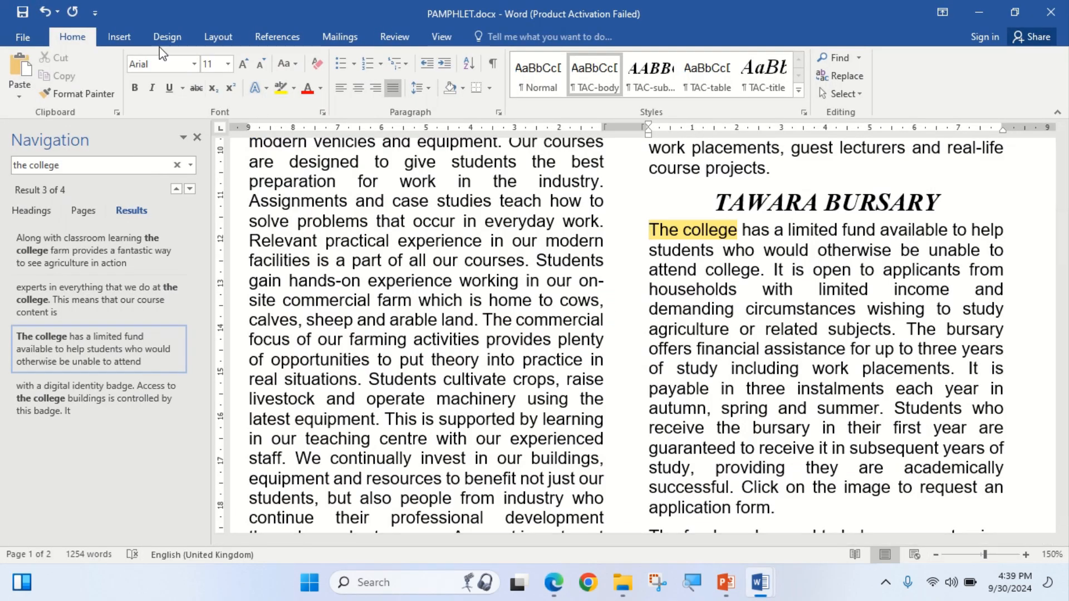
Insert j2422email.jpg from folder 0417_s24_sf_22 at the start of the bursary paragraph.
click(197, 137)
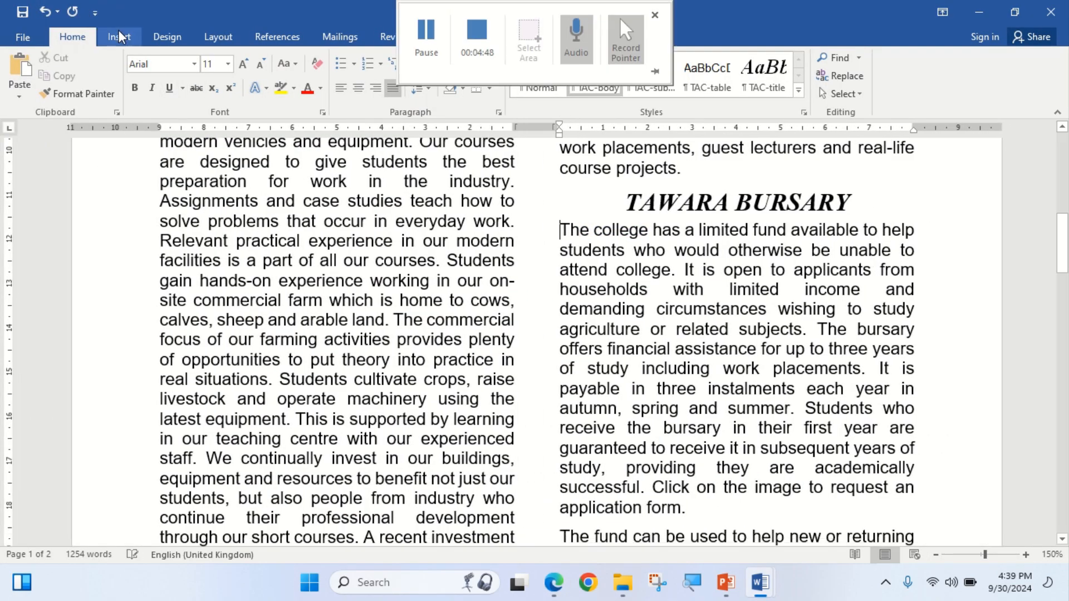
click(119, 35)
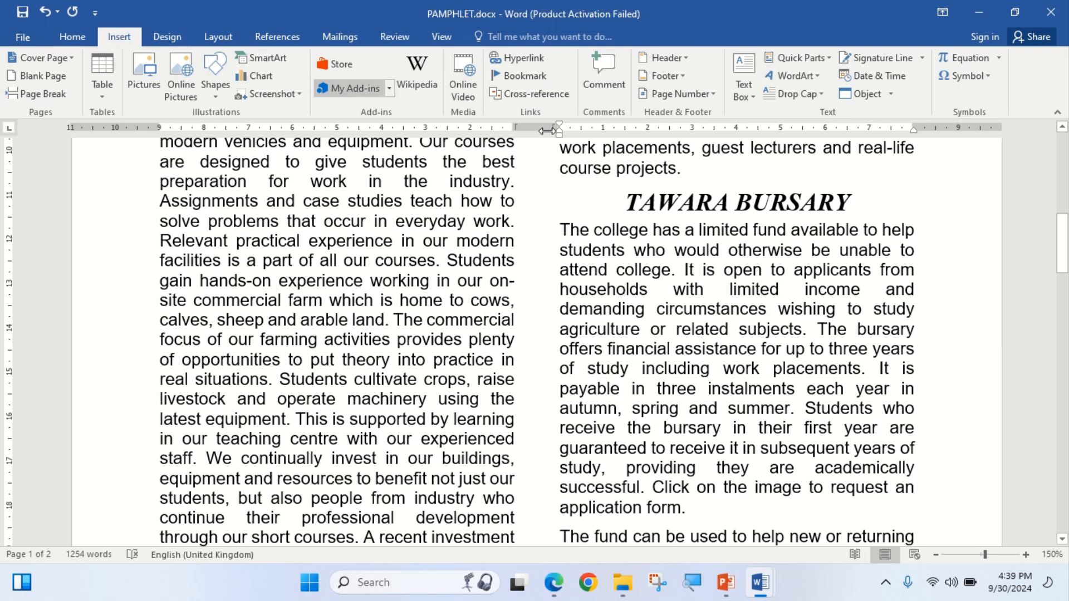
click(144, 82)
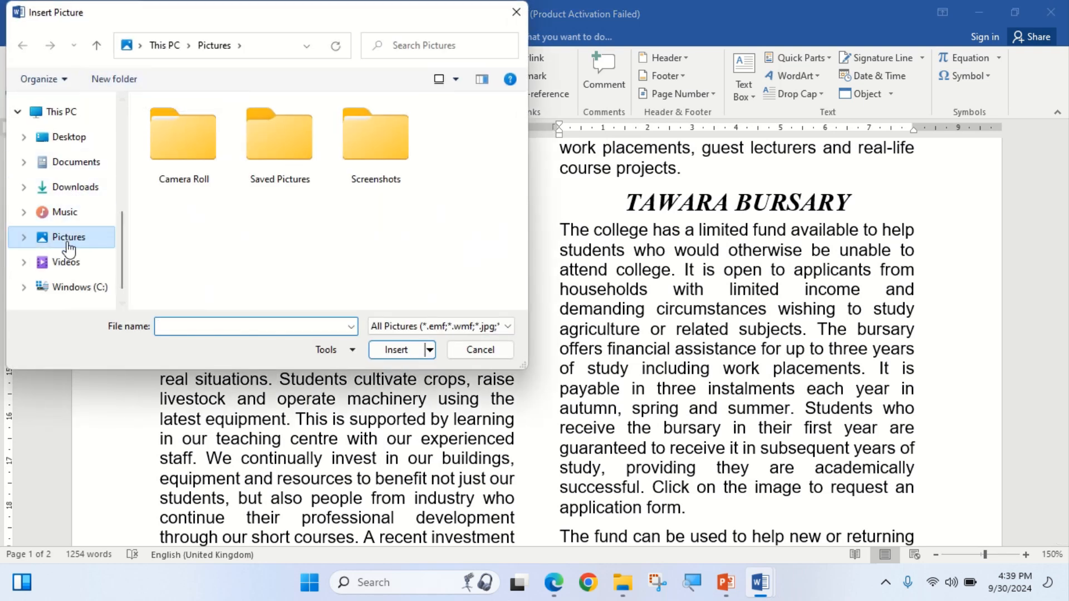
scroll(70, 148, up, 5)
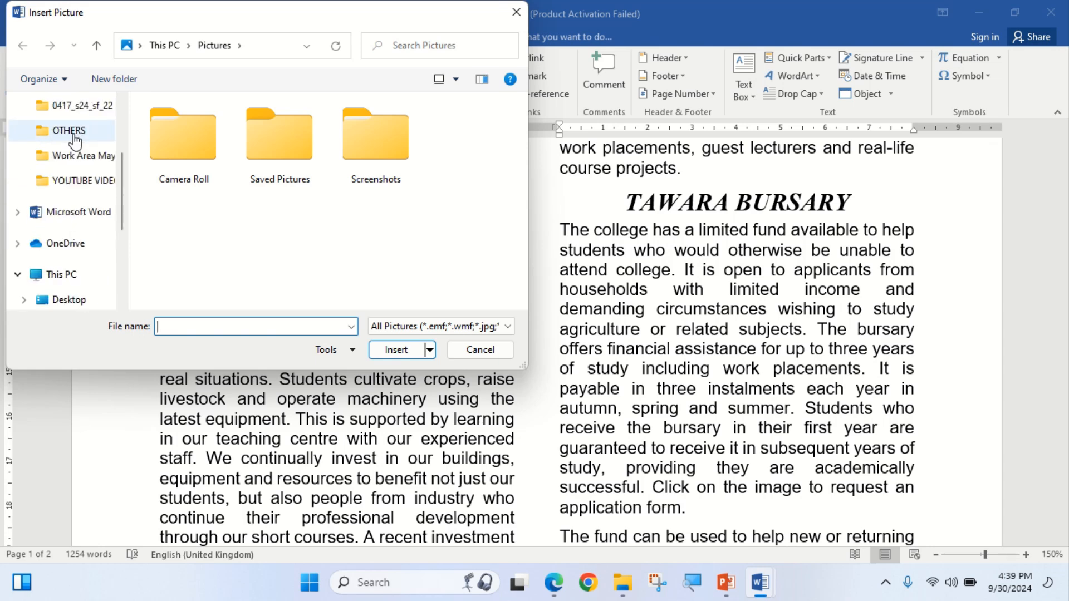
click(78, 106)
click(198, 160)
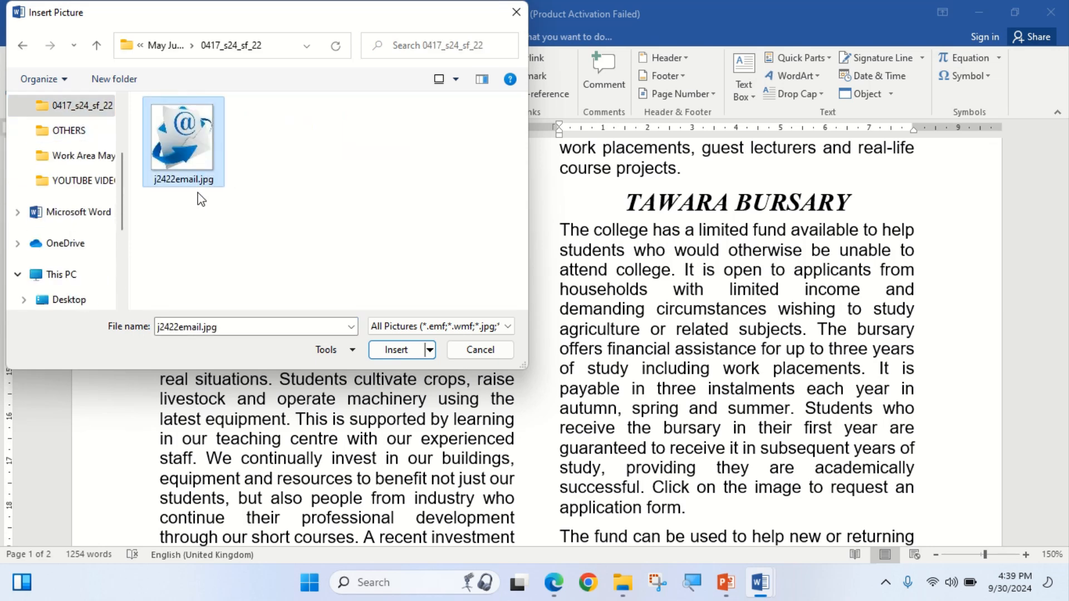
click(393, 350)
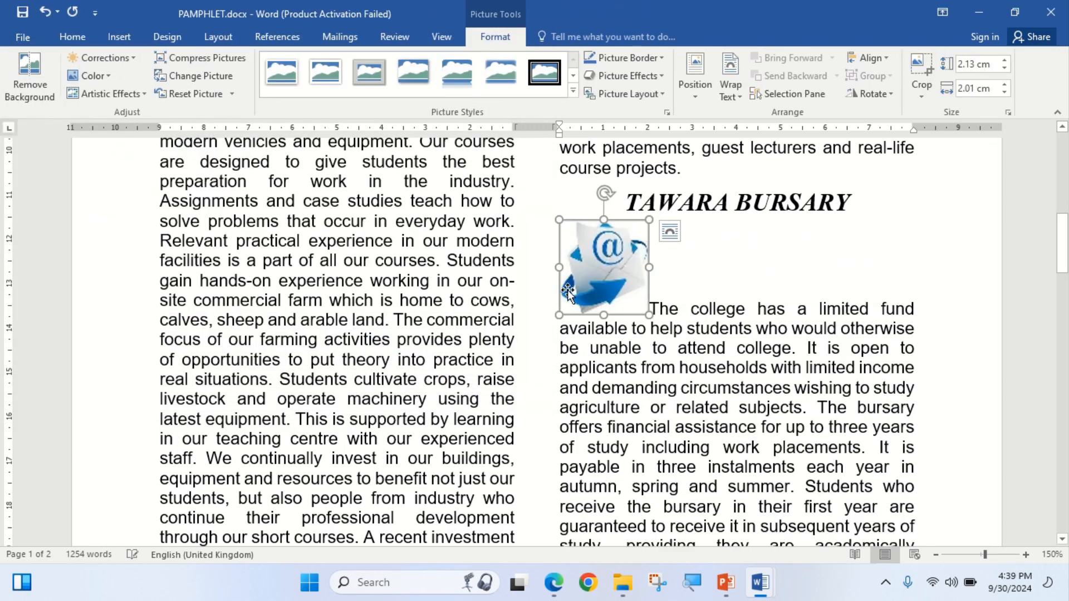
click(554, 583)
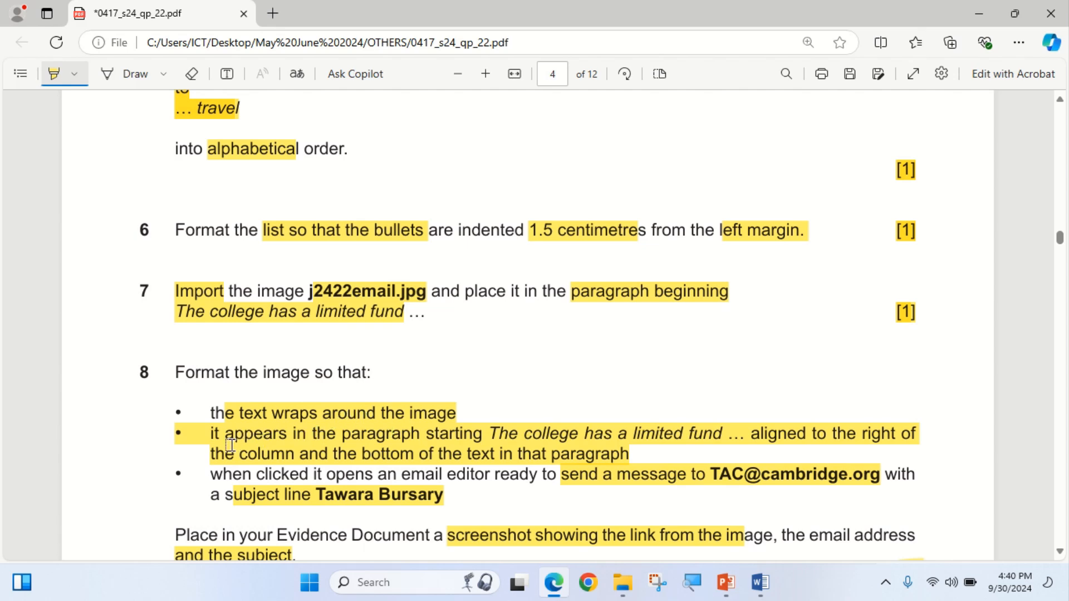
Set the email picture's text wrapping to Square in its Layout settings.
click(550, 590)
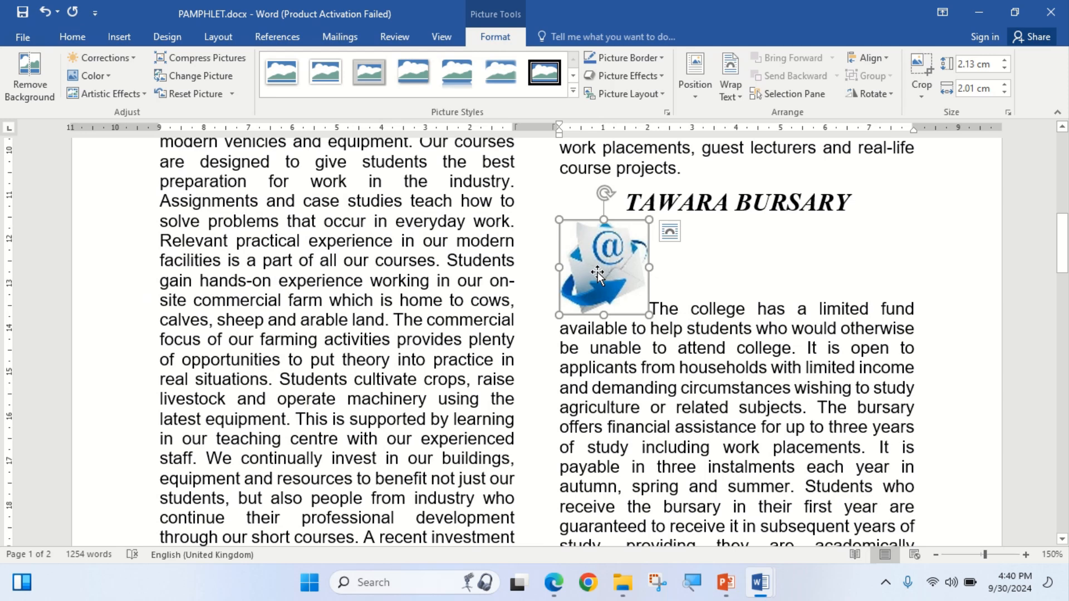
right_click(612, 266)
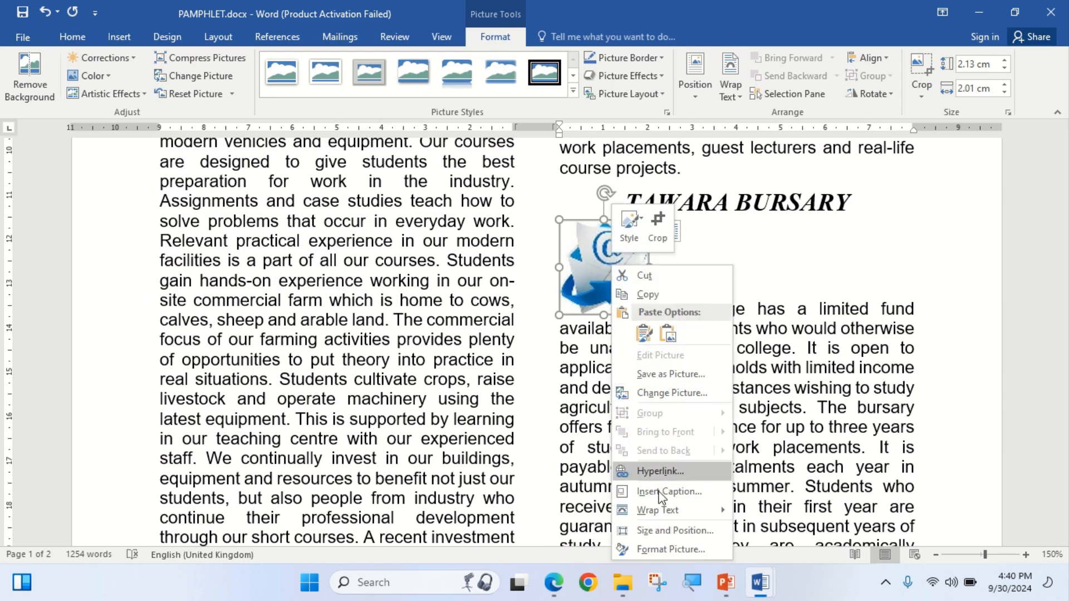
click(679, 532)
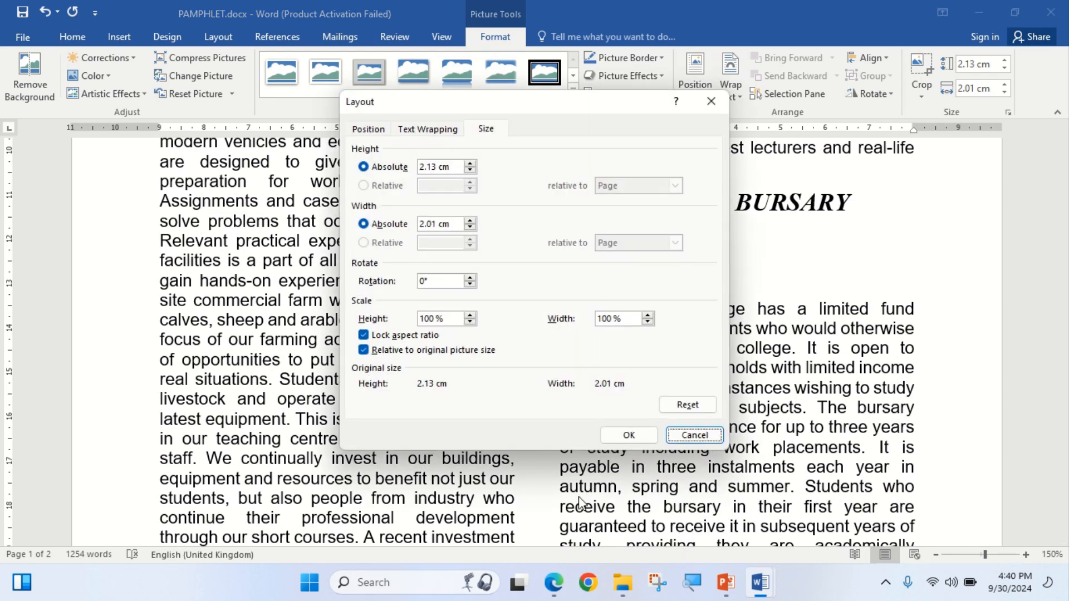
click(434, 130)
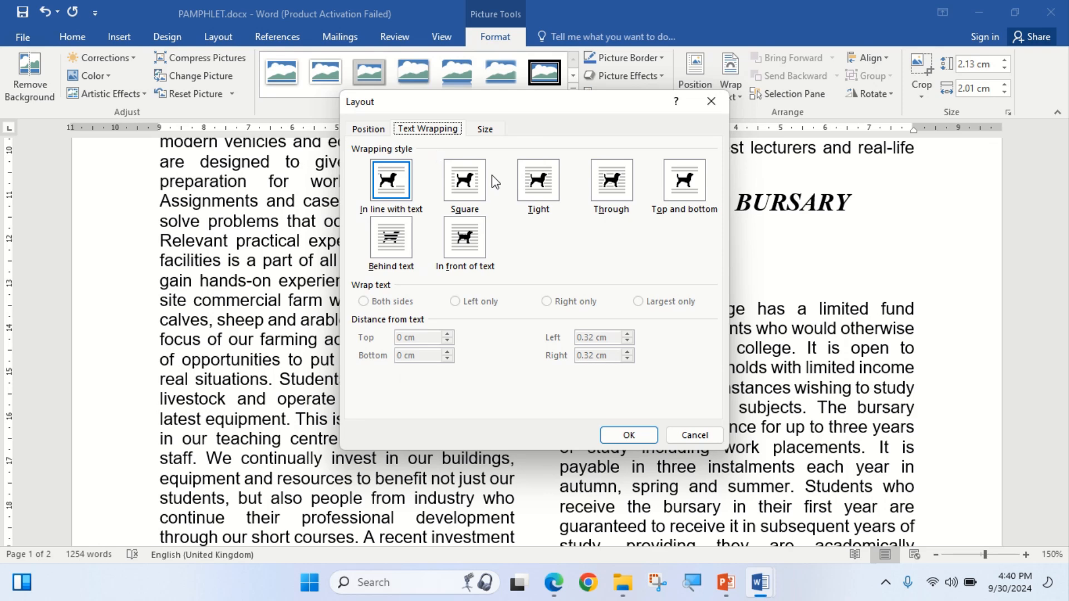
click(483, 189)
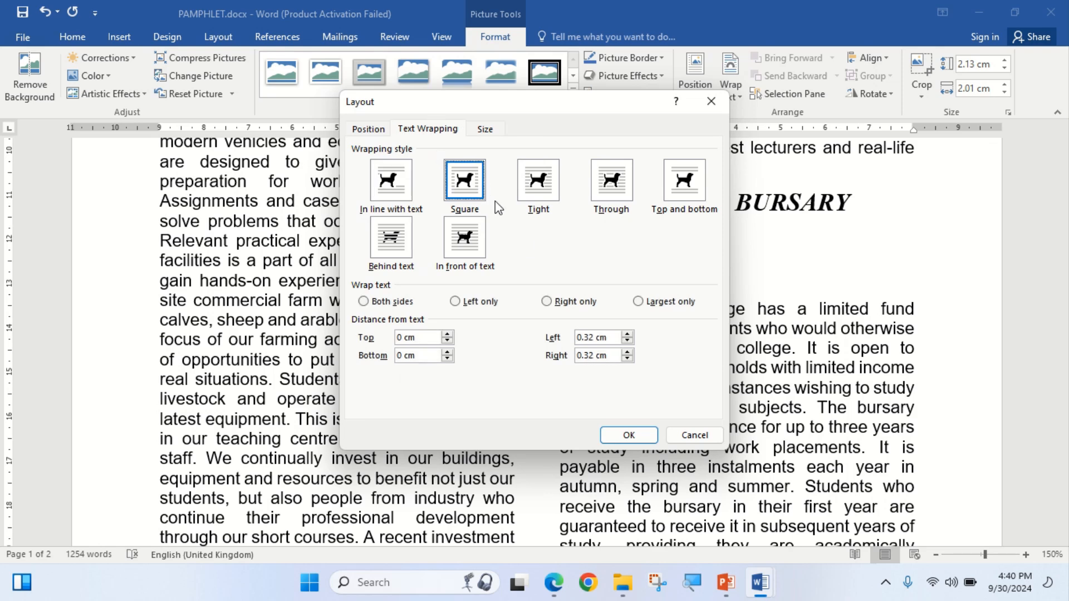
click(554, 585)
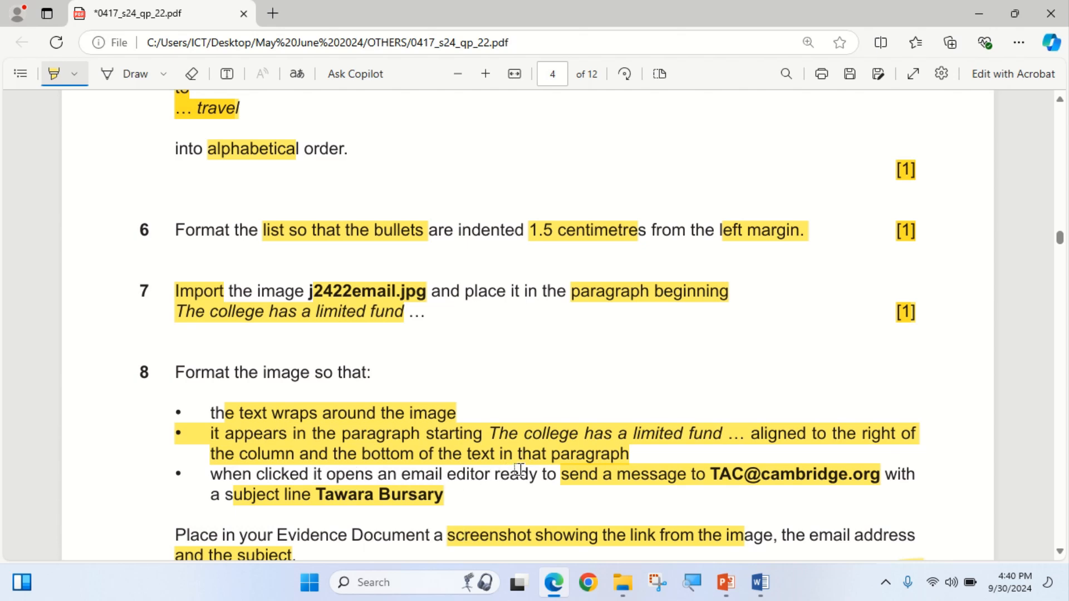
click(564, 597)
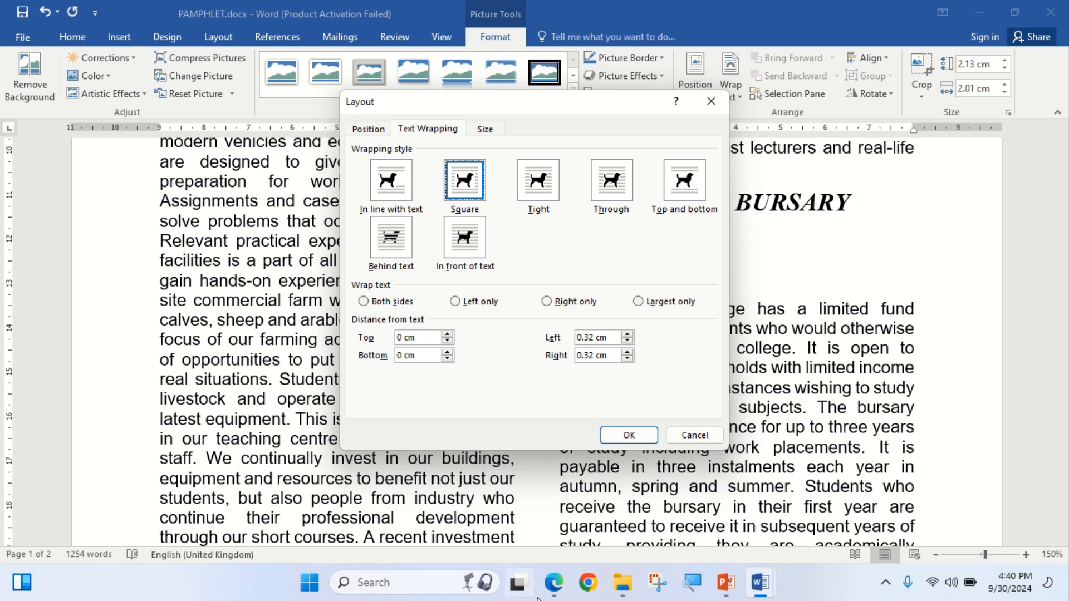
Position the picture with horizontal alignment Right relative to Column and confirm.
click(372, 130)
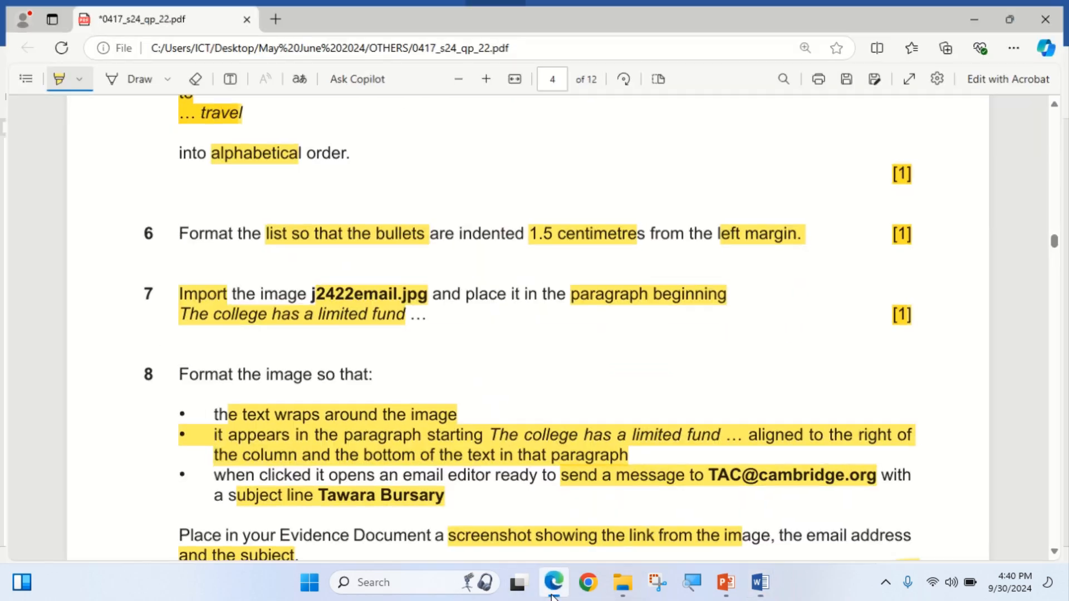
click(554, 583)
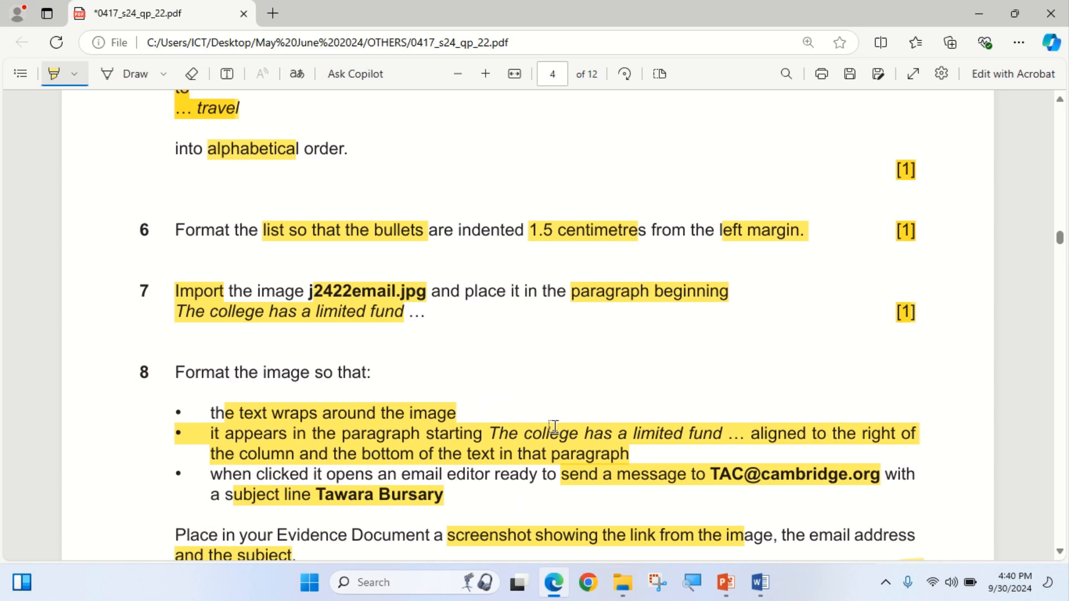
click(554, 582)
click(373, 171)
click(543, 168)
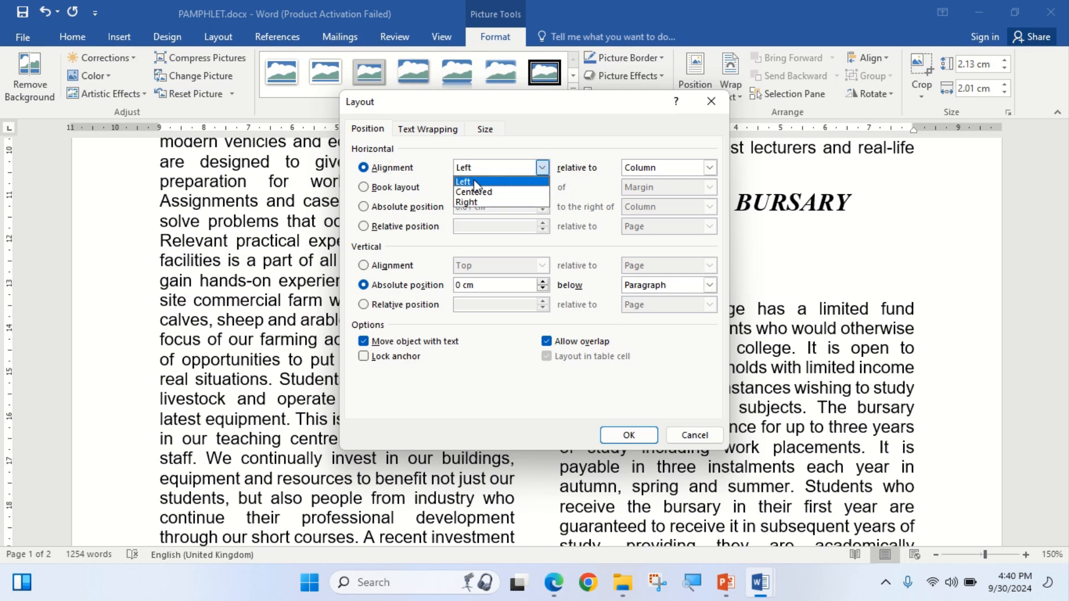
click(469, 202)
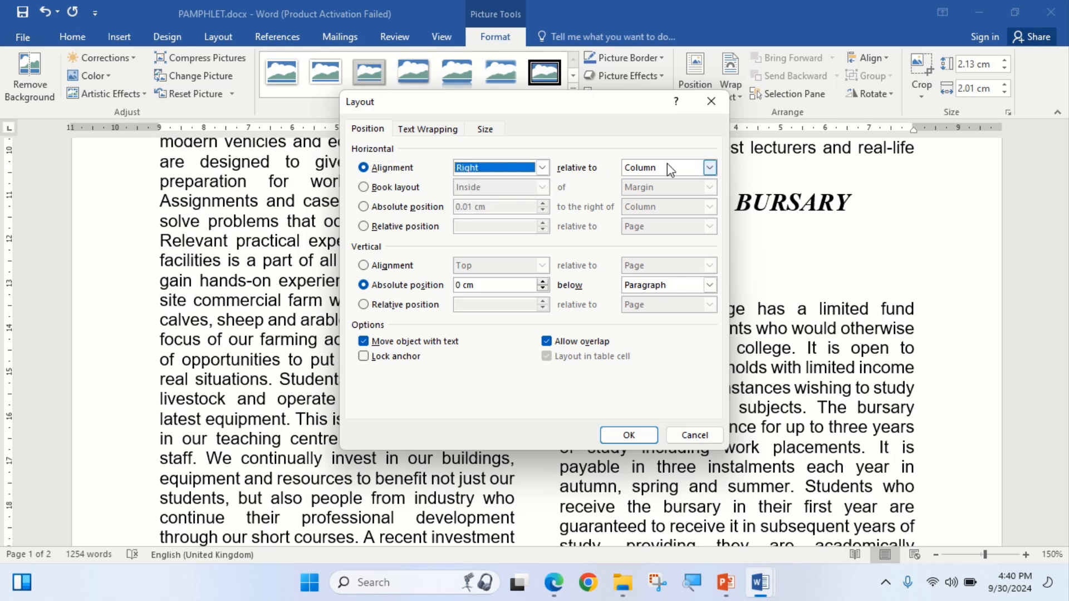
click(559, 584)
click(560, 585)
click(640, 434)
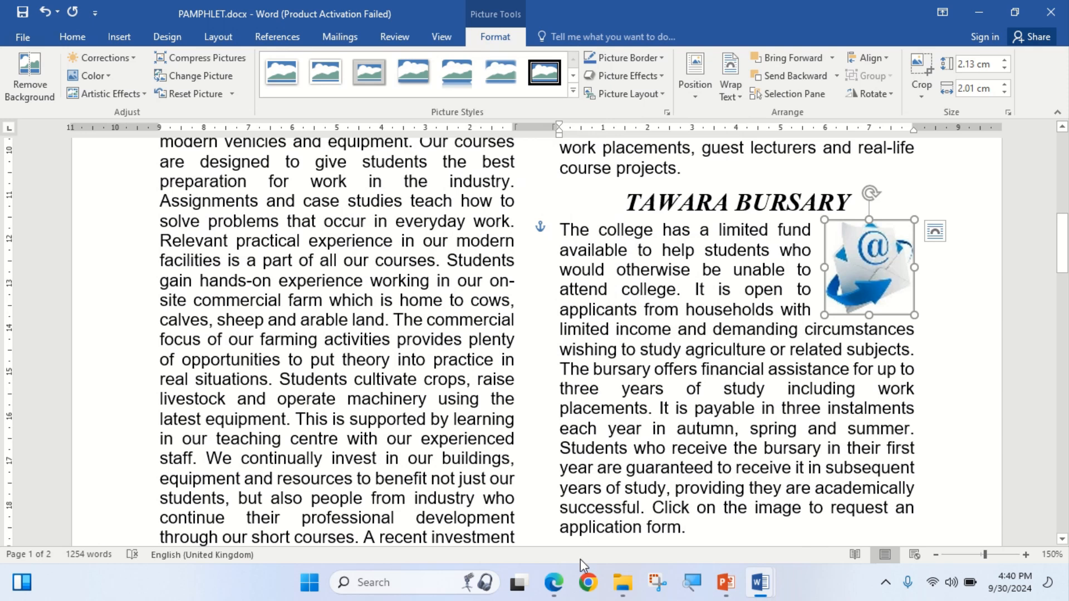
click(554, 582)
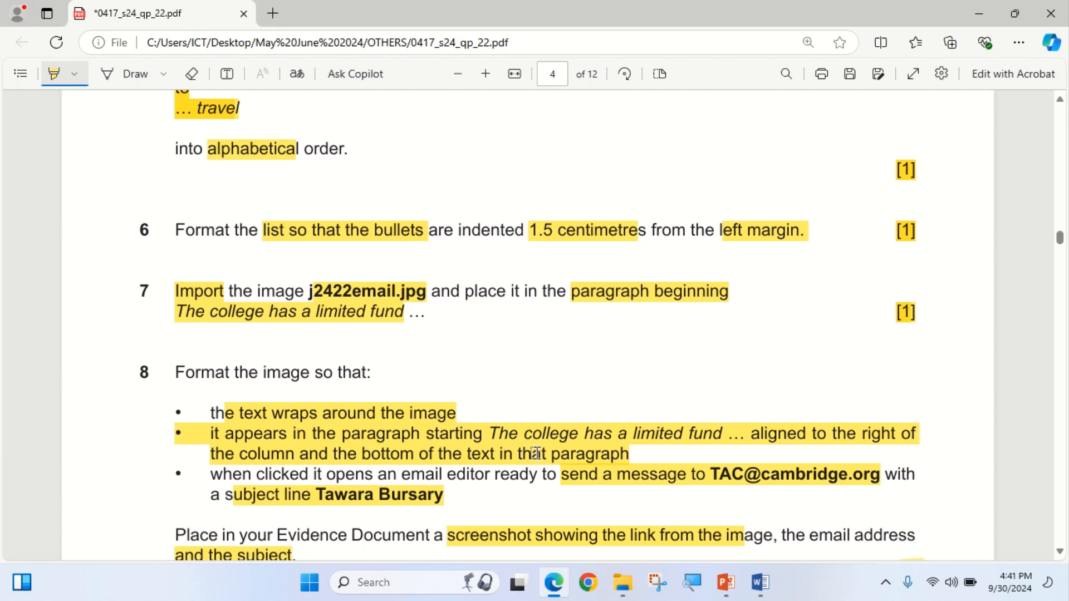
Scroll the question paper to question 8's email-link task, then bring up Word's Insert tab.
scroll(284, 412, down, 2)
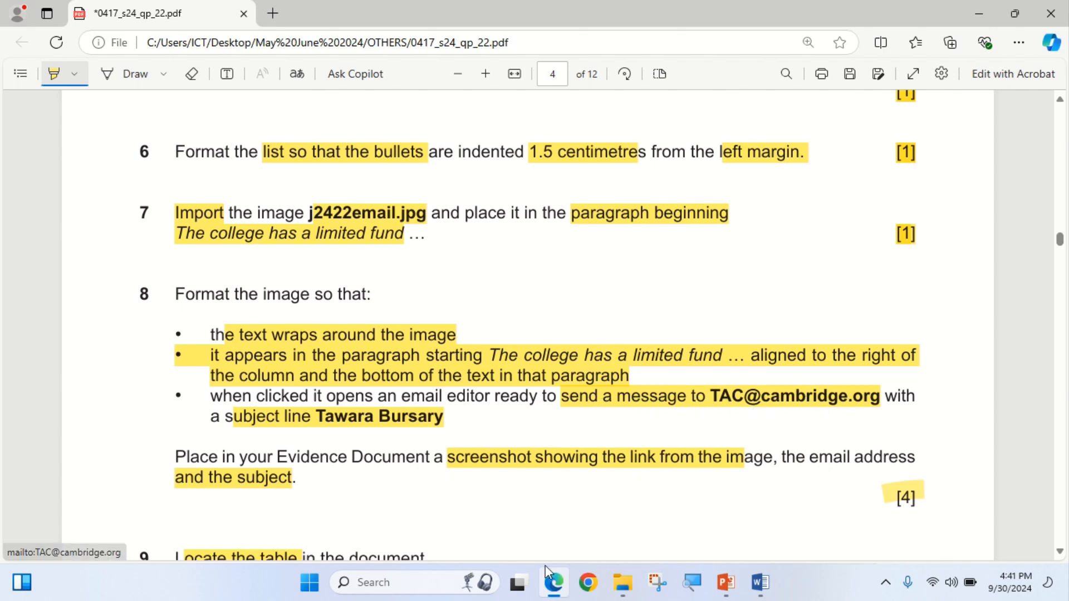
click(566, 565)
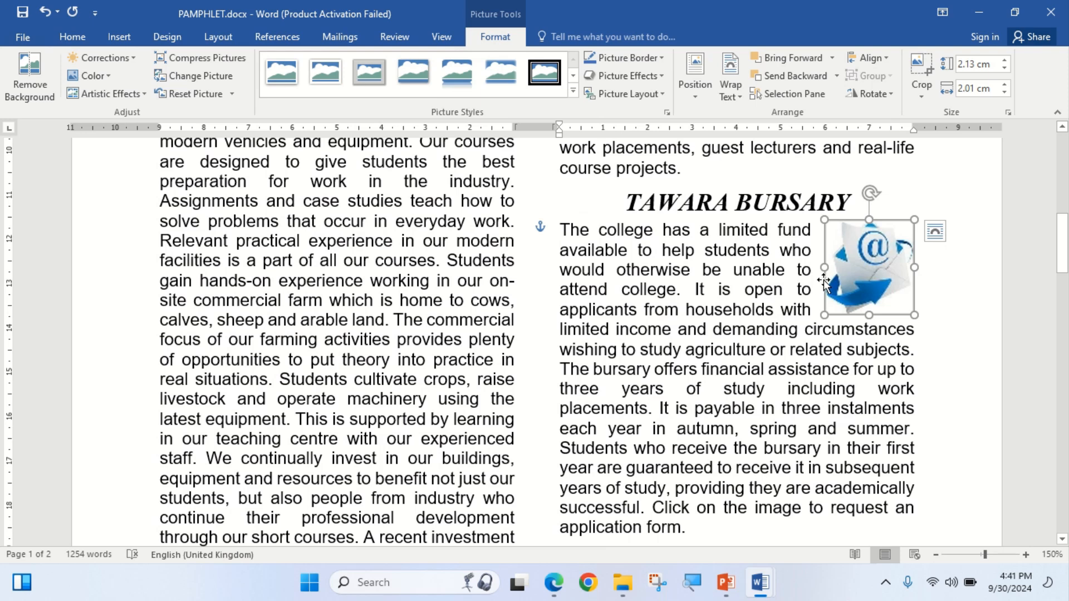
click(81, 43)
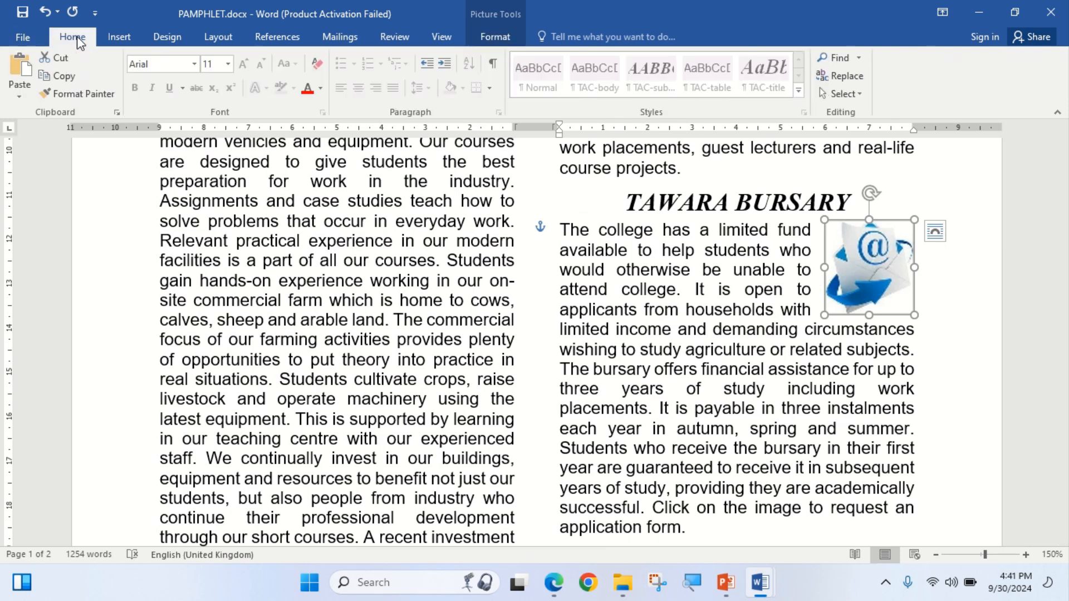
click(132, 41)
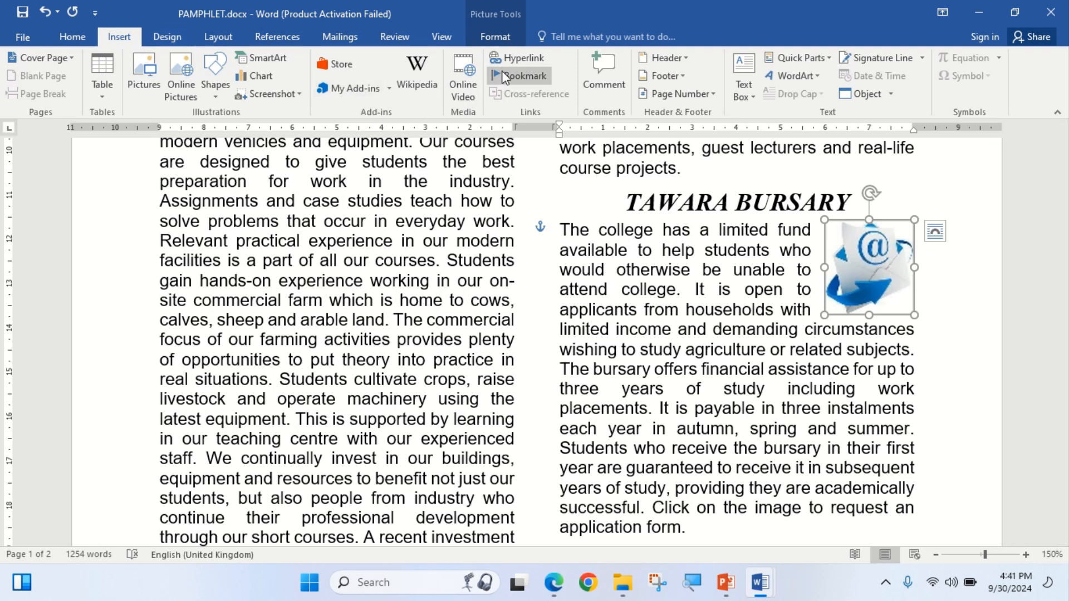
Open the picture's Hyperlink settings and highlight the required email address in question 8.
click(514, 58)
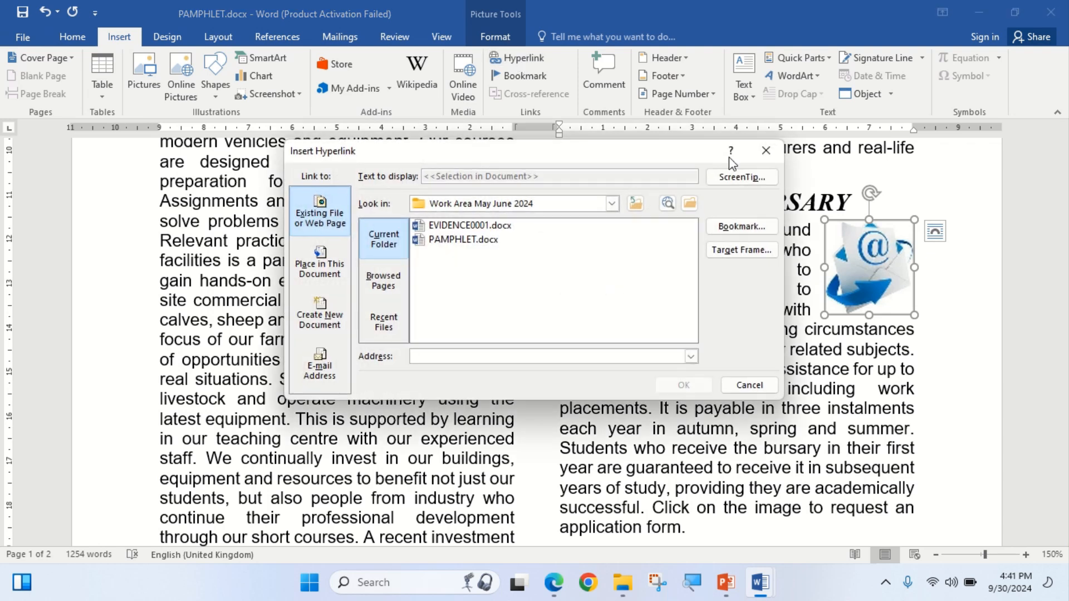
click(767, 150)
right_click(843, 261)
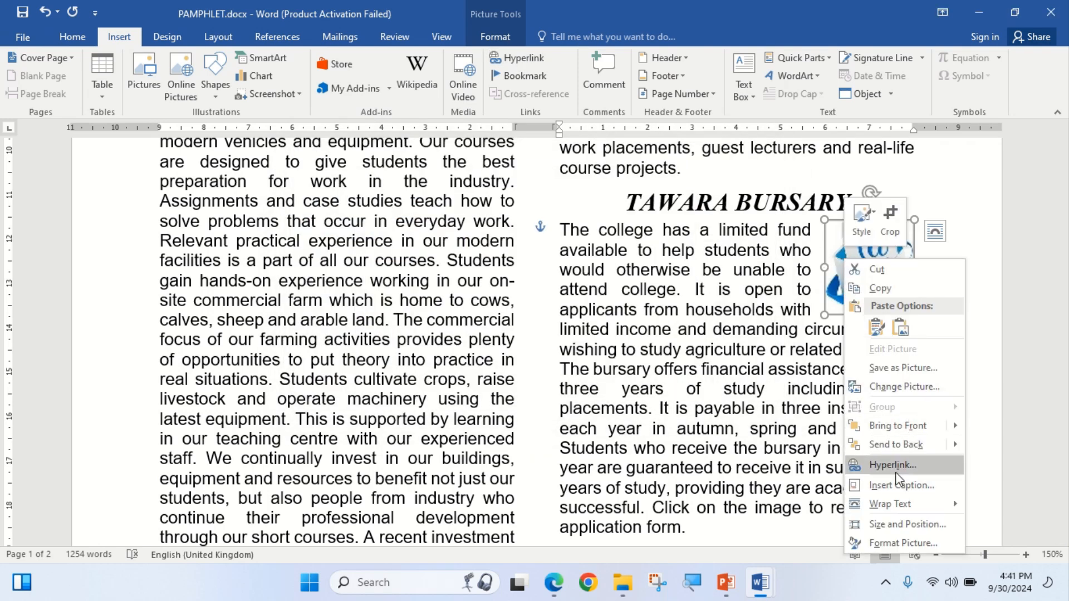
click(514, 61)
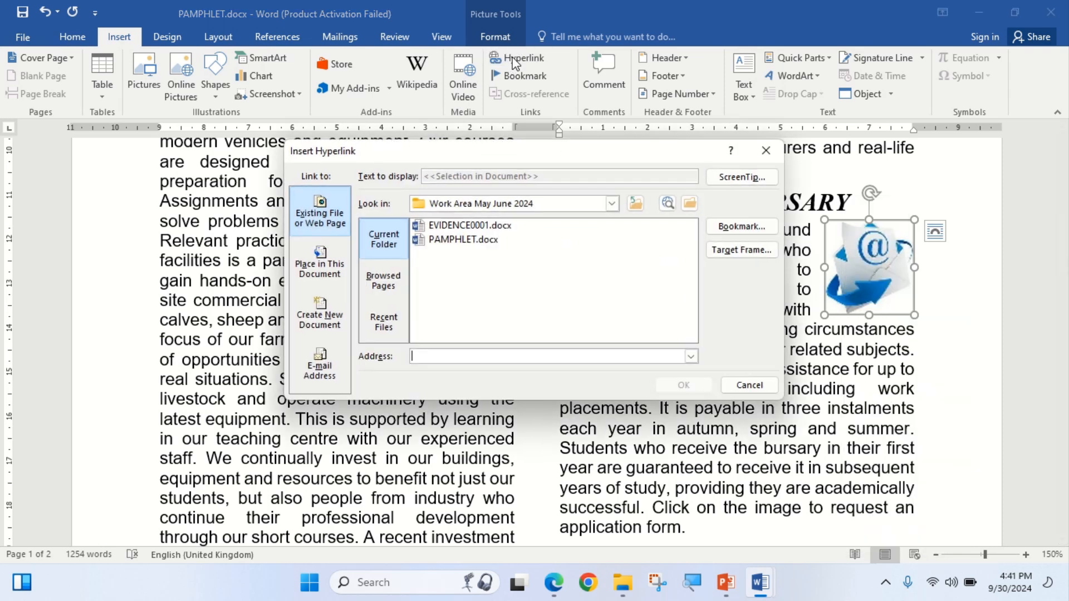
click(559, 589)
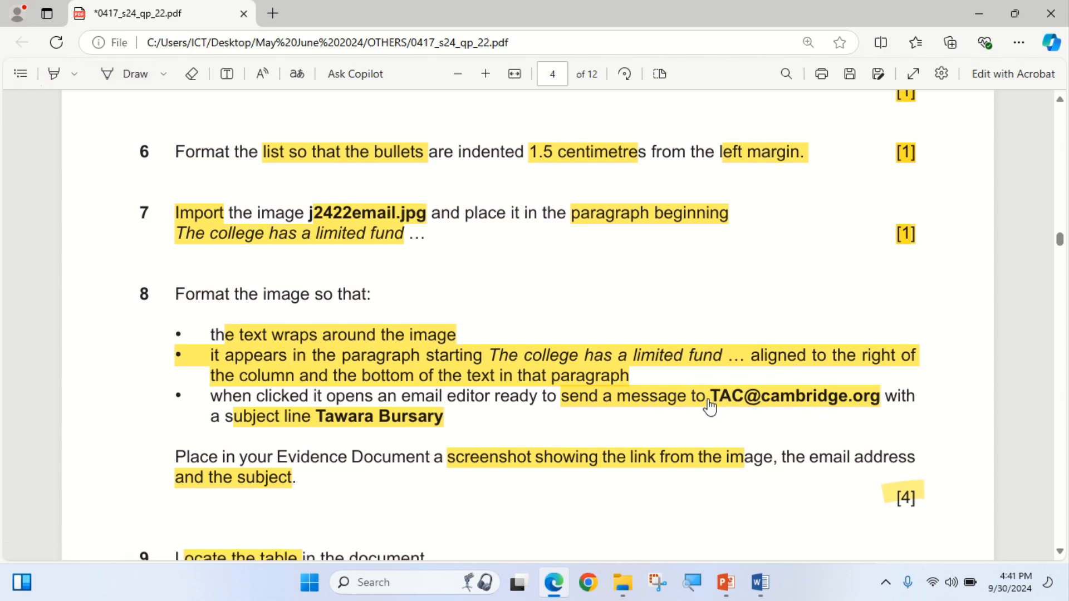
drag(701, 396, 881, 389)
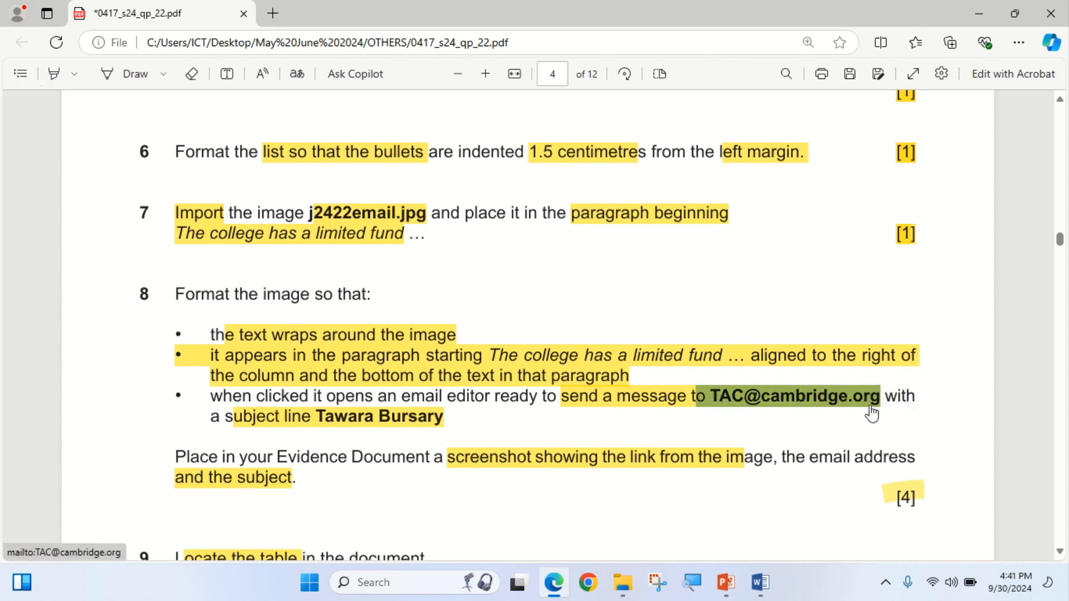
click(555, 582)
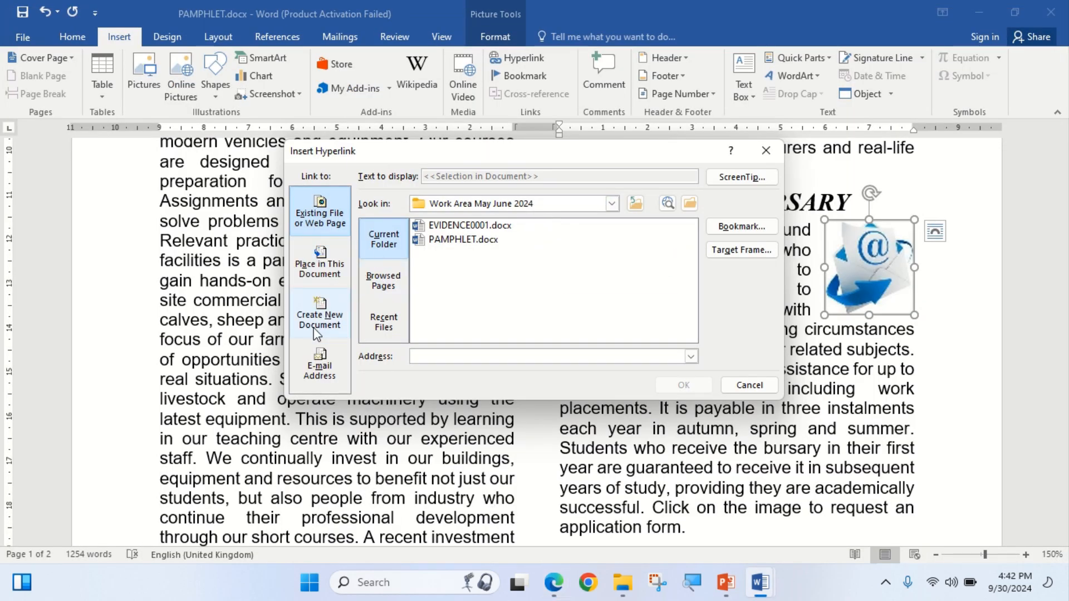
Choose E-mail Address as the link type and enter the required contact e-mail address.
click(316, 367)
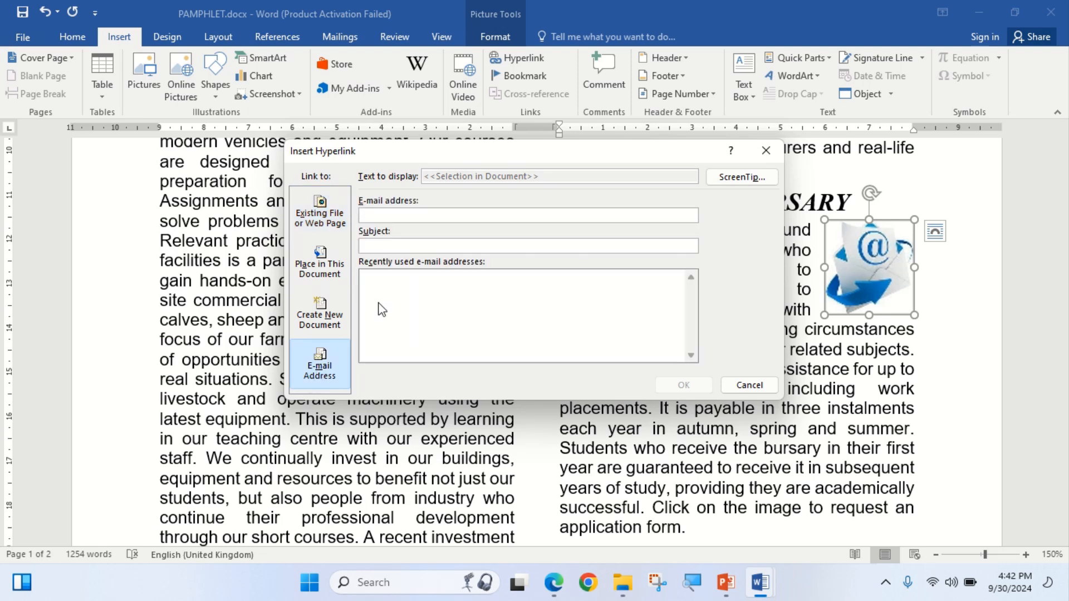
right_click(406, 214)
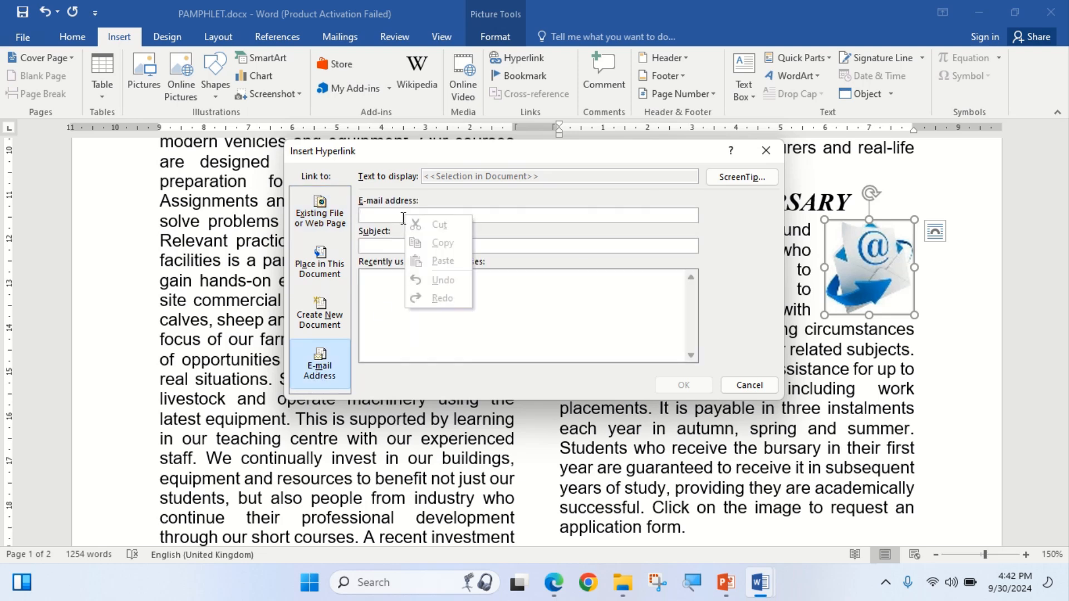
click(393, 237)
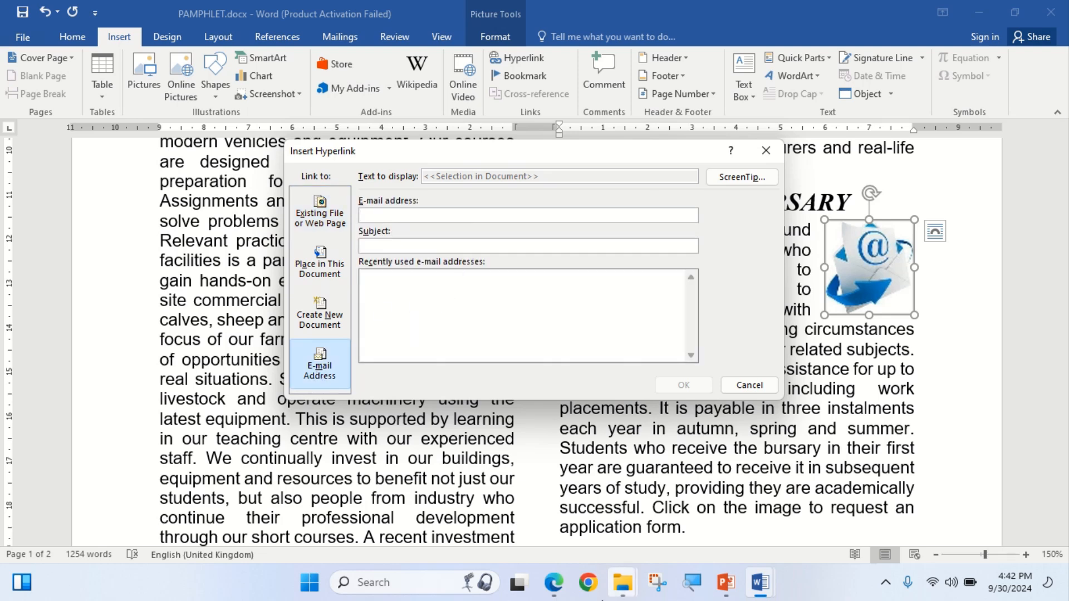
click(557, 588)
click(557, 588)
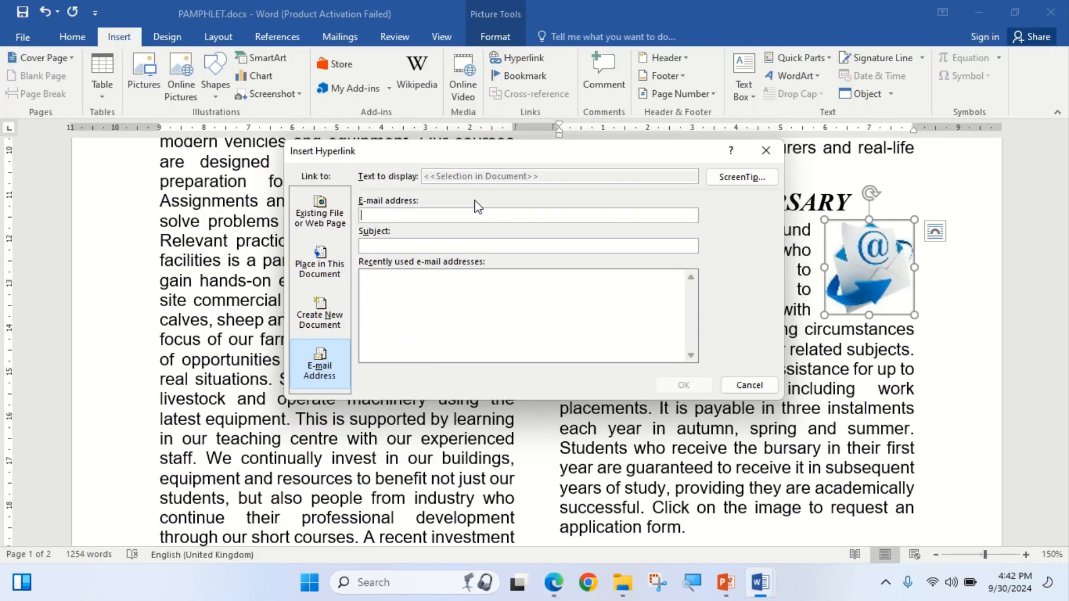
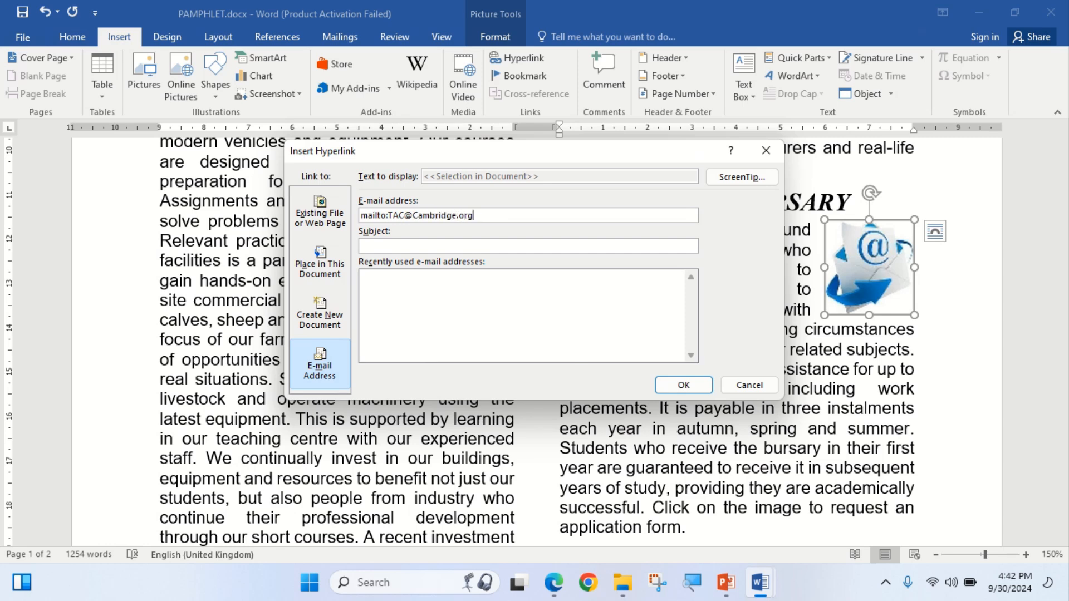
click(553, 583)
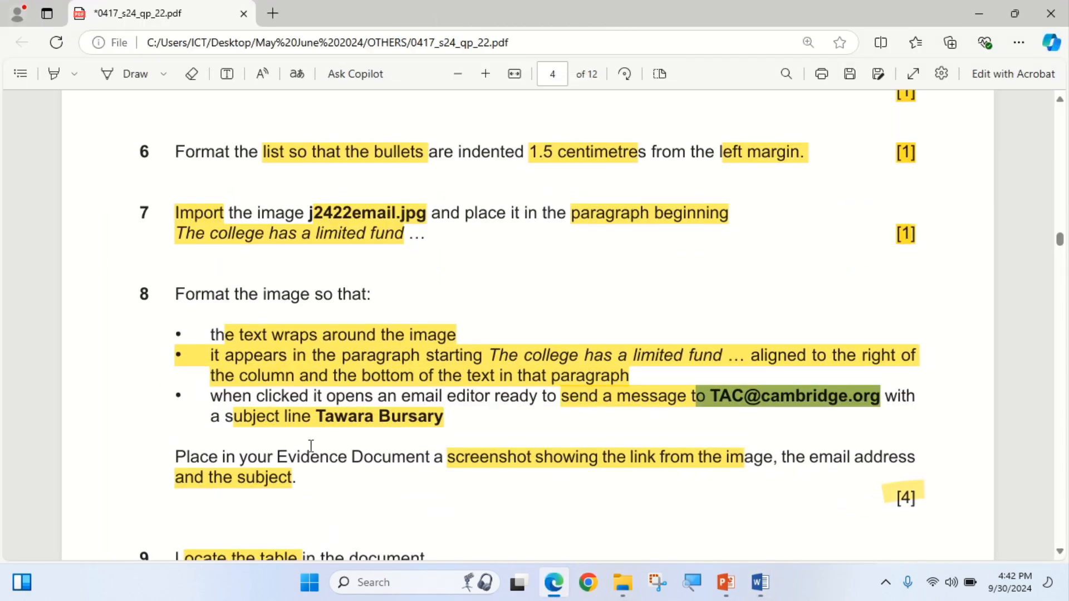
Copy 'Tawara Bursary' from the question paper and paste it into the hyperlink Subject box.
drag(318, 419, 452, 421)
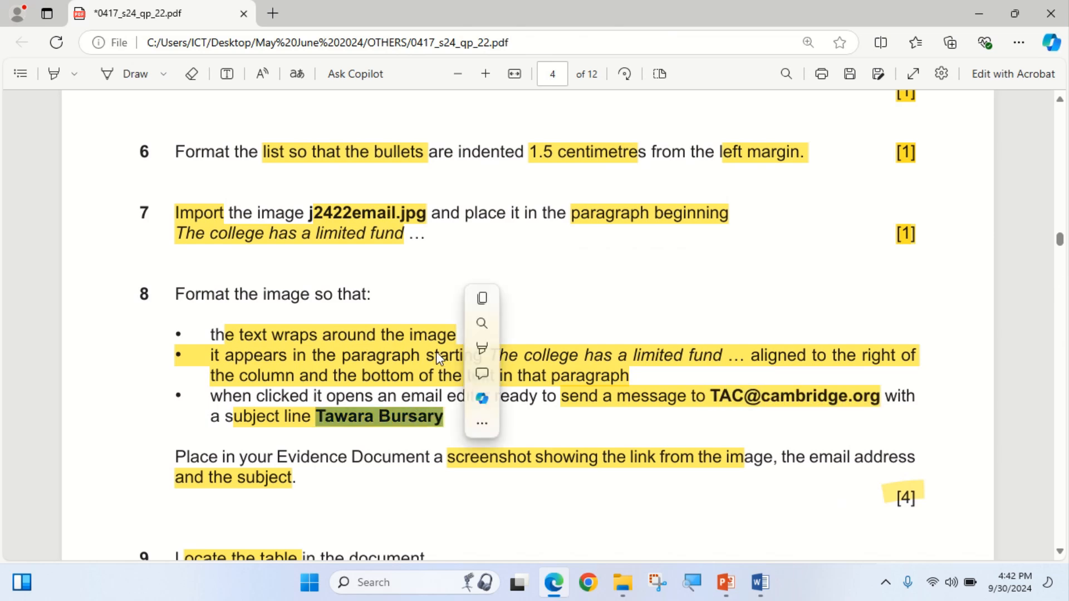
click(482, 299)
click(553, 583)
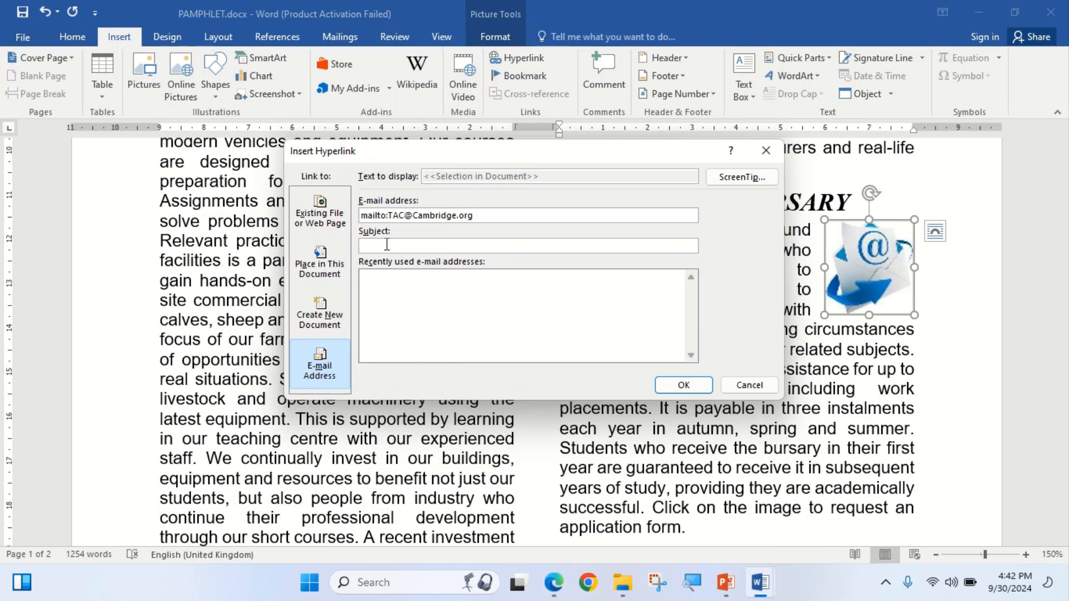
right_click(387, 245)
click(438, 291)
Recheck the question paper and move the Insert Hyperlink window aside to reveal the heading.
click(550, 591)
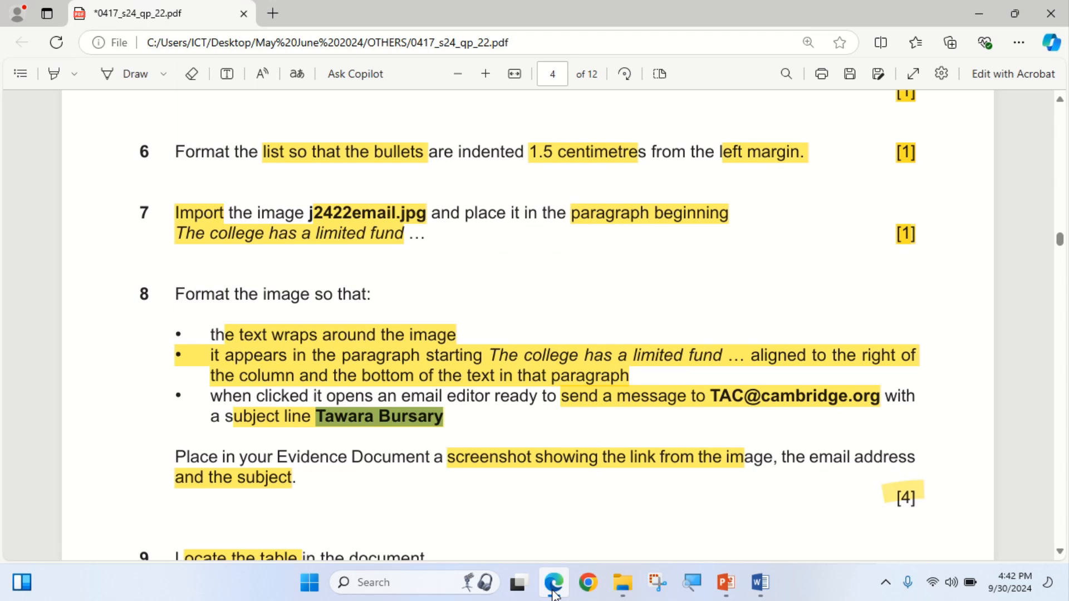
click(553, 591)
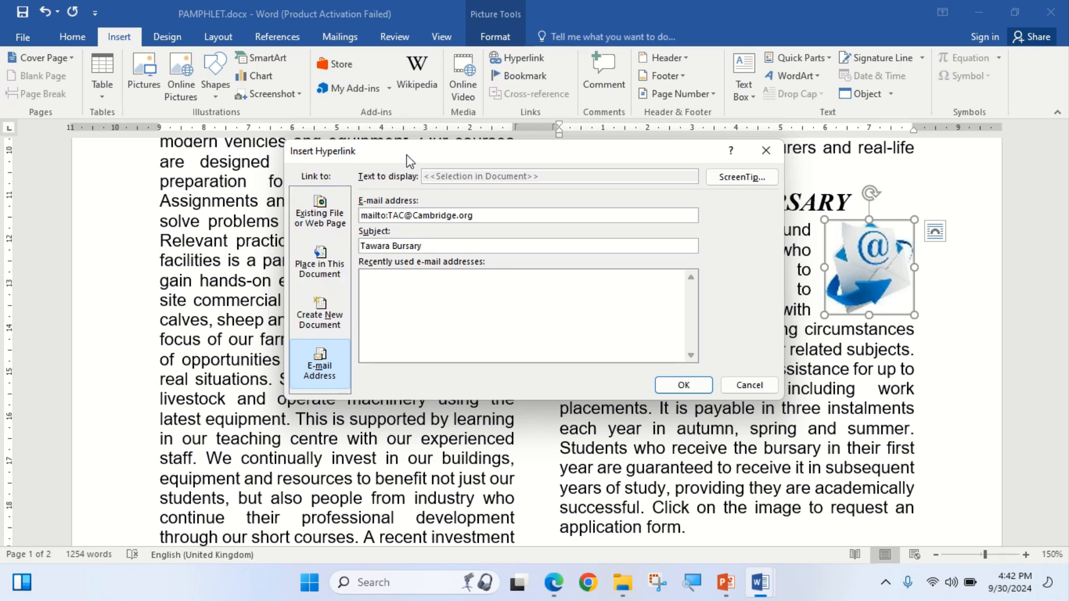
drag(403, 156, 397, 192)
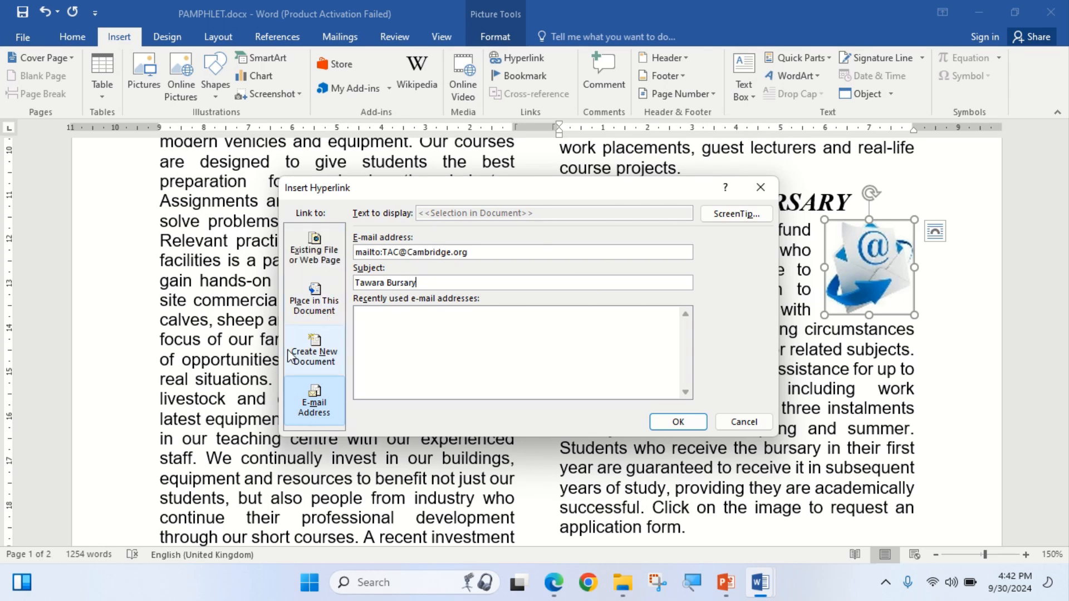
click(554, 591)
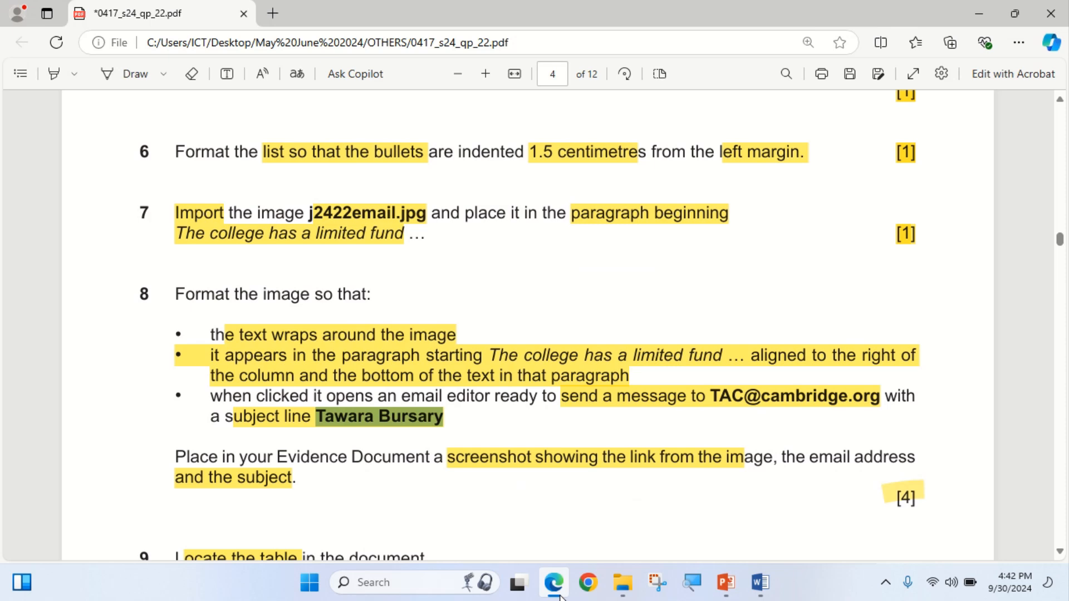
click(559, 594)
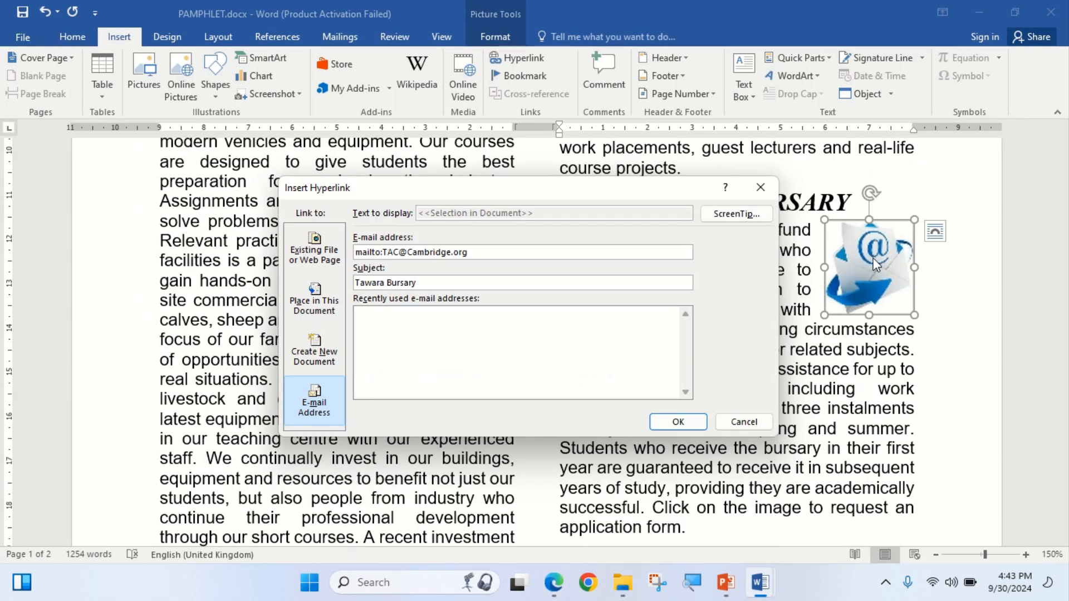
drag(651, 187, 682, 252)
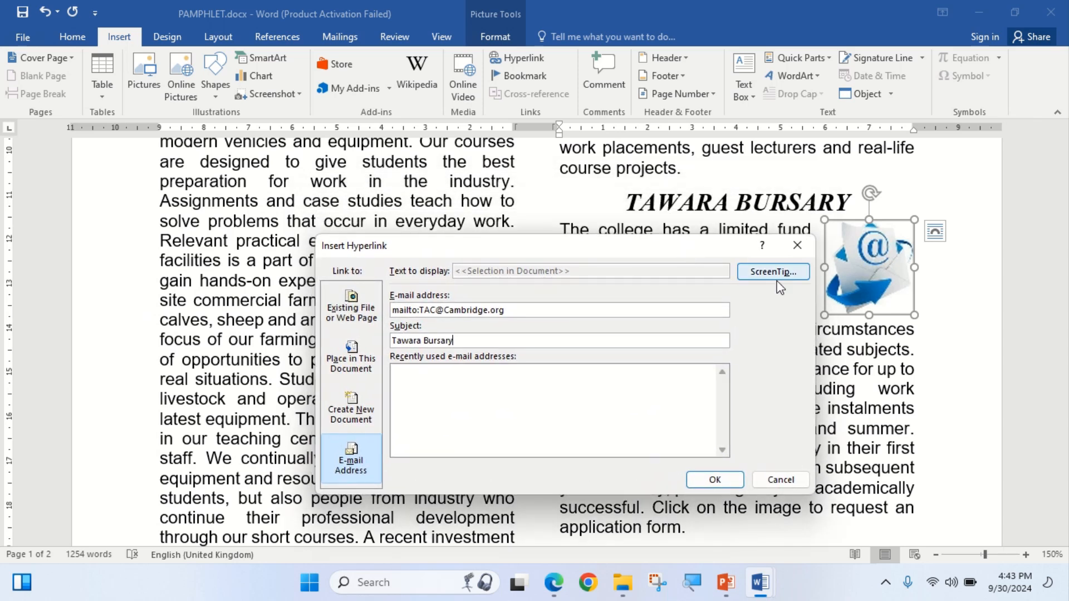
Snip the Insert Hyperlink settings on screen, then confirm the e-mail link on the picture.
drag(586, 251, 590, 237)
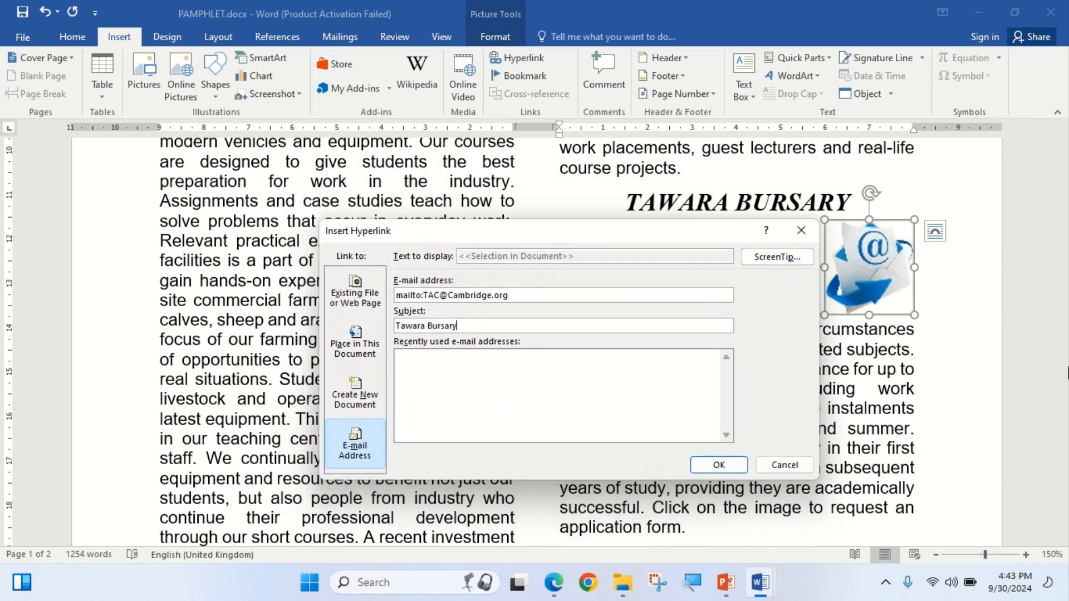
key(super+shift+s)
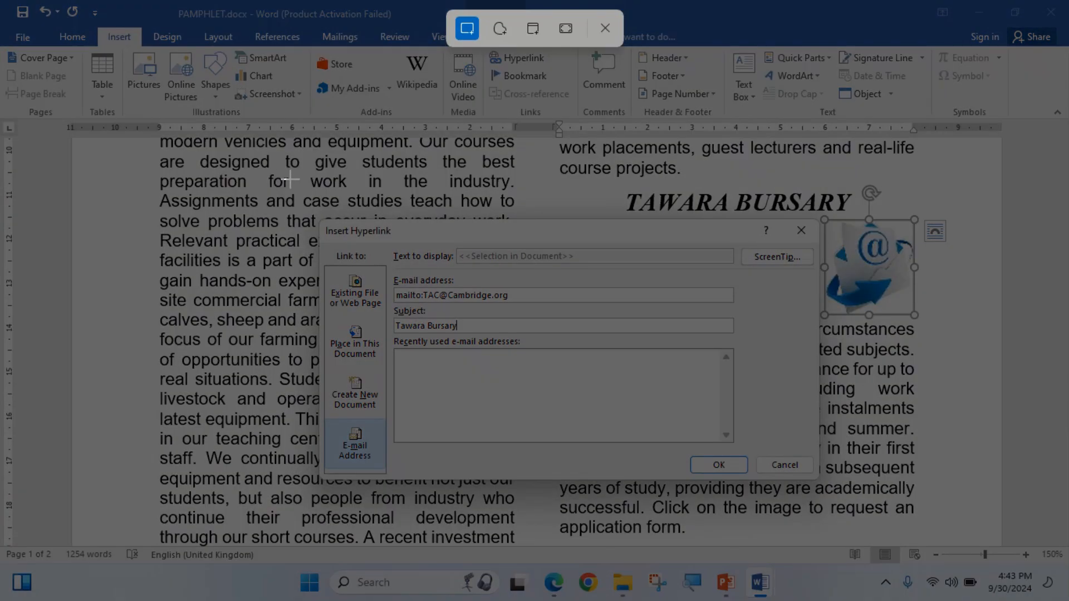
drag(314, 187, 928, 489)
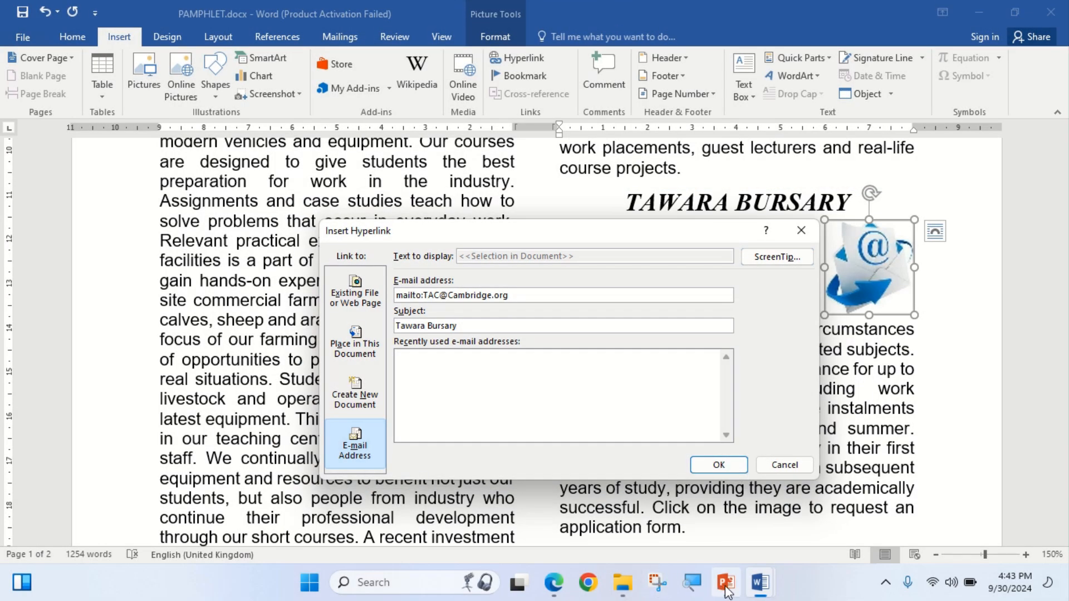
mouse_move(770, 592)
click(789, 513)
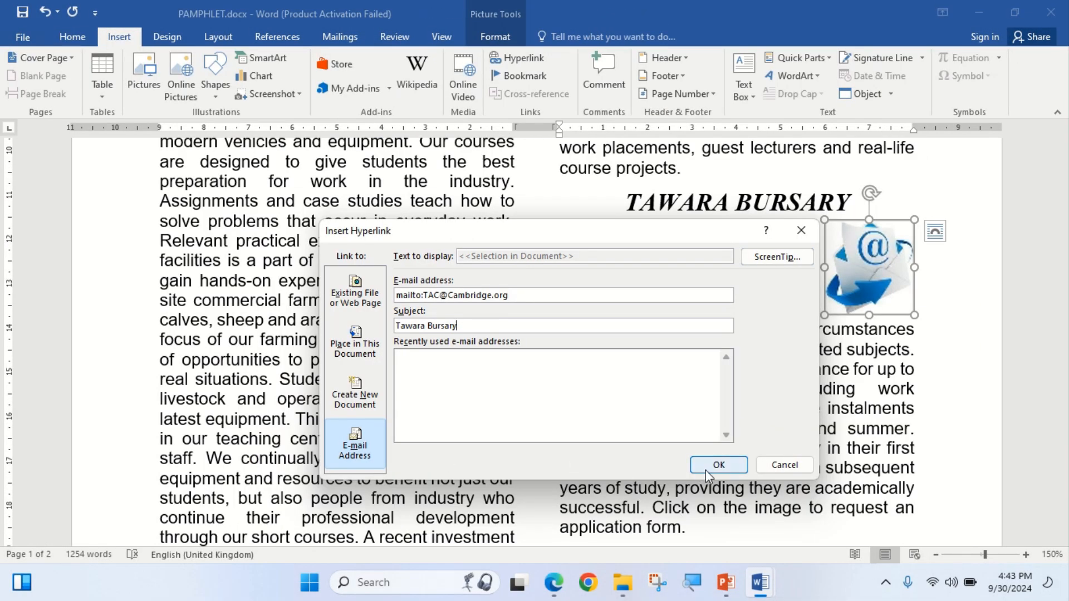
click(719, 465)
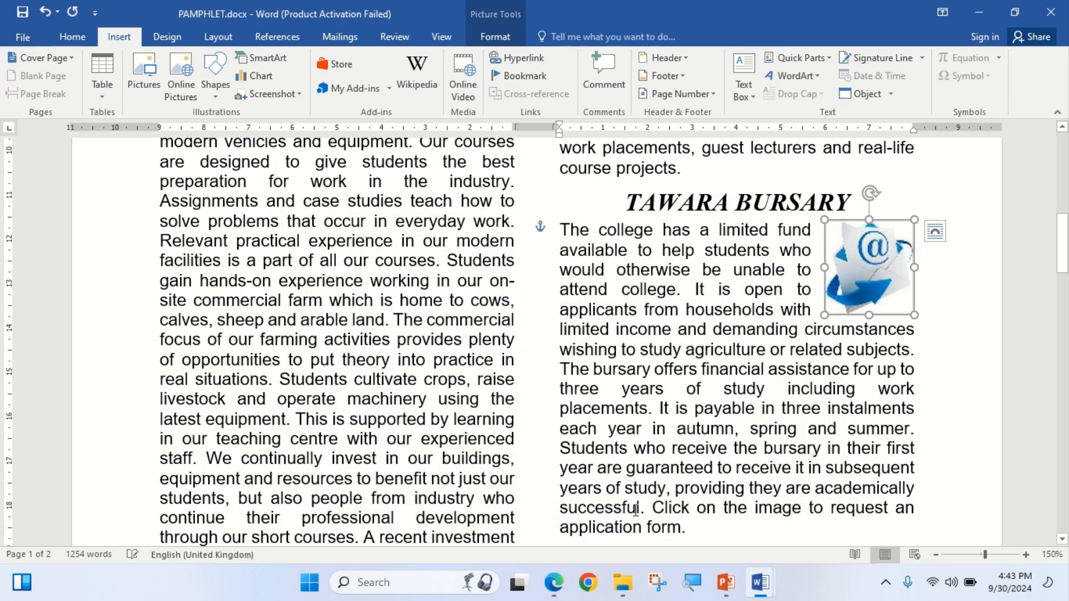
Paste the hyperlink screenshot under Step 8 evidence in EVIDENCE0001.docx.
click(557, 592)
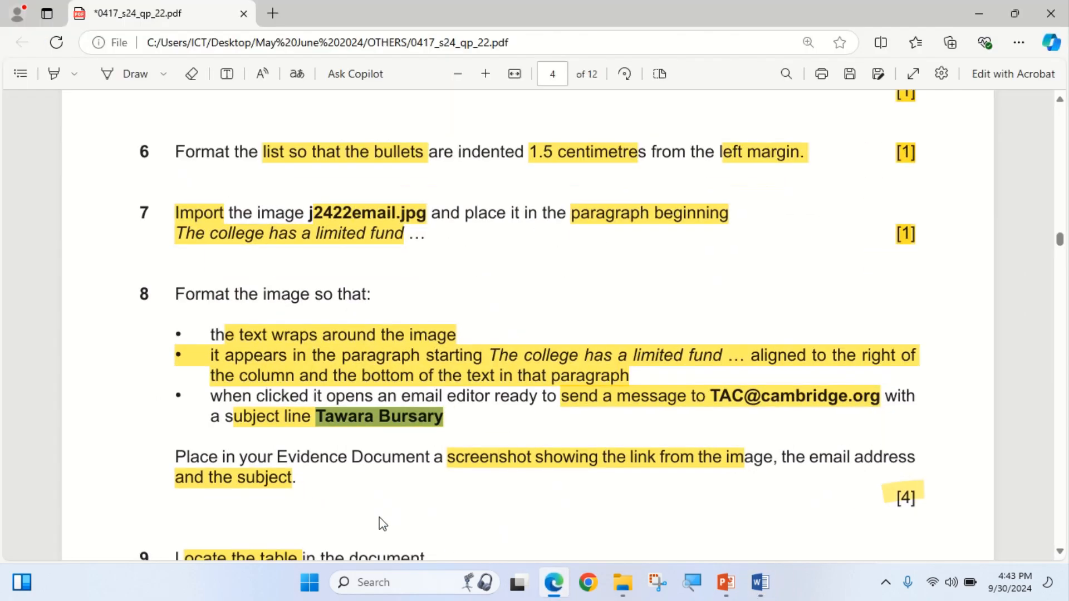
scroll(334, 473, down, 4)
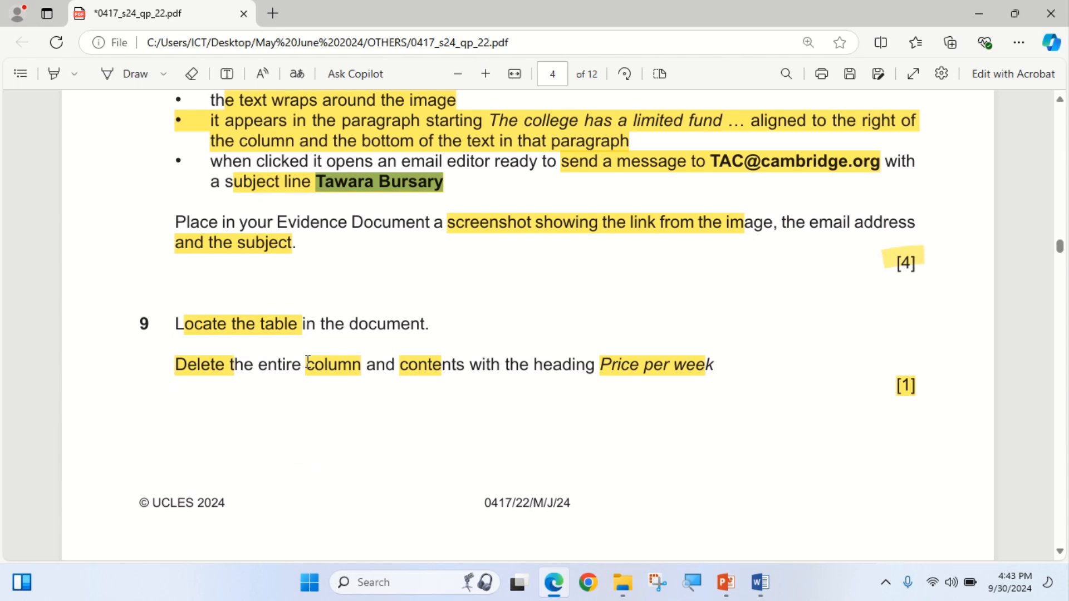
mouse_move(760, 582)
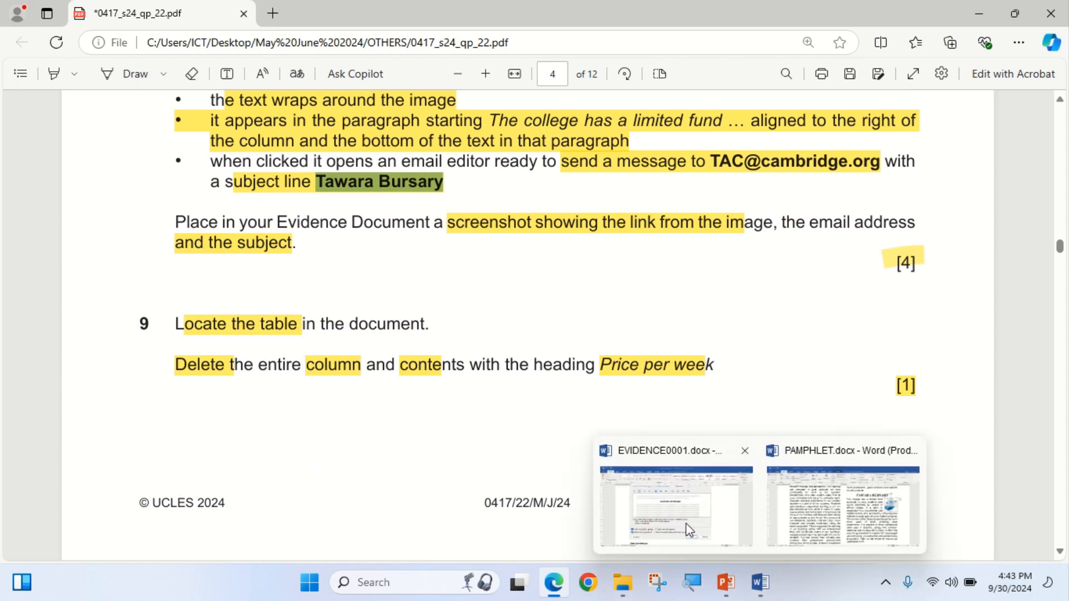
click(686, 523)
scroll(577, 494, down, 3)
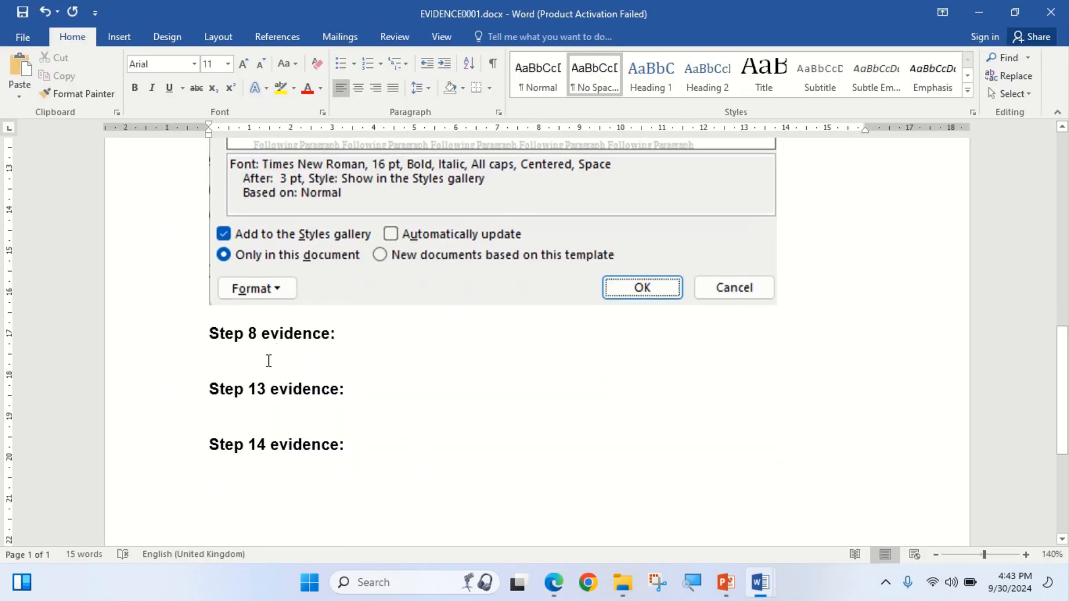
click(19, 67)
mouse_move(554, 582)
click(556, 529)
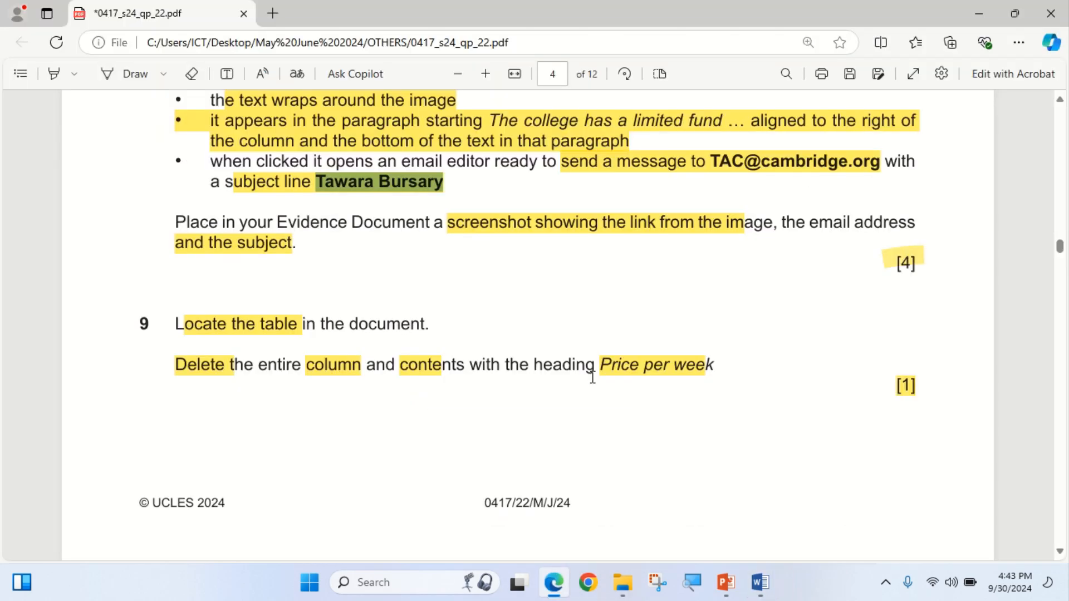
mouse_move(760, 582)
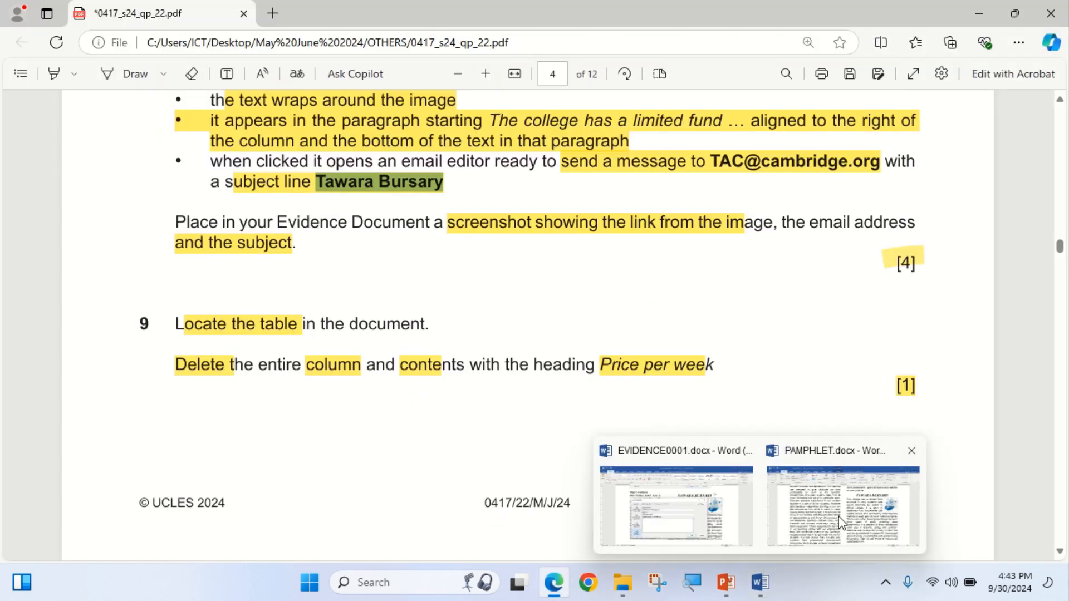
click(842, 521)
Recheck the email picture's mailto address and Tawara Bursary subject, keep them, and return to the exam PDF.
right_click(877, 289)
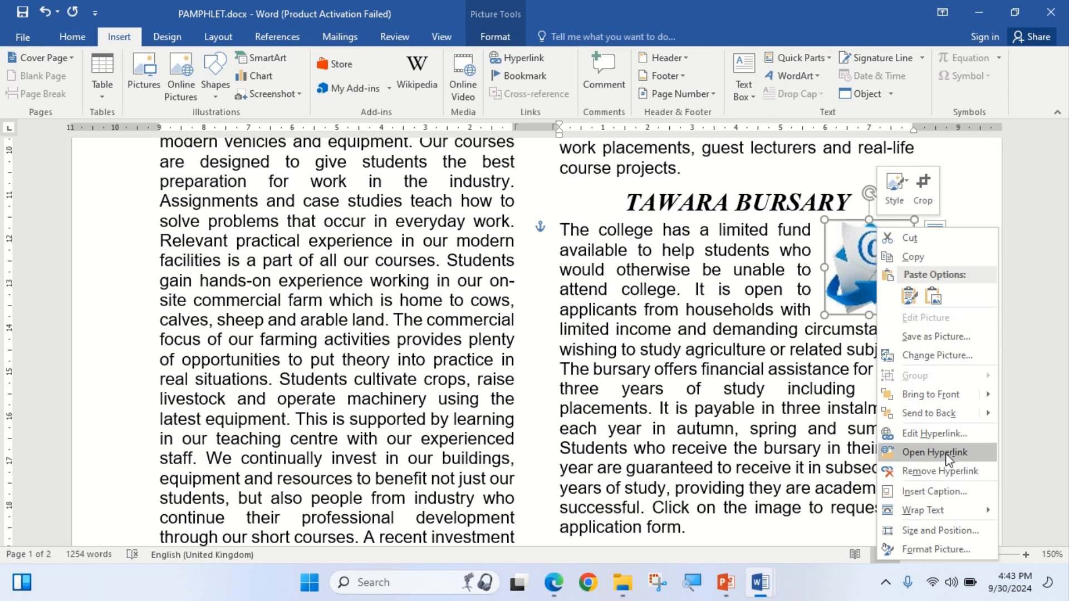
click(948, 436)
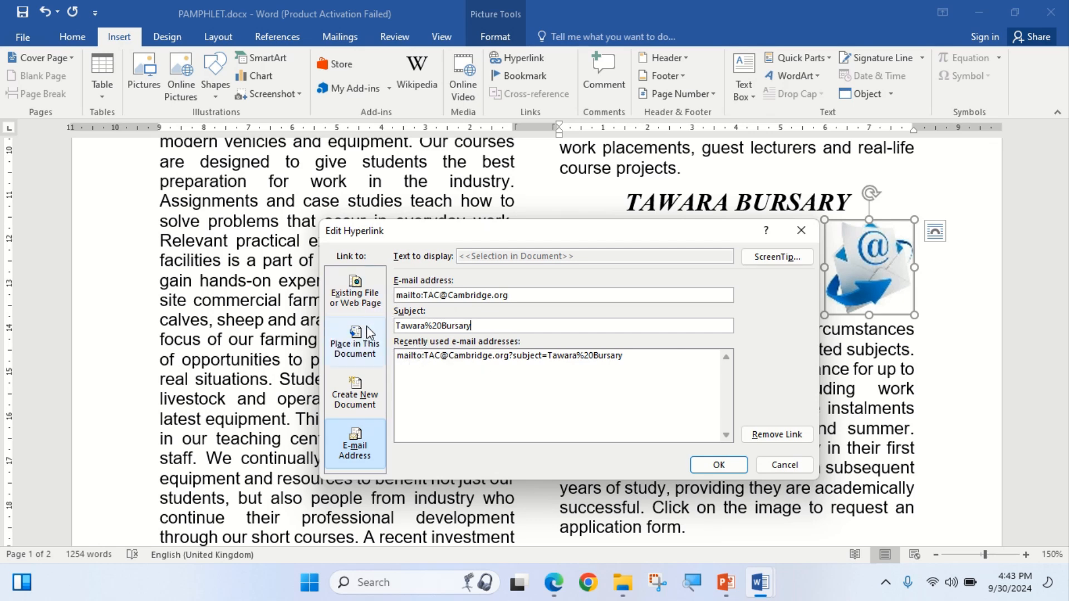
click(739, 466)
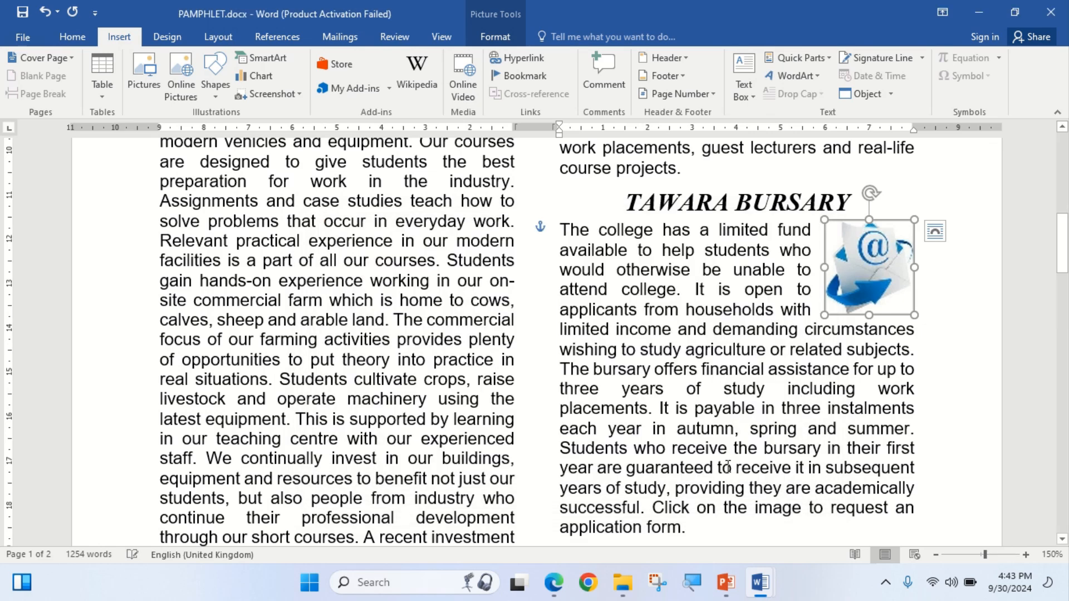
click(552, 583)
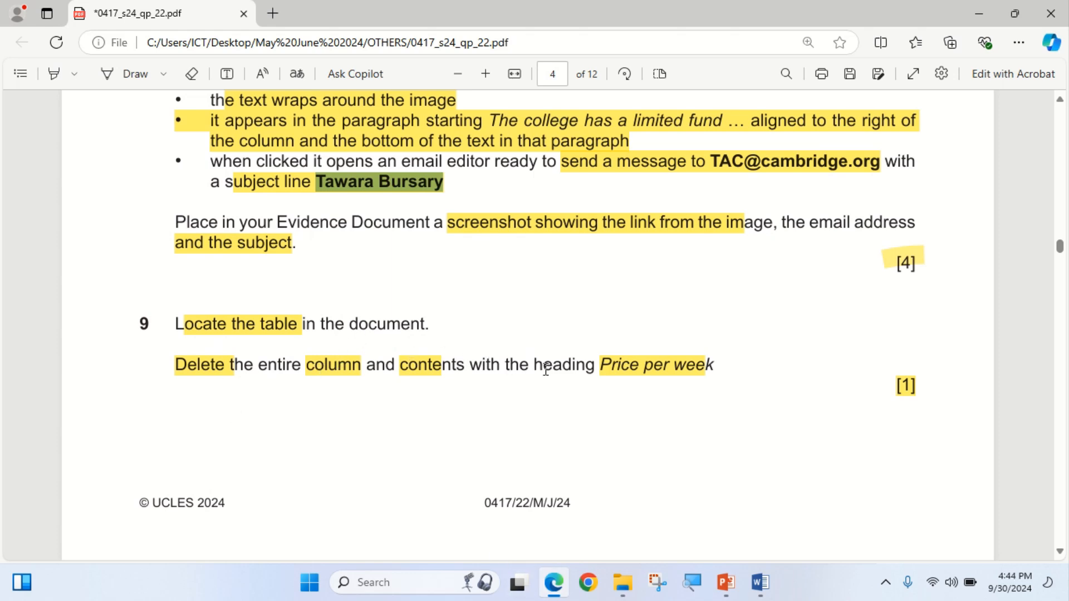
Select a Price per week cell and try the cell Delete options, cancelling without changes.
click(557, 582)
scroll(555, 375, down, 20)
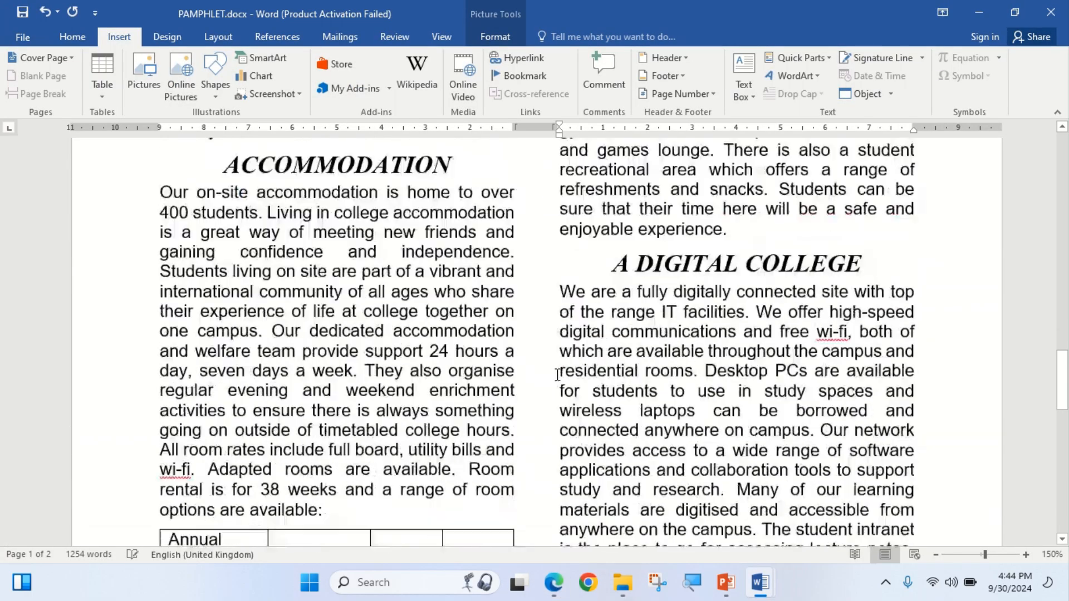
scroll(554, 376, down, 3)
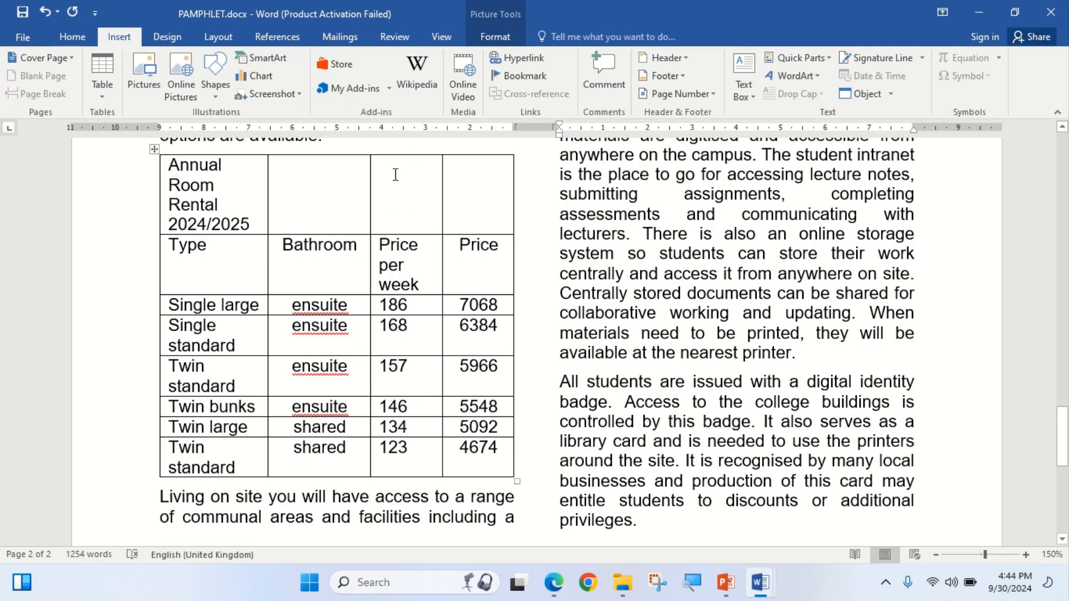
click(400, 245)
right_click(400, 258)
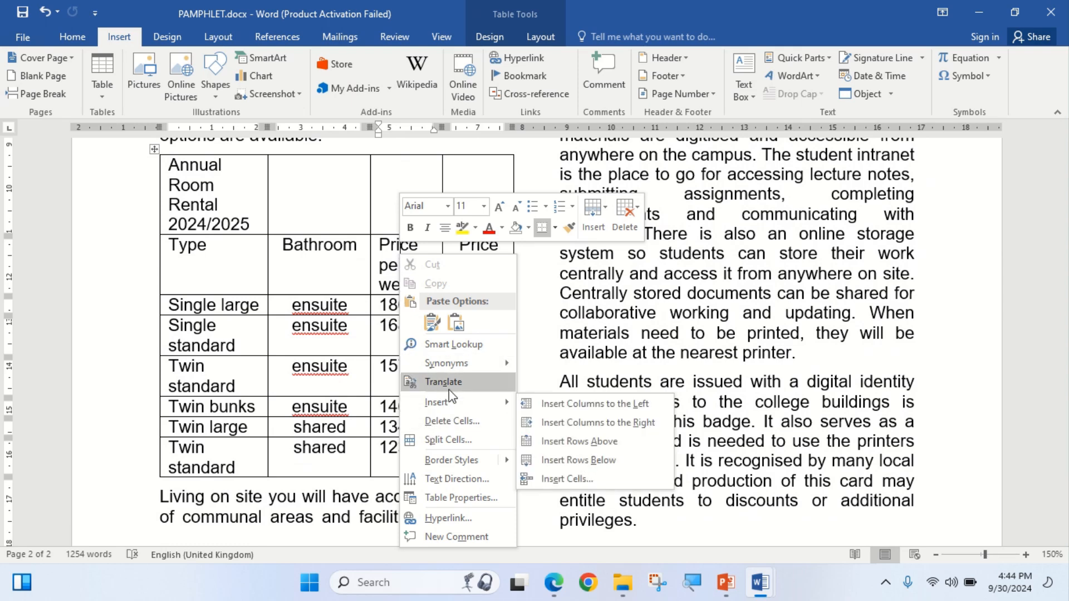
click(452, 422)
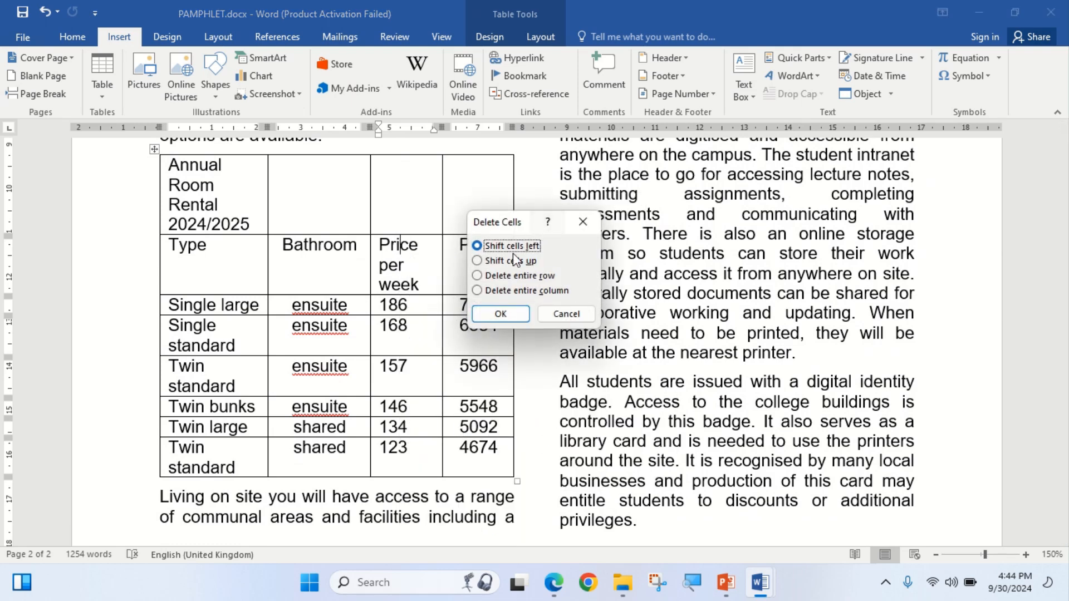
click(477, 291)
click(560, 314)
Remove the Price per week column with Table Layout's Delete Columns, then scroll the exam paper.
click(489, 37)
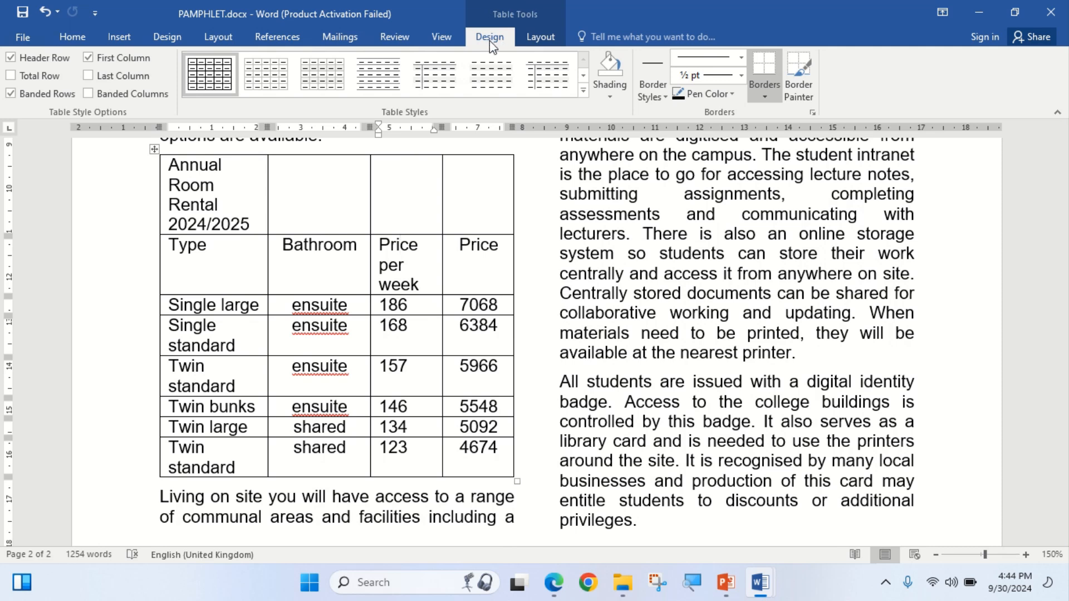
click(538, 39)
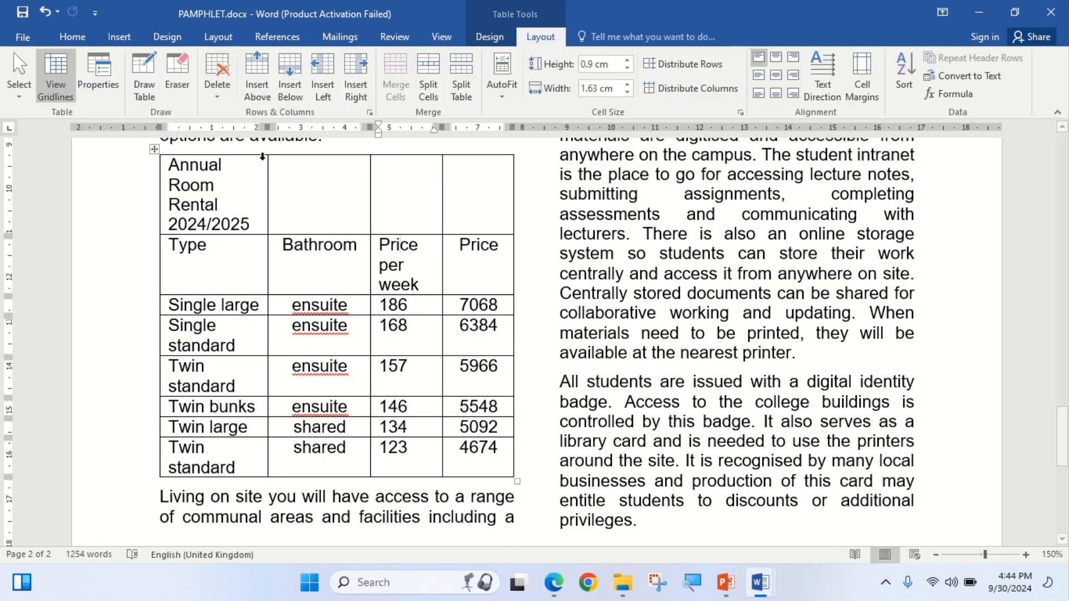
click(222, 98)
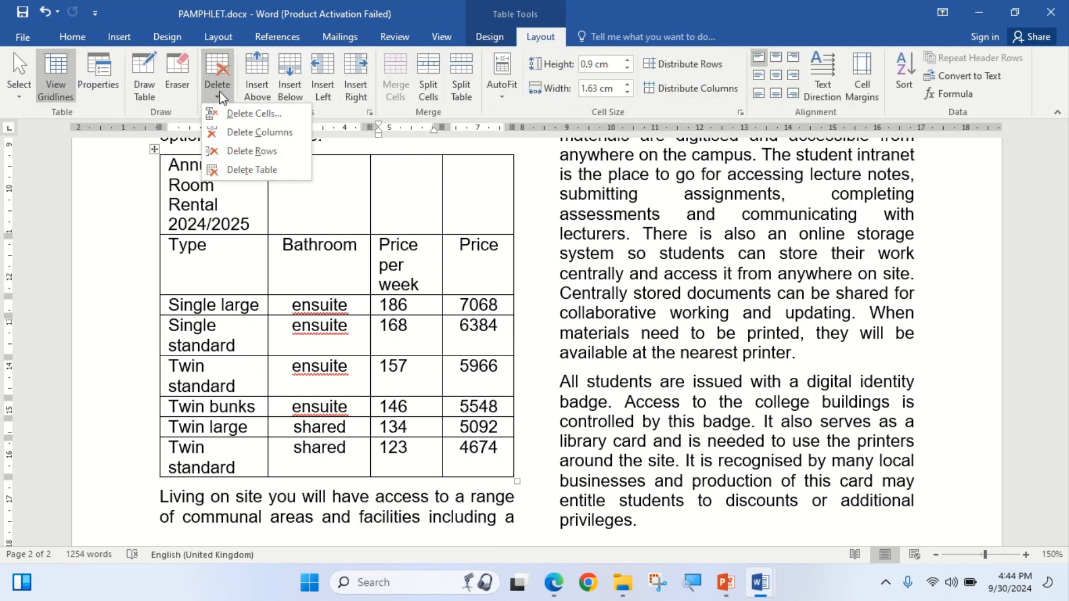
click(240, 135)
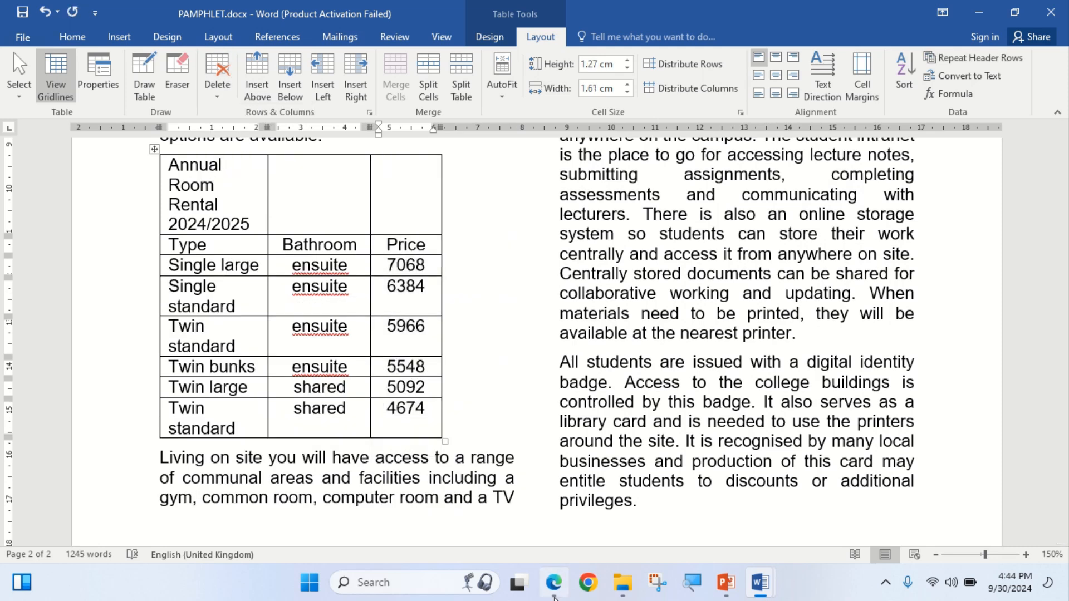
click(555, 589)
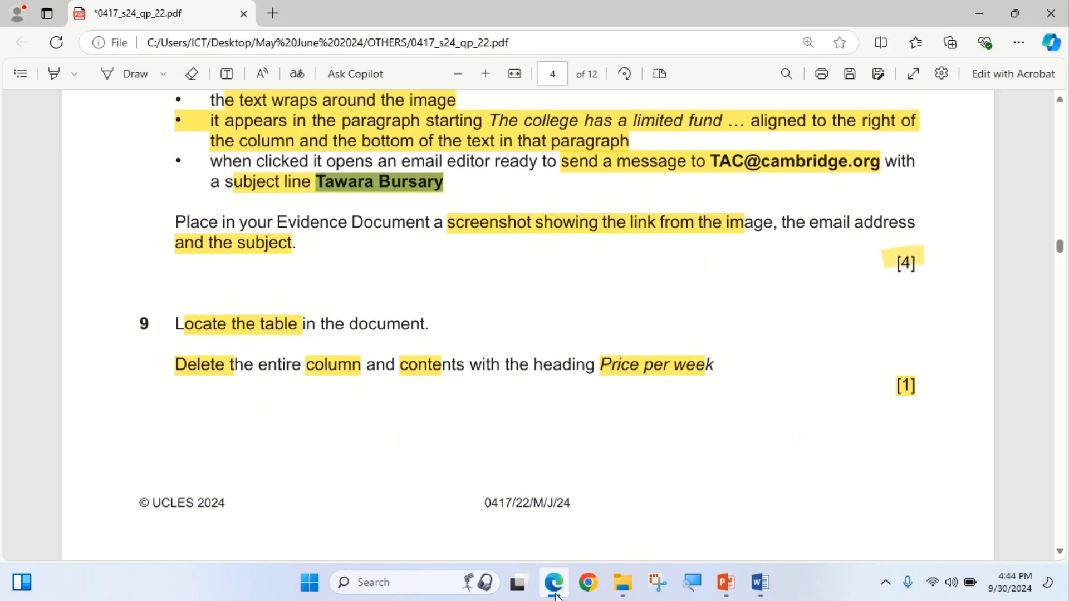
scroll(590, 372, down, 8)
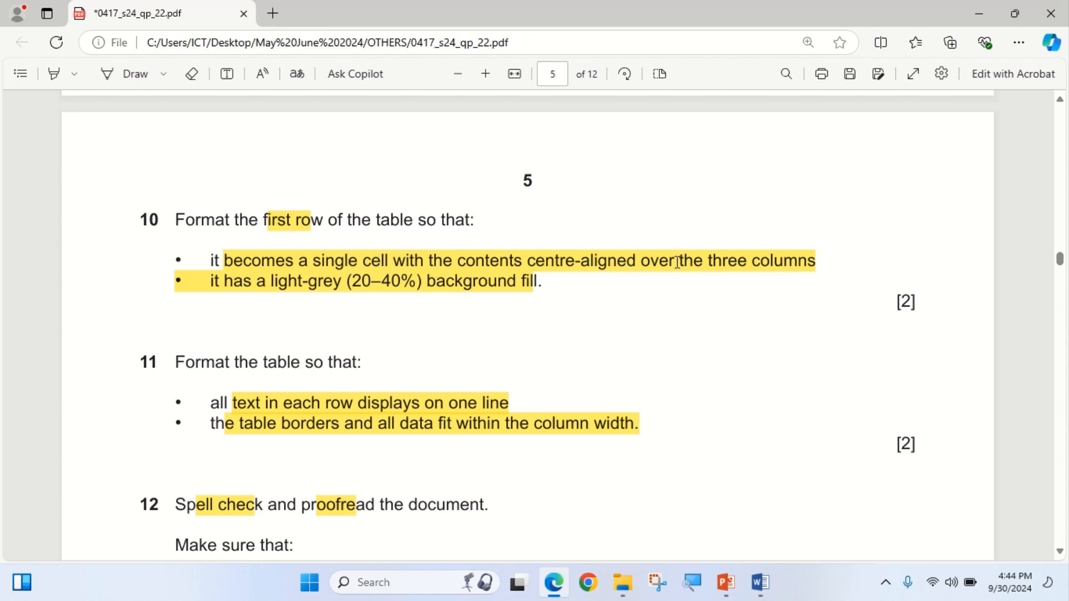
Select the rental table's top row and merge it into a single 'Annual Room Rental 2024/2025' cell.
click(553, 583)
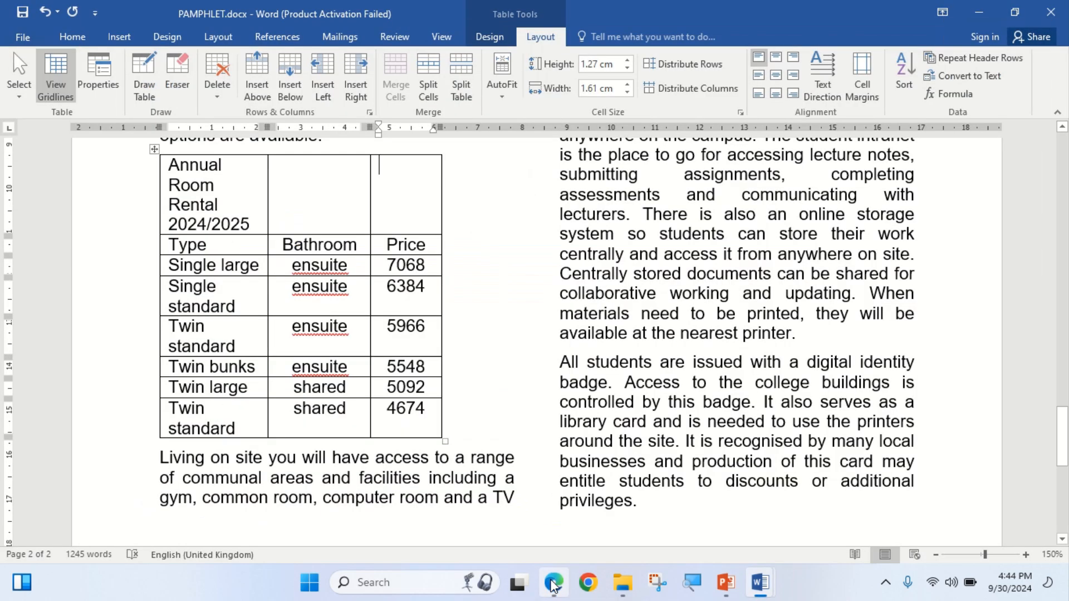
drag(173, 187, 394, 191)
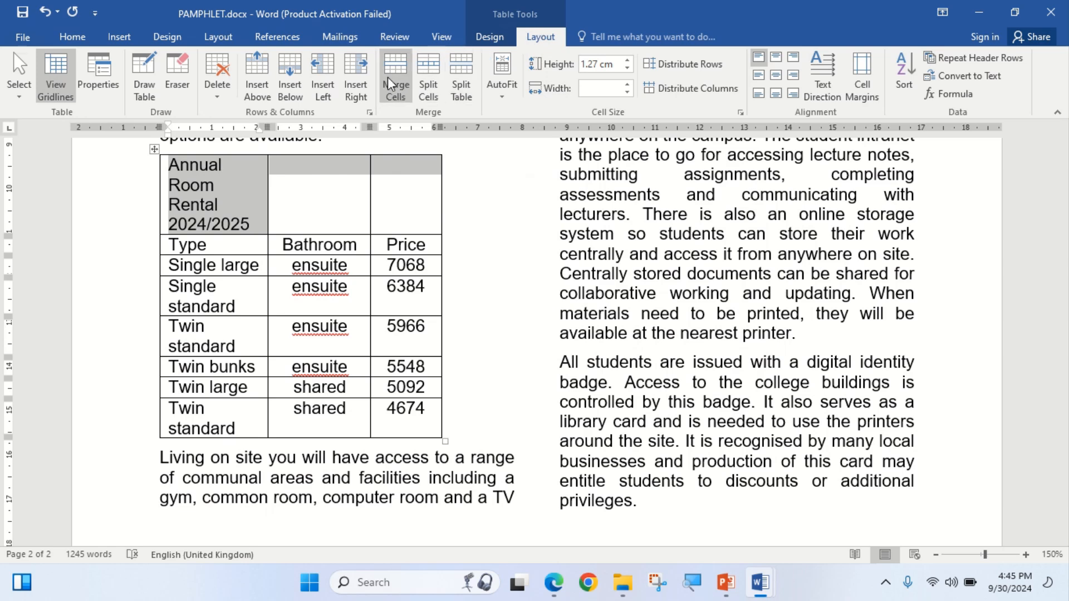
click(389, 83)
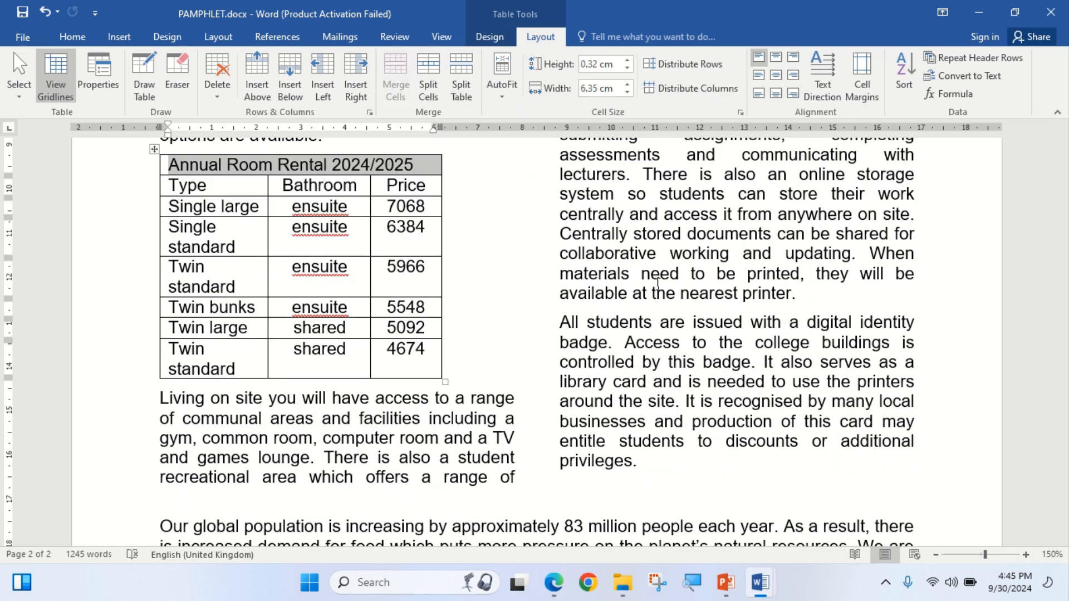
Centre the Annual Room Rental 2024/2025 title within the merged first row.
click(558, 592)
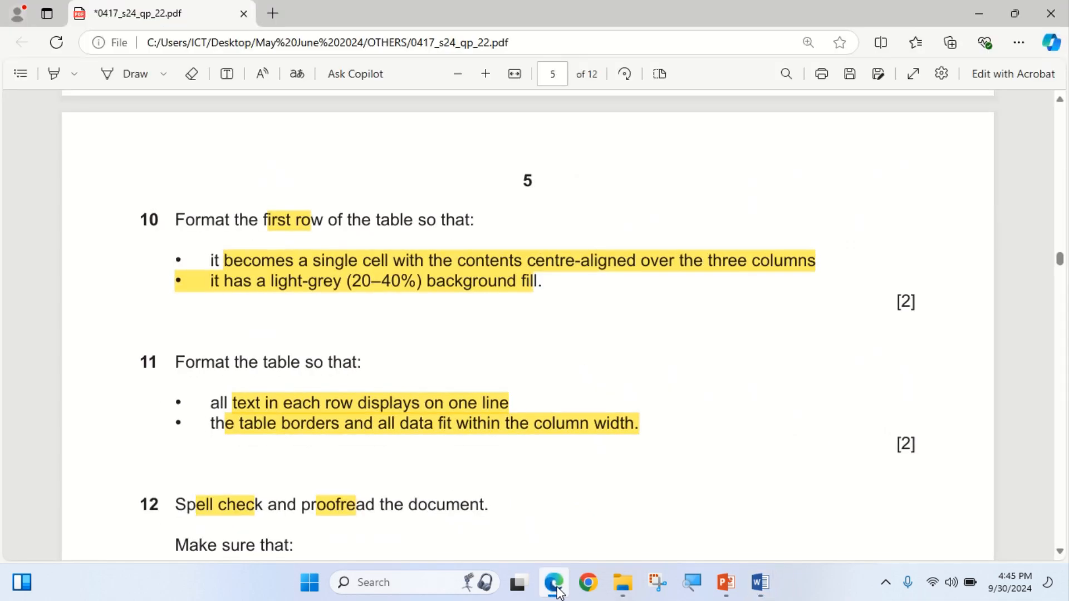
click(559, 591)
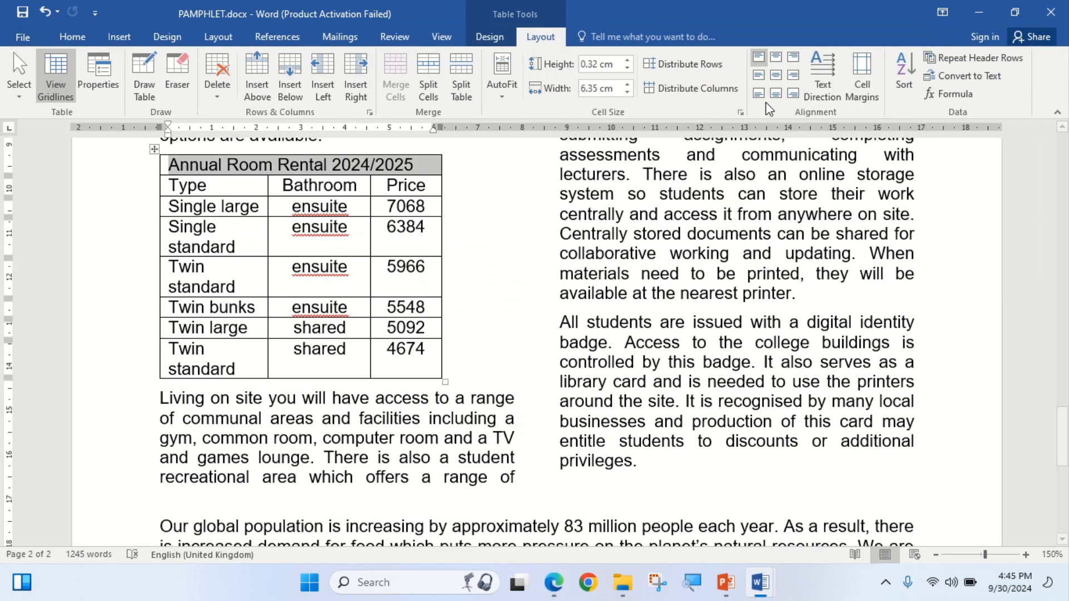
click(775, 76)
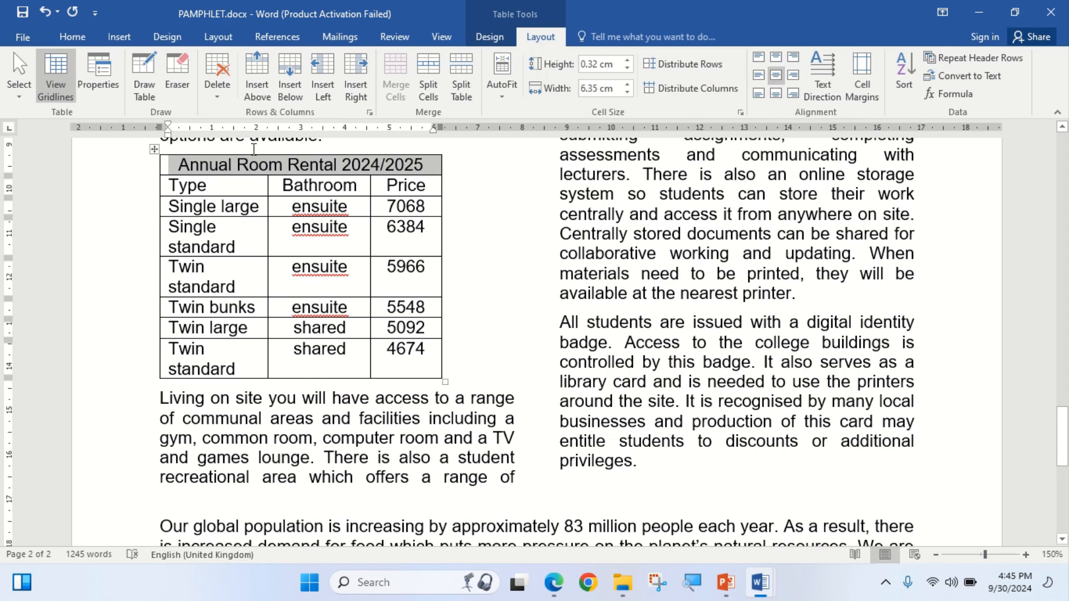
Highlight 'first row' in question 10 of the question paper to check its requirements.
click(553, 585)
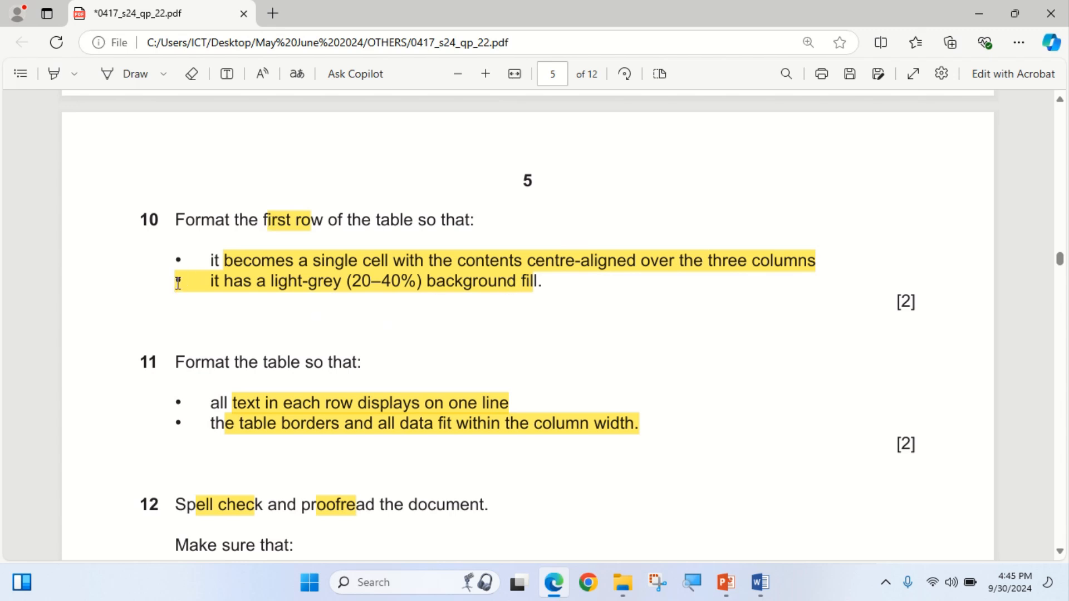
drag(264, 221, 329, 227)
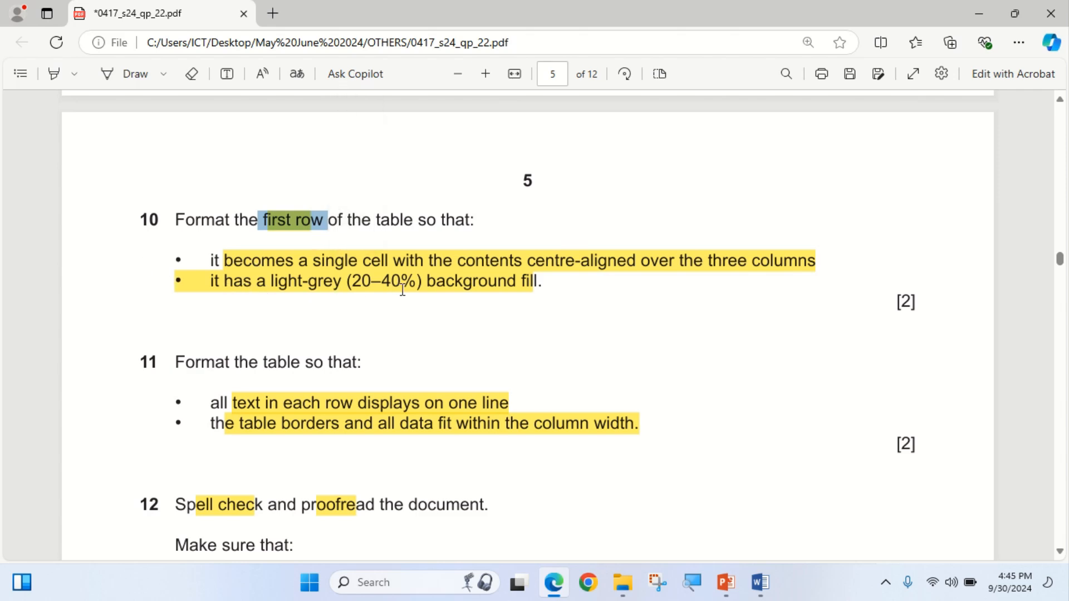
click(562, 591)
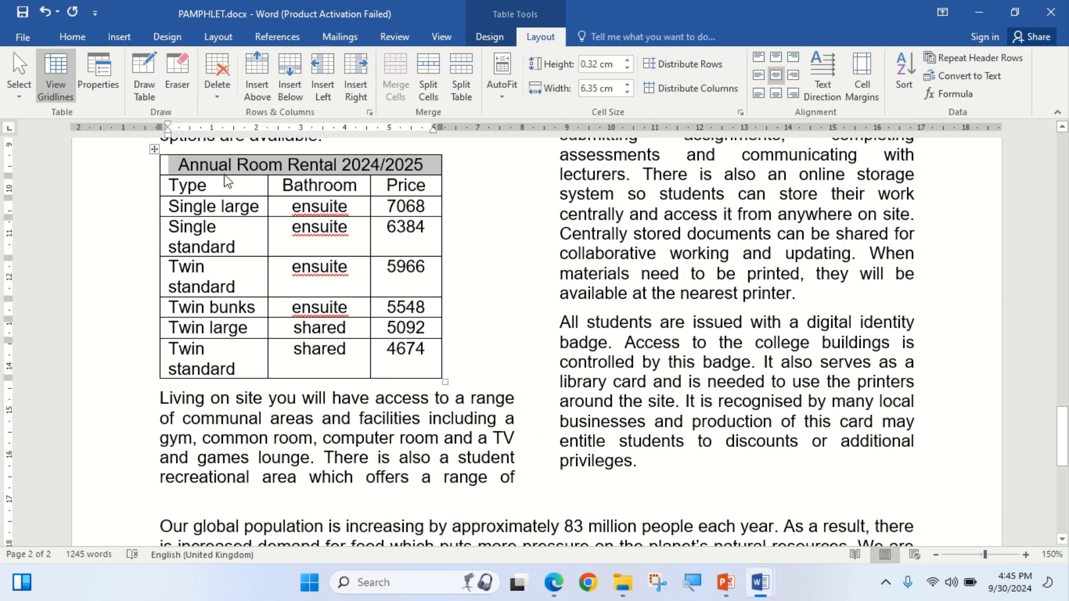
Shade the merged title row with White, Background 1, Darker 35%.
click(491, 38)
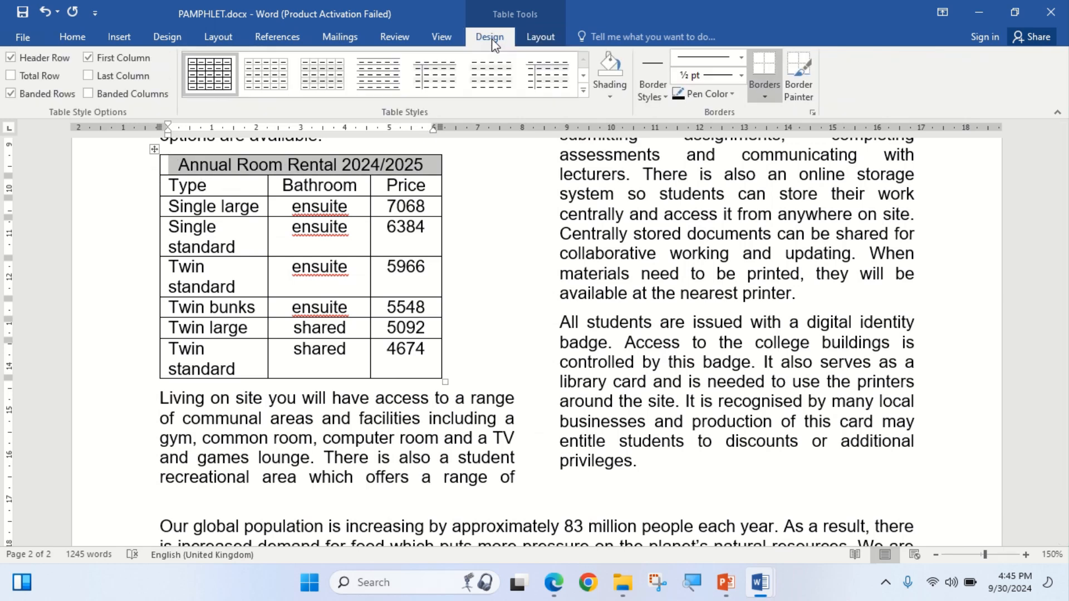
click(609, 97)
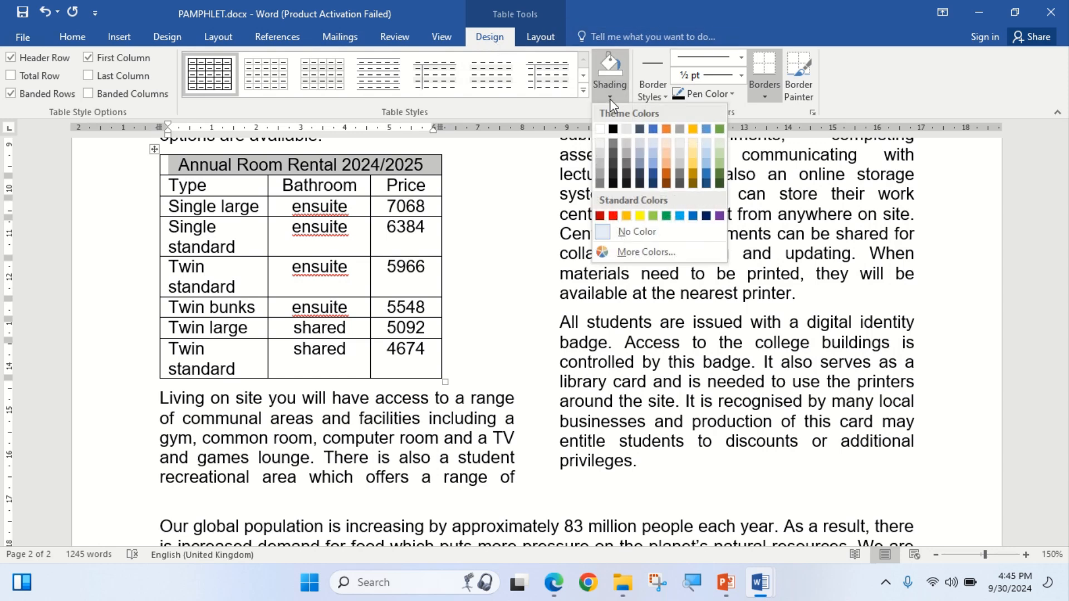
click(600, 169)
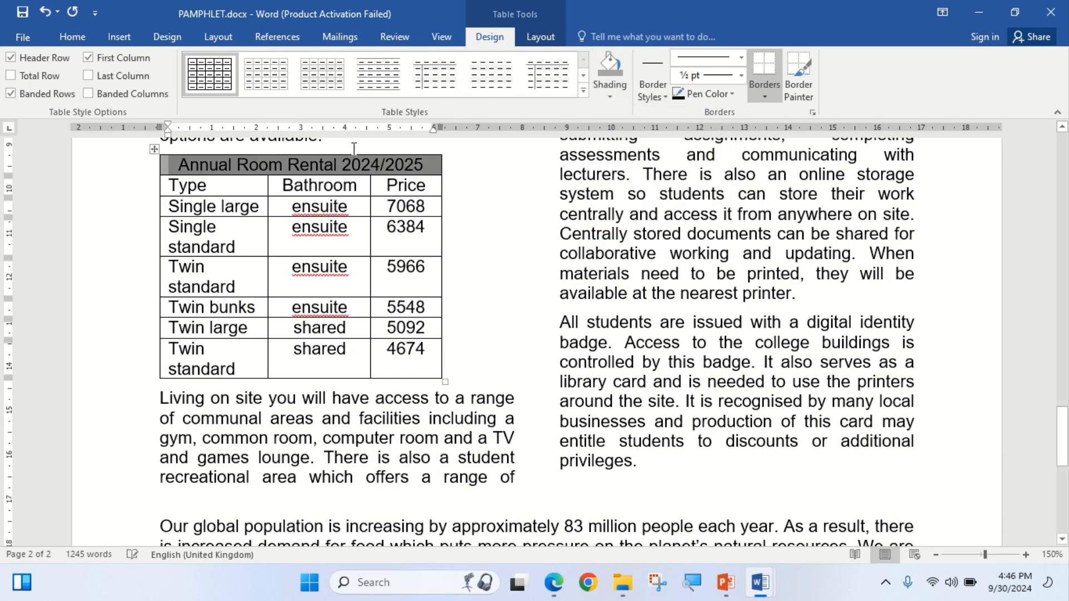
click(553, 589)
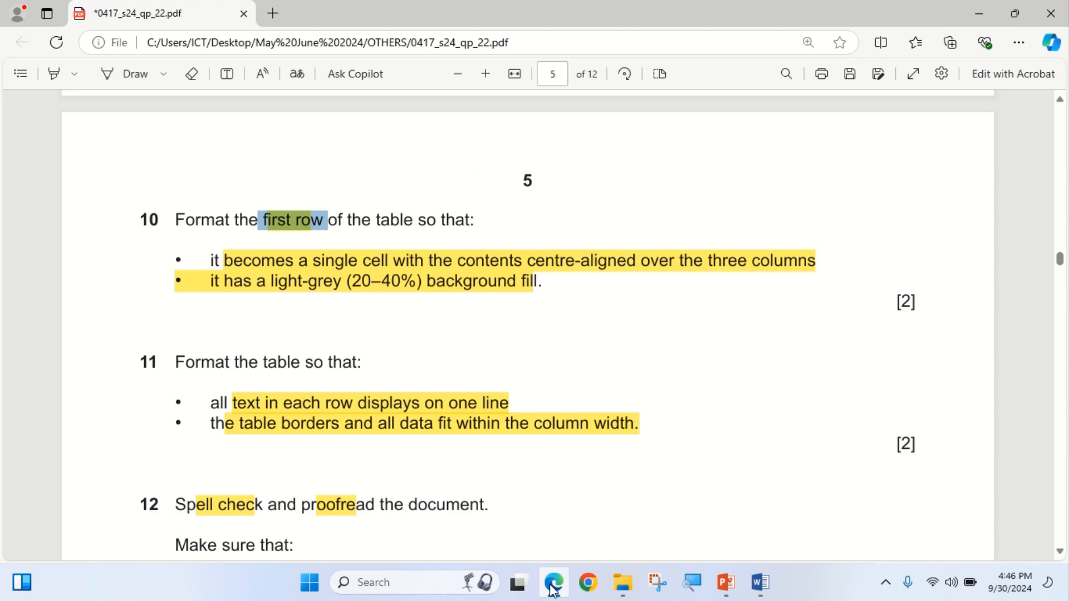
AutoFit the Type column so the rows below the header fit on one line.
click(554, 589)
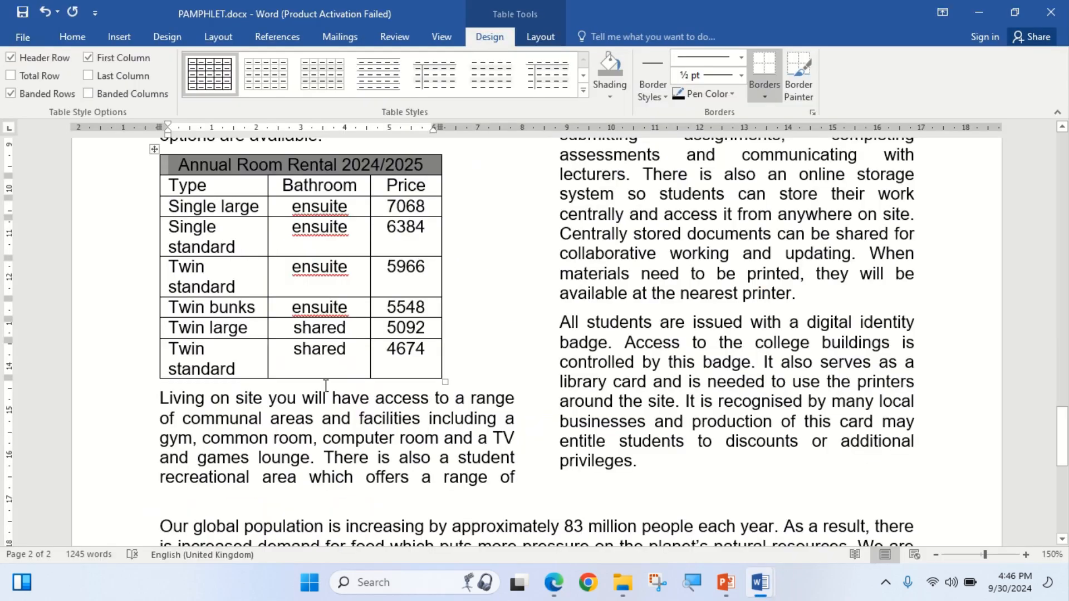
double_click(267, 185)
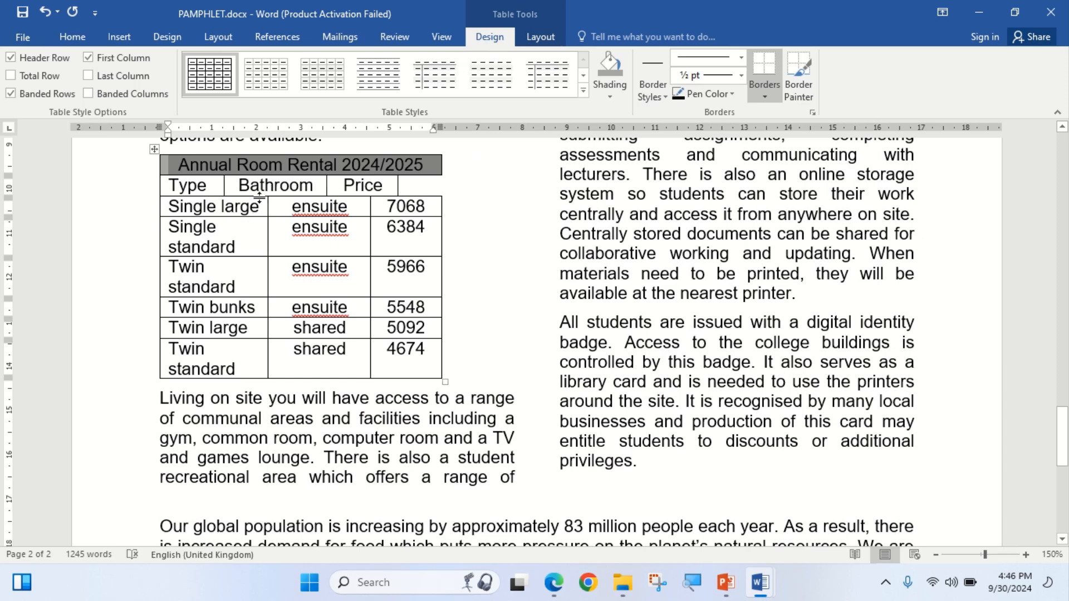
key(ctrl+z)
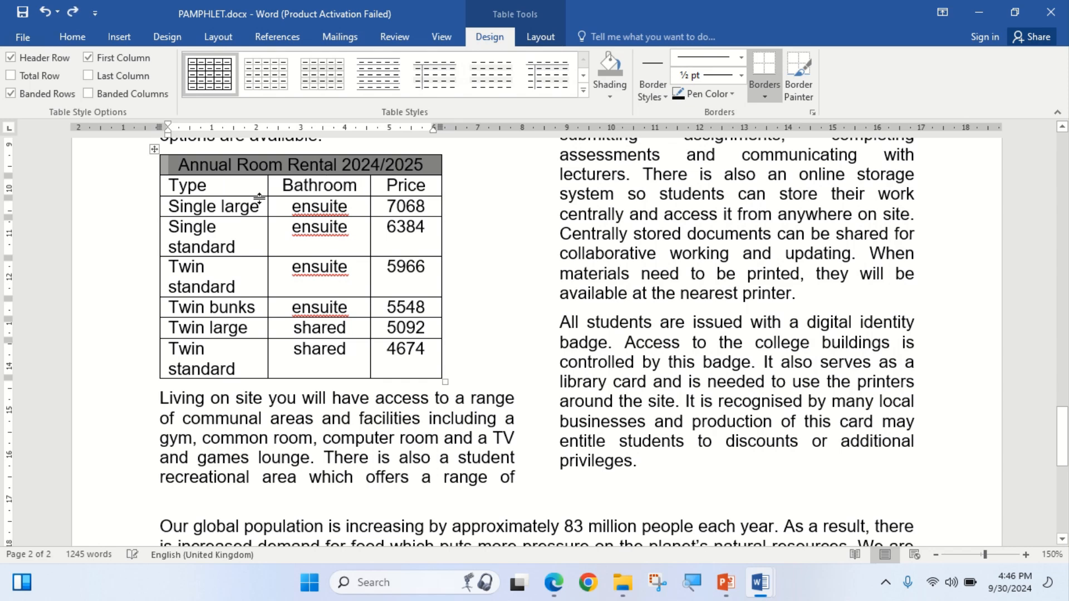
click(393, 207)
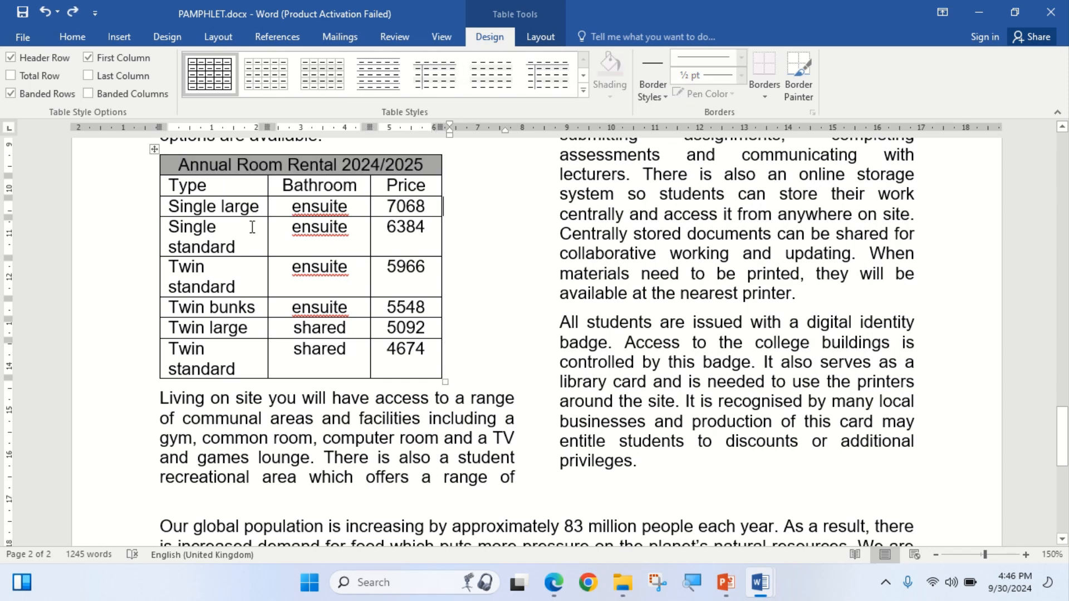
double_click(268, 233)
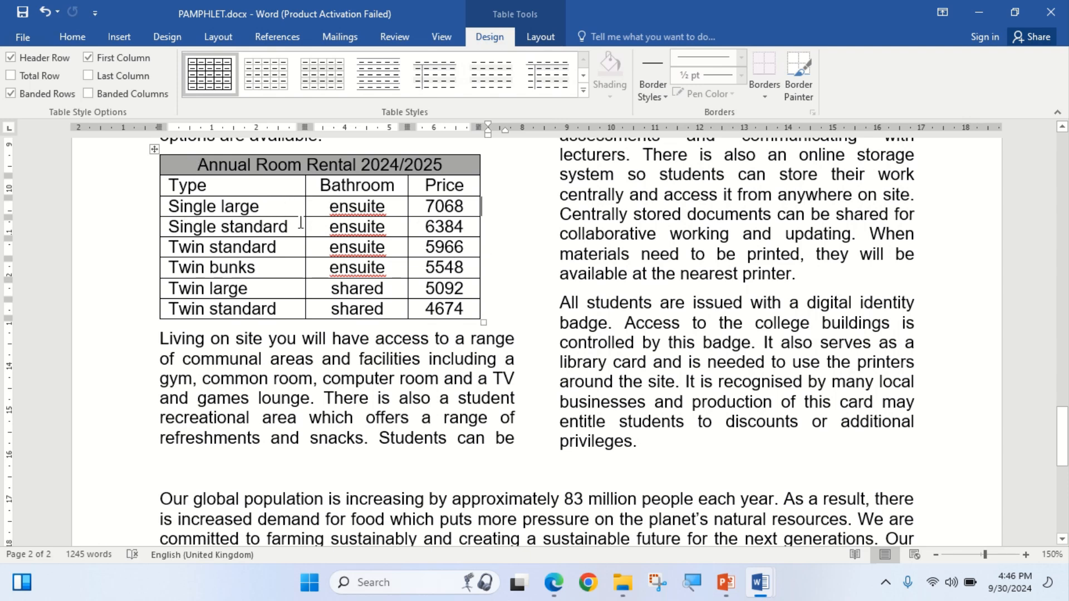
Recheck the question paper, then drag the table's edge to widen the whole table.
click(554, 584)
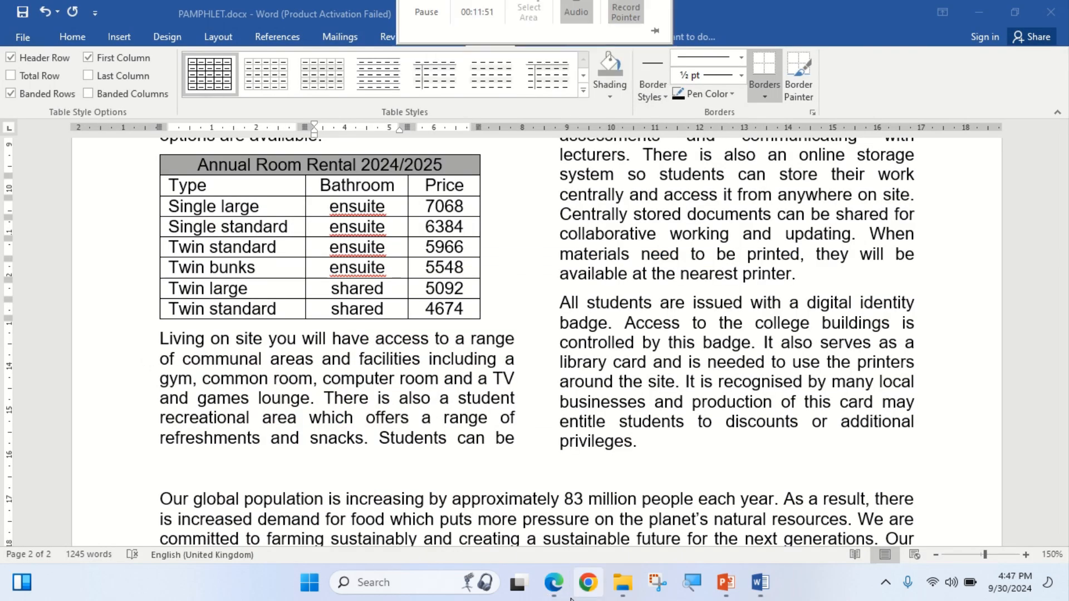
click(555, 585)
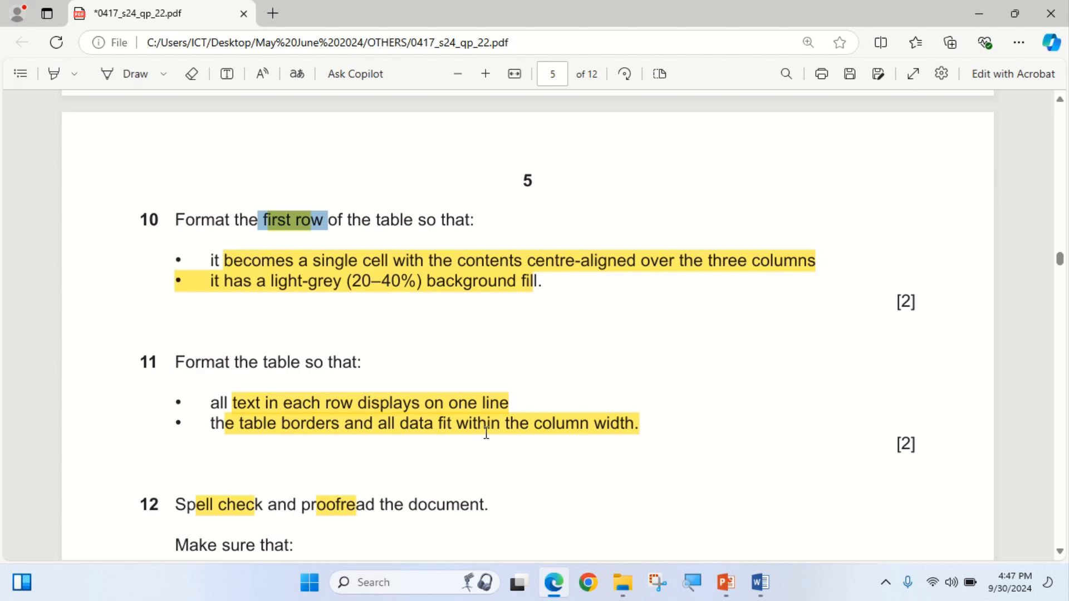
click(551, 579)
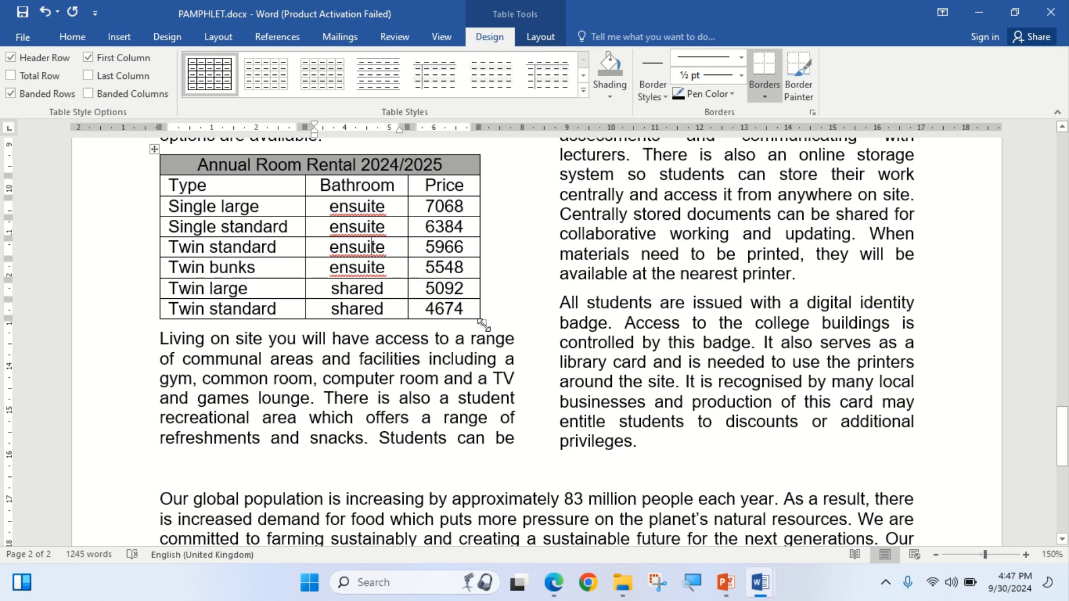
drag(484, 324, 513, 324)
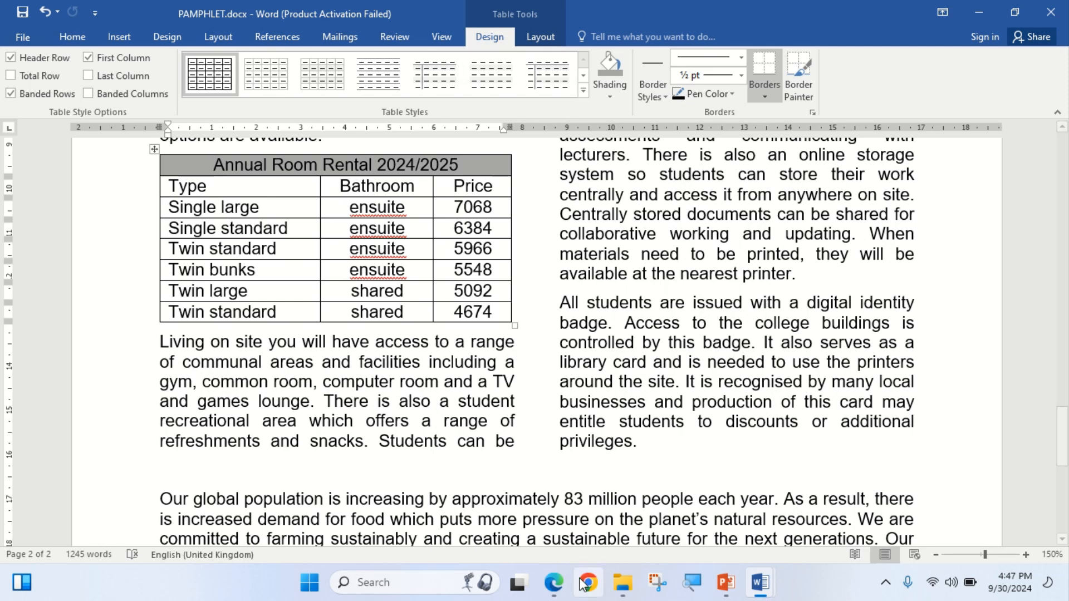
click(562, 589)
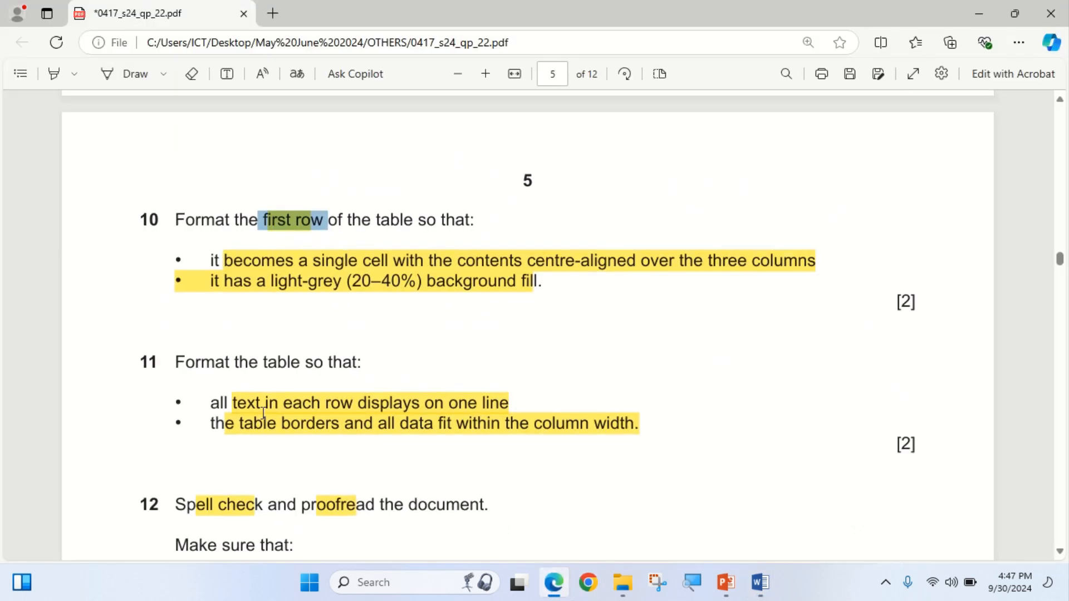
Start the Review tab's spelling and grammar check and ignore all instances of 'ensuite'.
scroll(221, 410, down, 1)
scroll(240, 387, down, 1)
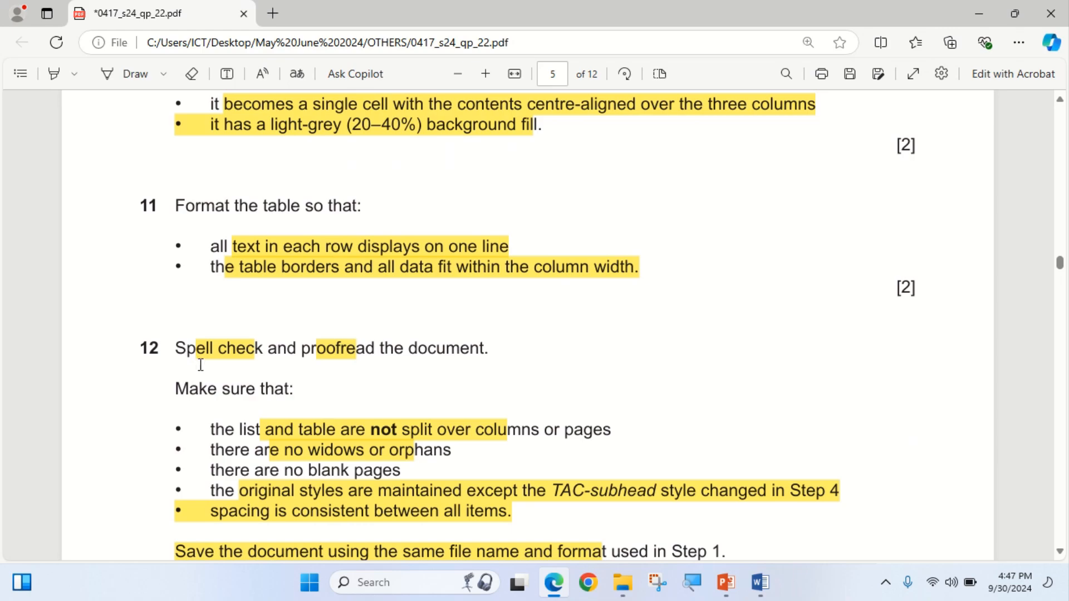
click(557, 590)
scroll(379, 374, up, 4)
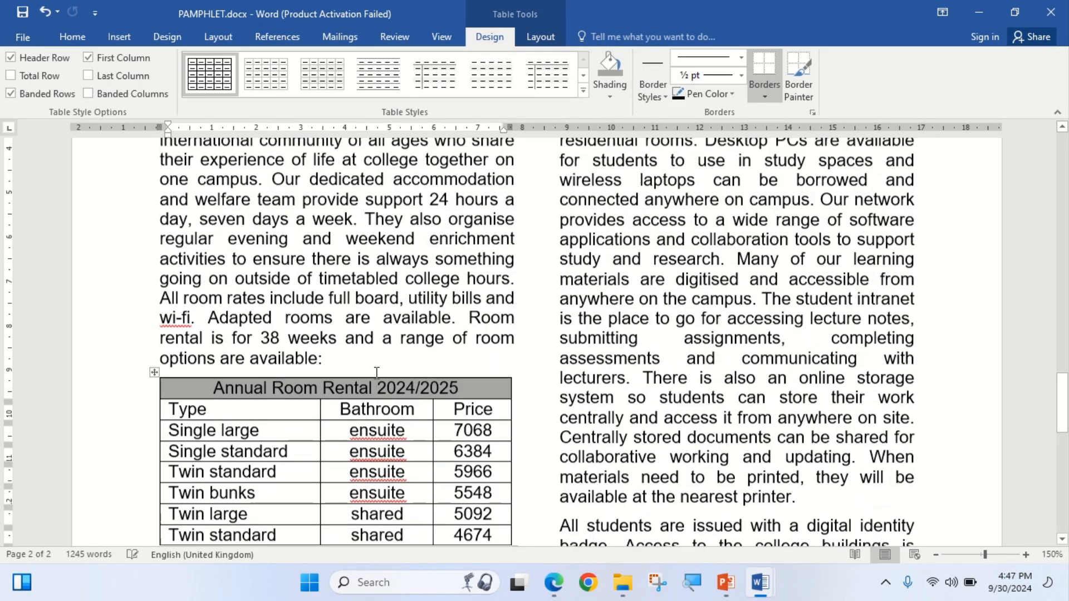
scroll(379, 373, up, 12)
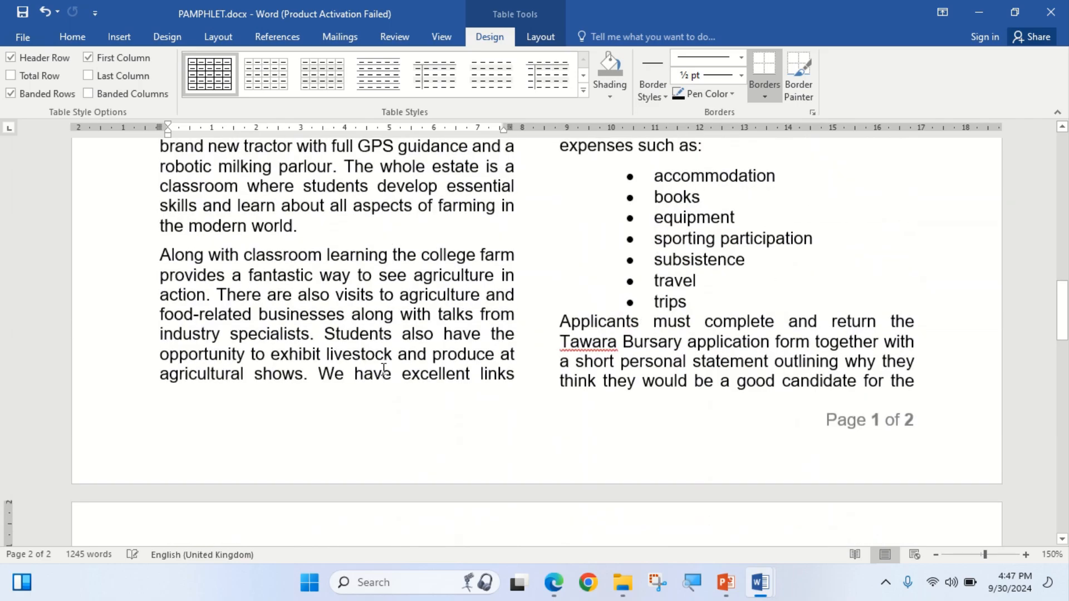
scroll(383, 369, up, 10)
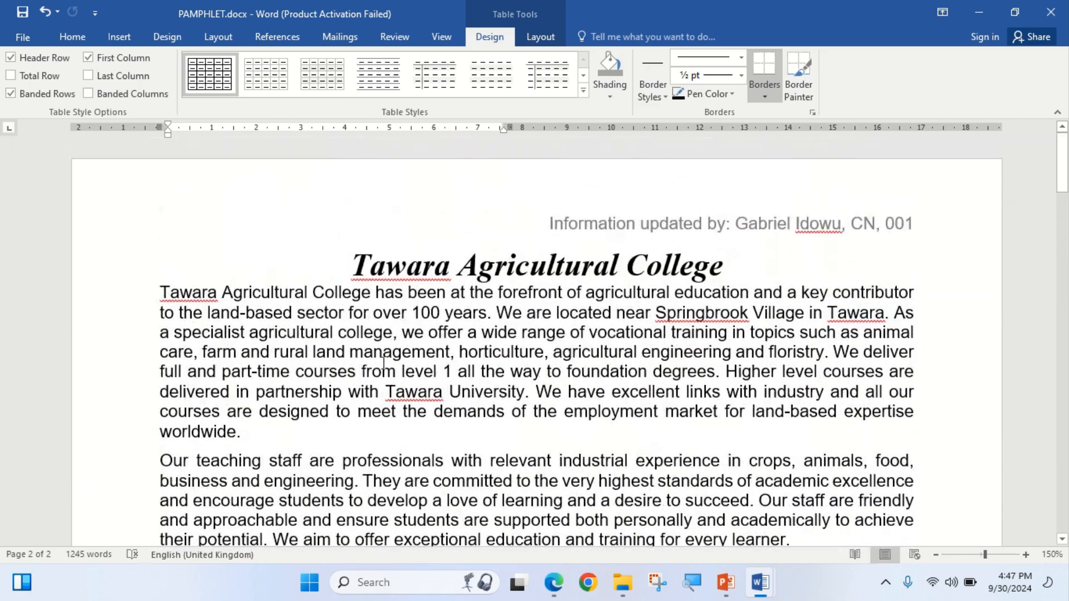
click(393, 35)
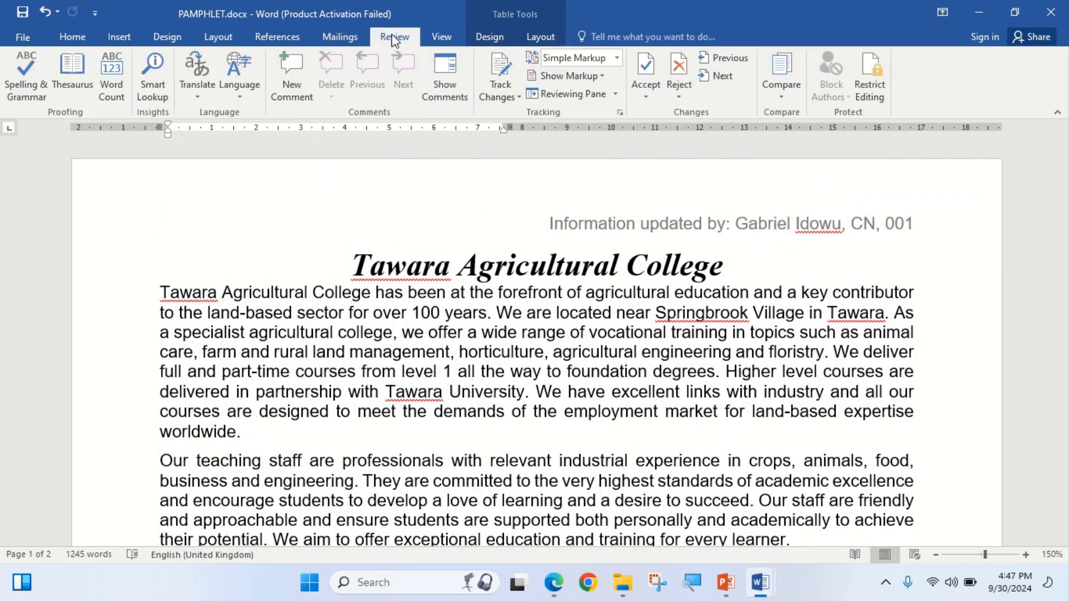
click(13, 82)
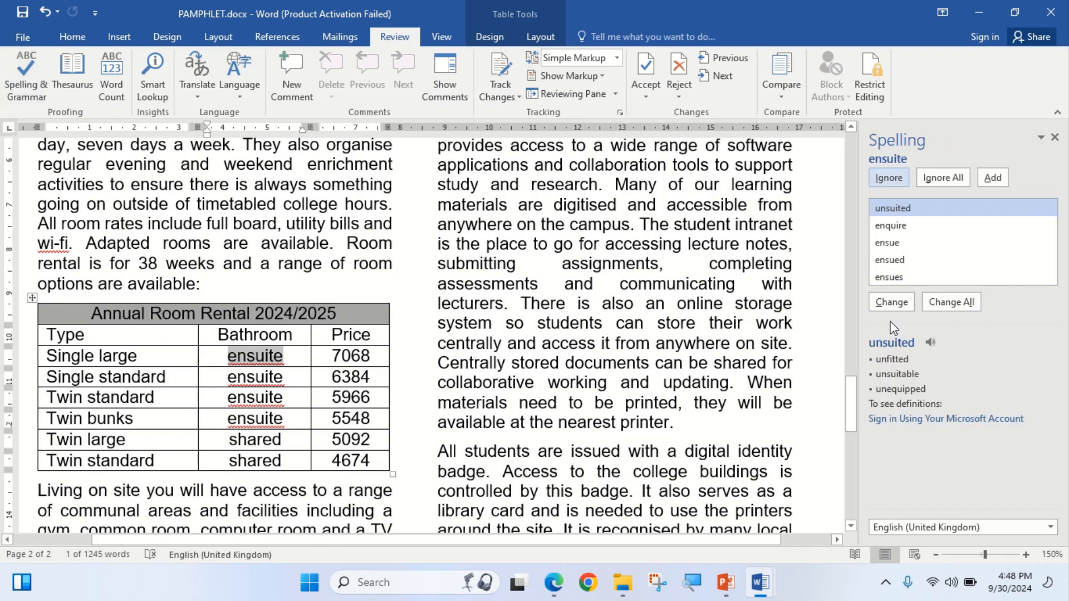
click(892, 179)
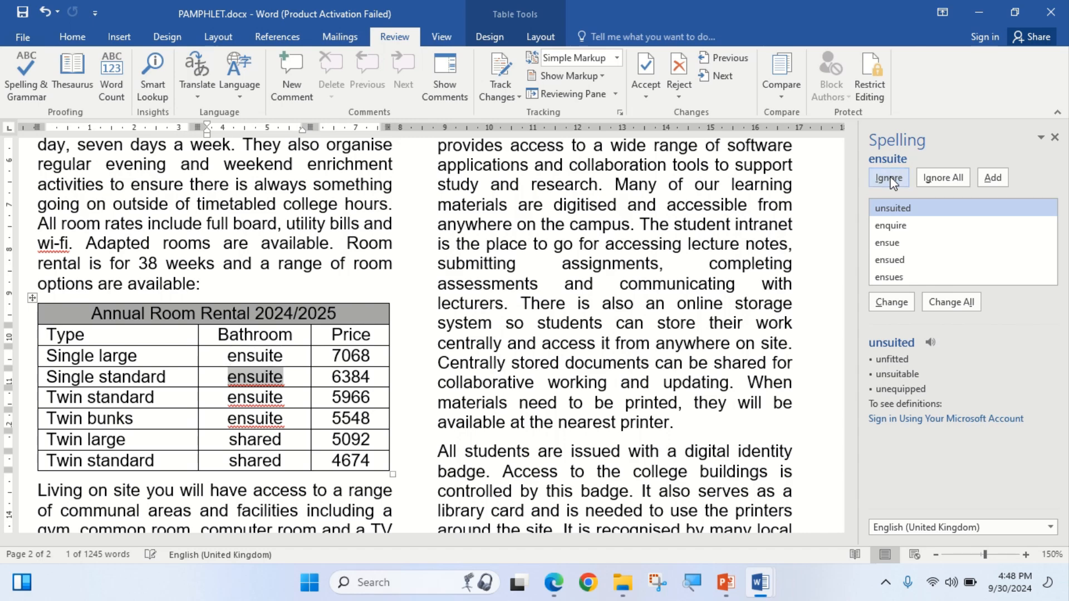
click(929, 173)
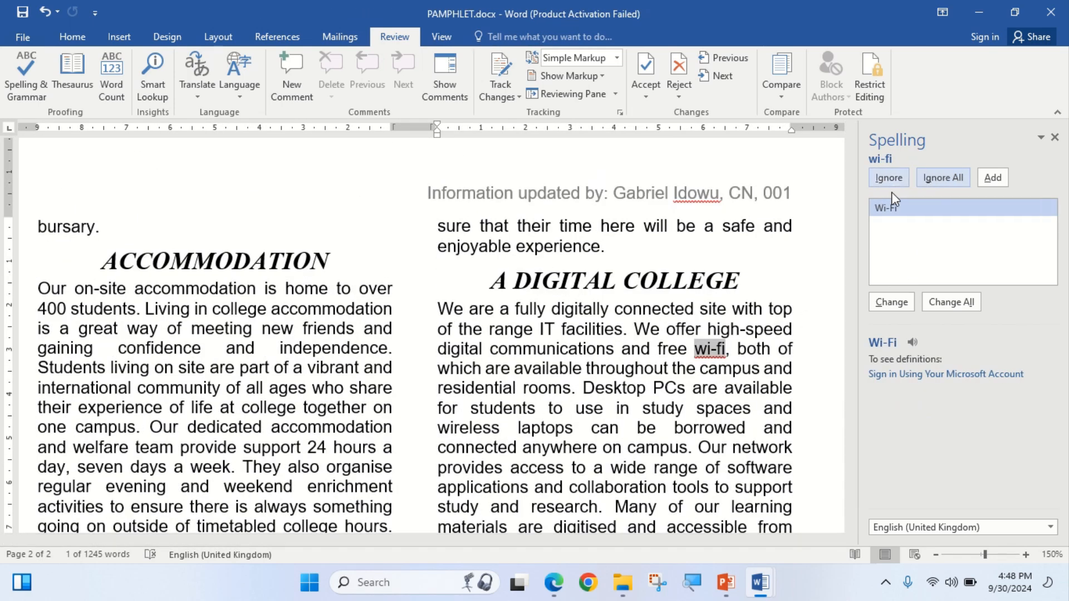
Change both 'wi-fi' to 'Wi-Fi'; keep Tawara, Springbrook, Agri and the header surname.
click(891, 303)
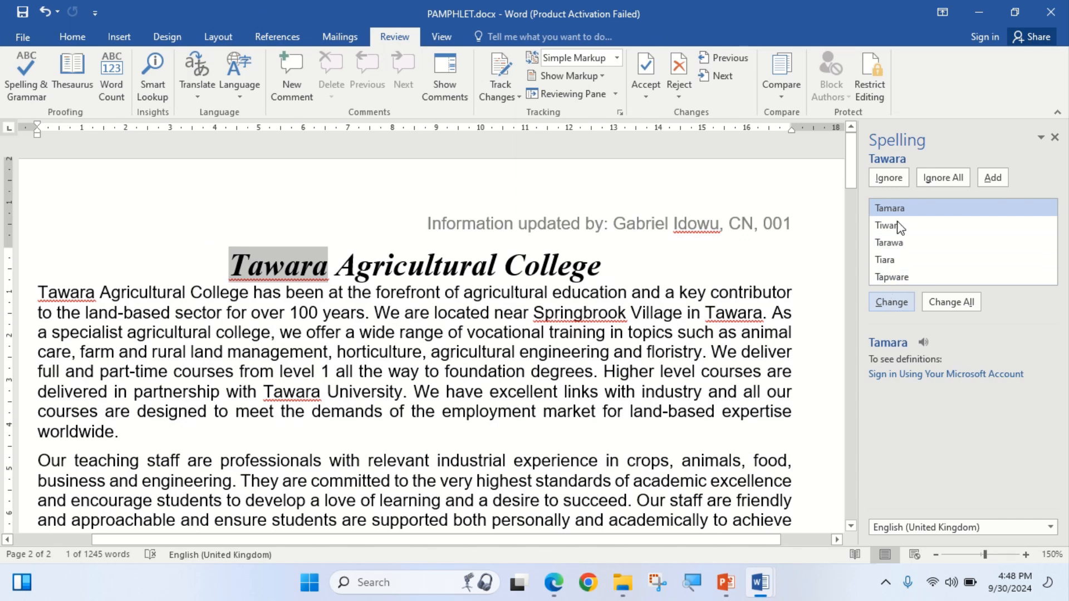
click(898, 176)
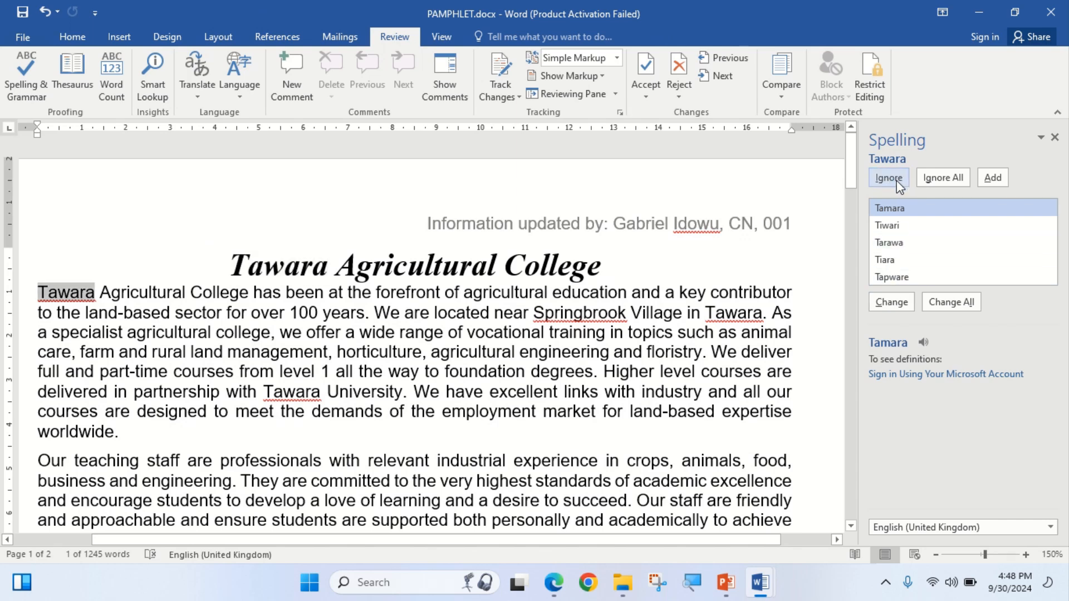
click(897, 179)
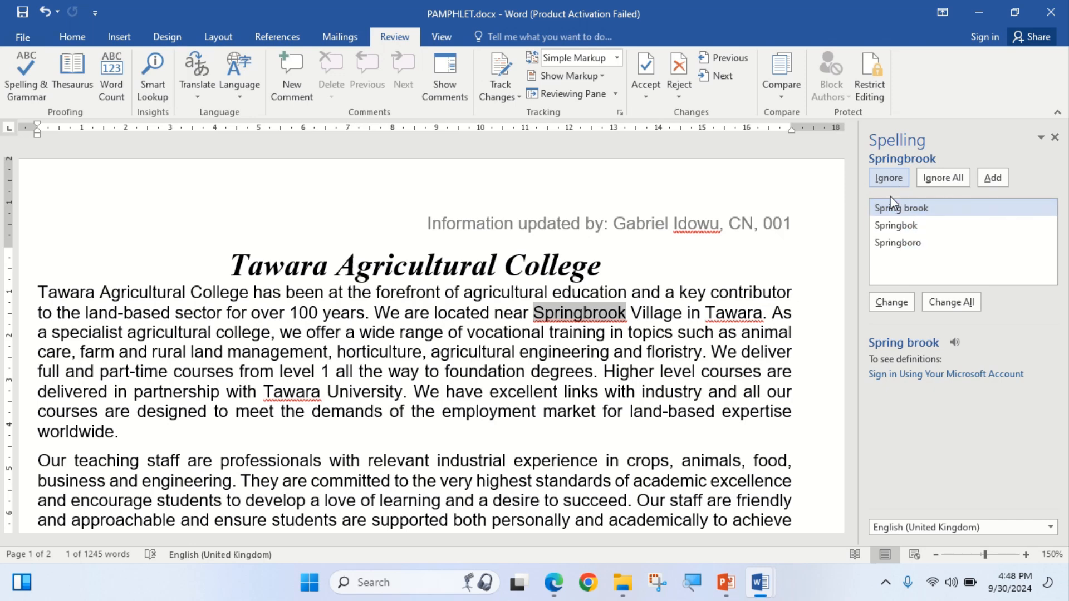
click(890, 179)
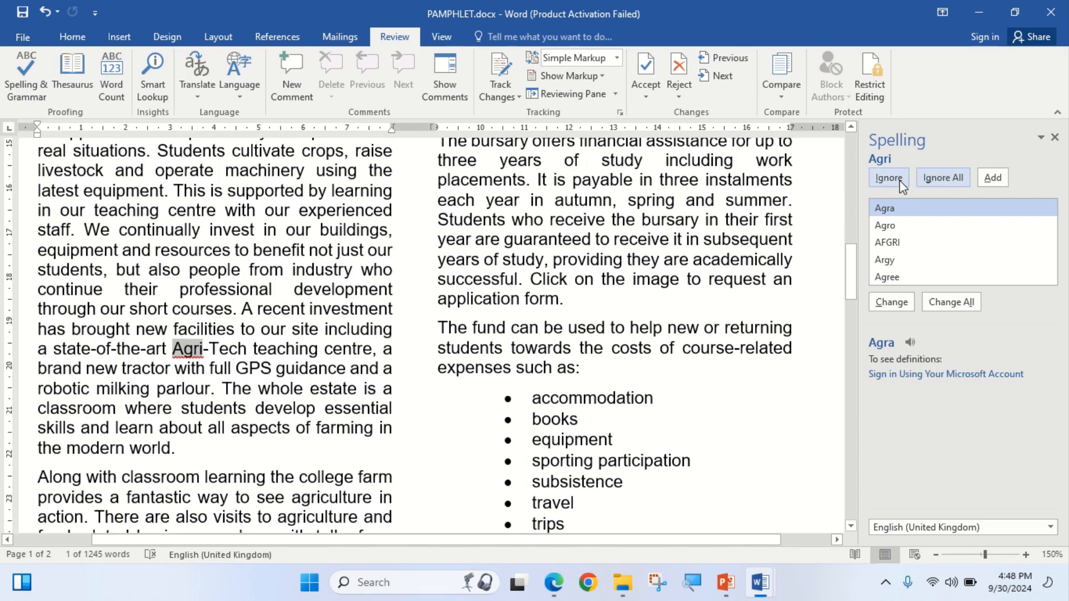
click(889, 178)
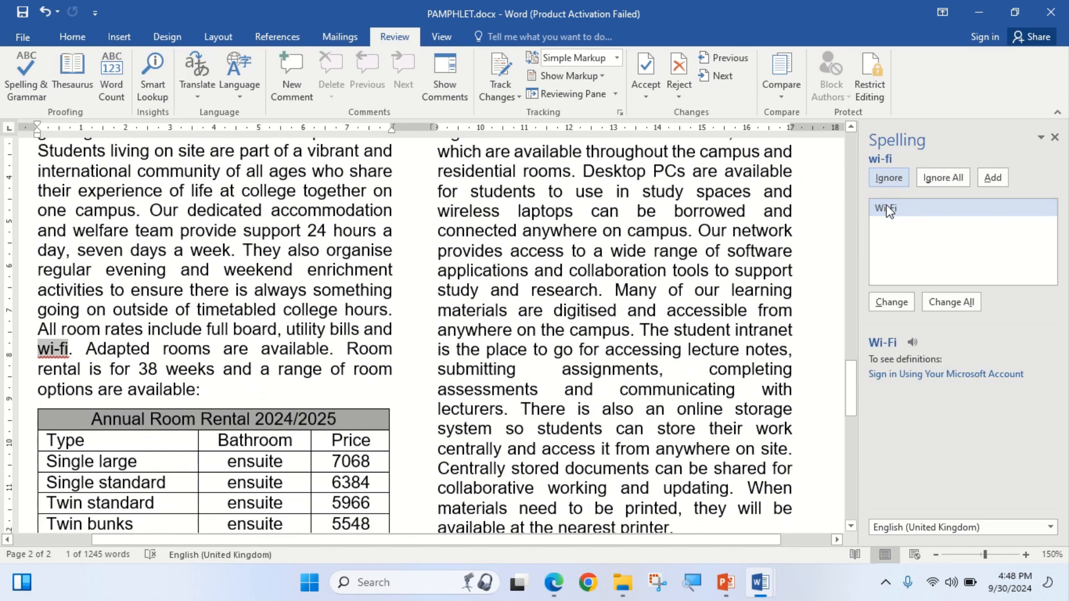
click(888, 304)
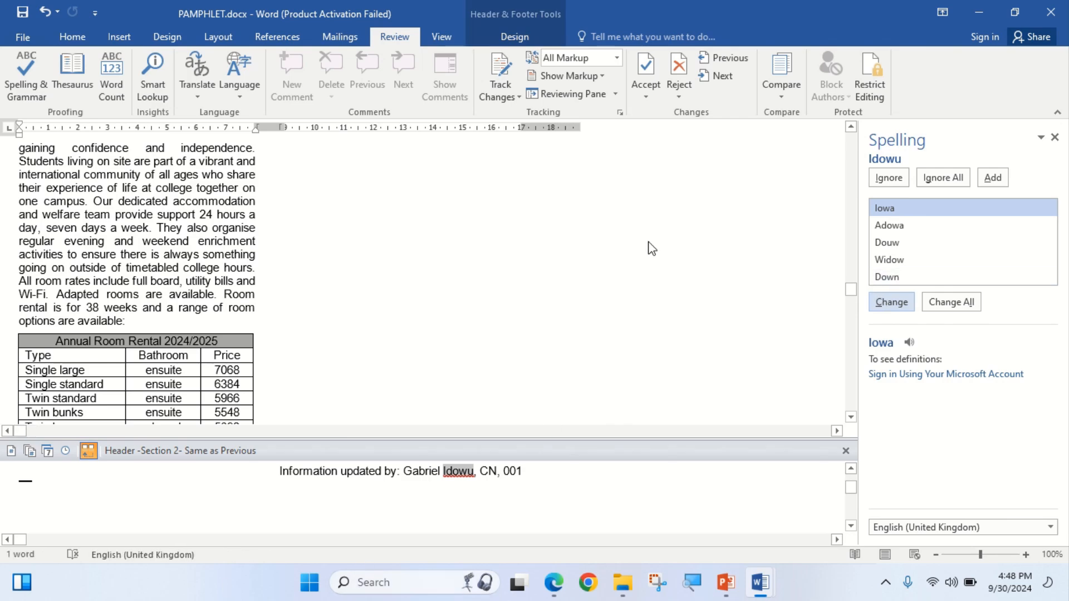
click(891, 183)
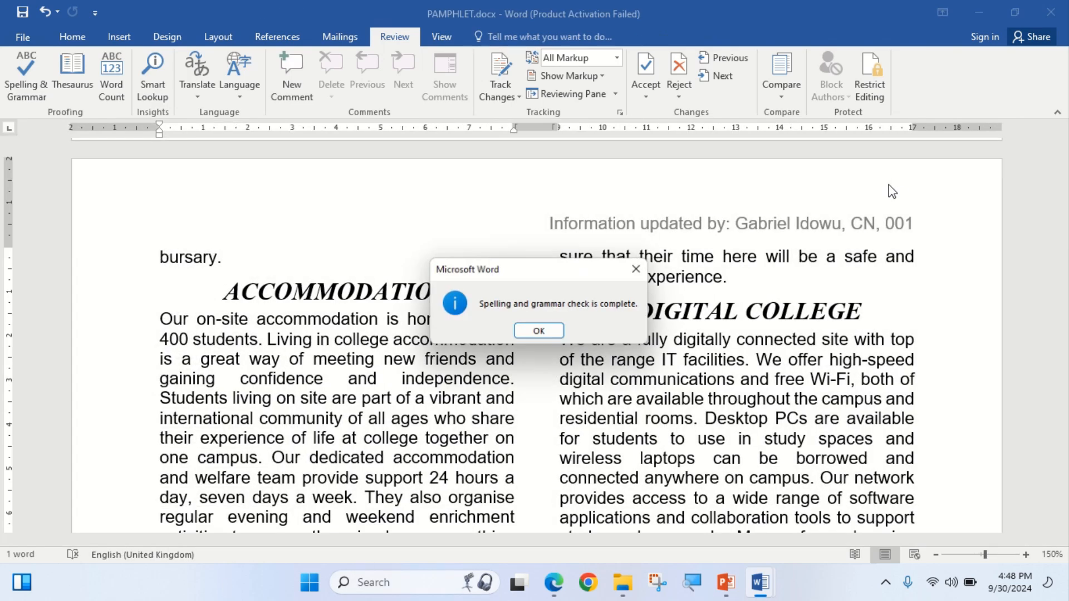
Dismiss the spell-check complete message, reread the task, and return to the pamphlet's top on Home.
click(554, 337)
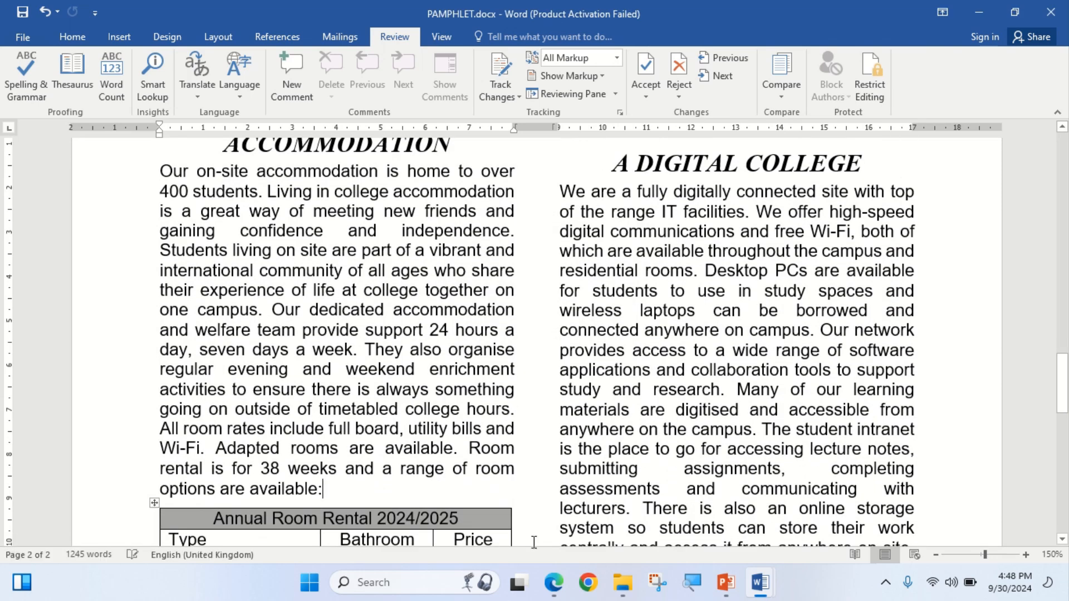
click(553, 583)
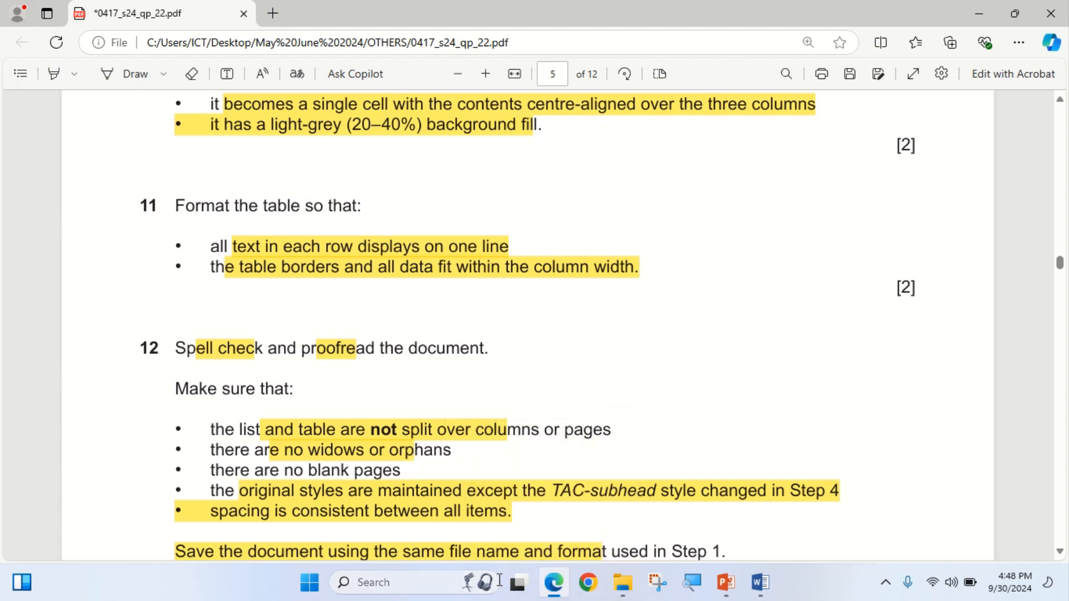
click(553, 584)
scroll(401, 440, up, 10)
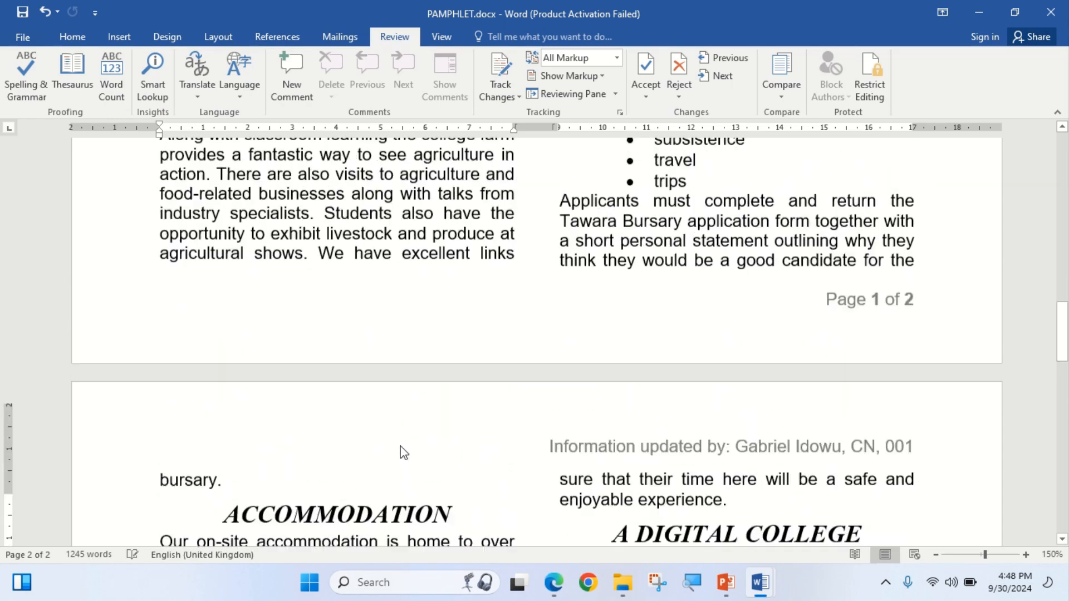
scroll(403, 427, up, 15)
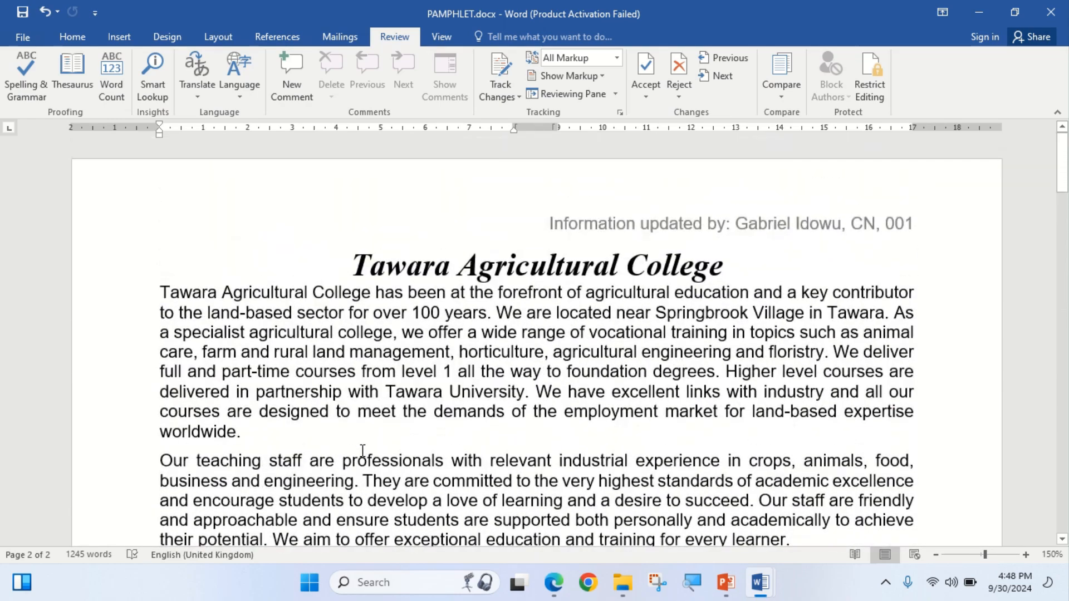
click(72, 37)
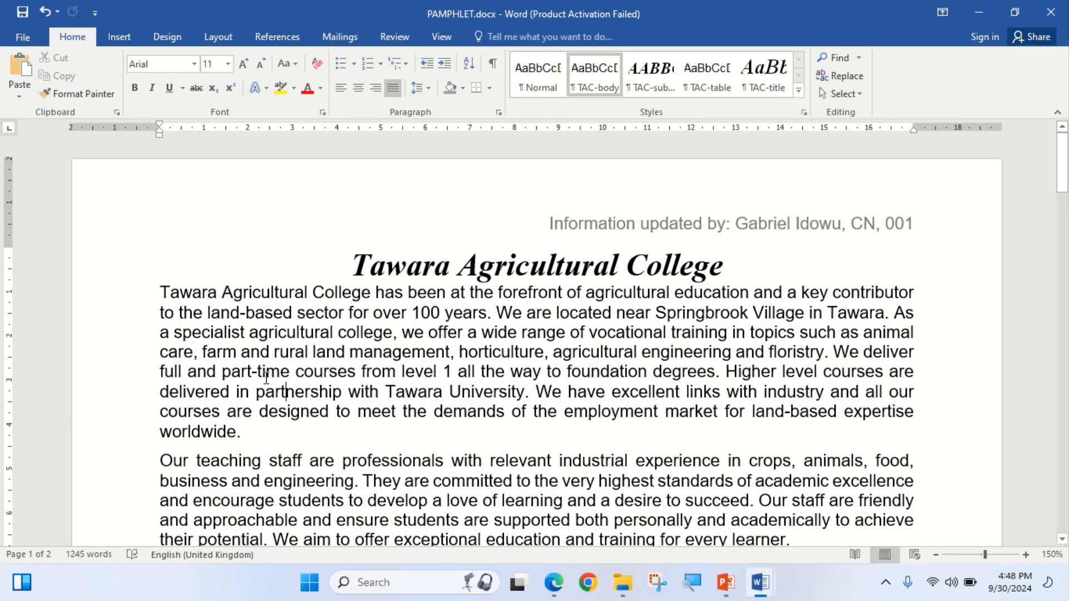
right_click(247, 371)
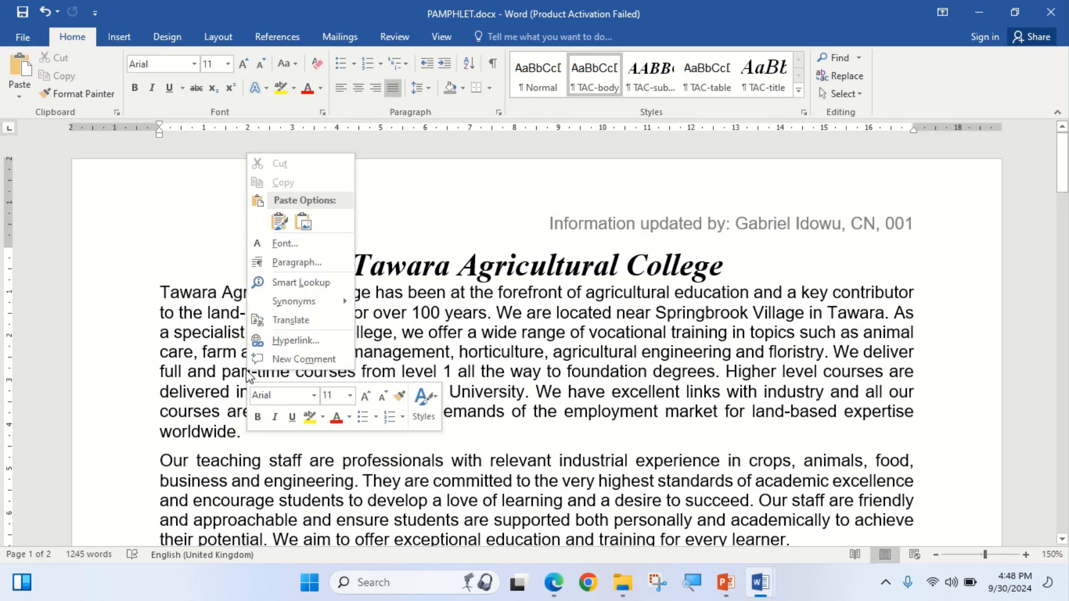
Turn on widow/orphan control for the entire document in Paragraph's Line and Page Breaks.
click(202, 371)
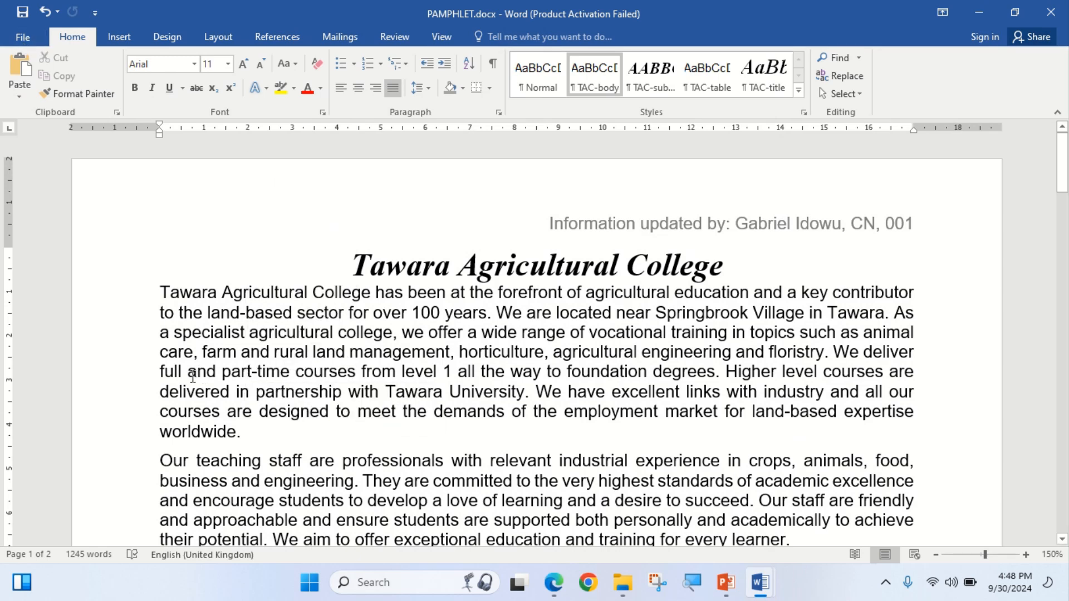
key(ctrl+a)
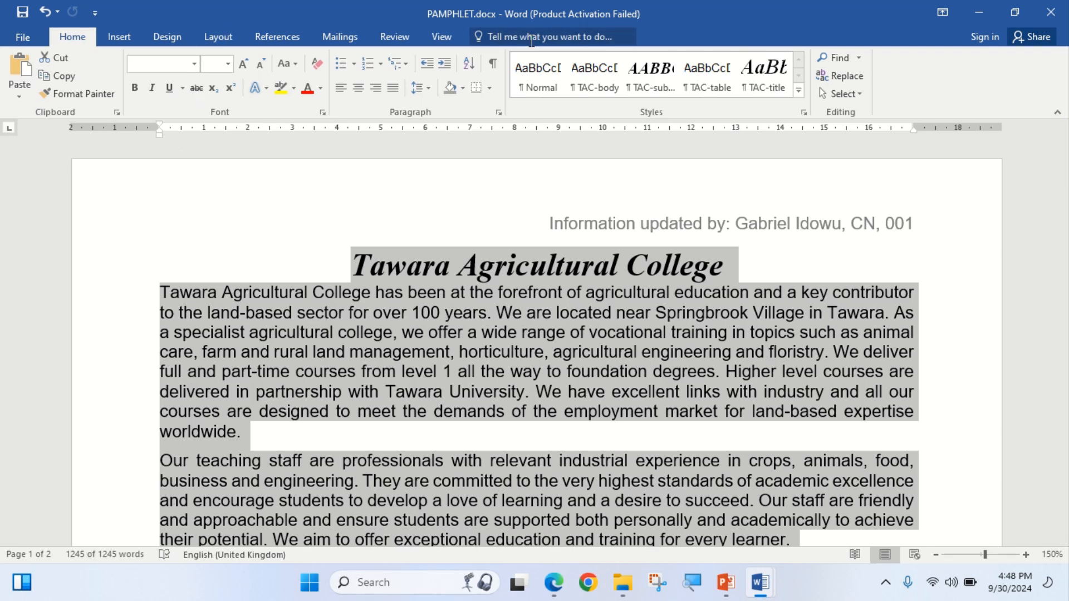
click(498, 113)
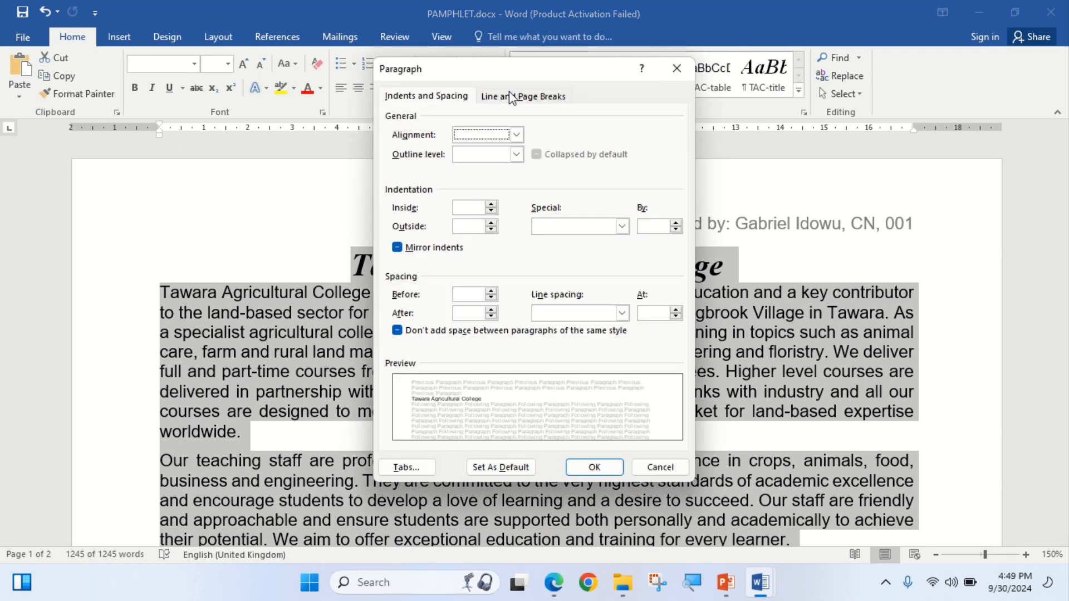
click(511, 96)
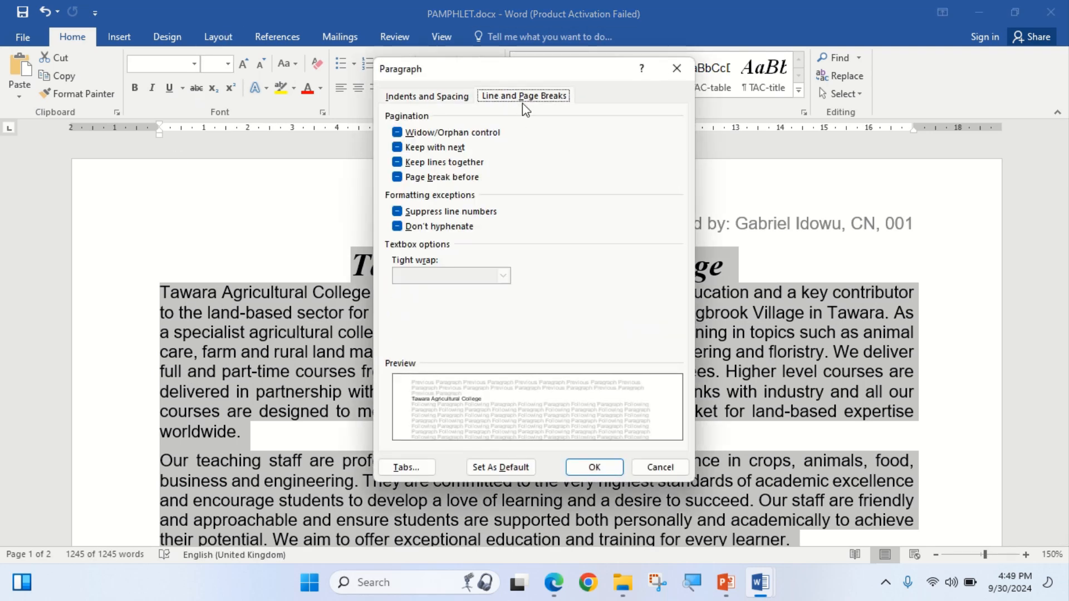
click(397, 134)
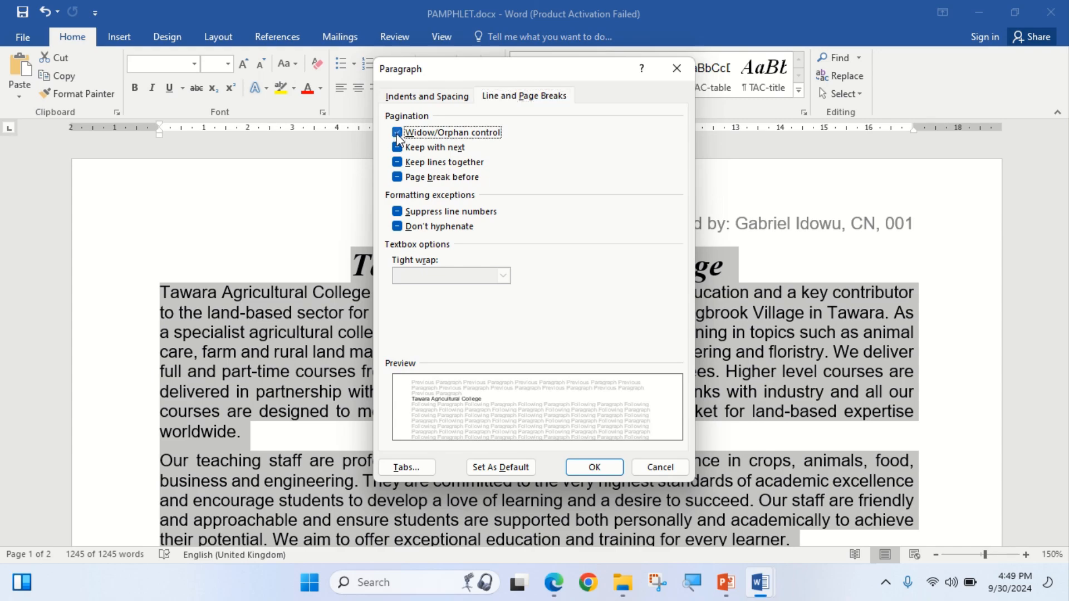
click(585, 471)
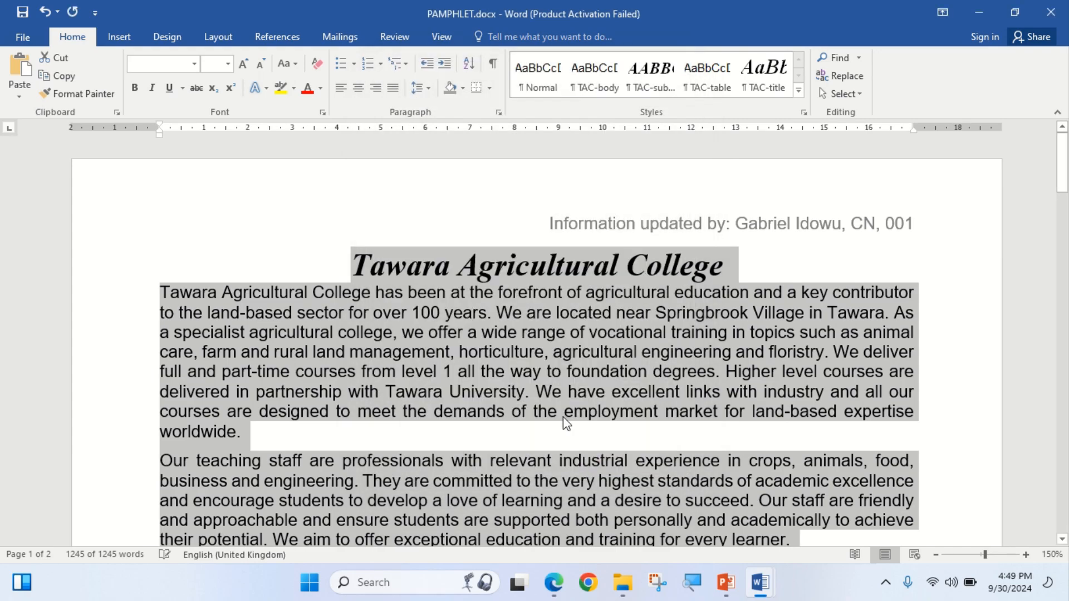
Scroll through page 2's closing paragraphs to proofread the pamphlet's layout.
scroll(557, 412, down, 15)
scroll(557, 412, down, 10)
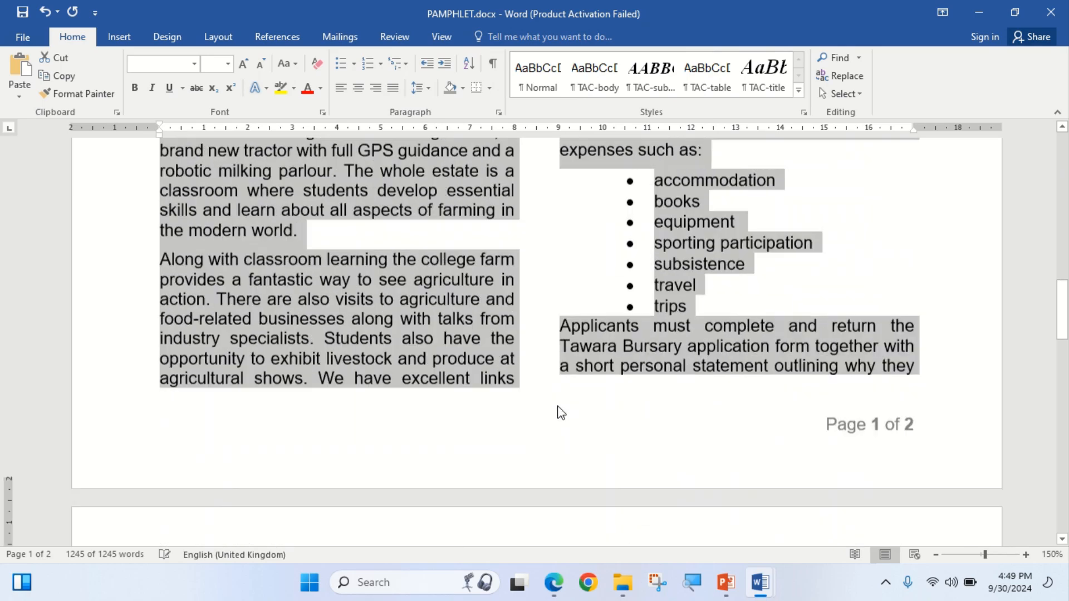
scroll(557, 406, down, 15)
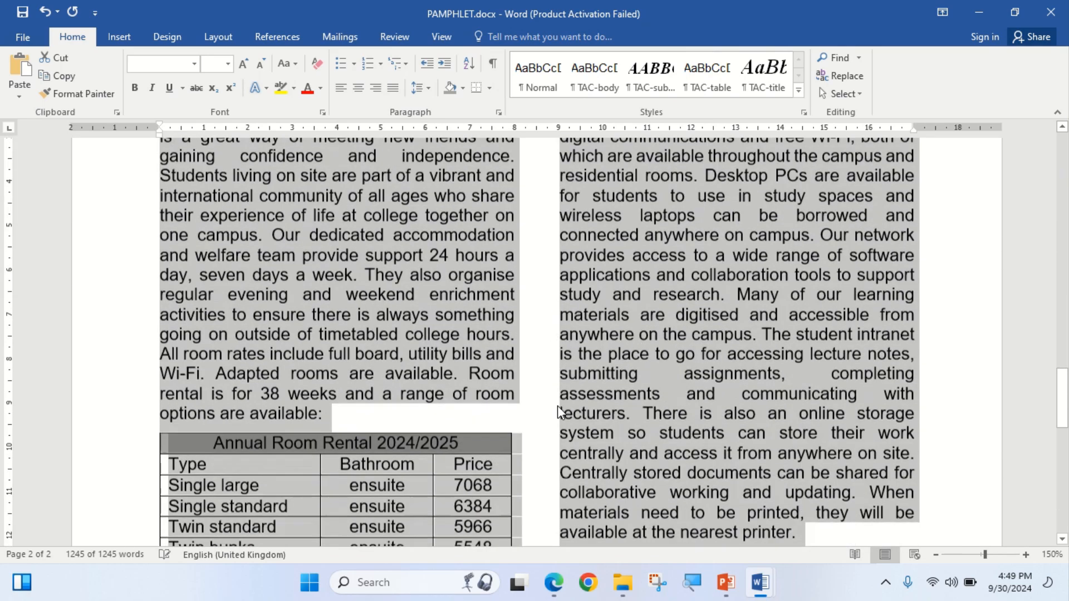
scroll(557, 406, down, 3)
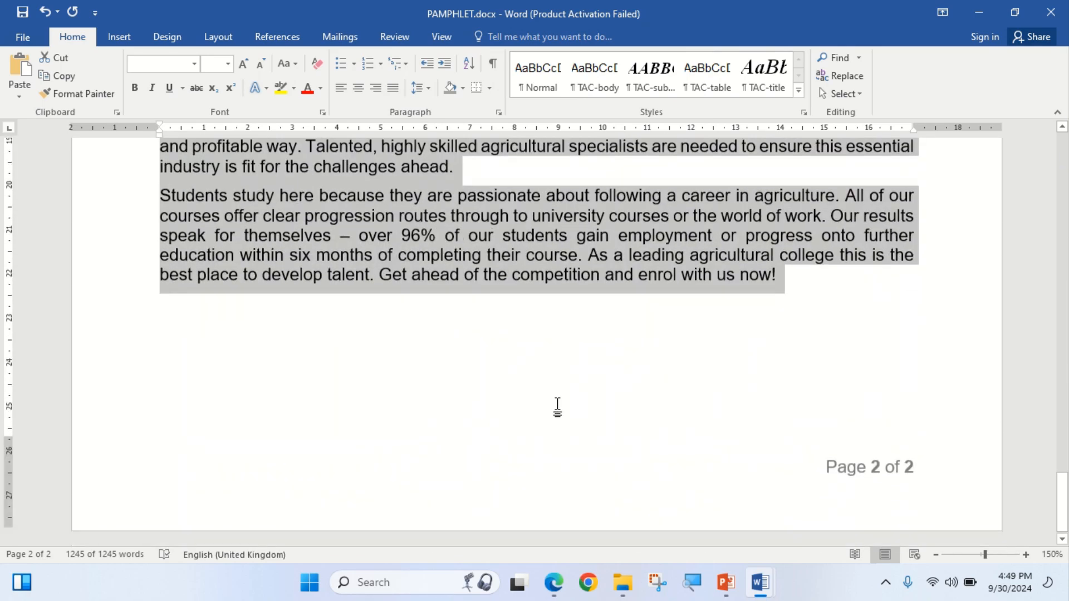
scroll(548, 473, up, 1)
scroll(548, 497, up, 20)
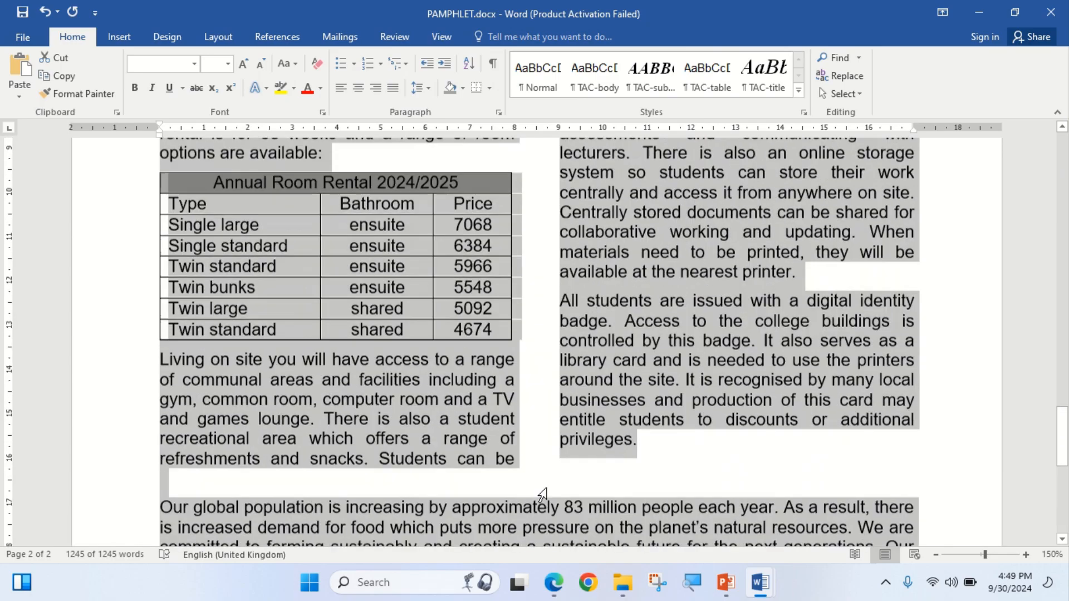
scroll(550, 490, up, 10)
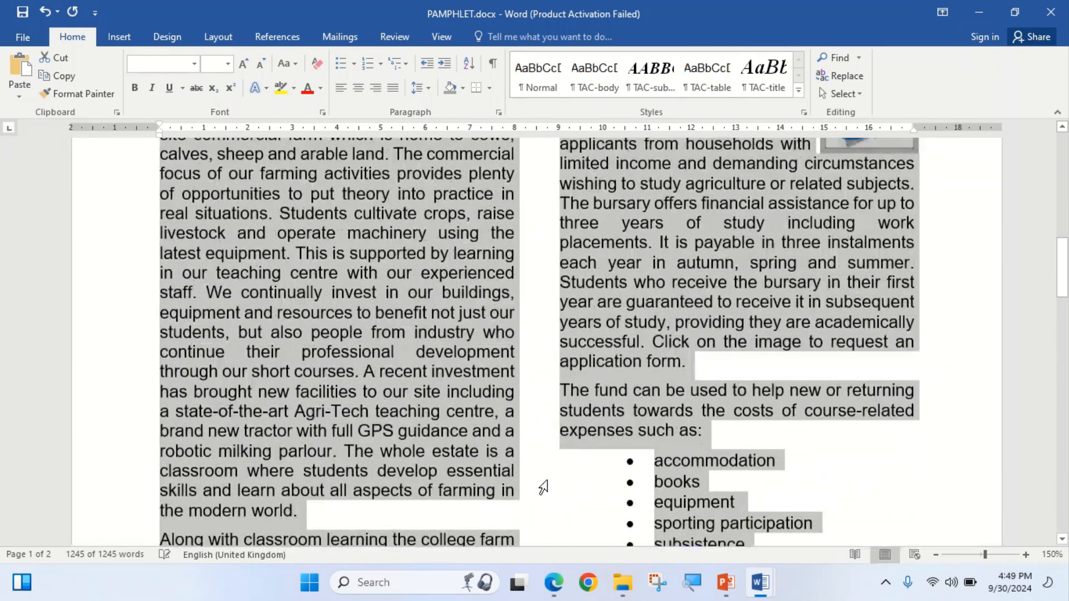
scroll(542, 487, up, 3)
scroll(543, 486, down, 4)
scroll(543, 486, up, 6)
scroll(543, 486, down, 5)
scroll(543, 484, down, 20)
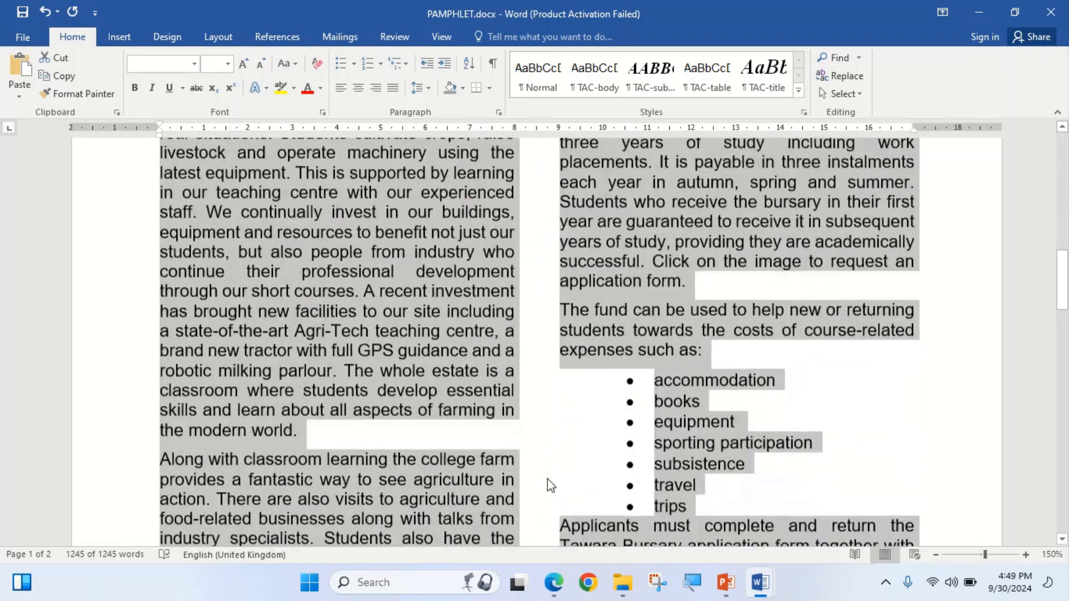
scroll(547, 478, down, 1)
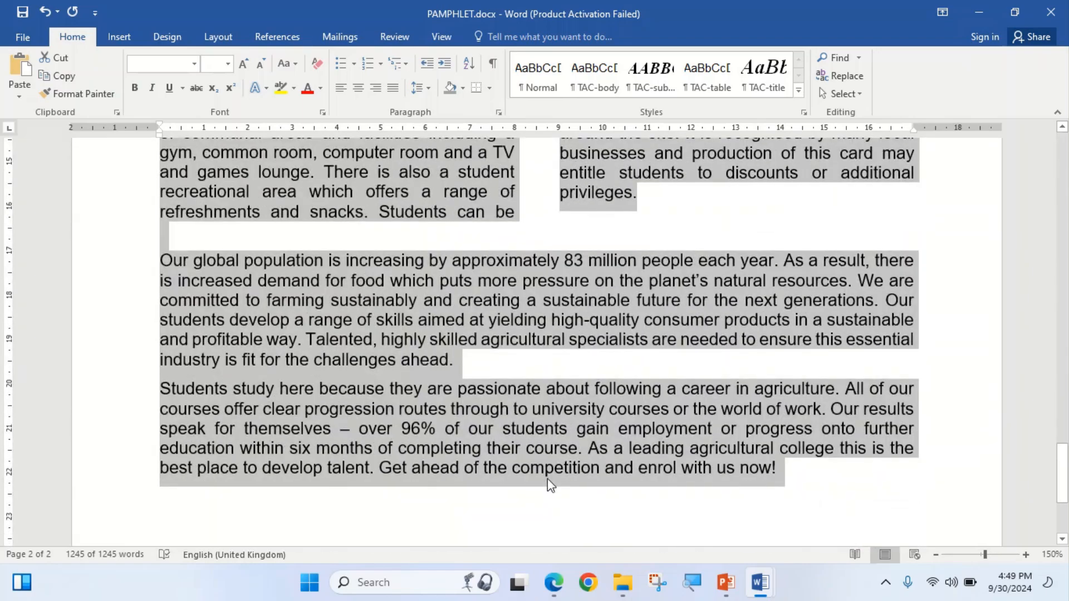
click(423, 390)
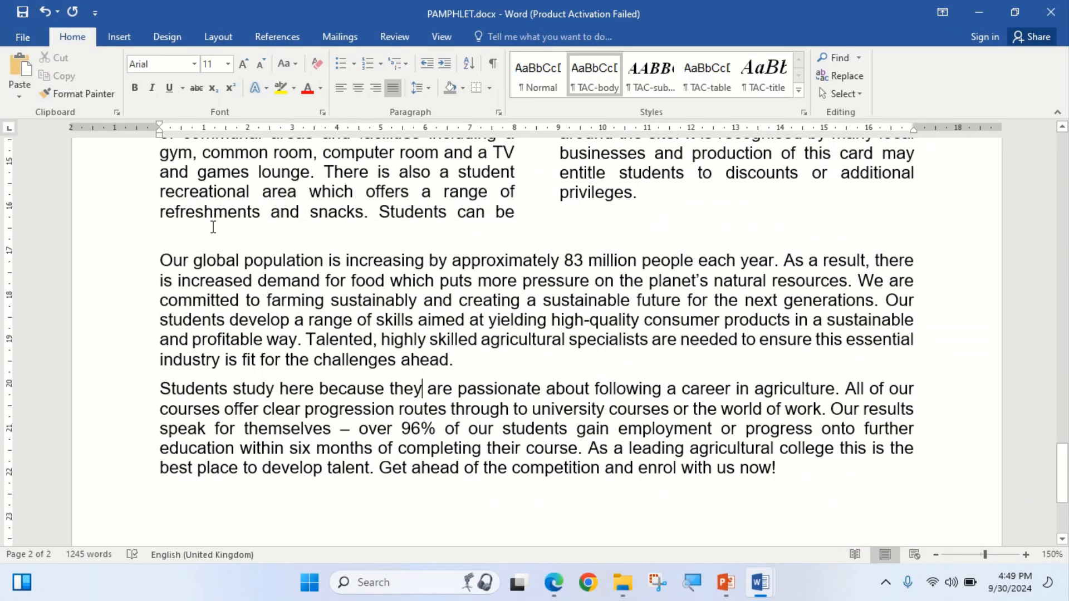
click(563, 586)
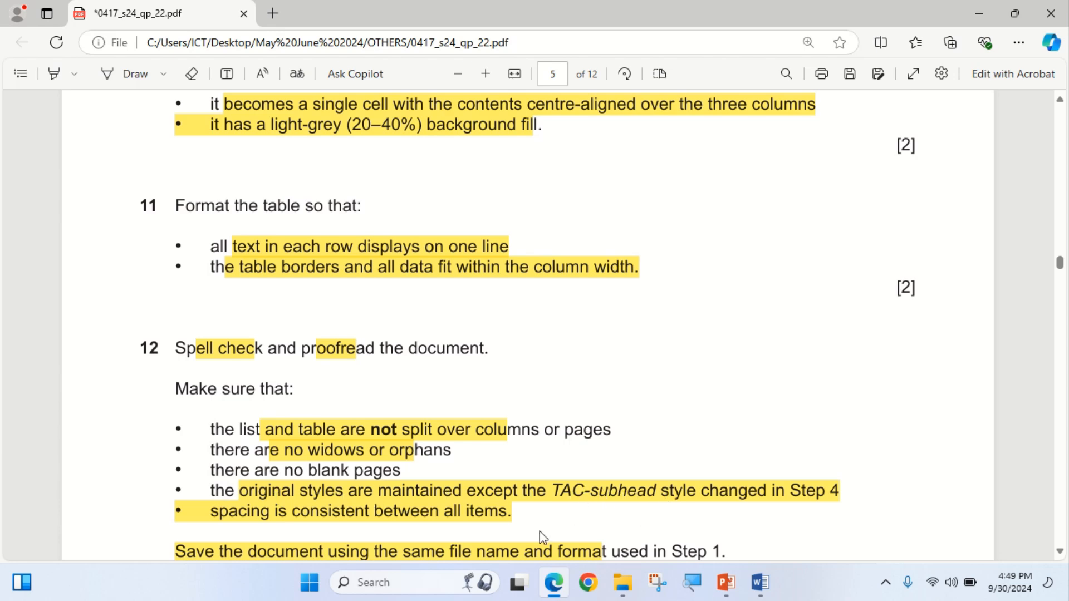
Read question 12's proofreading checklist, then scroll the pamphlet back to the room rental table.
scroll(307, 517, down, 1)
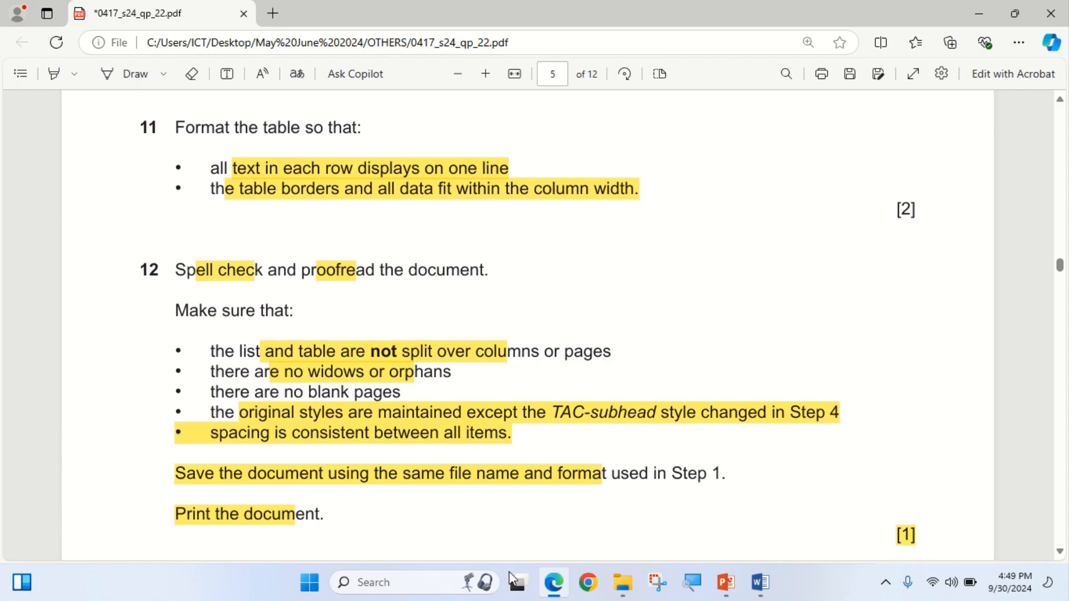
click(554, 583)
scroll(191, 284, up, 3)
scroll(191, 284, up, 3)
scroll(190, 428, down, 2)
scroll(190, 427, down, 1)
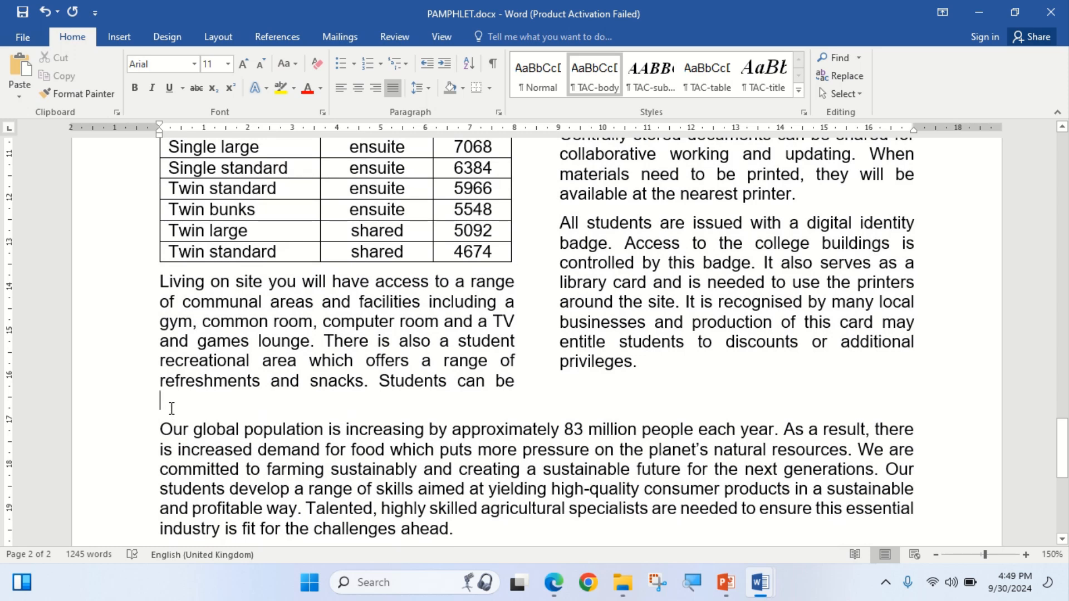
key(Delete)
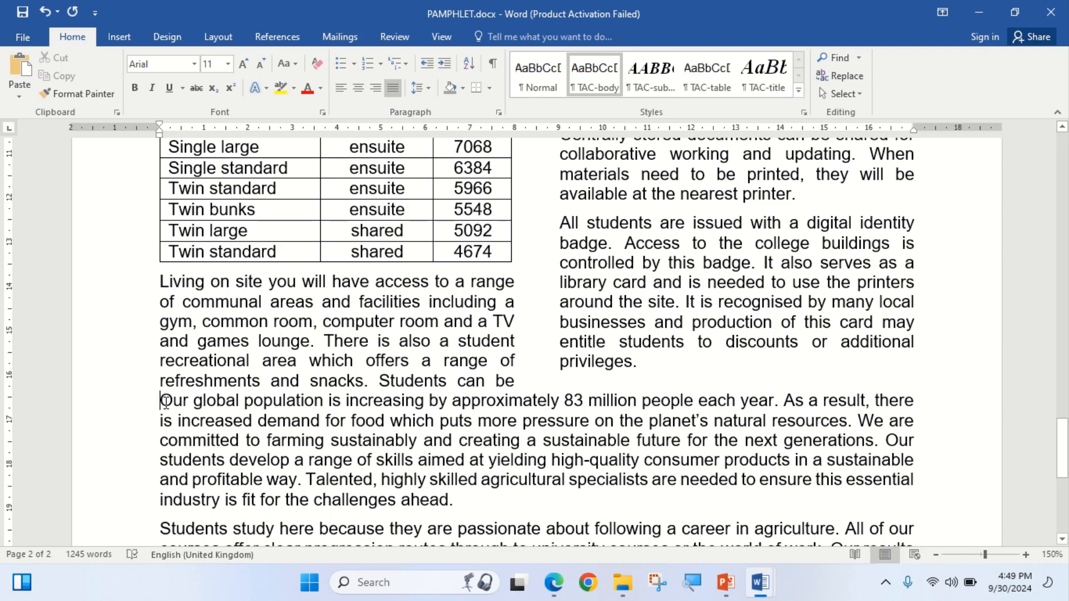
key(ctrl+z)
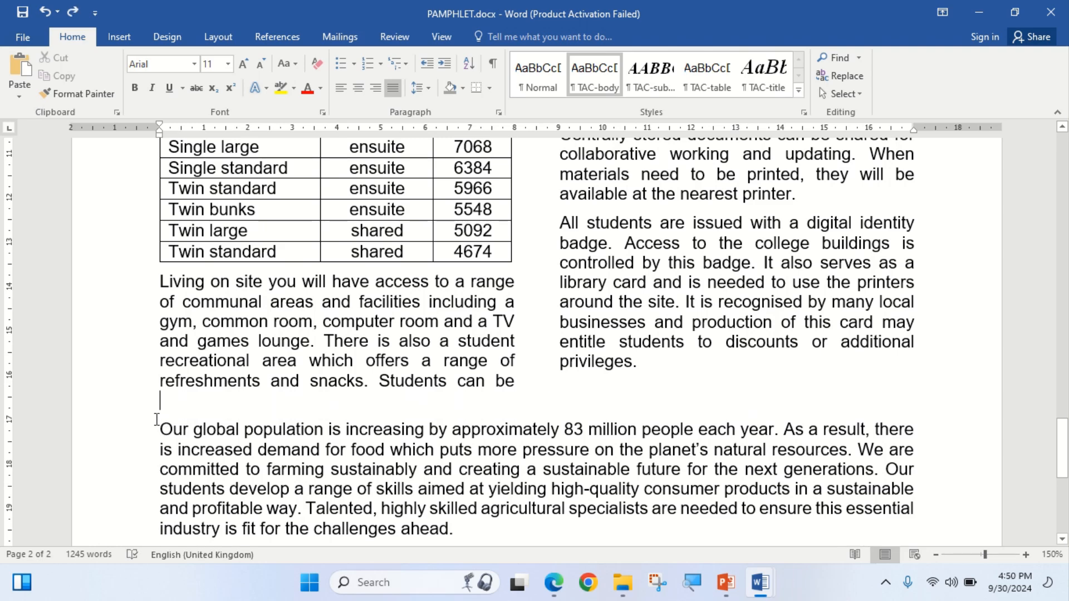
scroll(425, 420, up, 15)
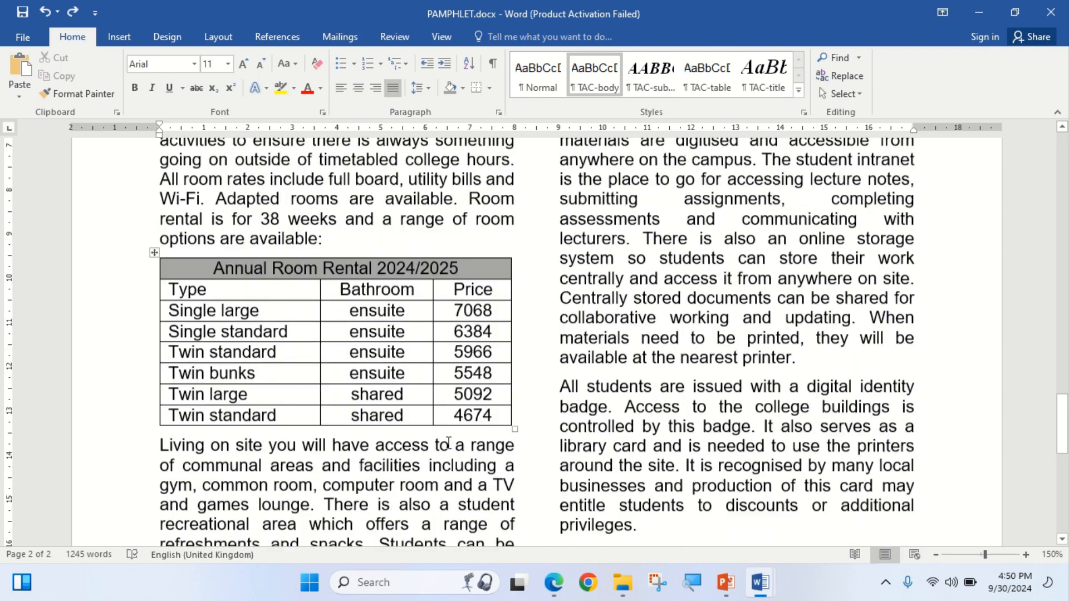
scroll(445, 434, up, 10)
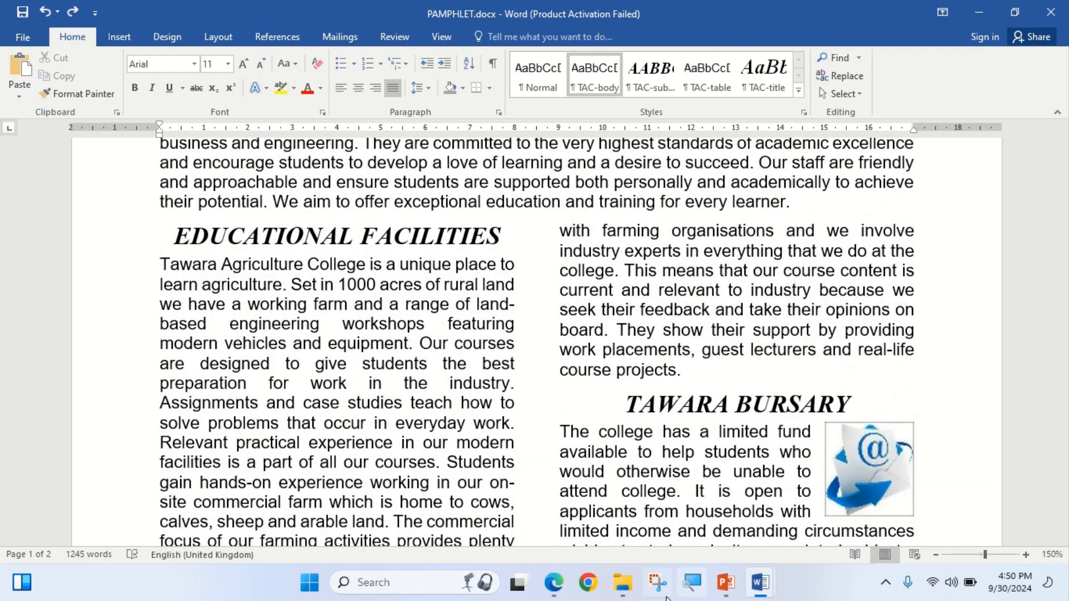
Highlight the [Total: 22] mark at the end of the question paper.
click(553, 583)
scroll(452, 405, down, 5)
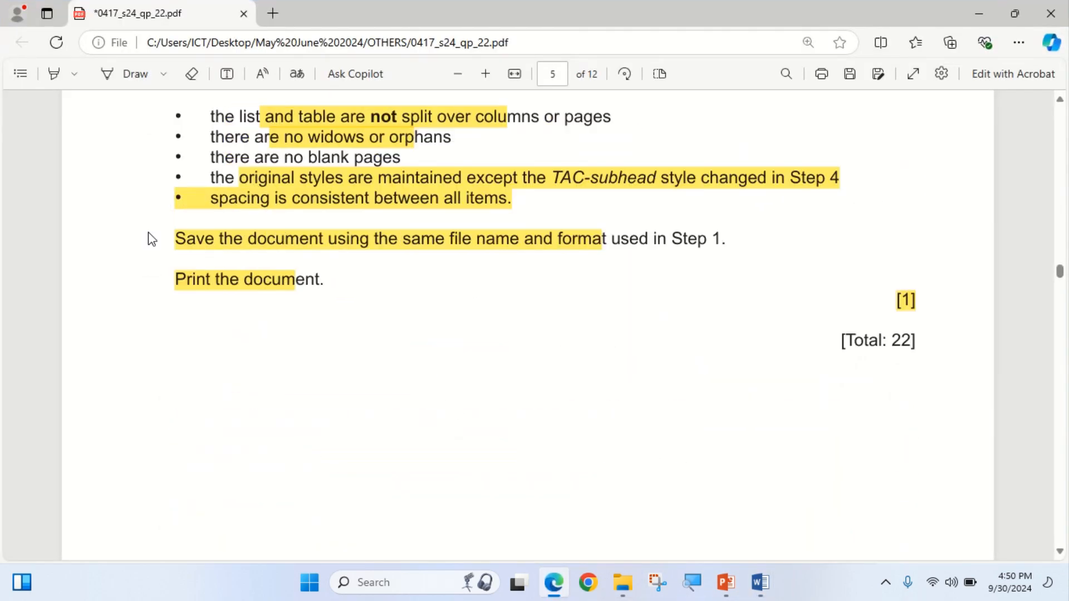
click(553, 582)
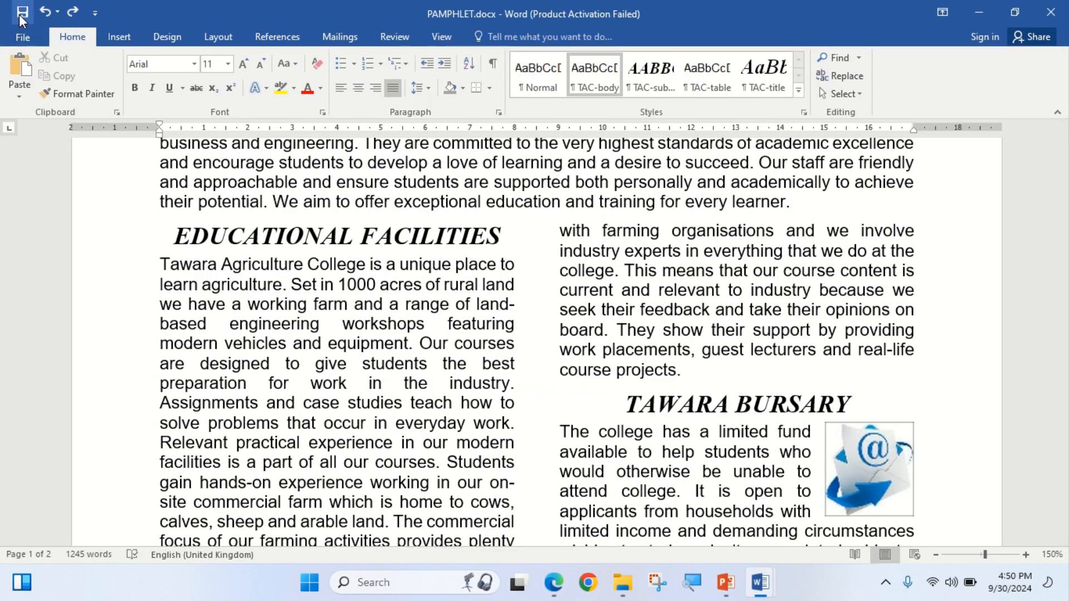
click(554, 582)
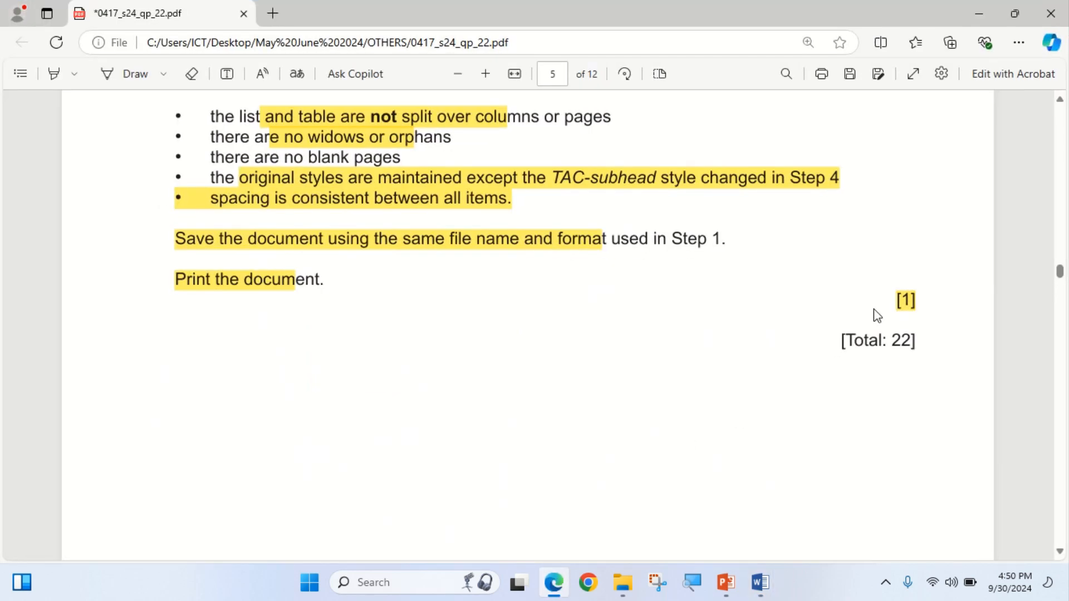
click(54, 73)
drag(841, 341, 919, 341)
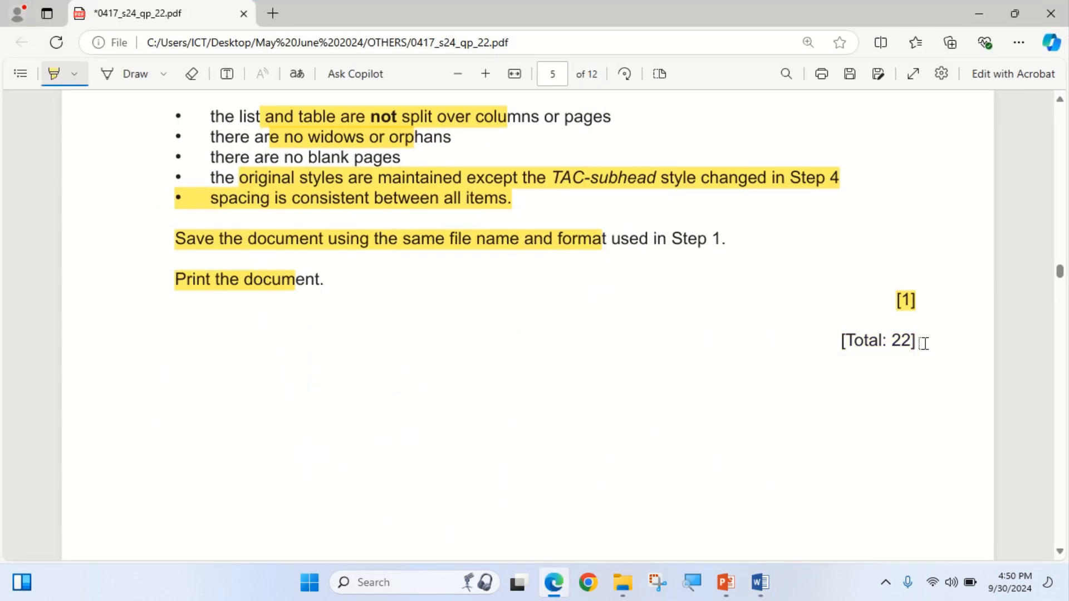
click(554, 582)
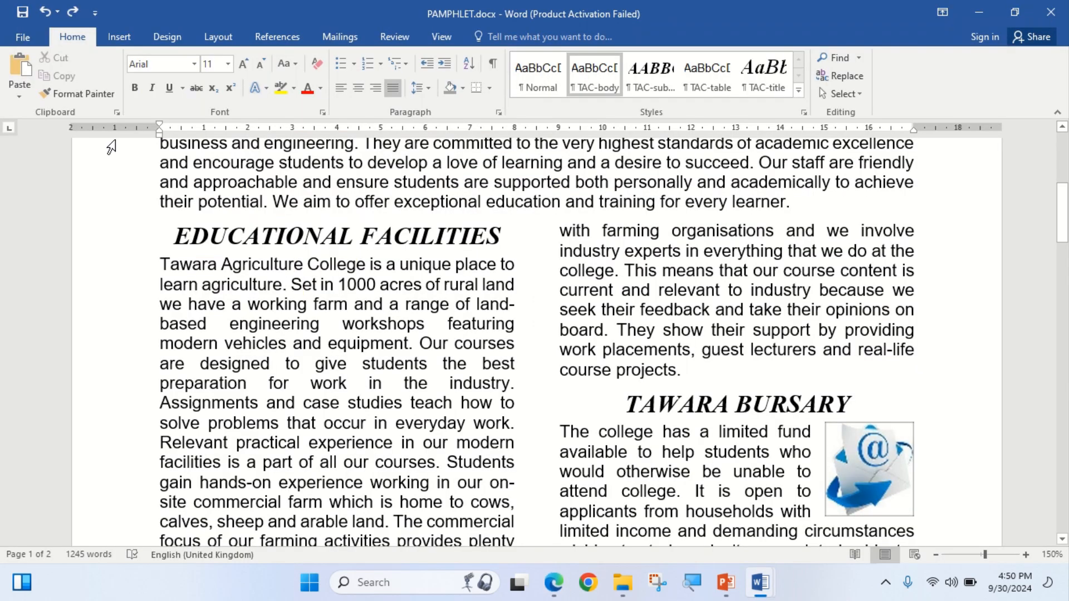
click(7, 36)
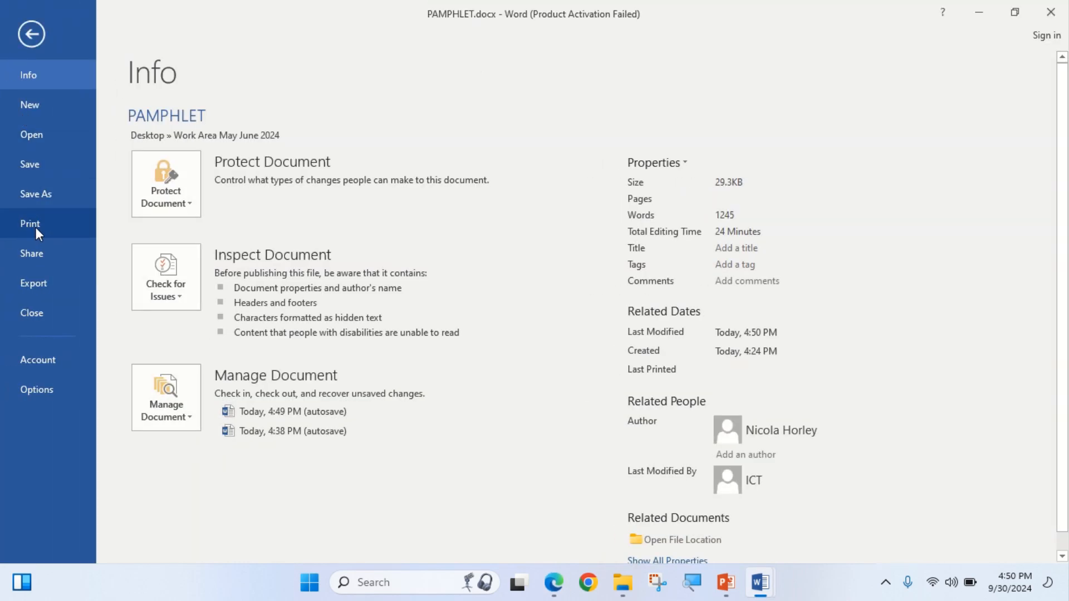
Open the pamphlet's print preview and fit a whole page to the view.
click(36, 227)
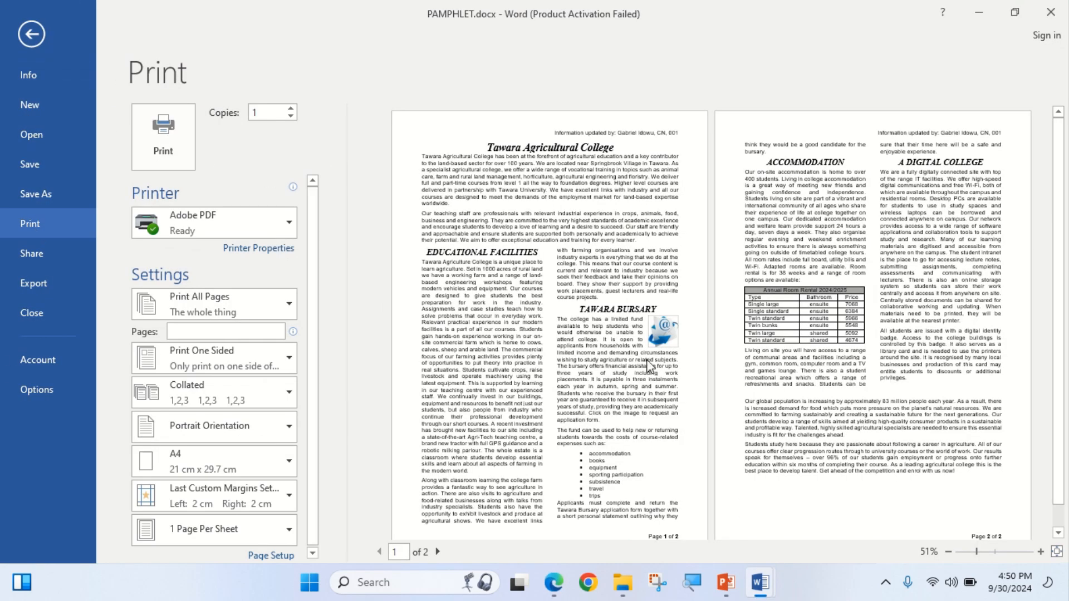
scroll(717, 418, down, 2)
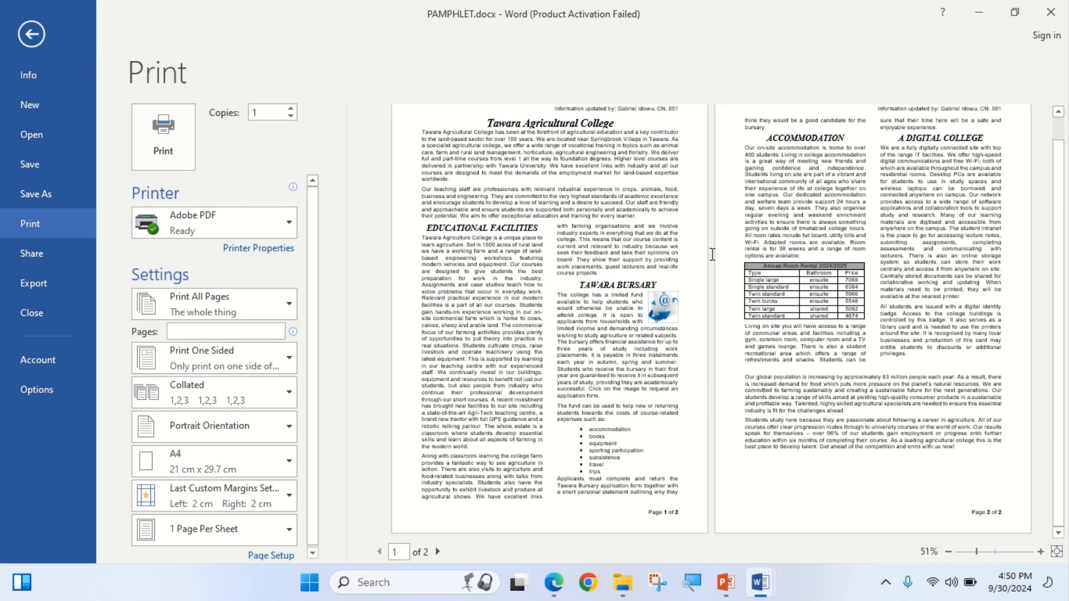
scroll(763, 214, up, 2)
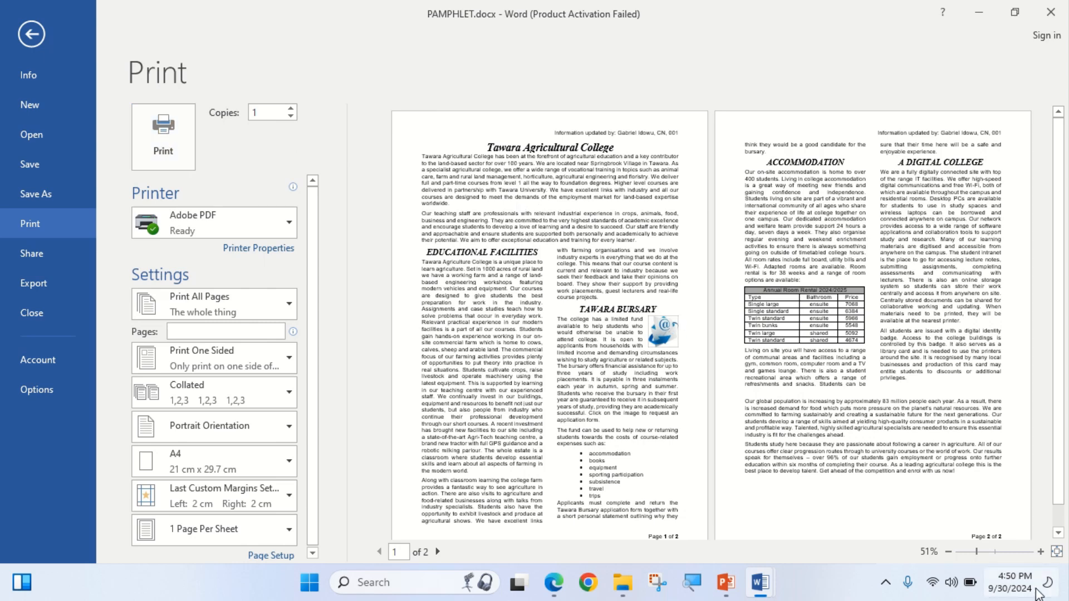
click(1057, 552)
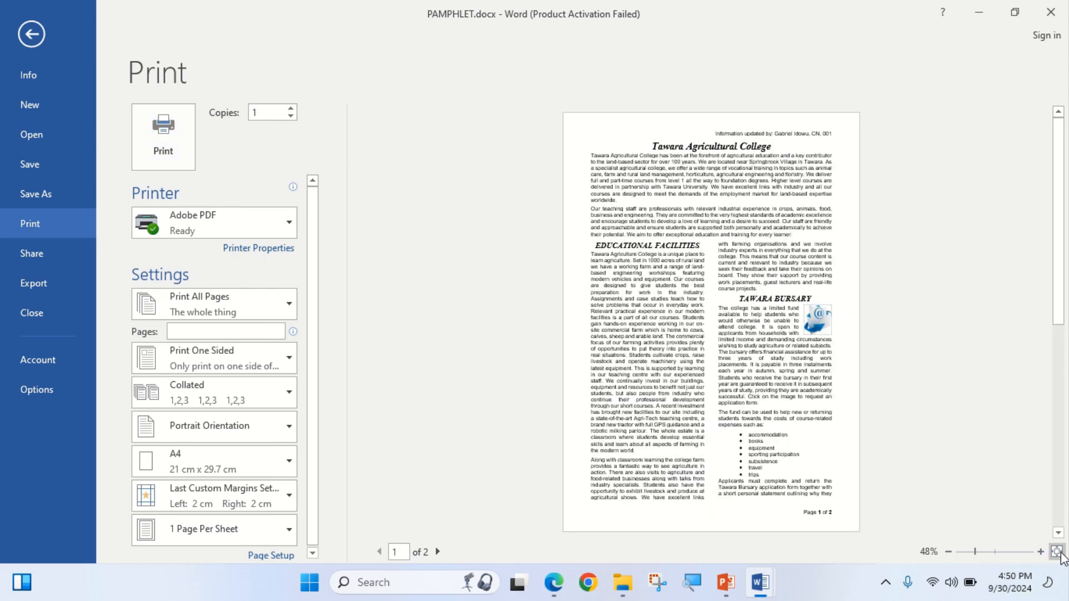
click(1041, 552)
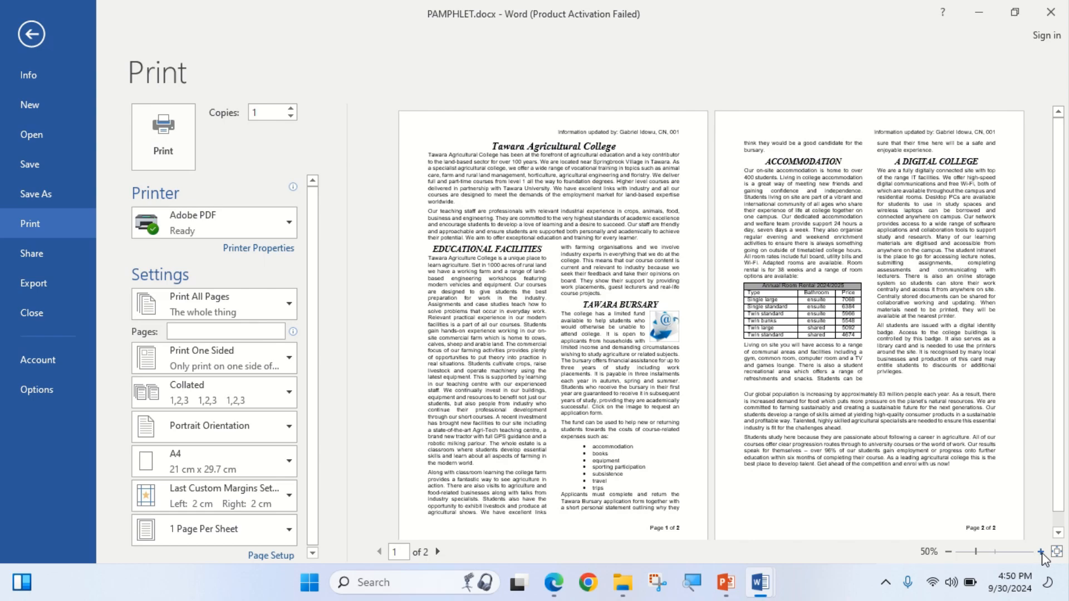
click(1041, 553)
click(1041, 552)
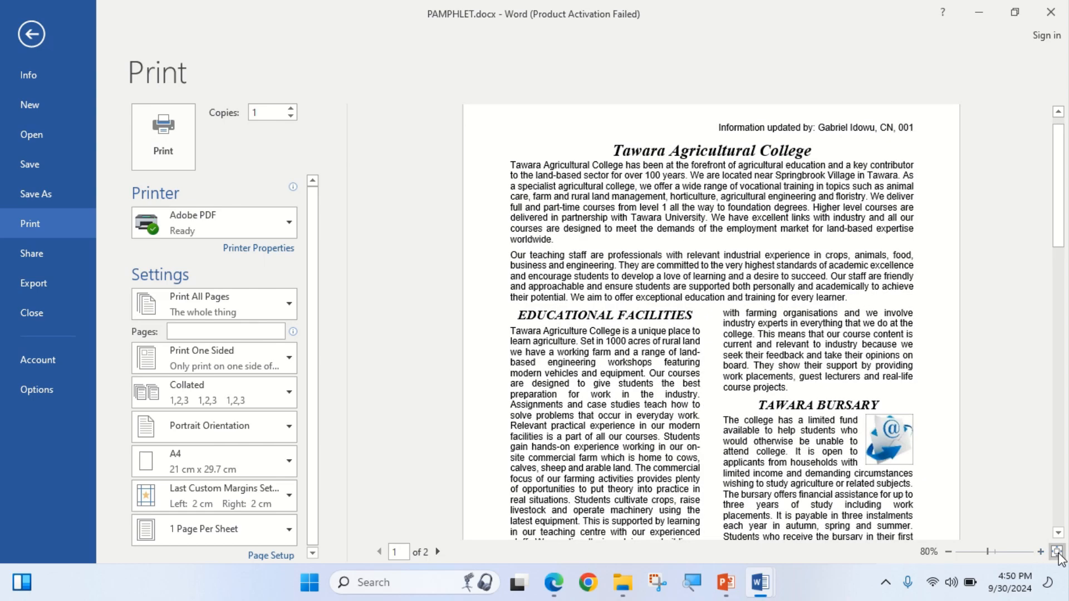
click(1057, 551)
Zoom the print preview to 70% and then 90% to inspect both pages.
click(1042, 553)
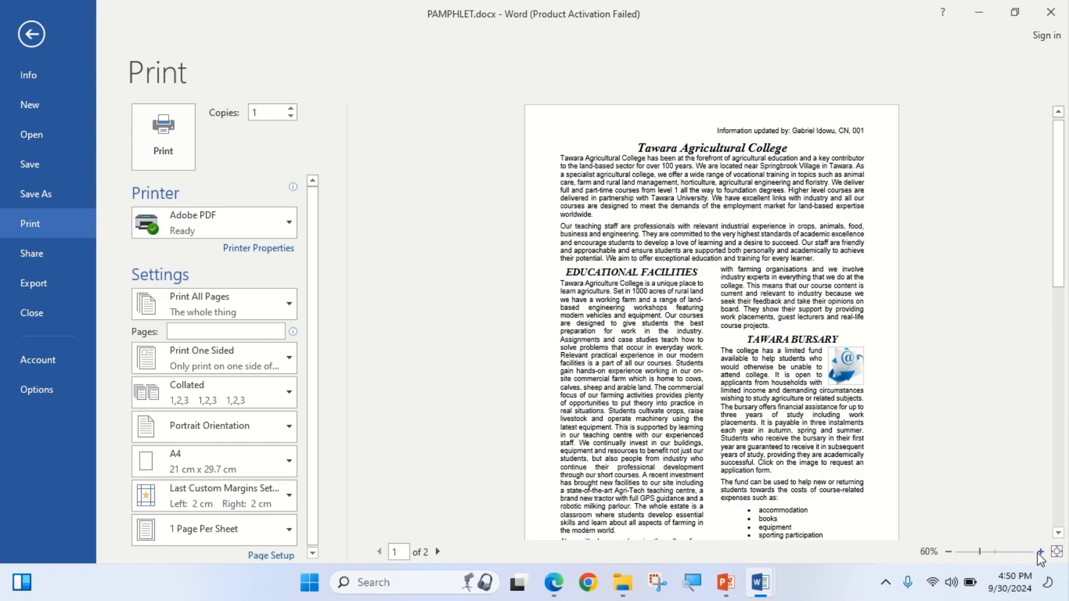
click(1042, 552)
scroll(739, 329, down, 12)
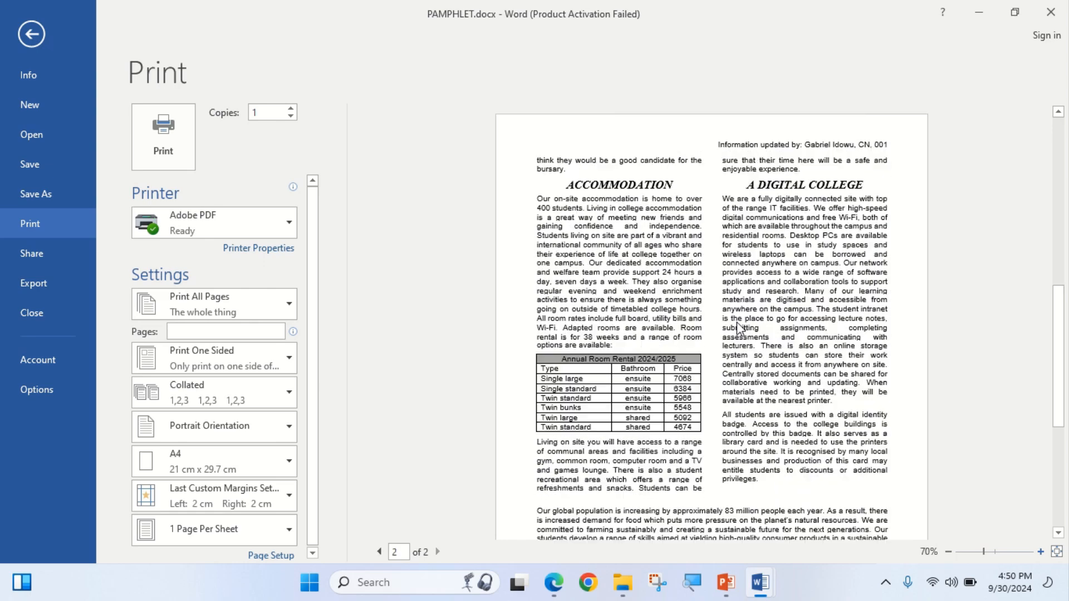
scroll(739, 329, up, 12)
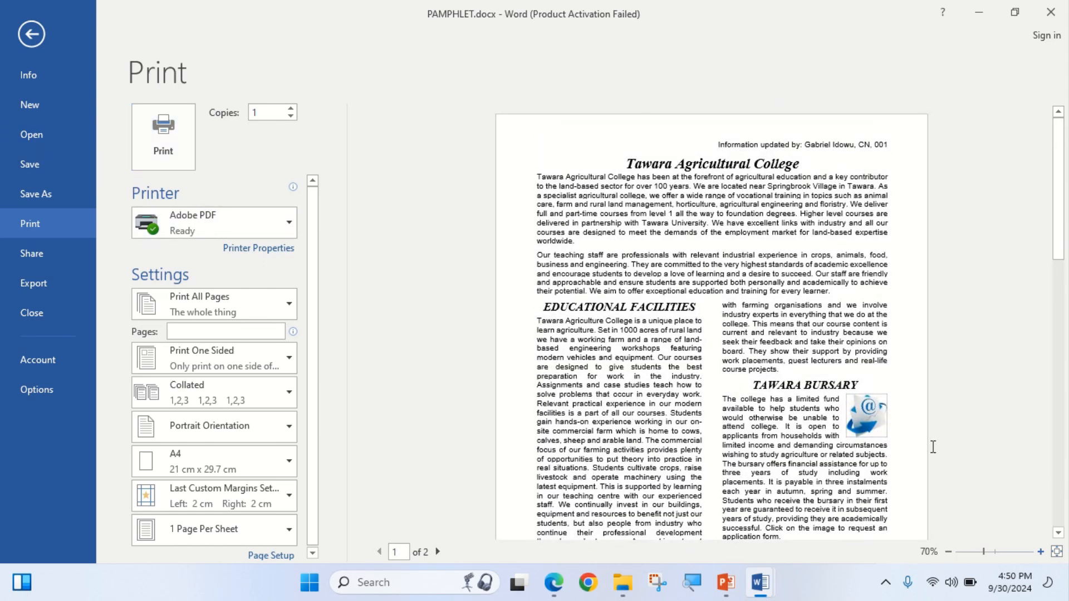
click(1041, 552)
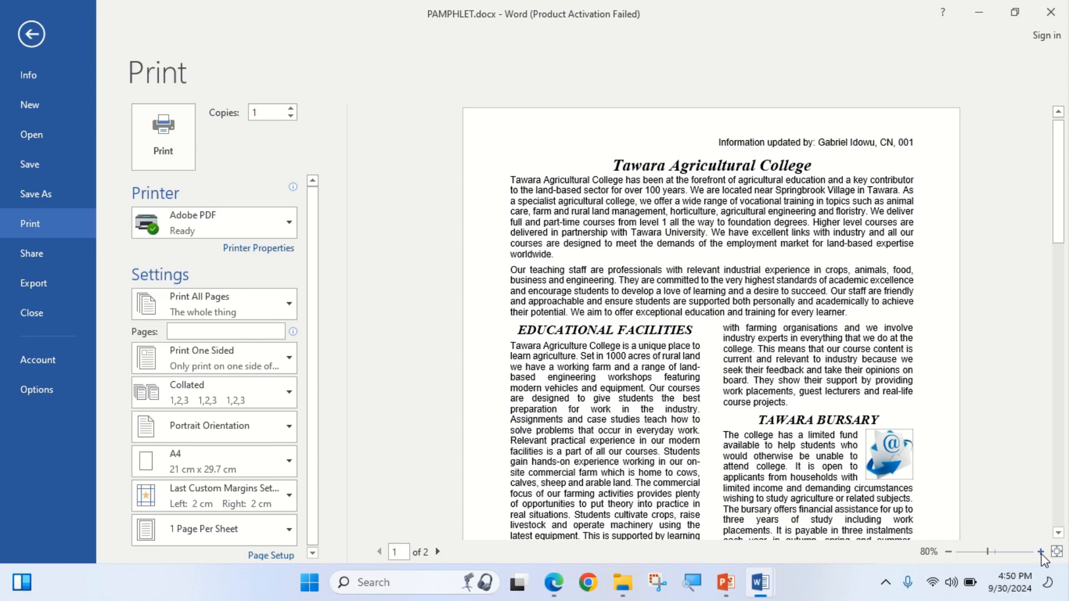
click(1040, 552)
scroll(722, 423, down, 10)
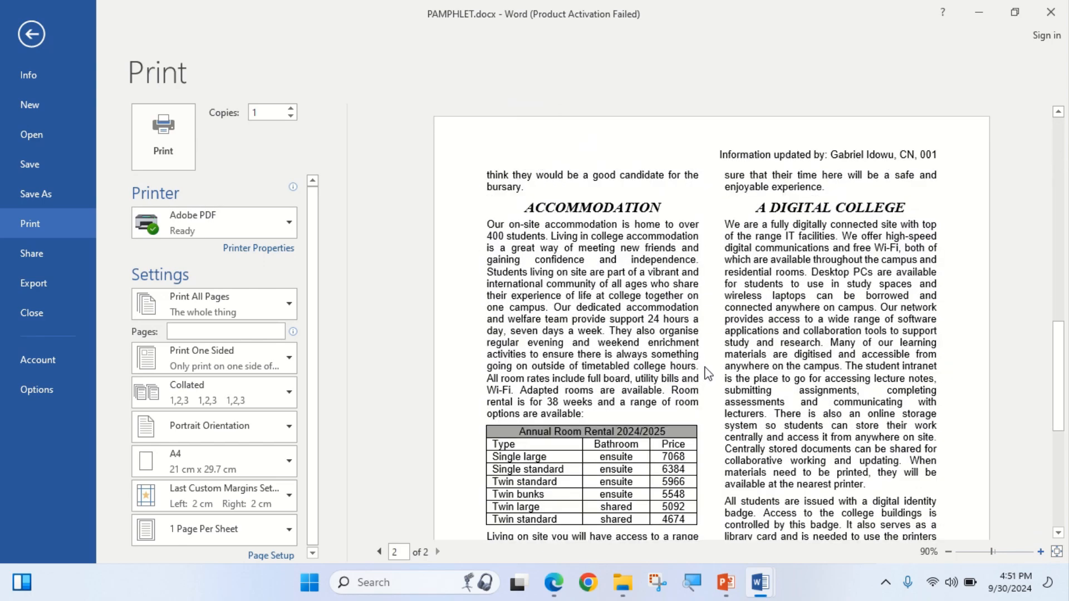
click(562, 583)
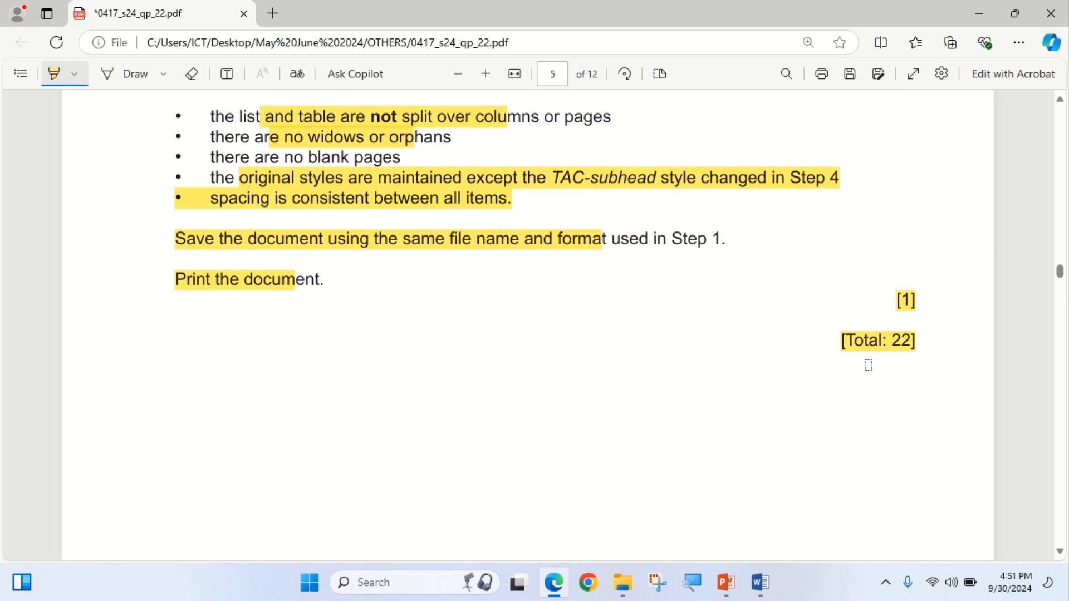
Scroll Edge's question paper back to question 9 on page 4, the Price per week deletion.
scroll(868, 362, down, 1)
scroll(871, 334, up, 2)
scroll(806, 306, up, 12)
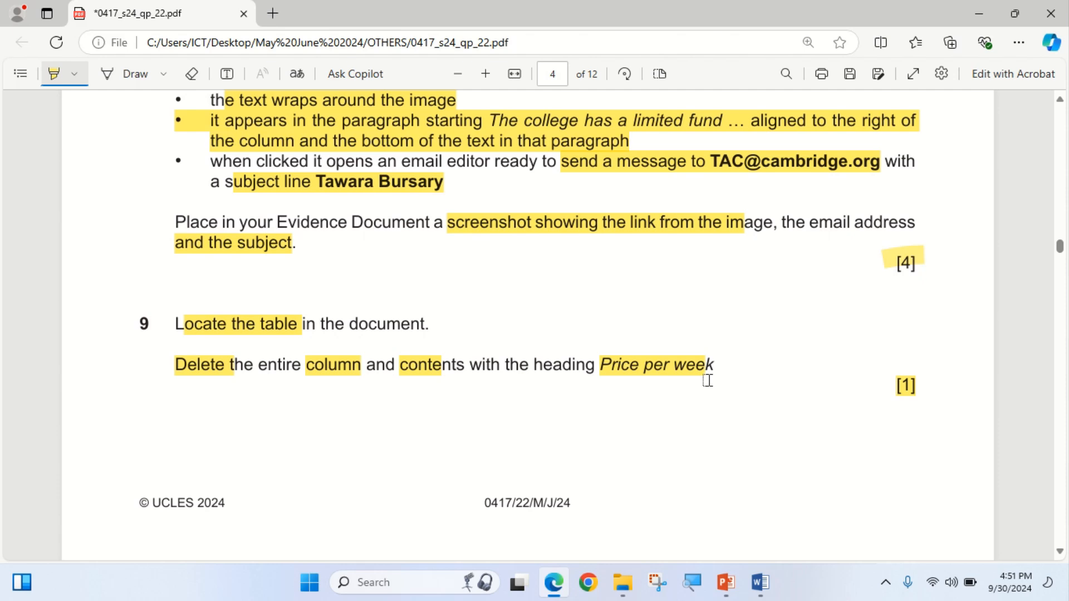
mouse_move(470, 14)
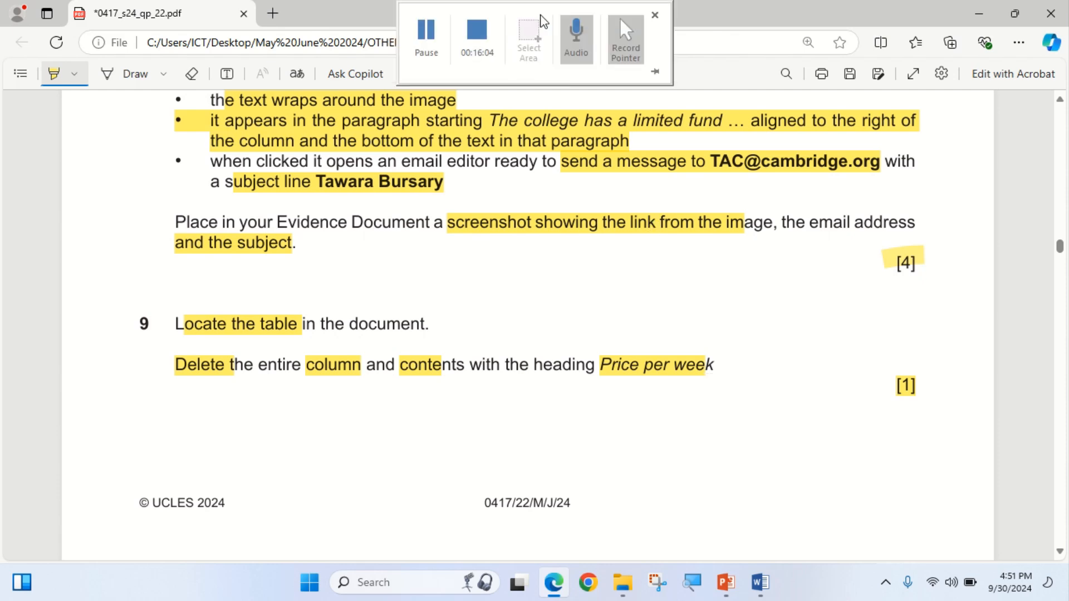
click(426, 31)
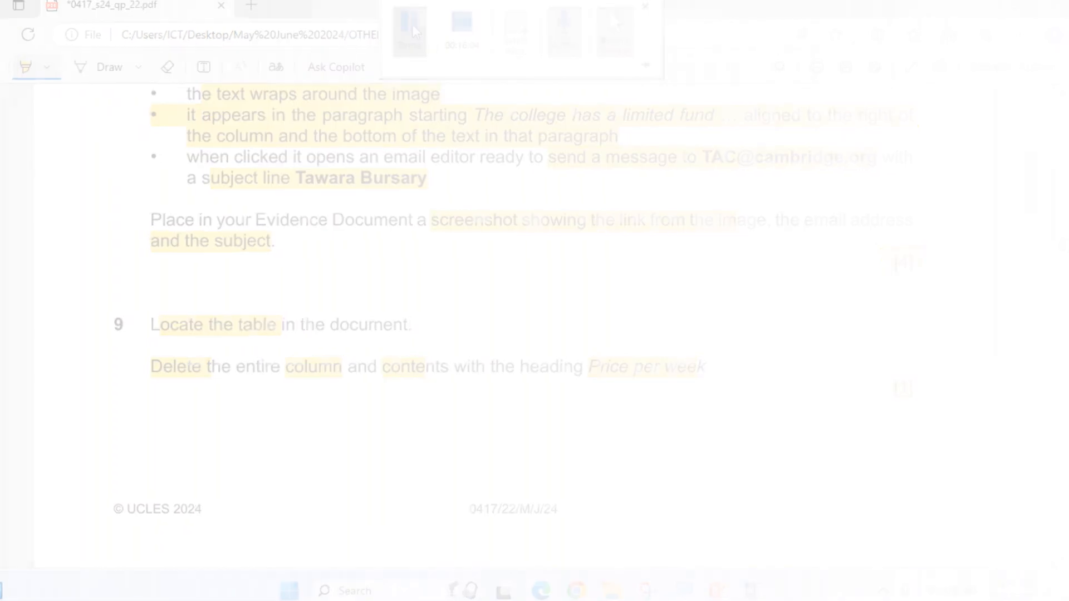